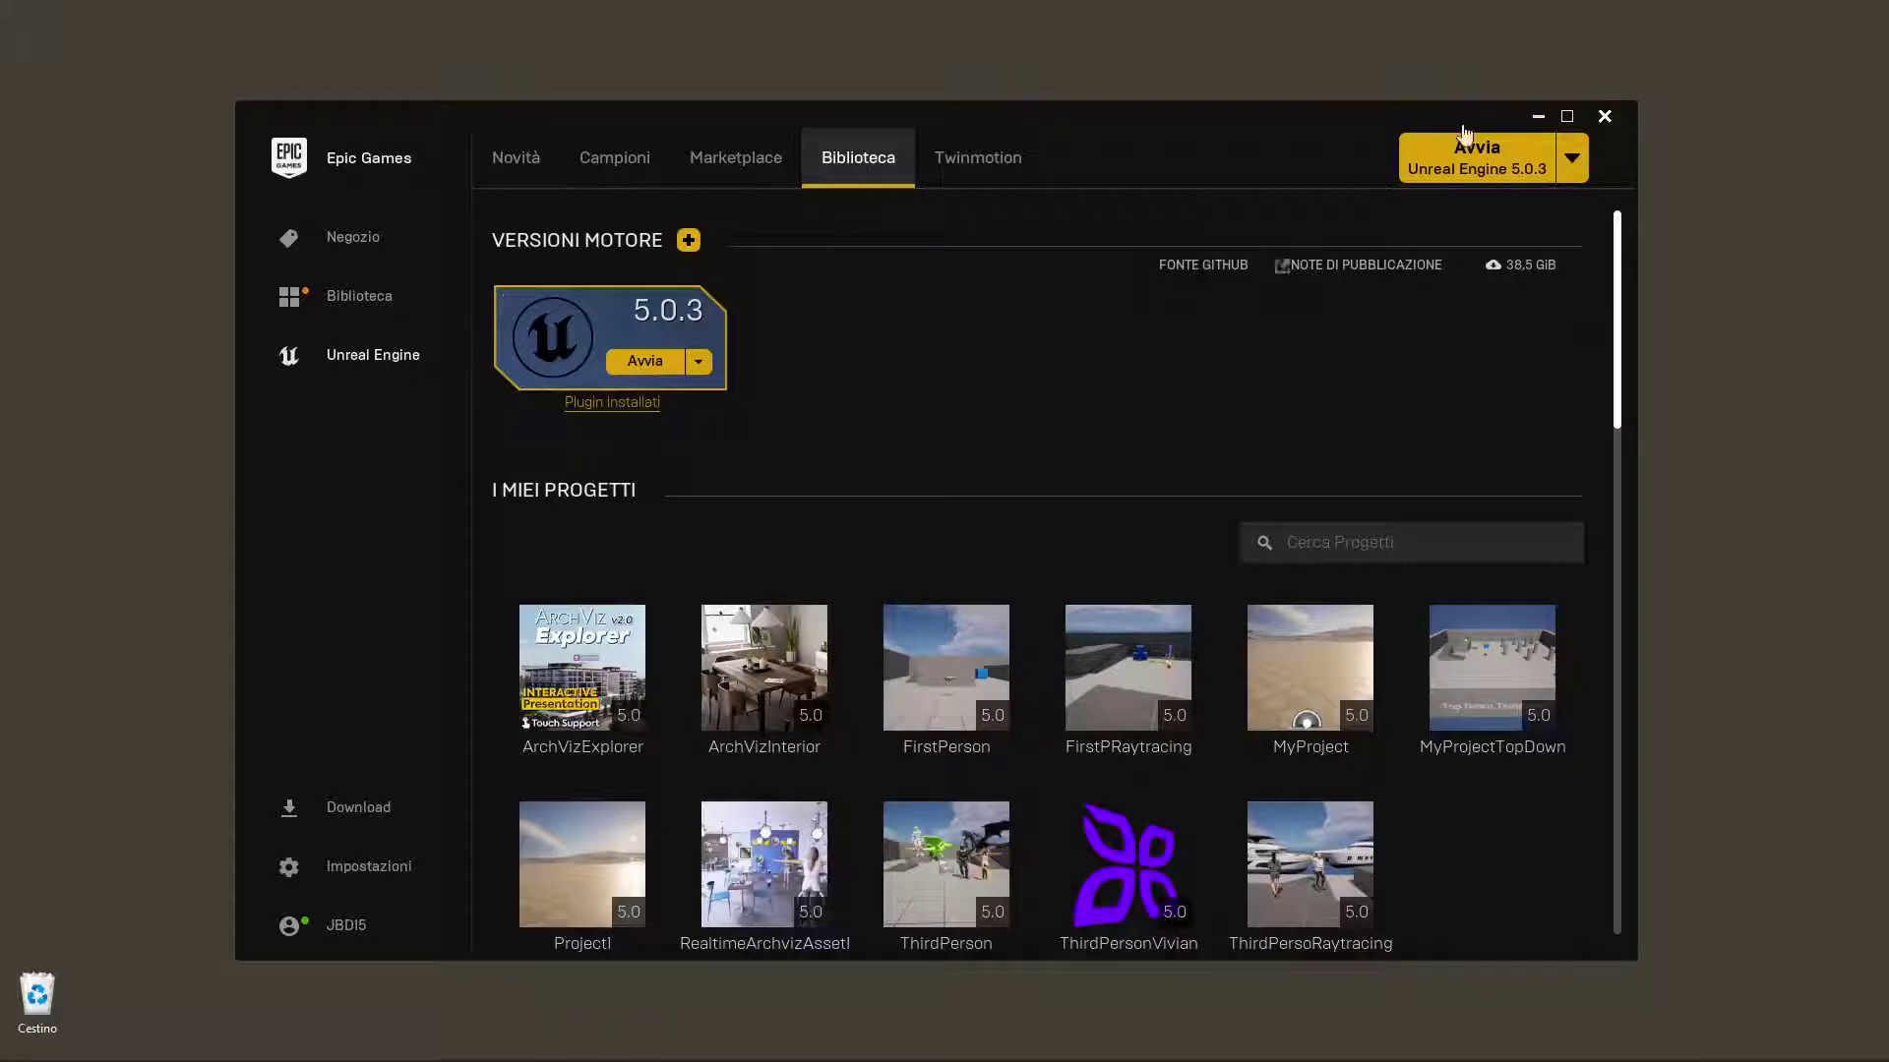
# Create a new Games project from the Third Person template with the project name UE_DWG.
pyautogui.click(1536, 116)
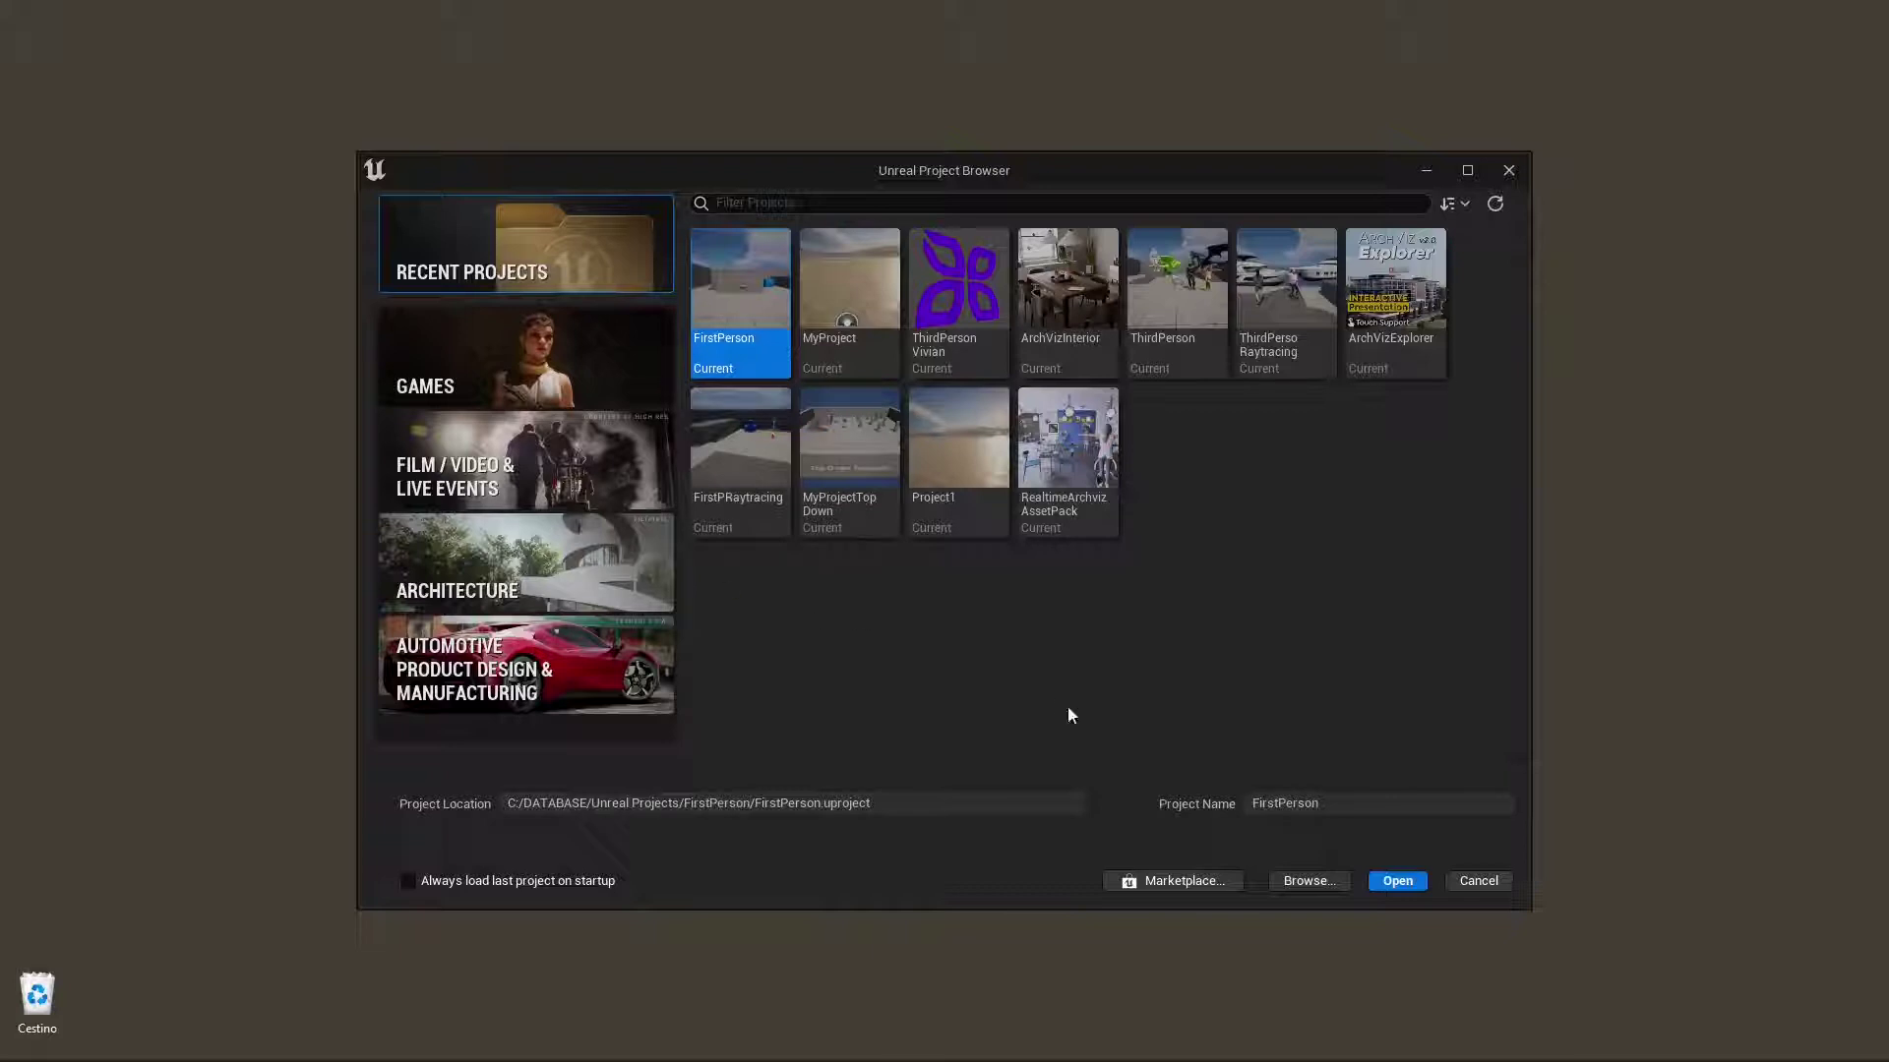
pyautogui.click(579, 372)
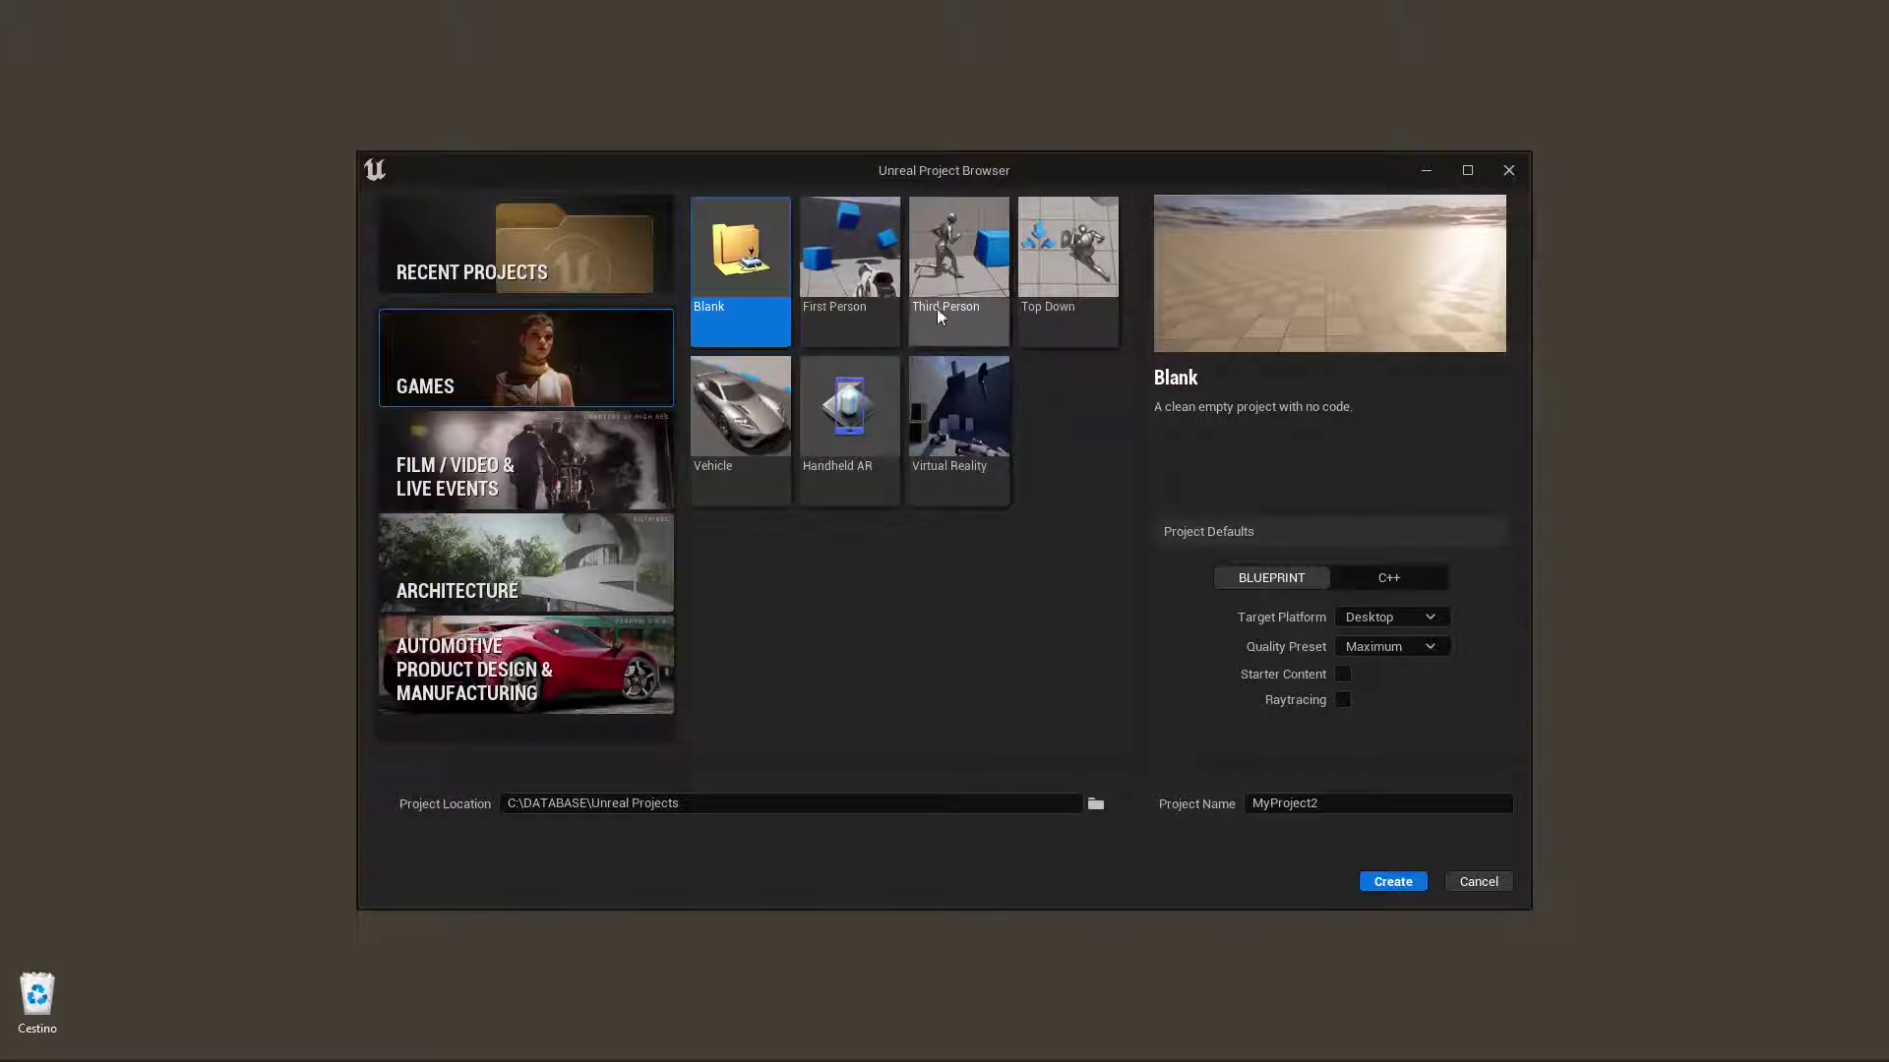
pyautogui.click(974, 294)
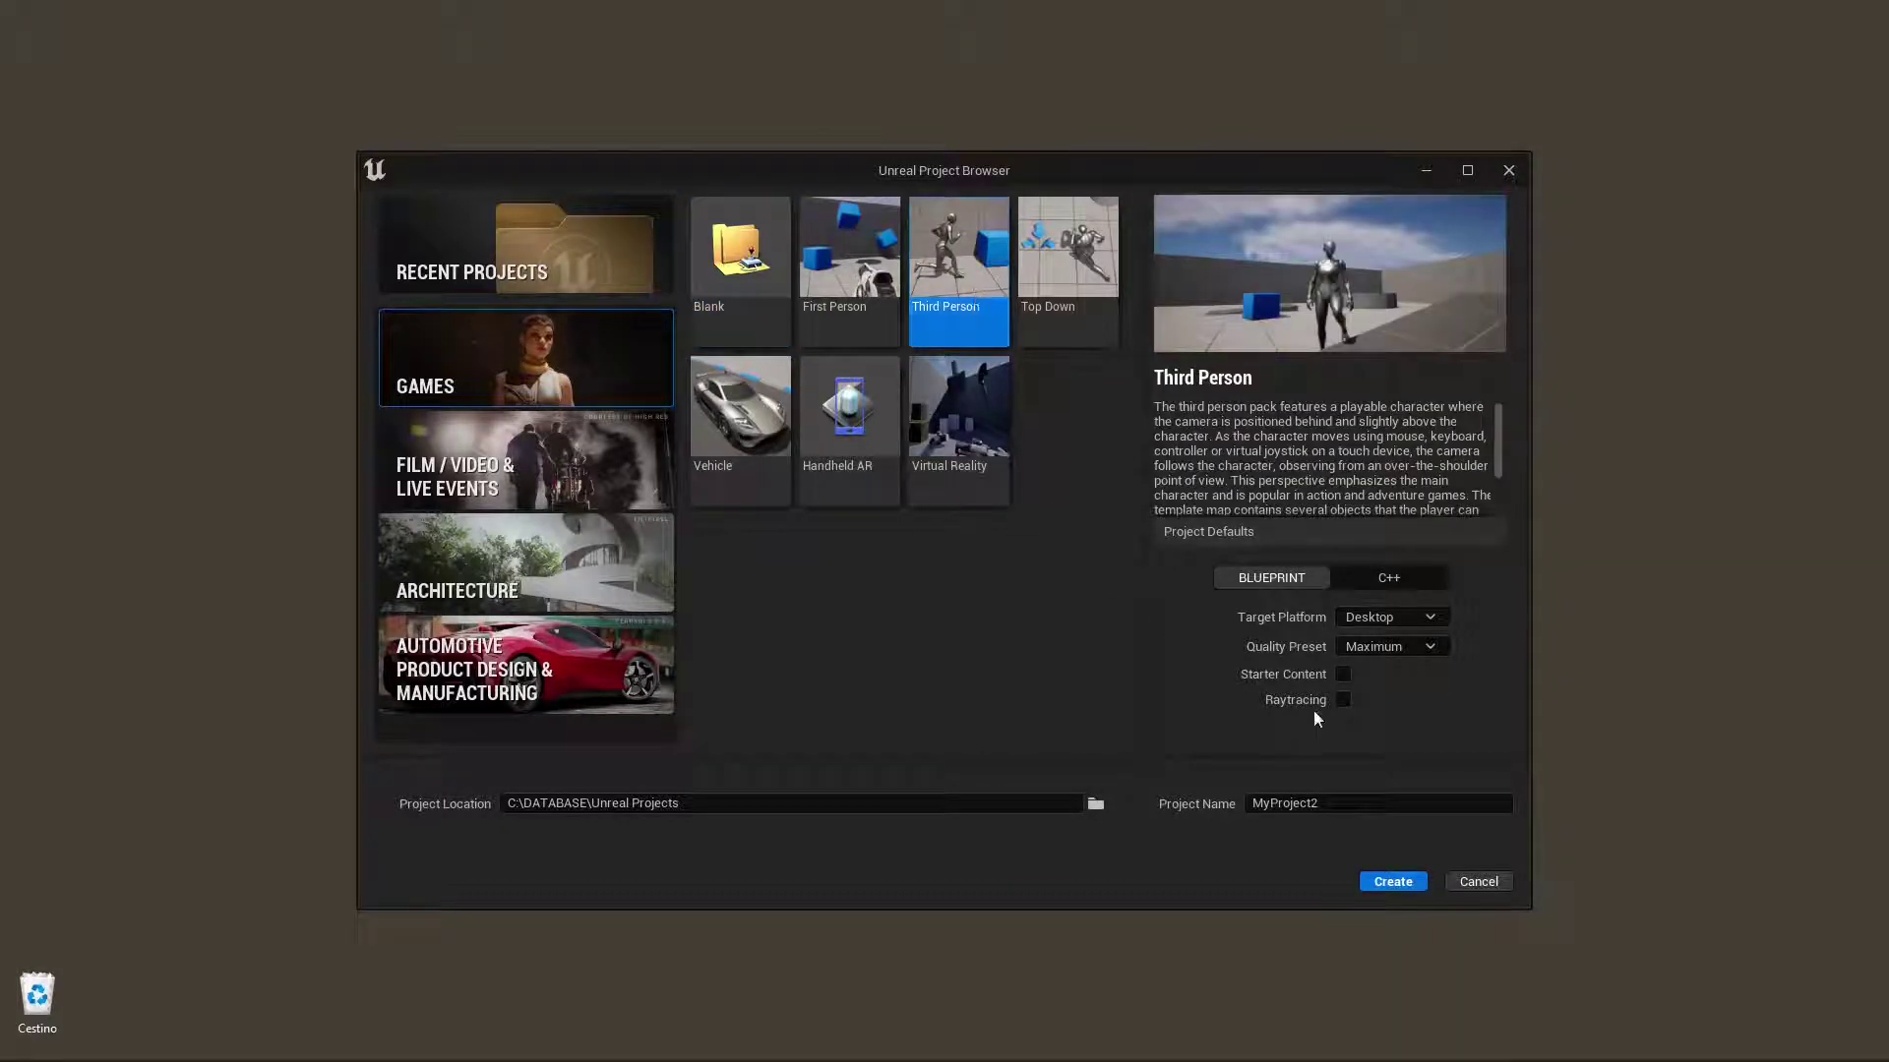
pyautogui.click(1369, 802)
pyautogui.write('UE_DWG')
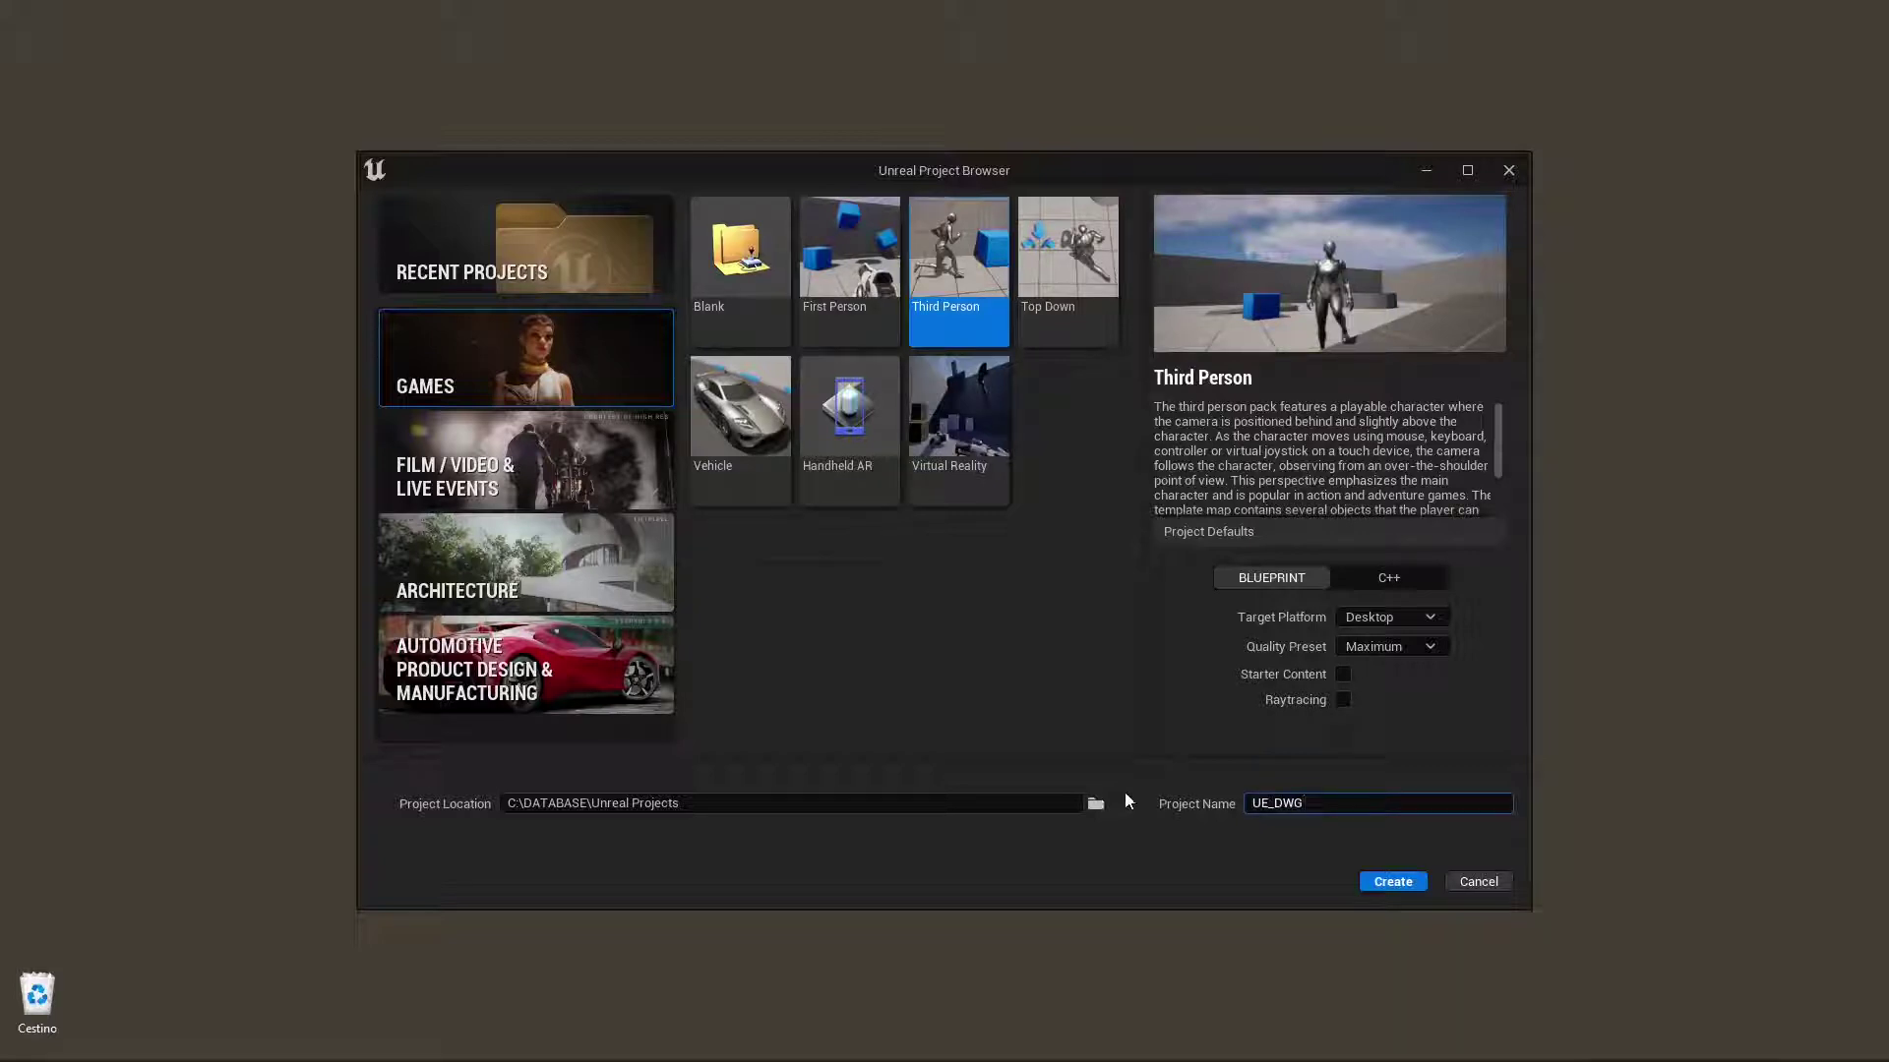
pyautogui.click(1380, 880)
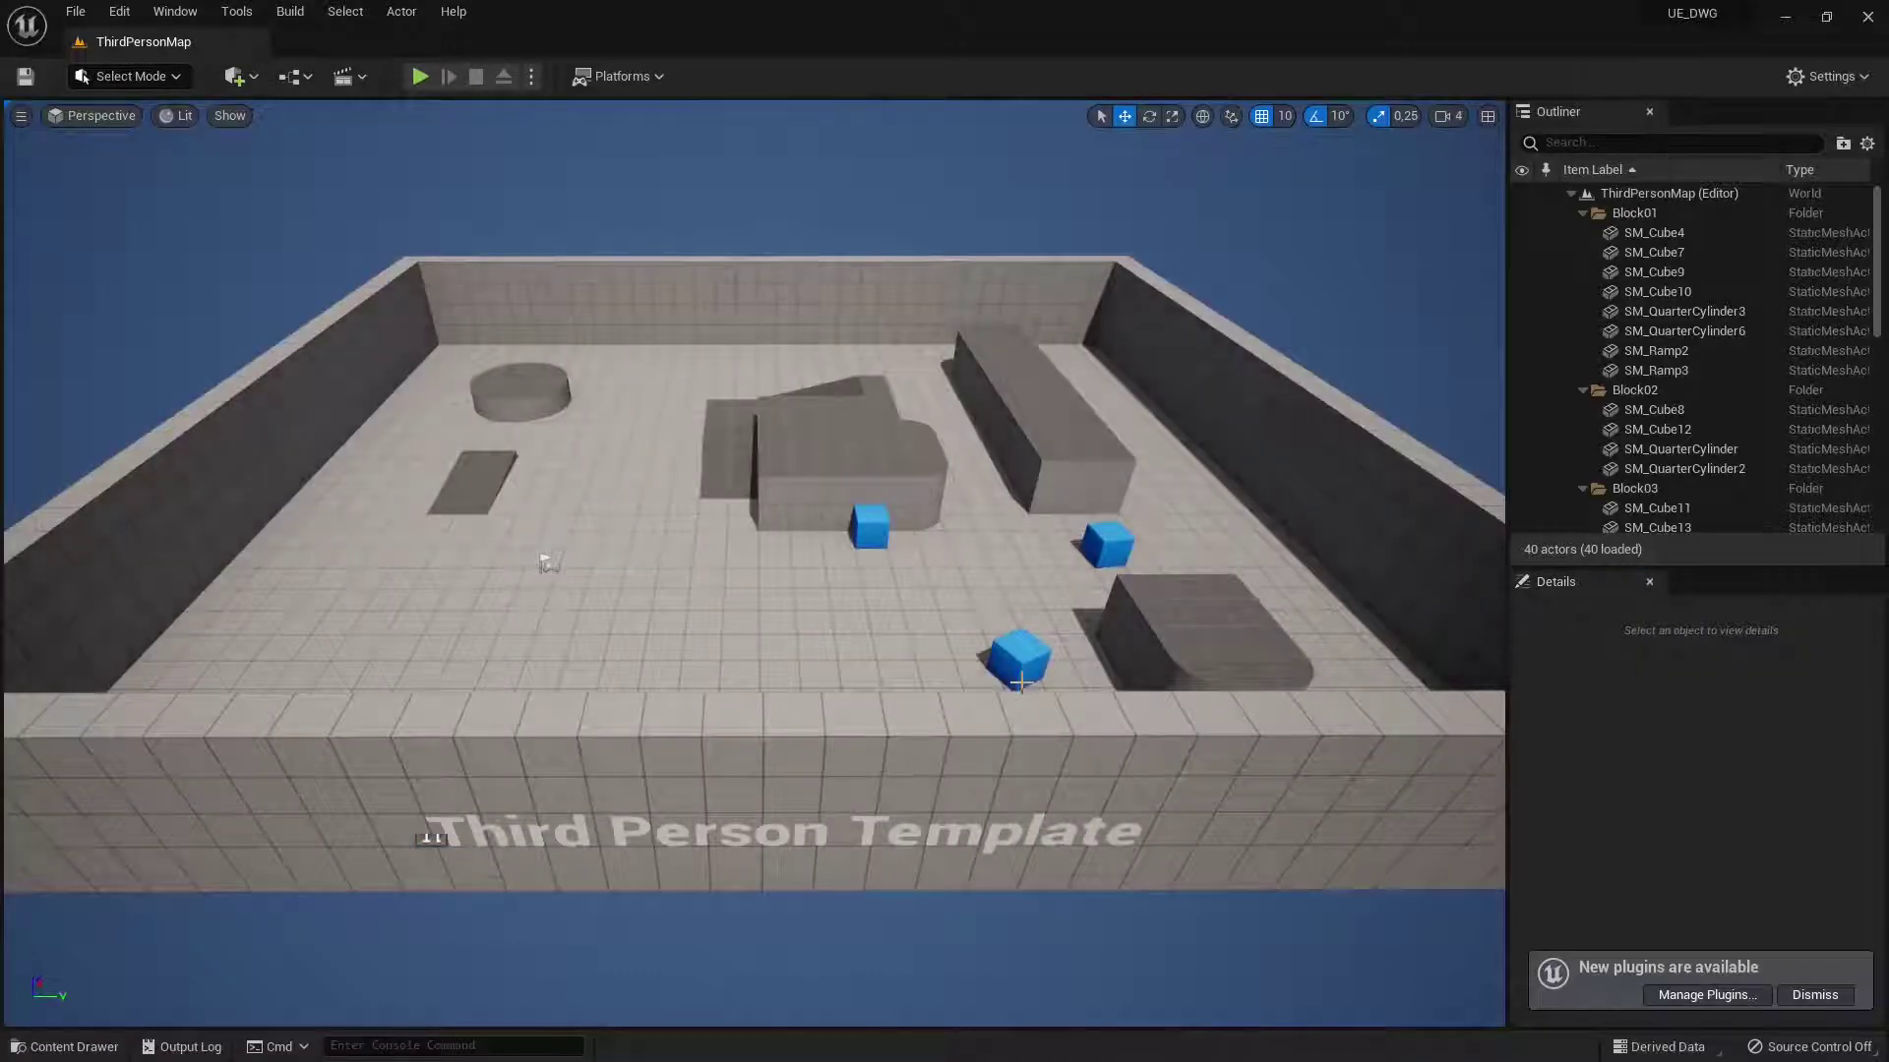
# Delete the left, back and right perimeter walls of the template level, keeping the front wall.
pyautogui.moveTo(585, 611)
pyautogui.mouseDown(button='right')
pyautogui.moveTo(629, 580)
pyautogui.moveTo(584, 611)
pyautogui.mouseUp(button='right')
pyautogui.press('s')
pyautogui.press('a')
pyautogui.click(463, 545)
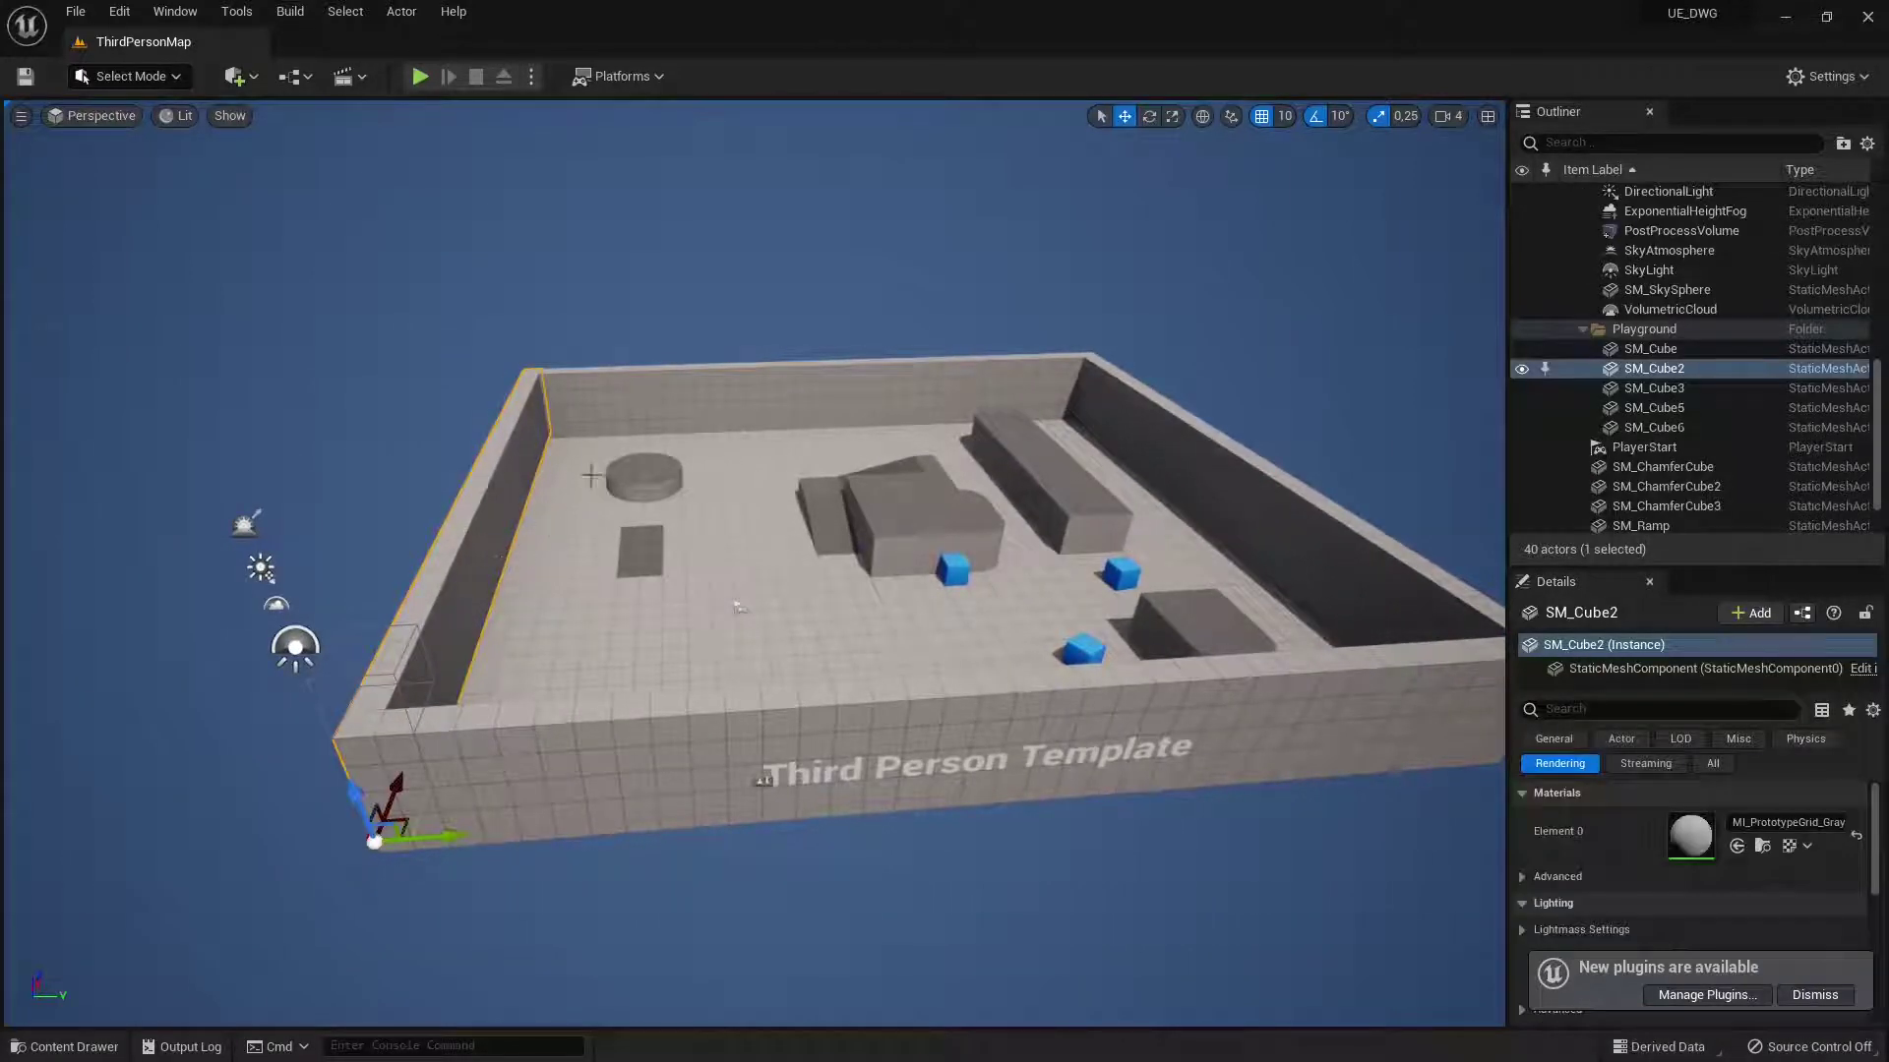
pyautogui.press('Delete')
pyautogui.click(1050, 405)
pyautogui.press('Delete')
pyautogui.click(1138, 413)
pyautogui.press('Delete')
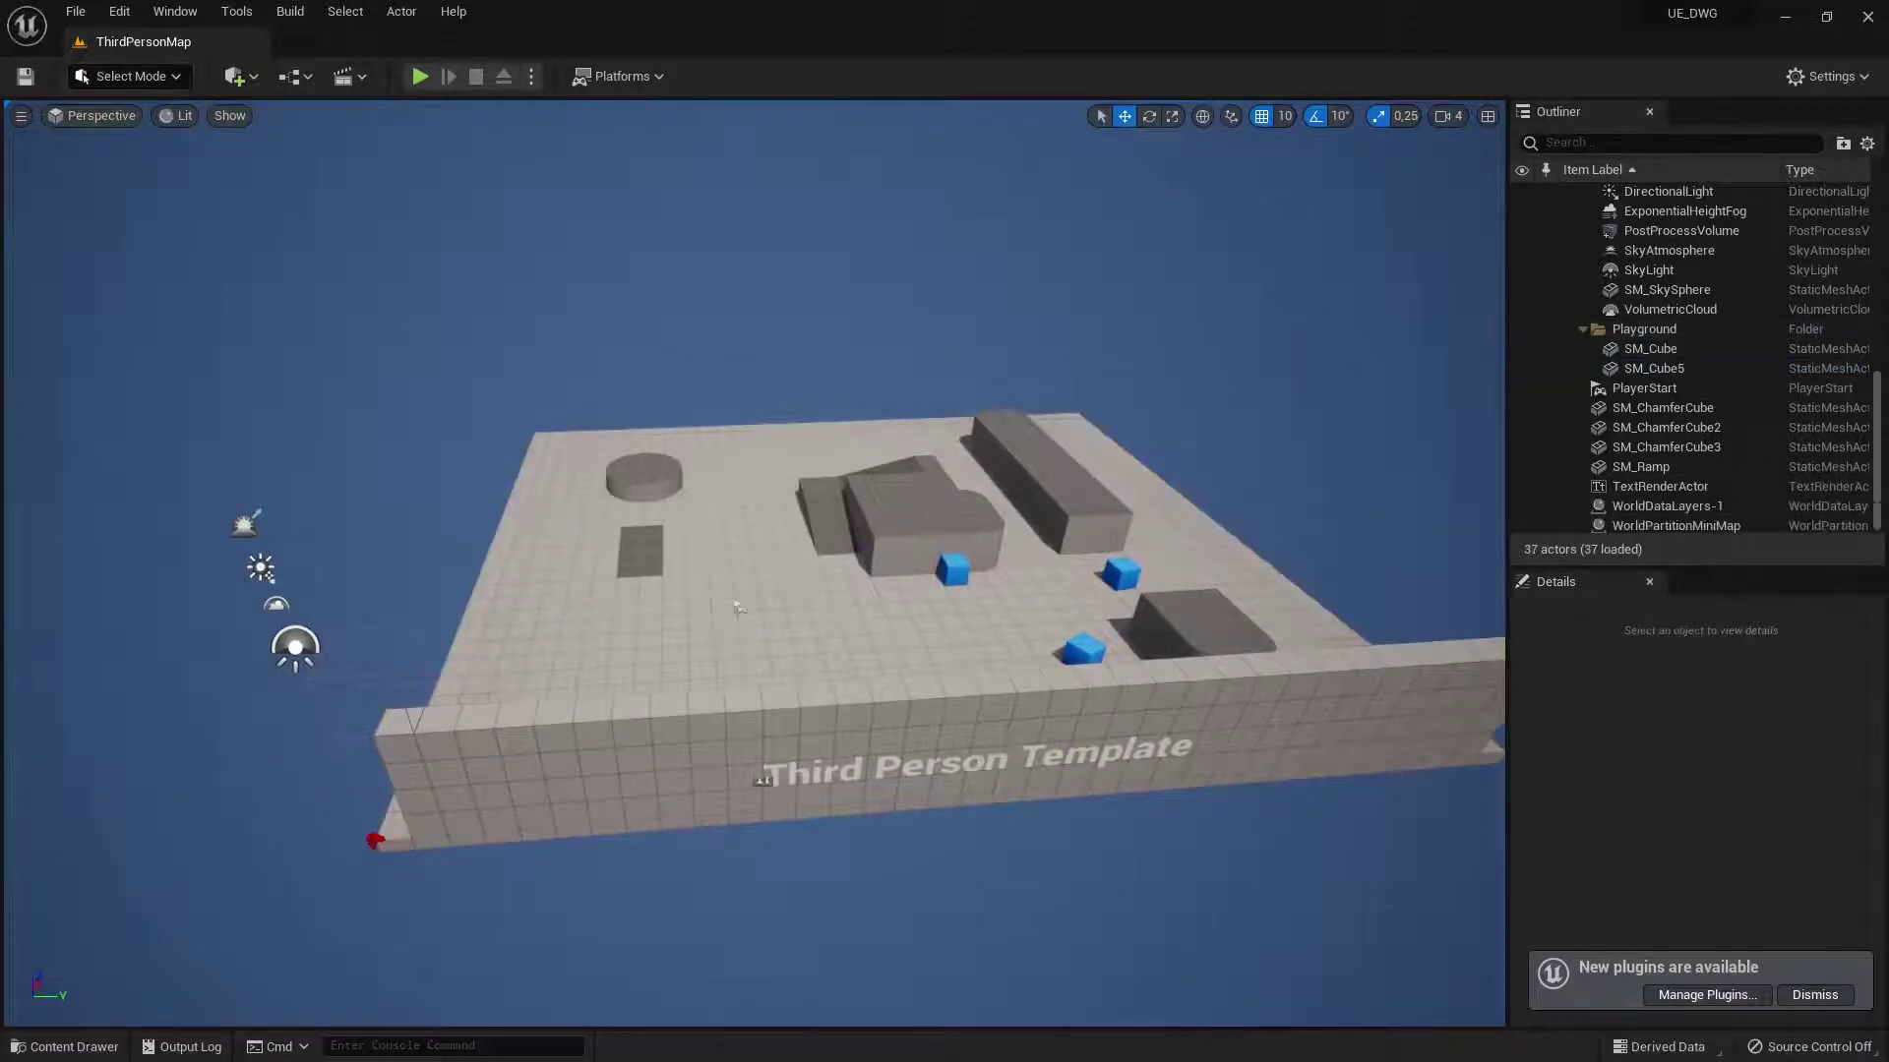
# Delete the front perimeter wall and the "Third Person Template" text from the level.
pyautogui.click(1279, 706)
pyautogui.press('Delete')
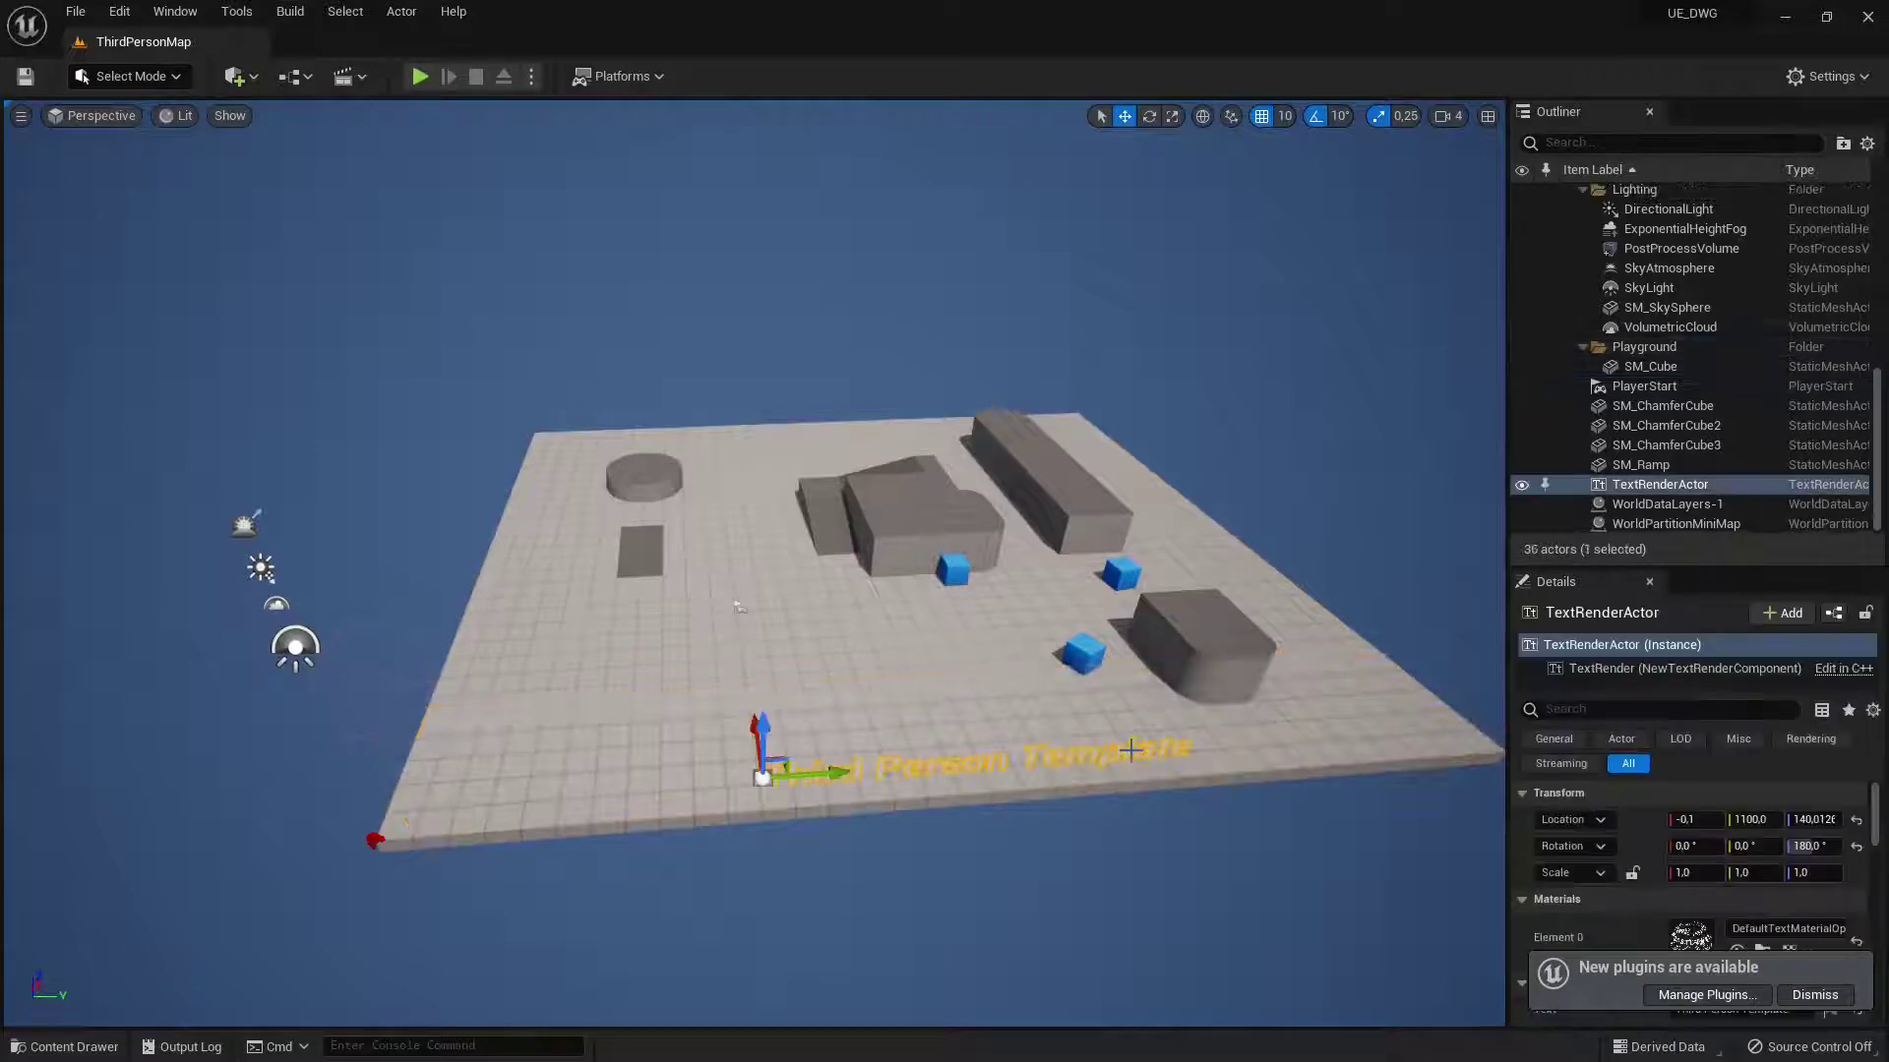
pyautogui.moveTo(908, 717); pyautogui.dragTo(853, 694, button='right')
pyautogui.moveTo(544, 417); pyautogui.dragTo(511, 374, button='right')
pyautogui.press('q')
pyautogui.click(747, 767)
pyautogui.scroll(3, 748, 767)
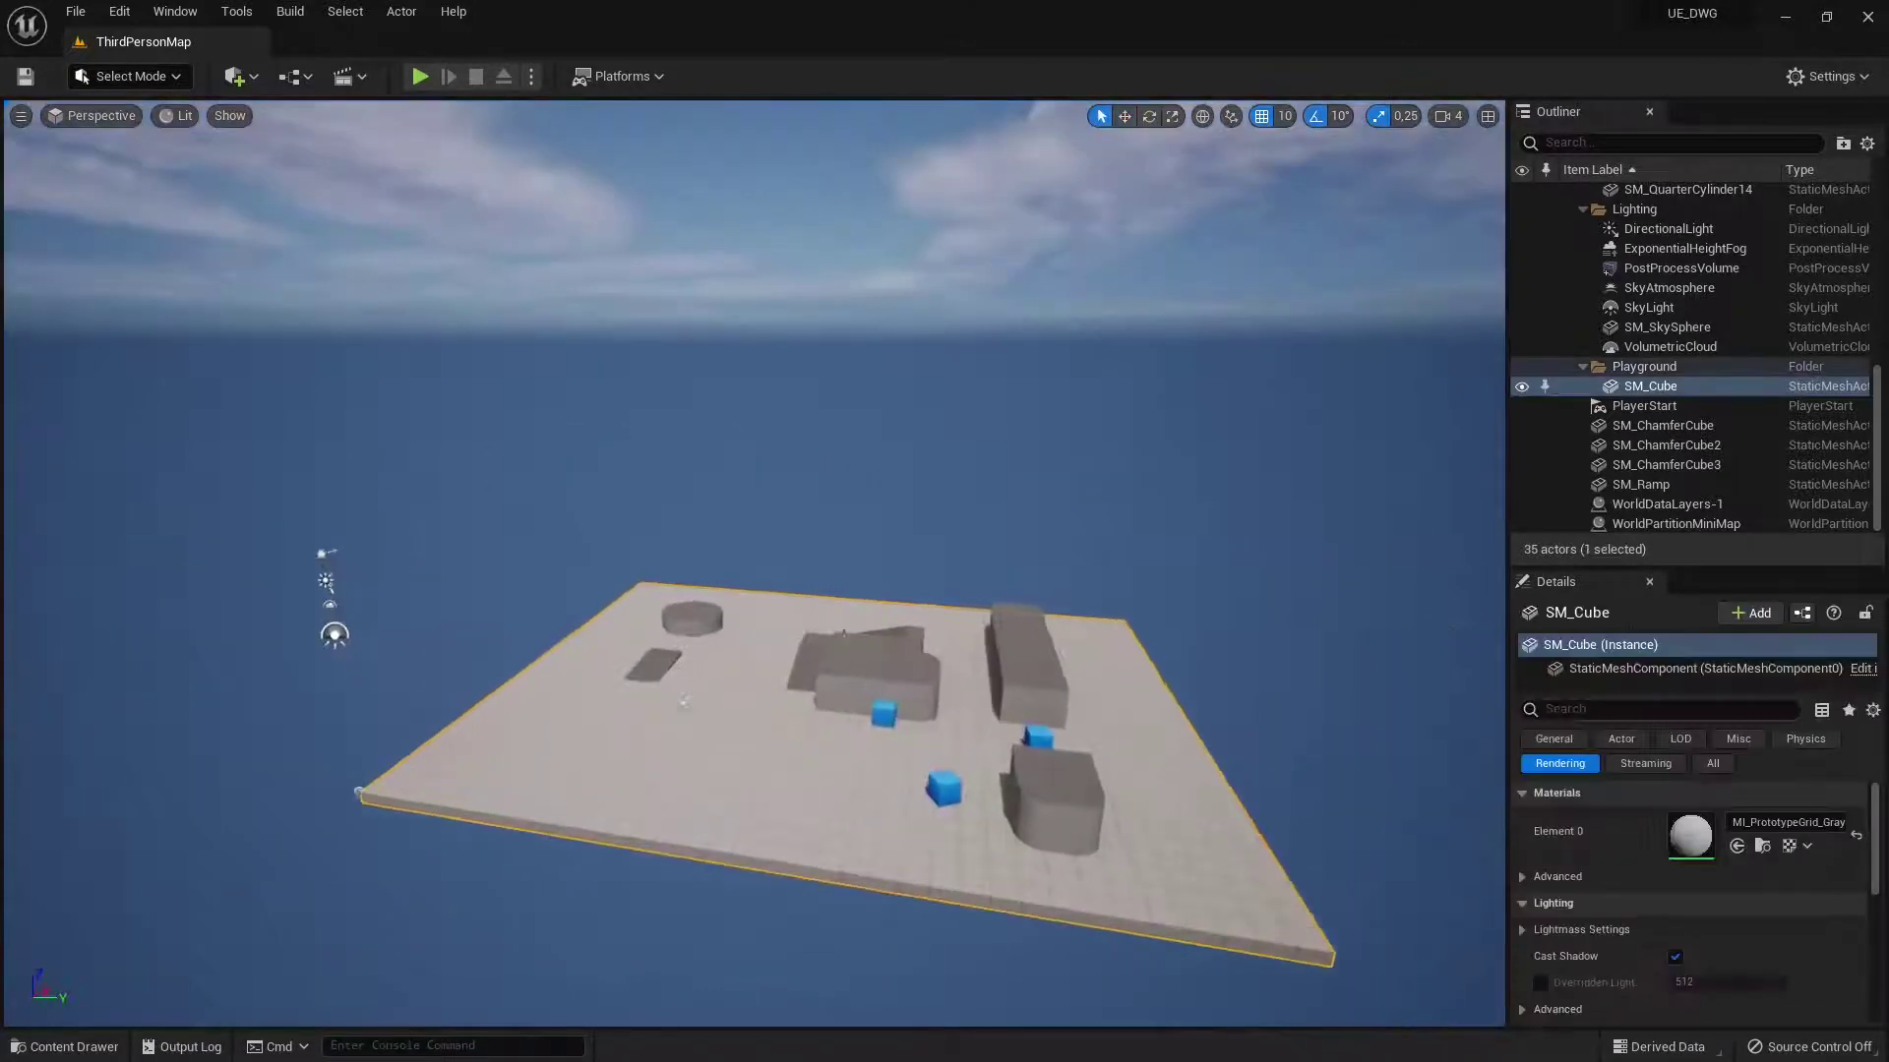
# Delete all meshes inside the Block01, Block02, Block03 and Cylinder folders, from SM_Cube4 through SM_QuarterCylinder14.
pyautogui.click(1580, 365)
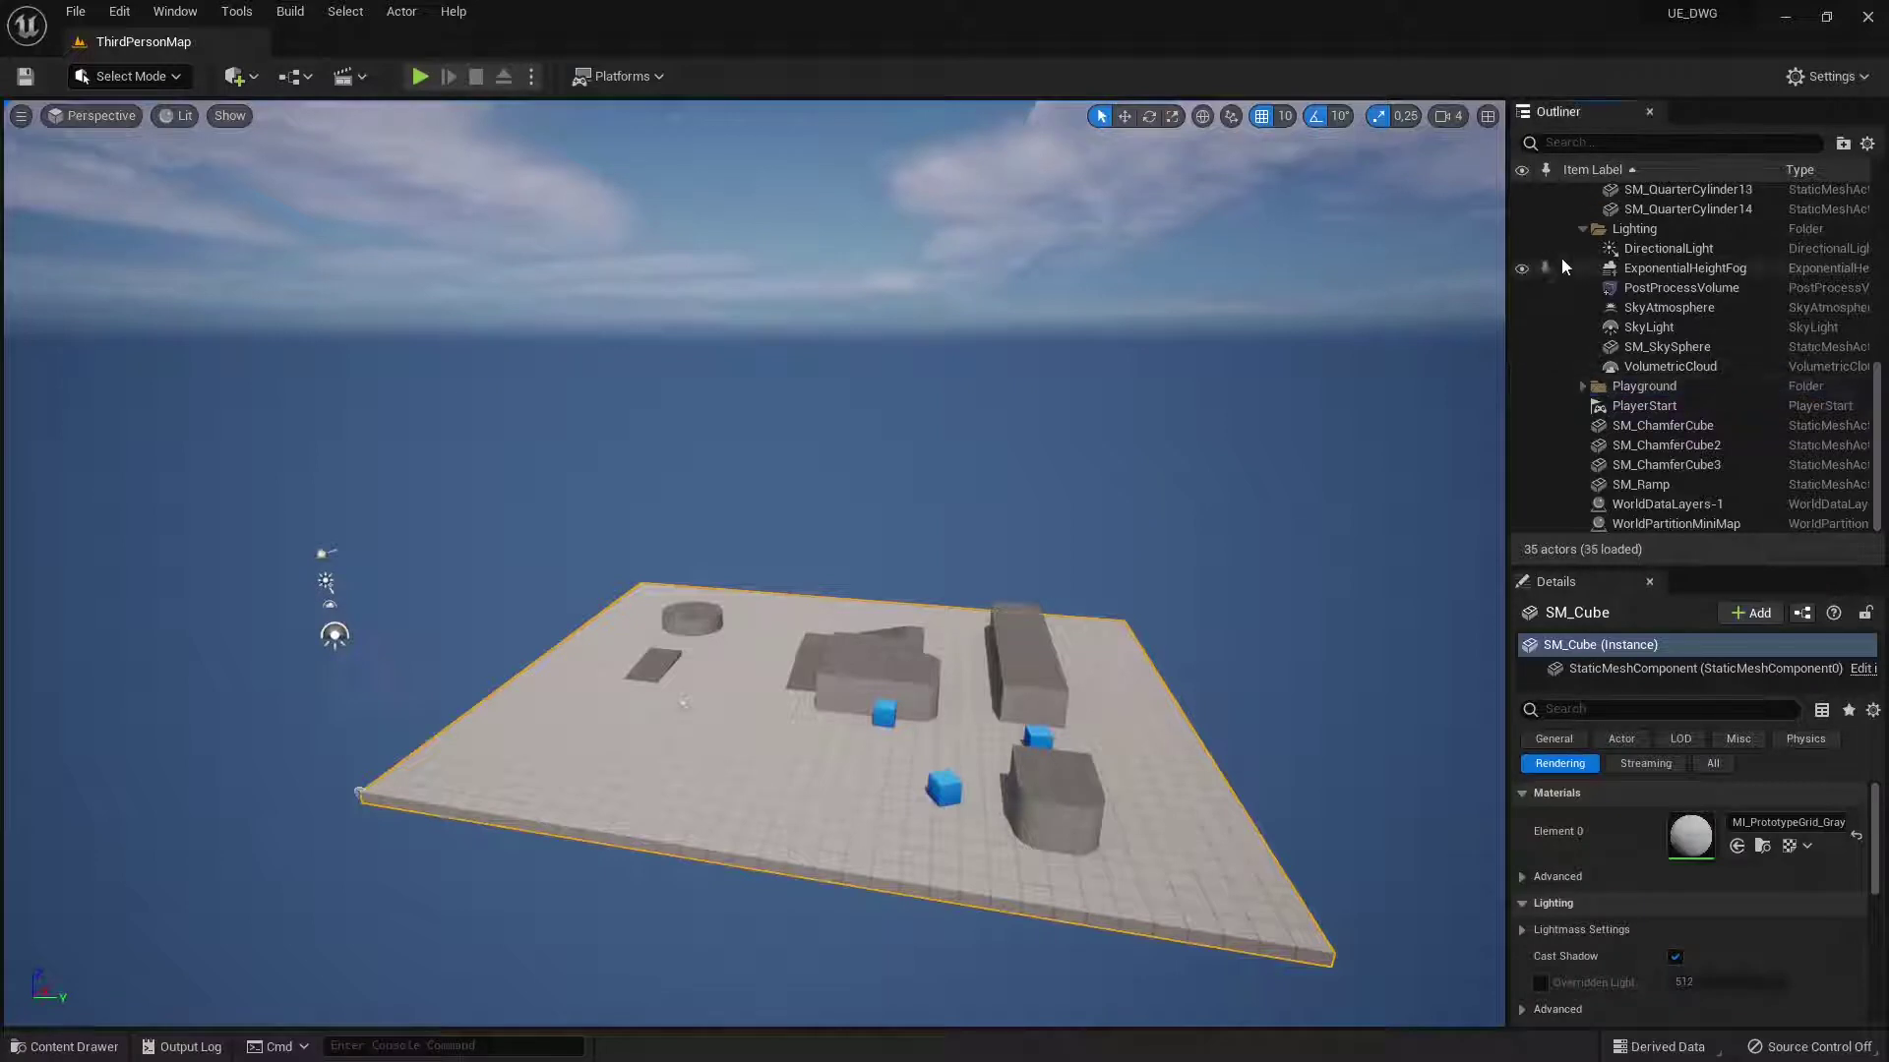
pyautogui.click(1583, 228)
pyautogui.scroll(3, 1603, 275)
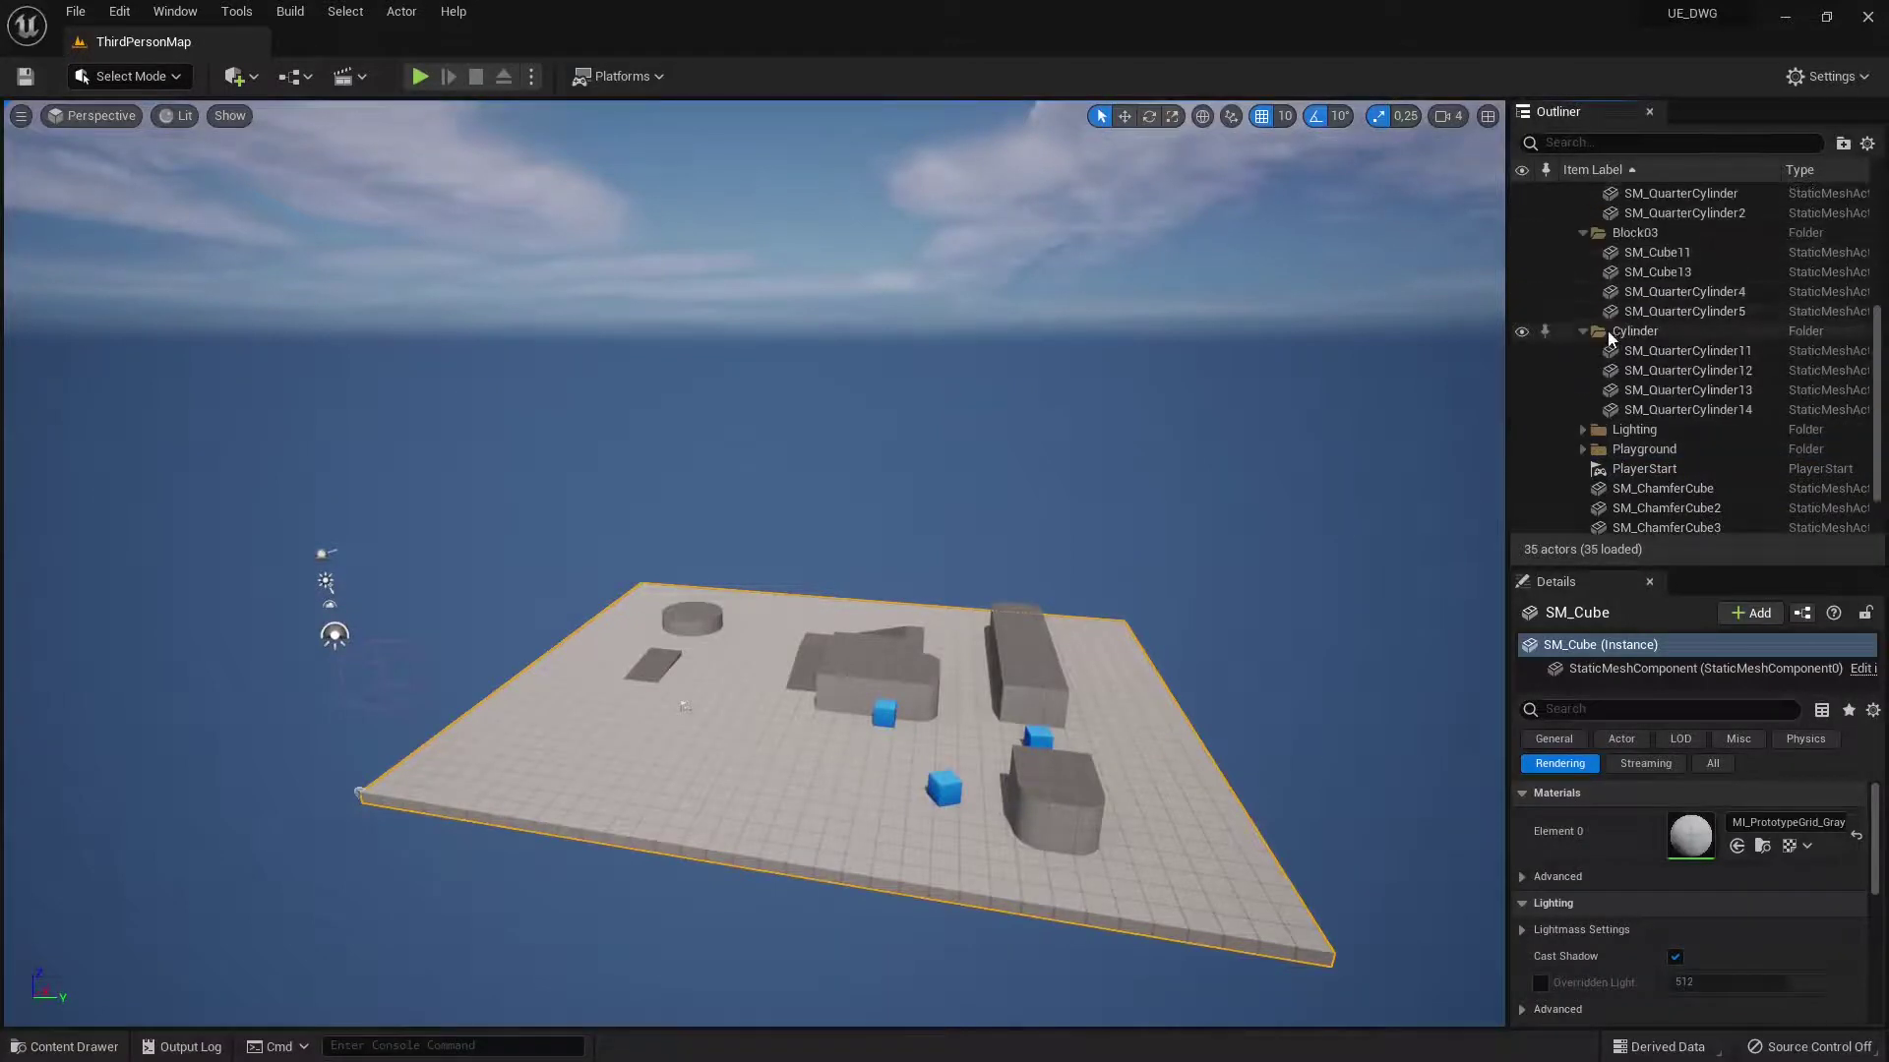
pyautogui.click(1672, 409)
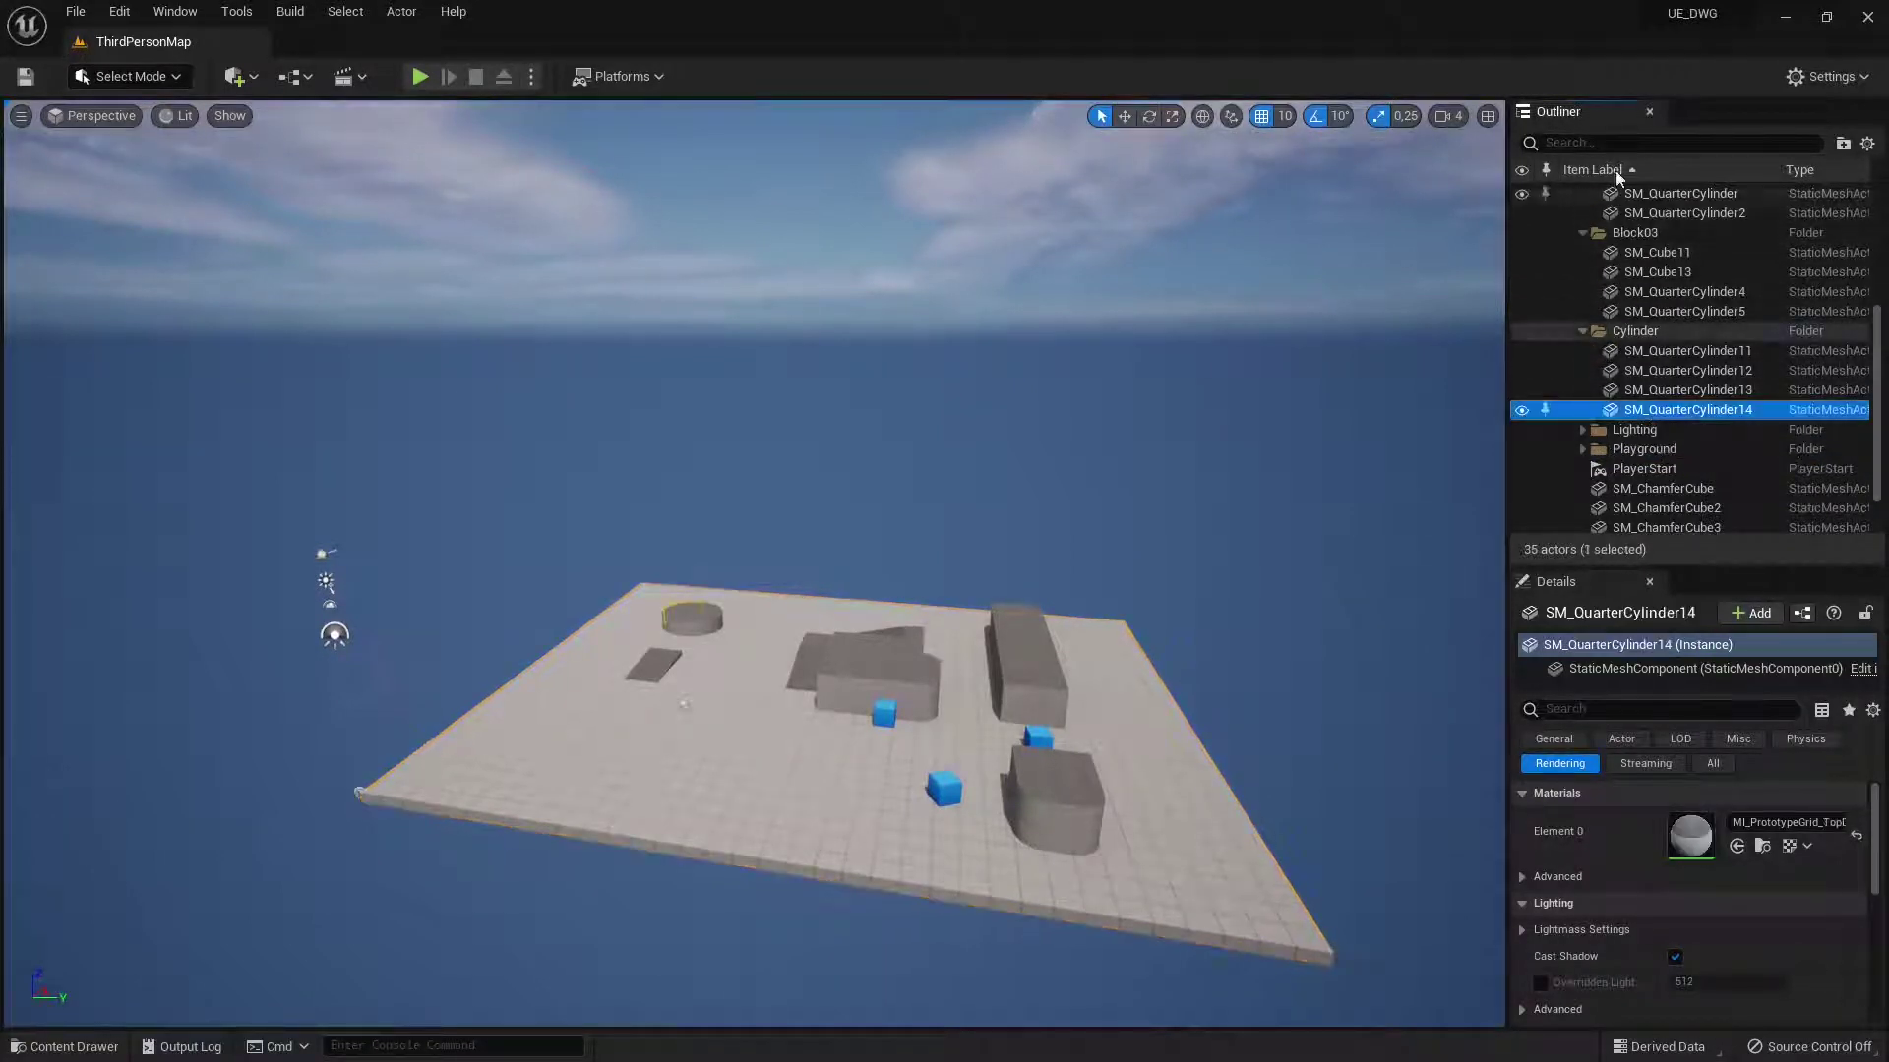
pyautogui.scroll(5, 1643, 433)
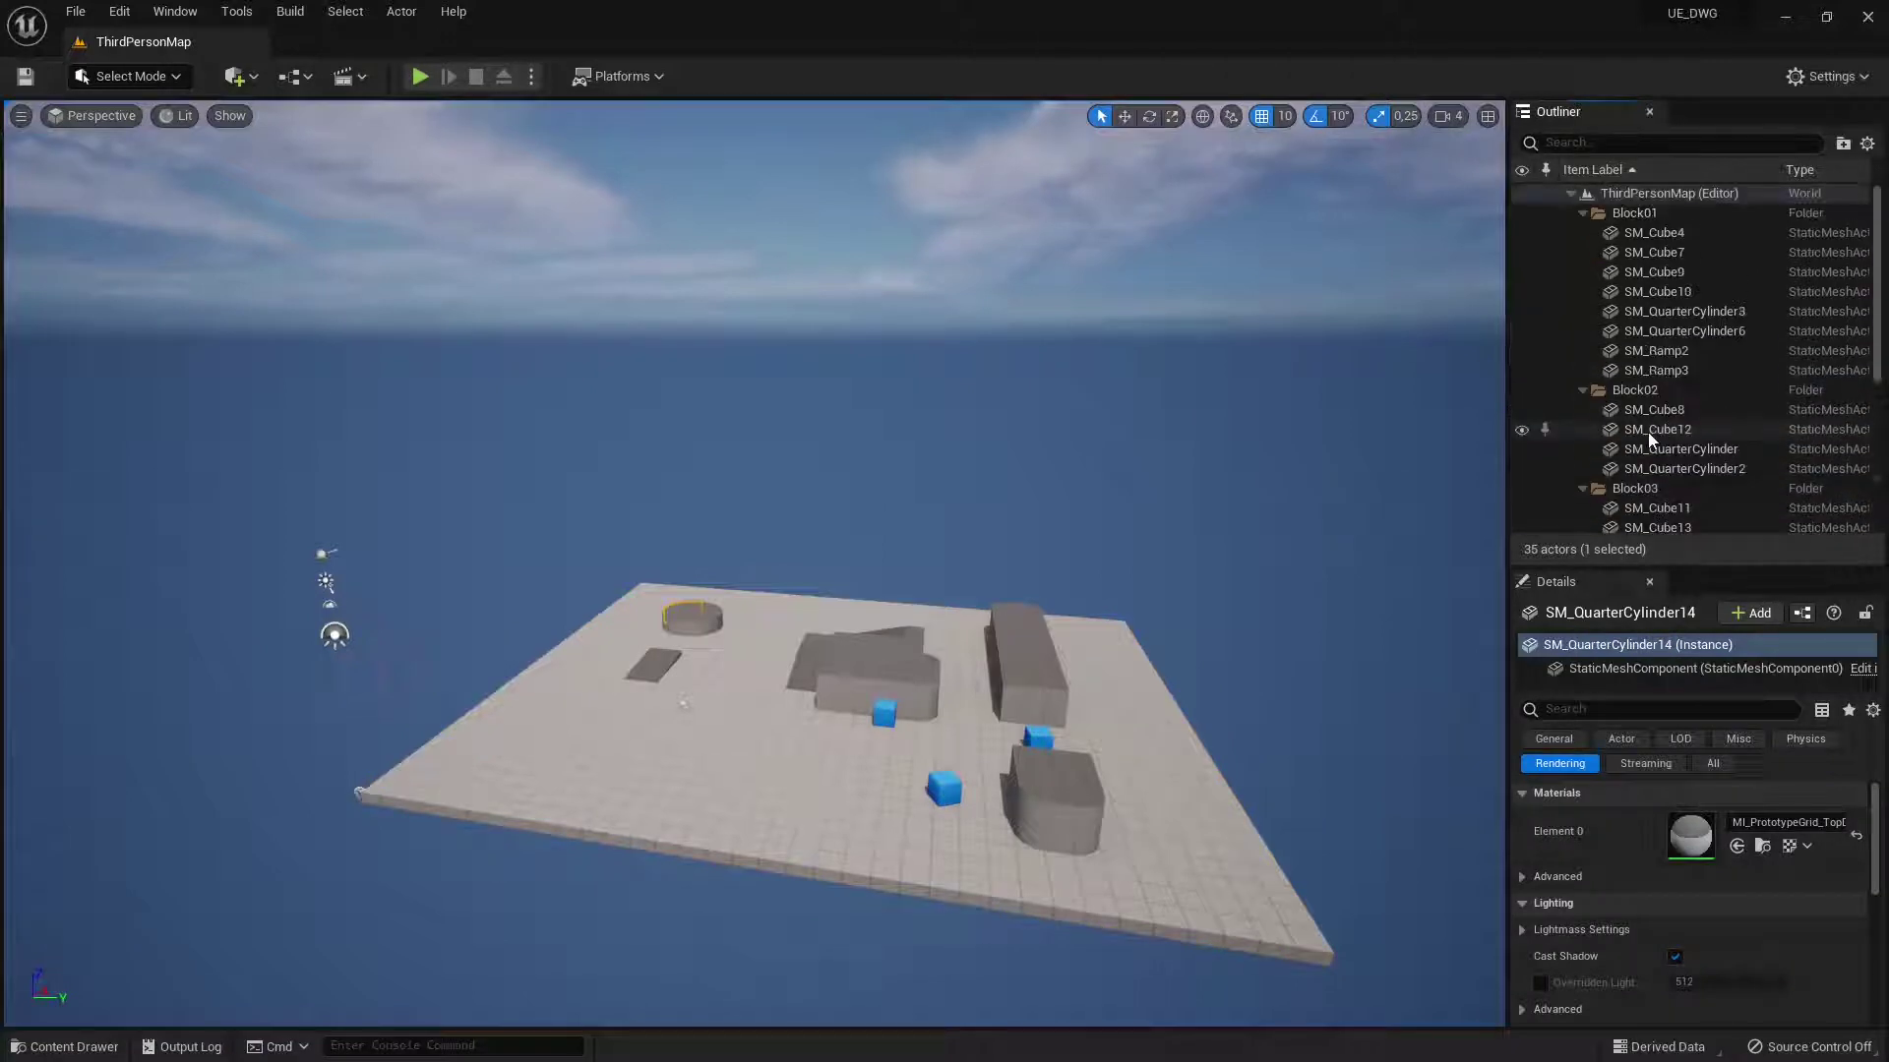
pyautogui.keyDown('shift'); pyautogui.click(1623, 232); pyautogui.keyUp('shift')
pyautogui.scroll(-5, 1653, 334)
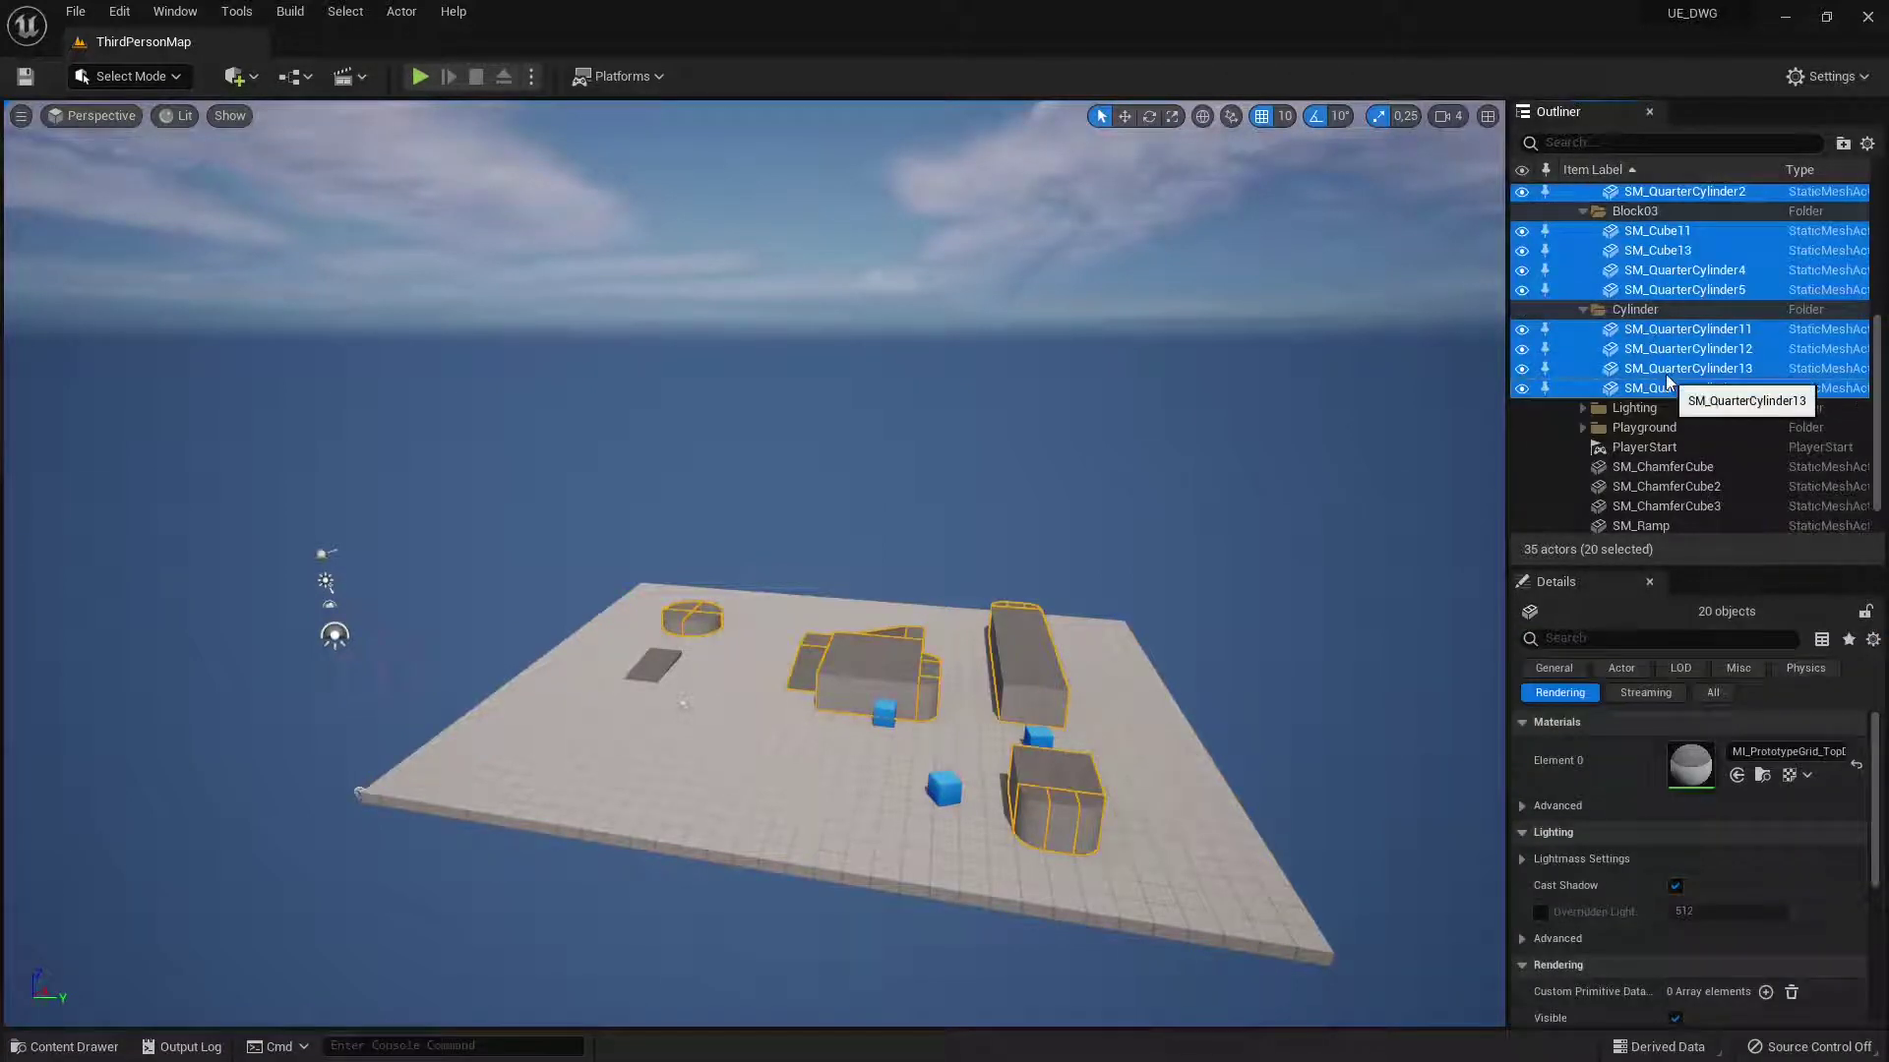
pyautogui.press('Delete')
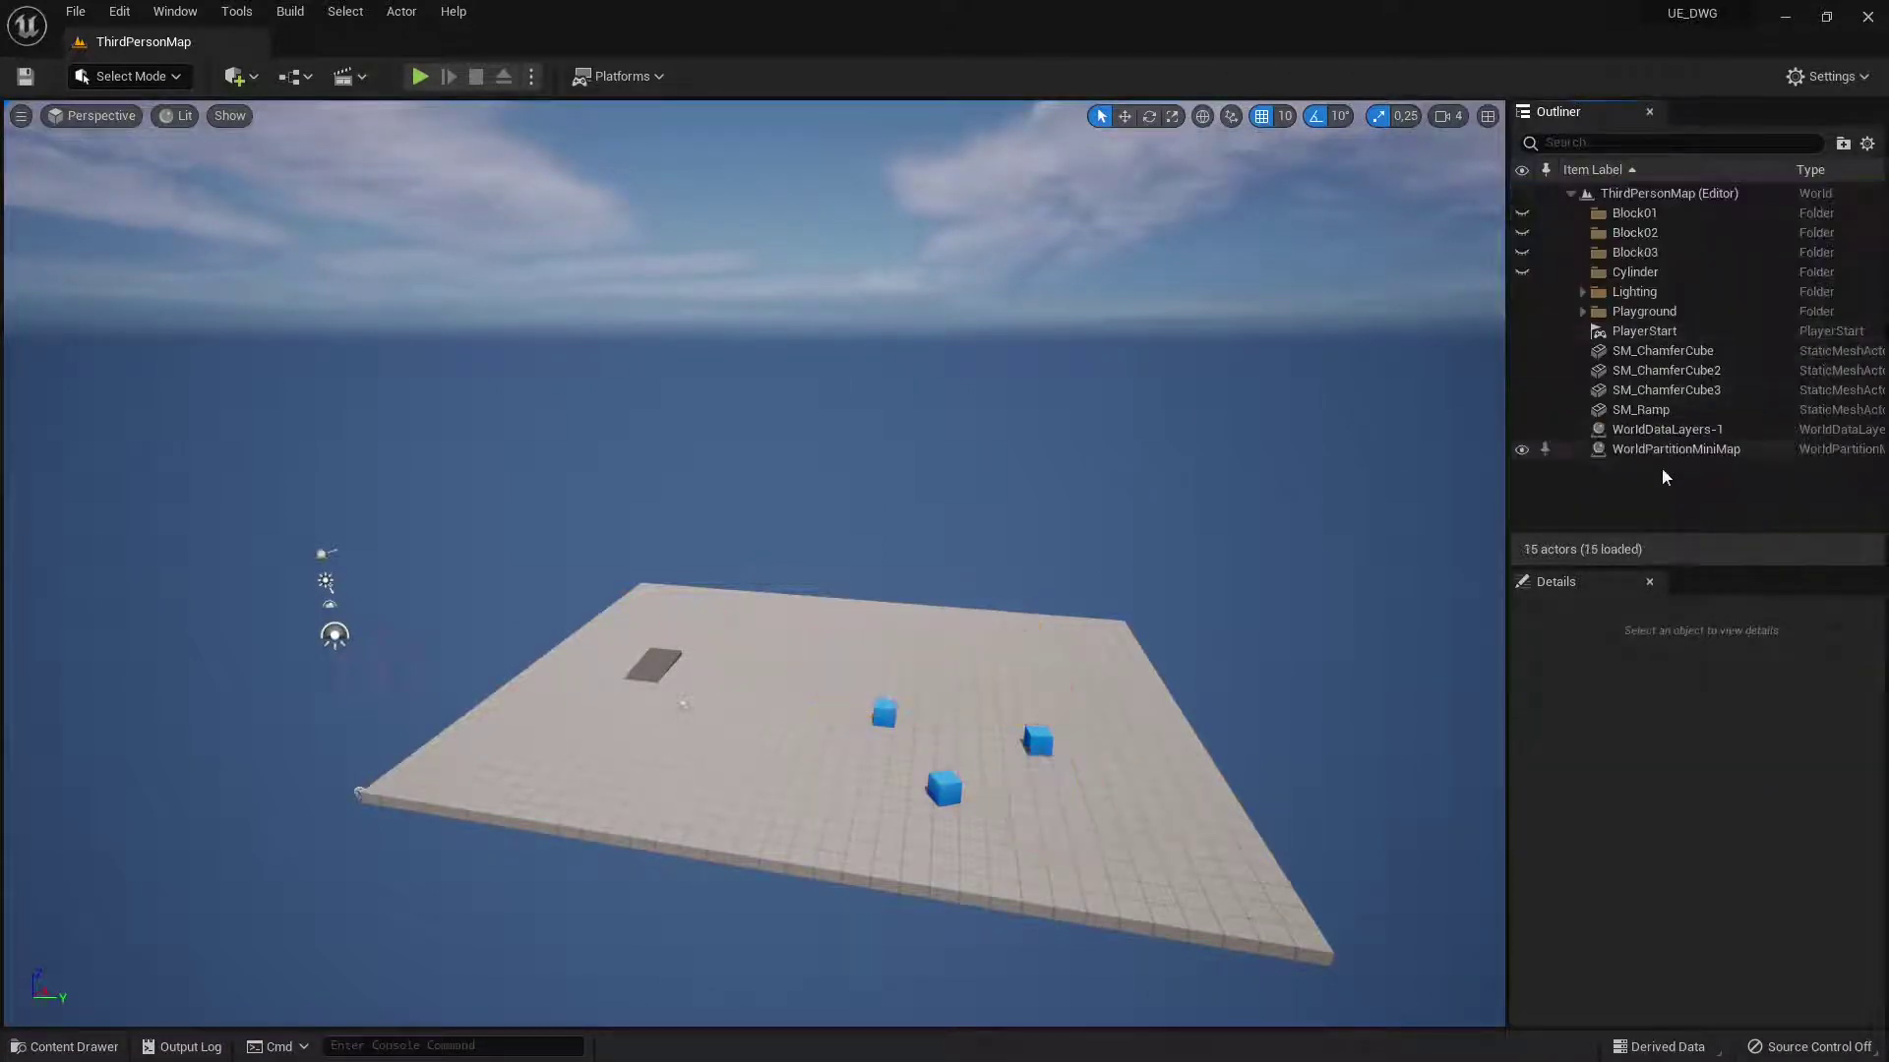
# Remove the empty Block01, Block02, Block03 and Cylinder folders from the level.
pyautogui.click(1647, 216)
pyautogui.press('Delete')
pyautogui.click(1644, 216)
pyautogui.press('Delete')
pyautogui.click(1644, 216)
pyautogui.press('Delete')
pyautogui.click(1644, 216)
pyautogui.press('Delete')
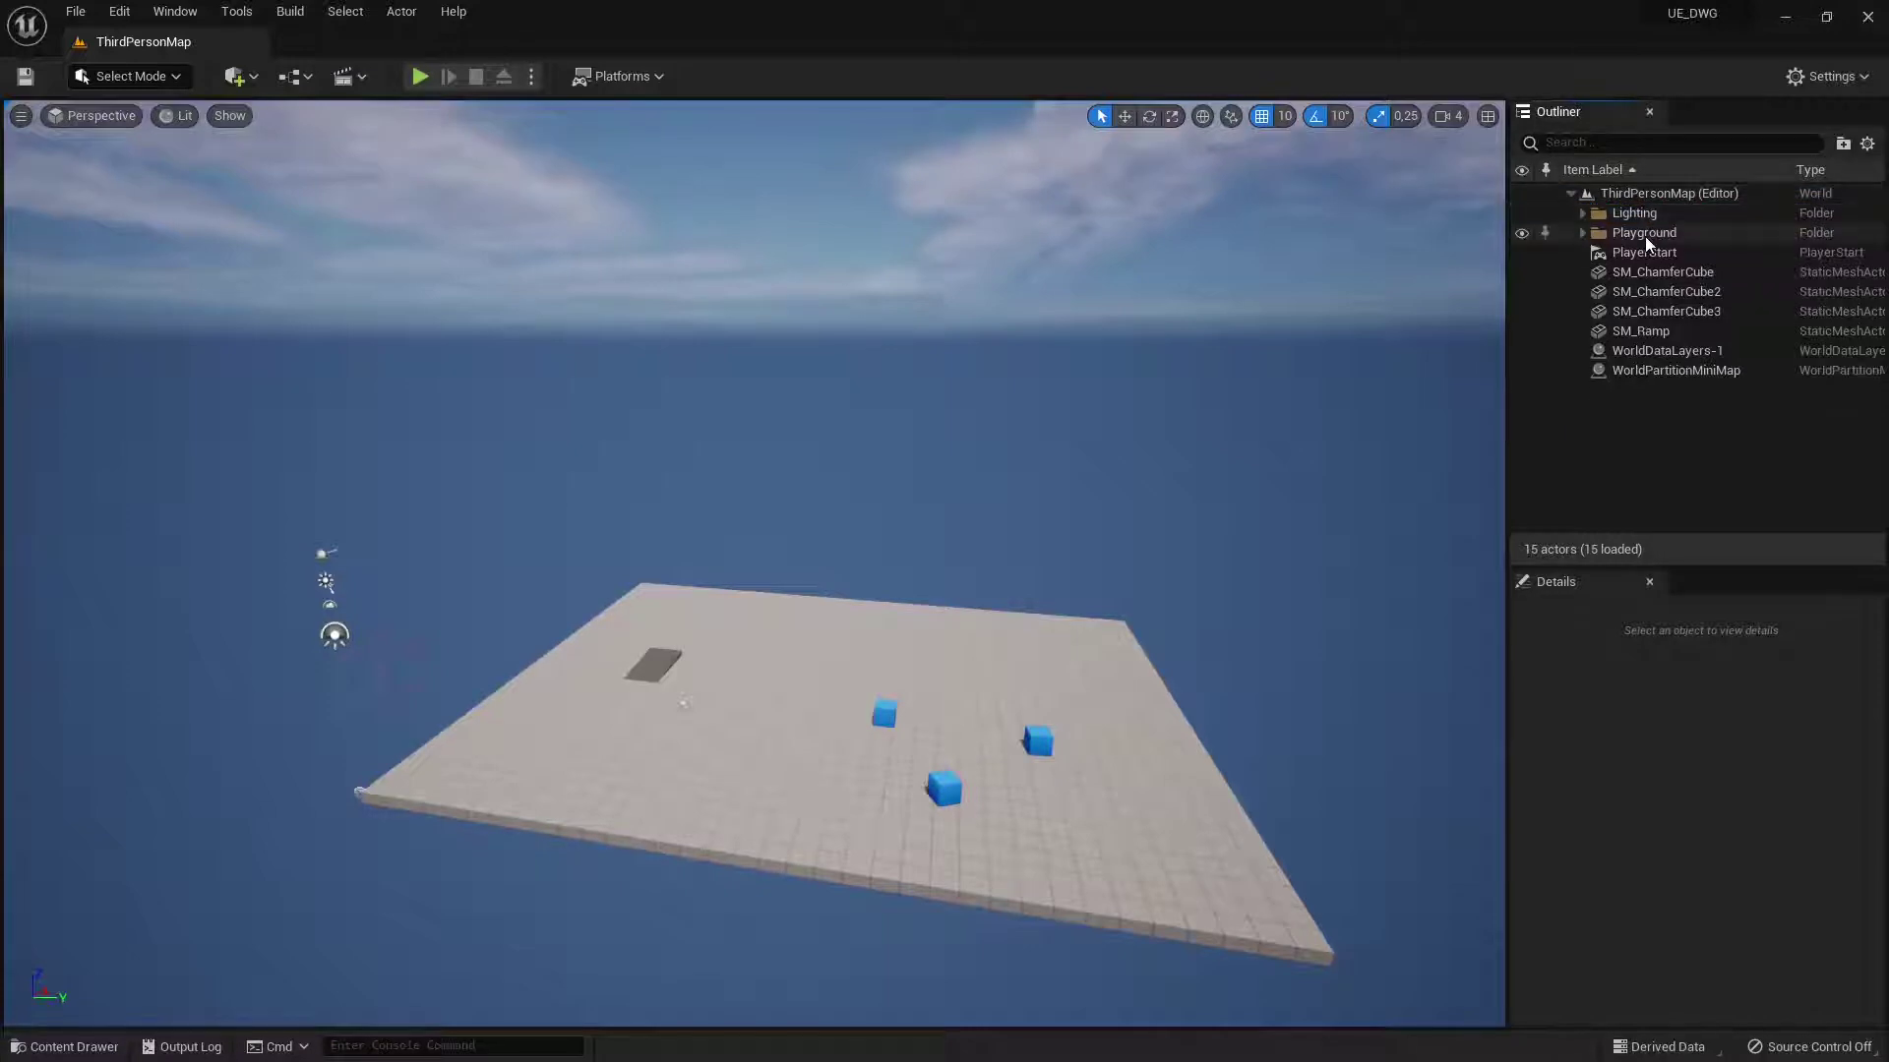
# Delete the three blue SM_ChamferCube meshes and SM_Ramp, leaving only the floor mesh SM_Cube in place.
pyautogui.click(1583, 234)
pyautogui.click(1645, 252)
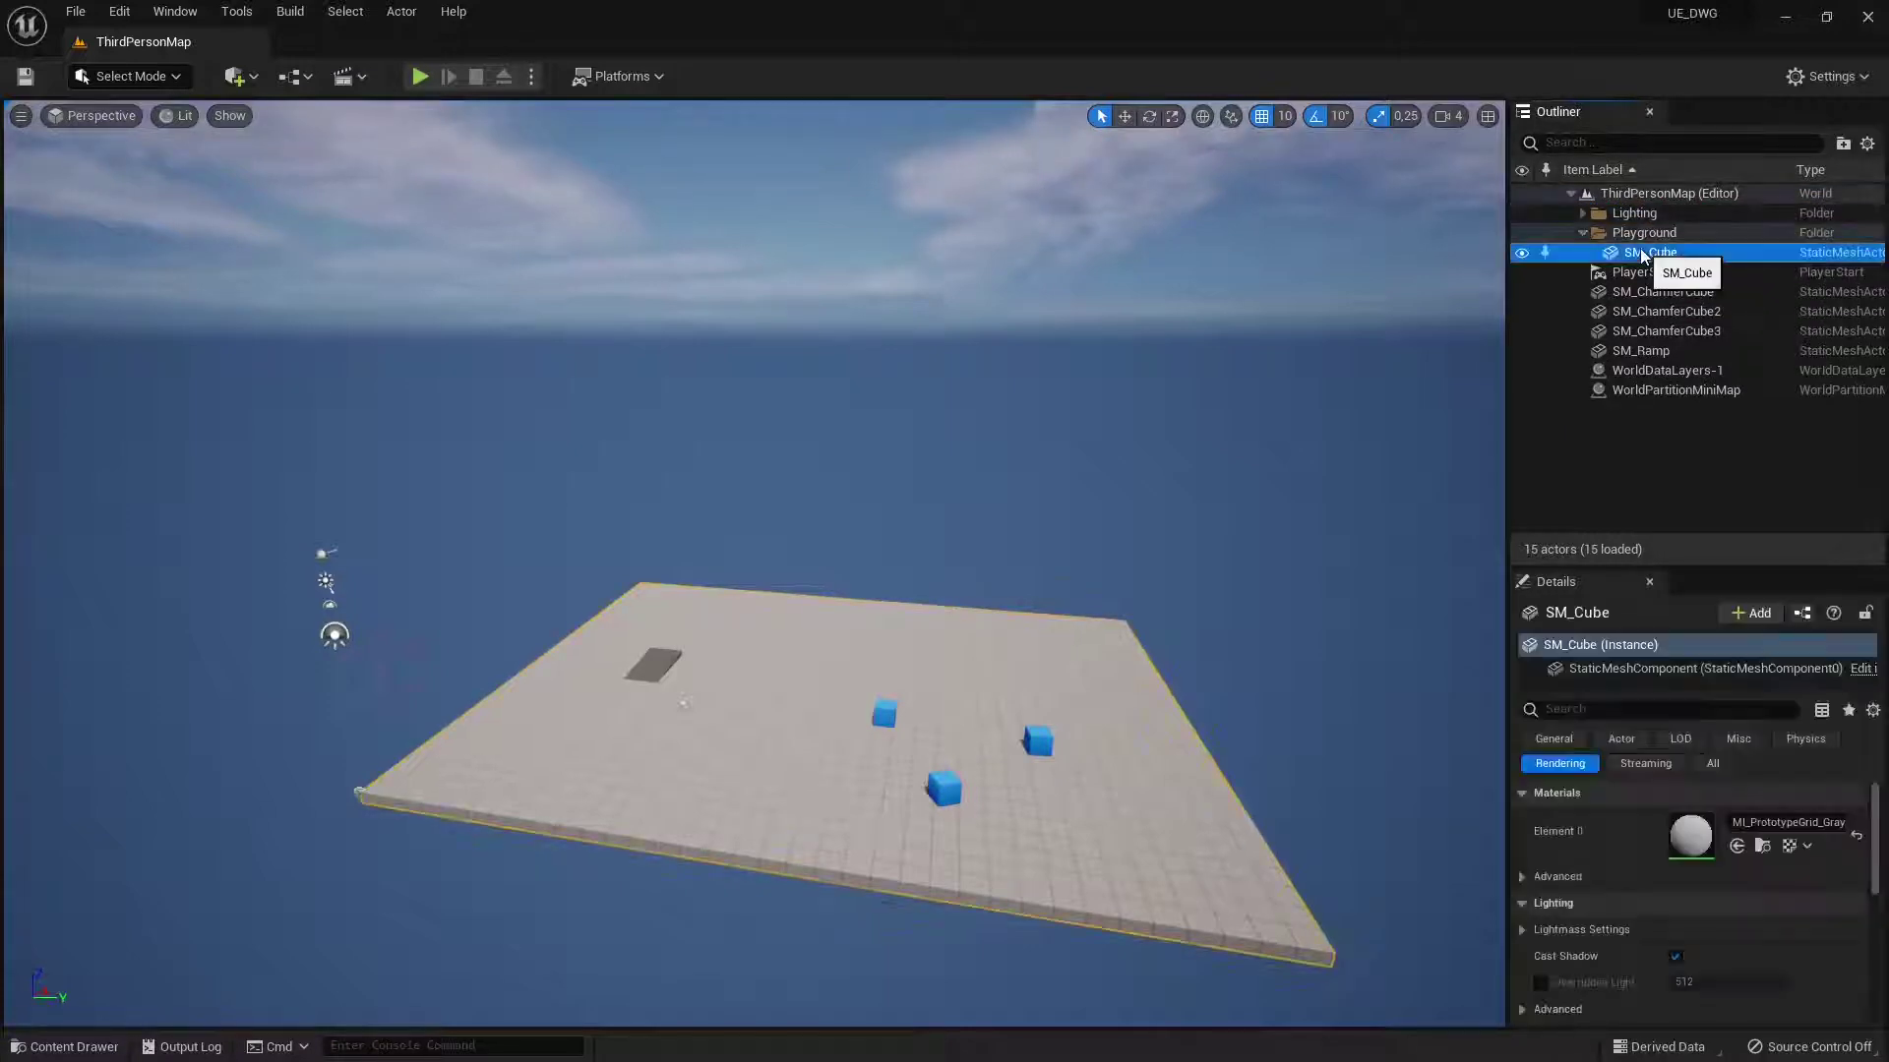
pyautogui.click(1662, 292)
pyautogui.press('Delete')
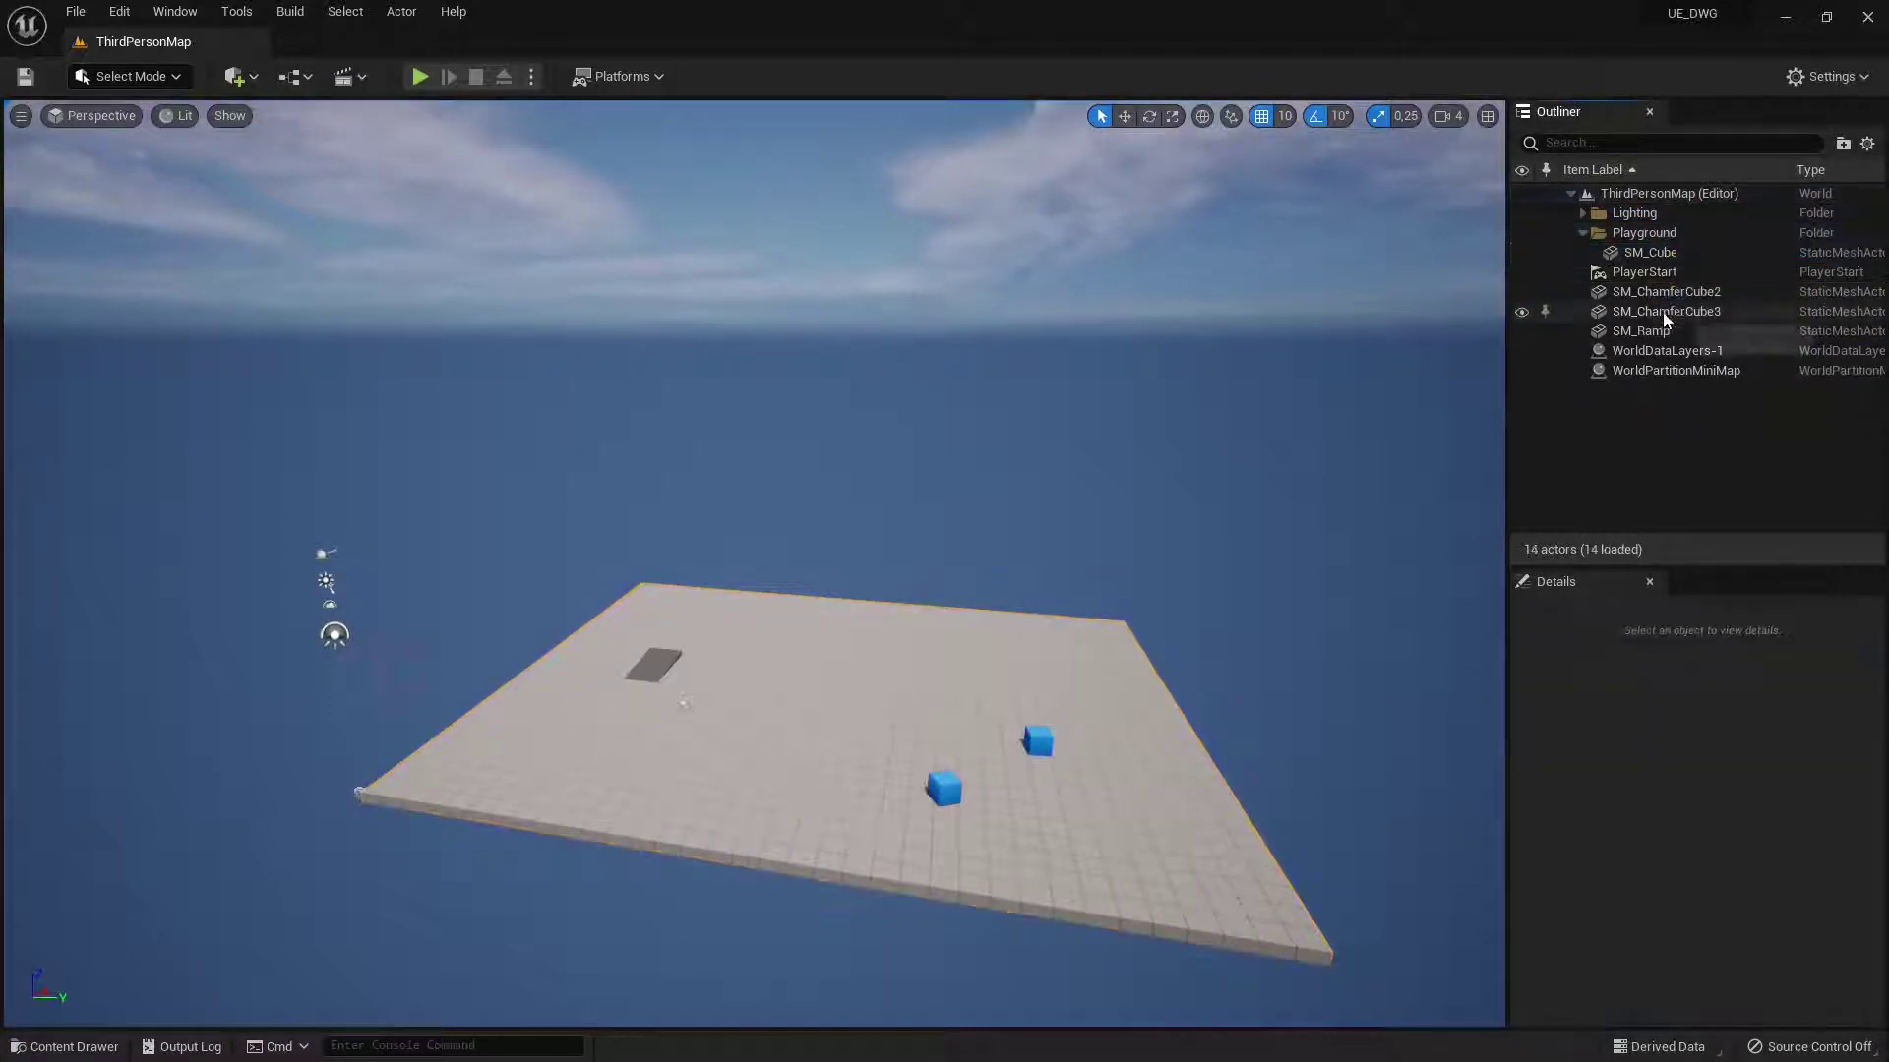
pyautogui.click(1657, 295)
pyautogui.press('Delete')
pyautogui.click(1657, 295)
pyautogui.press('Delete')
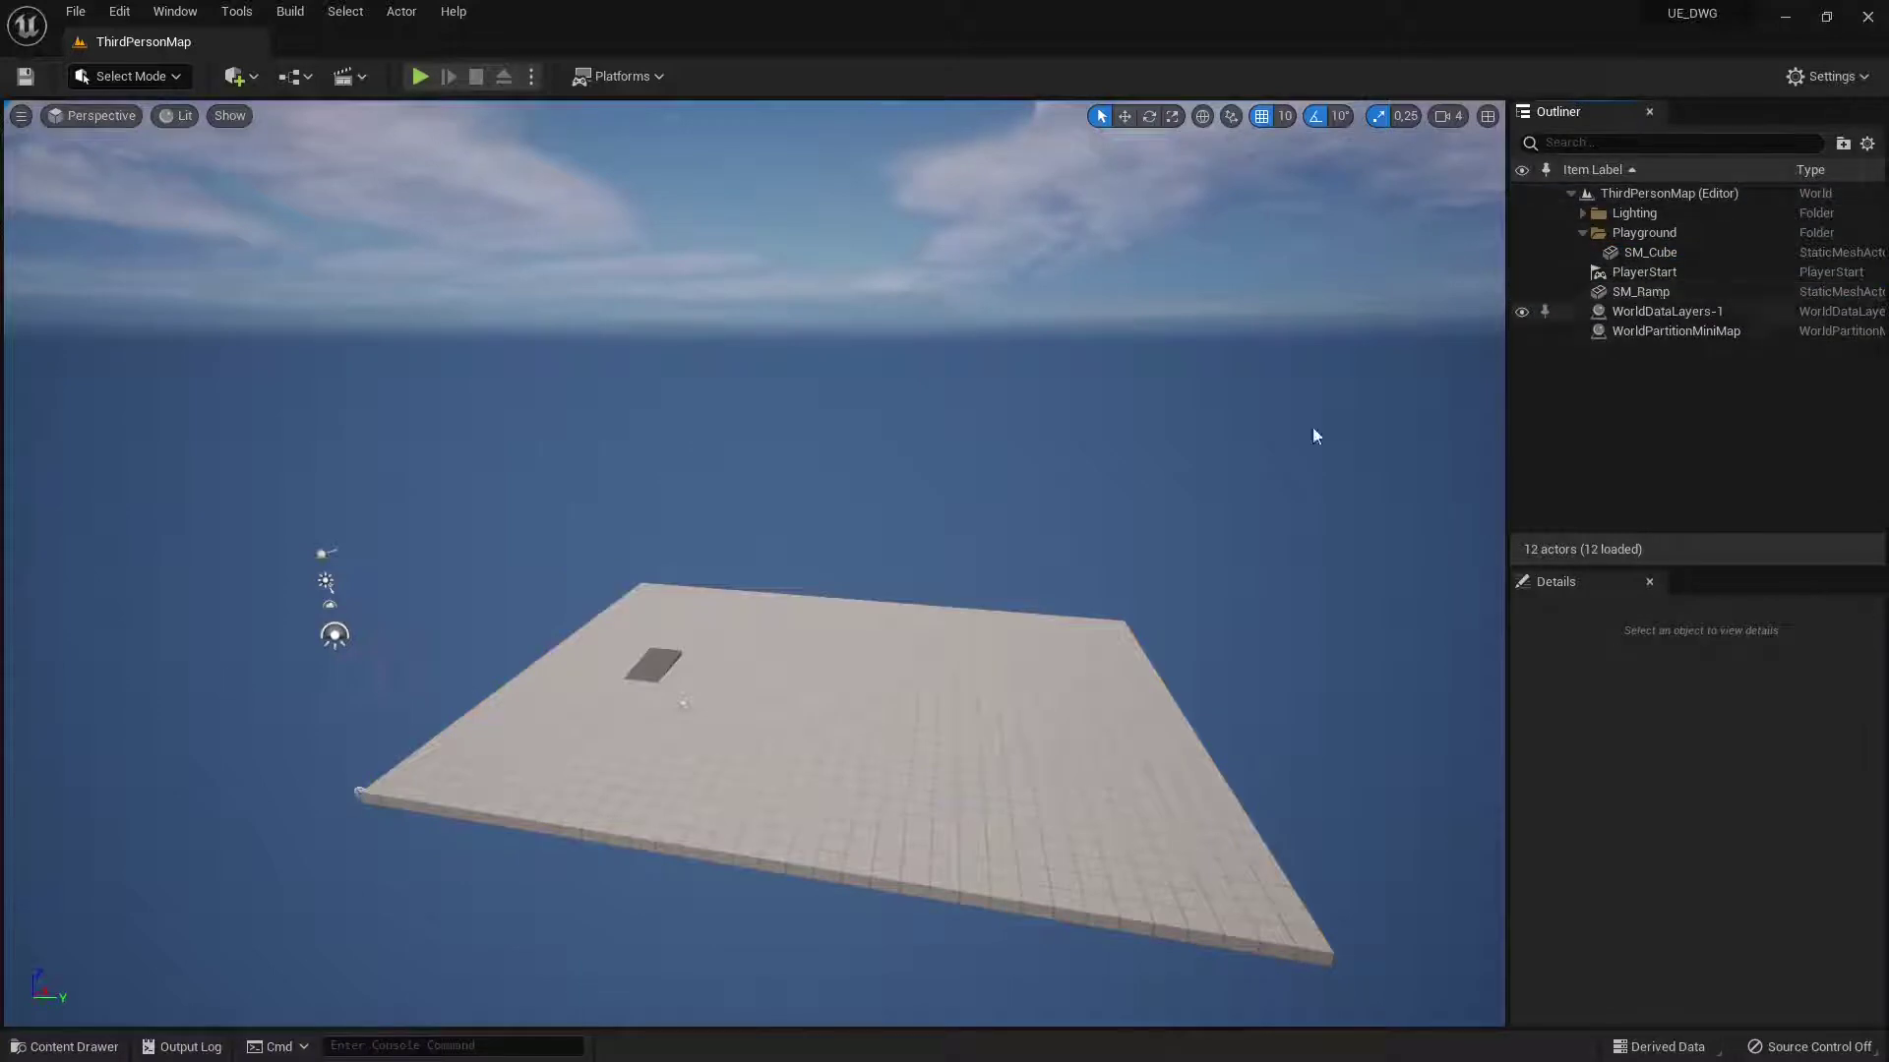
pyautogui.click(667, 654)
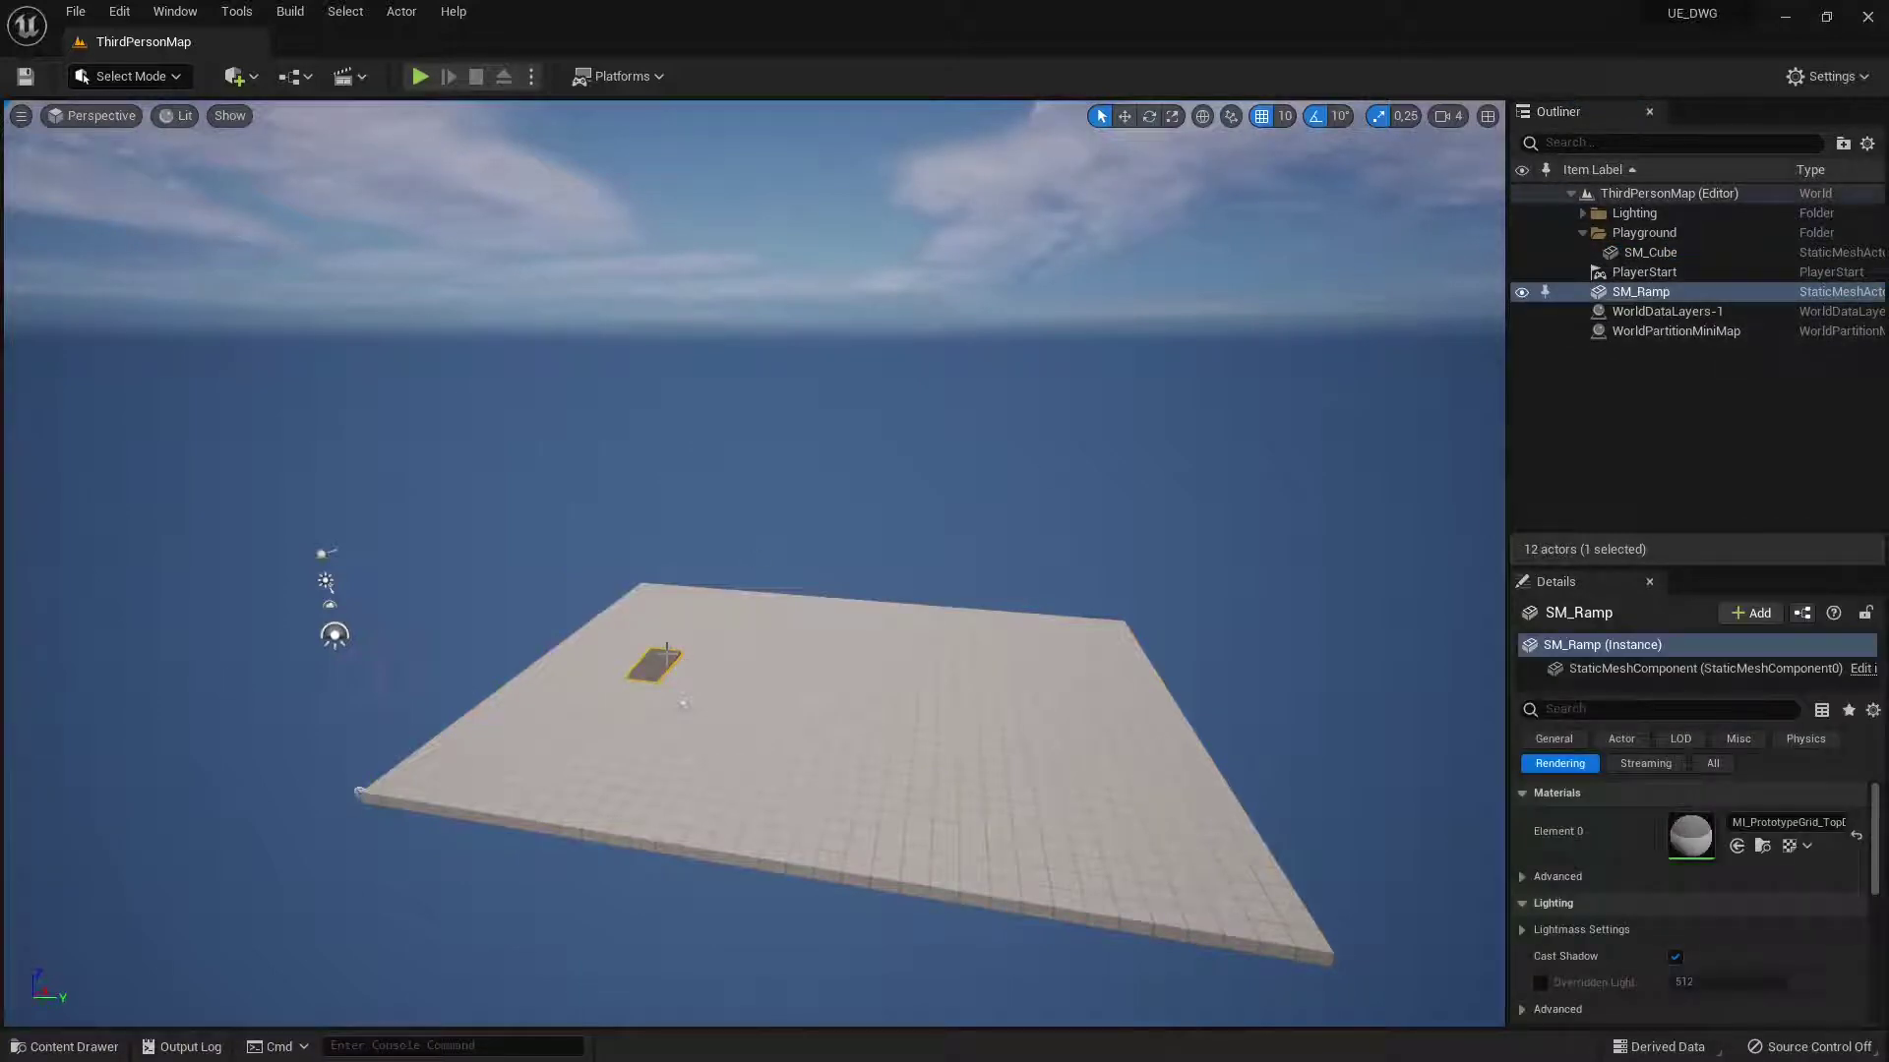
pyautogui.press('Delete')
# Scale up the floor mesh SM_Cube to make a larger ground surface.
pyautogui.click(734, 660)
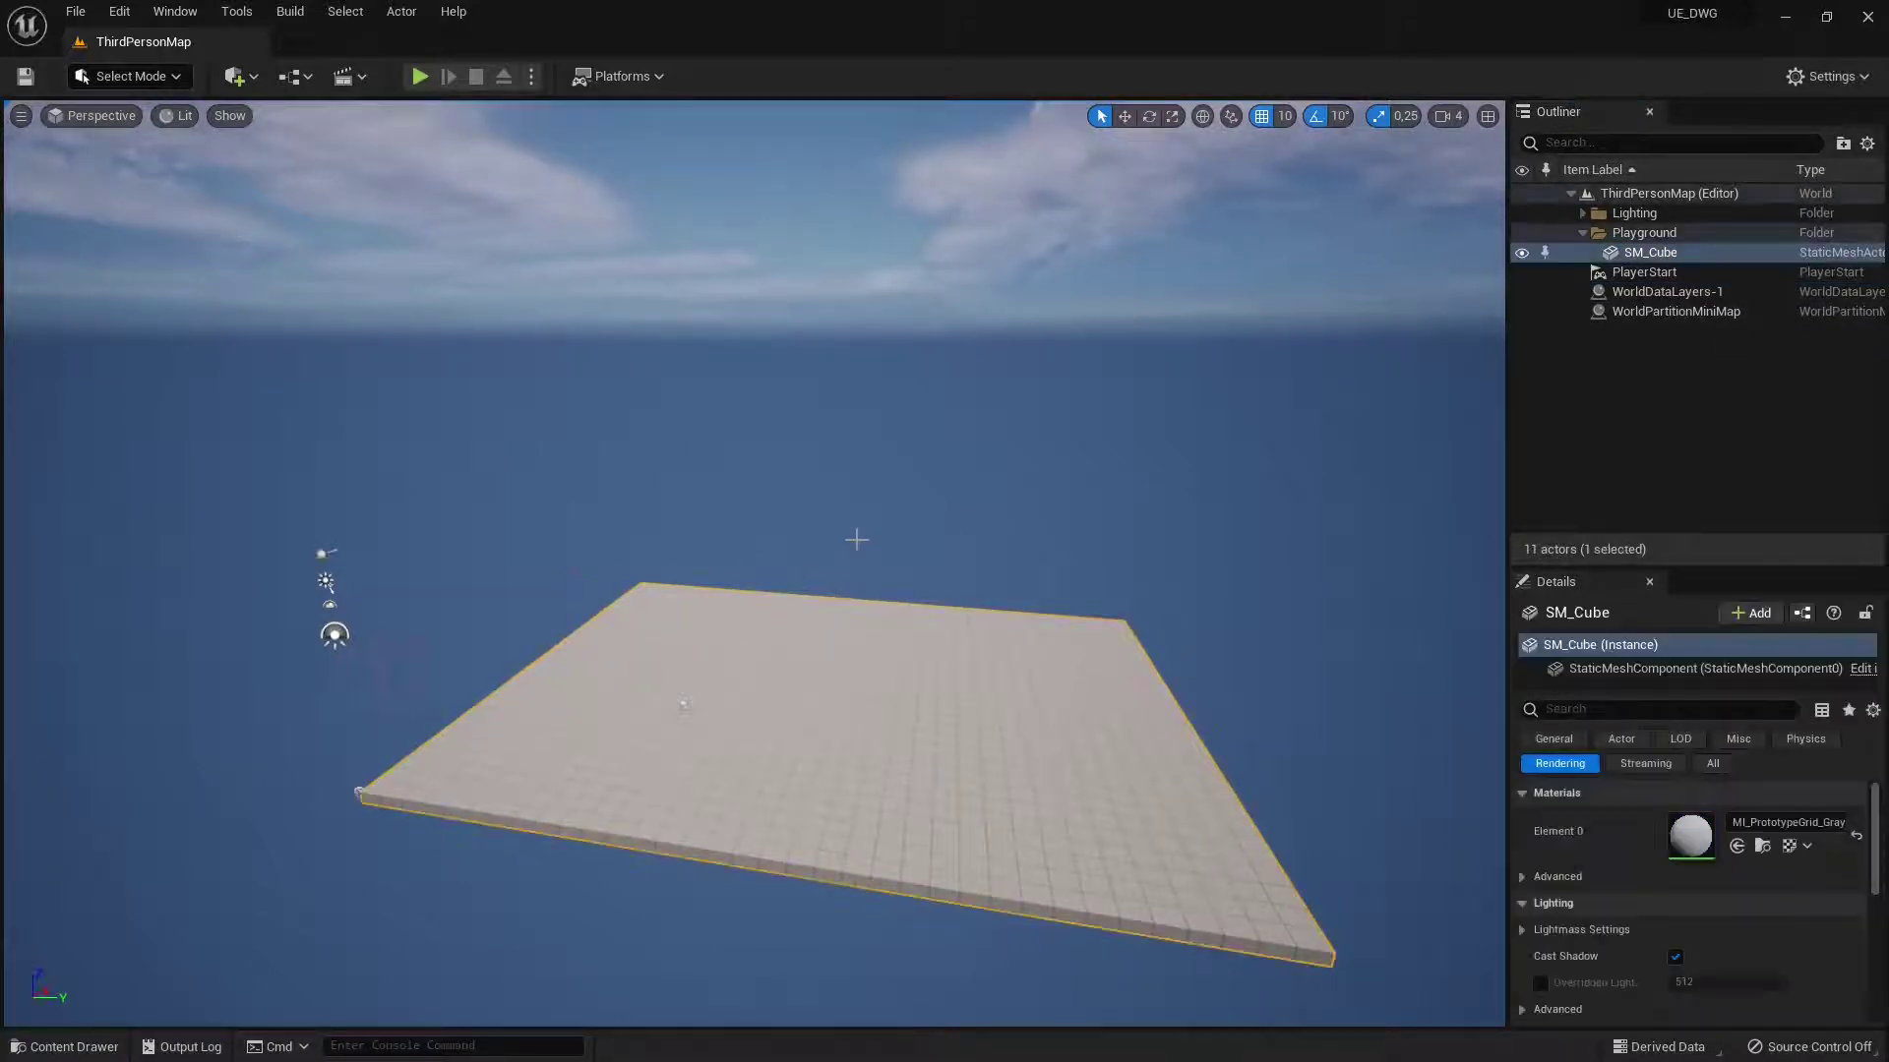
pyautogui.scroll(-5, 856, 540)
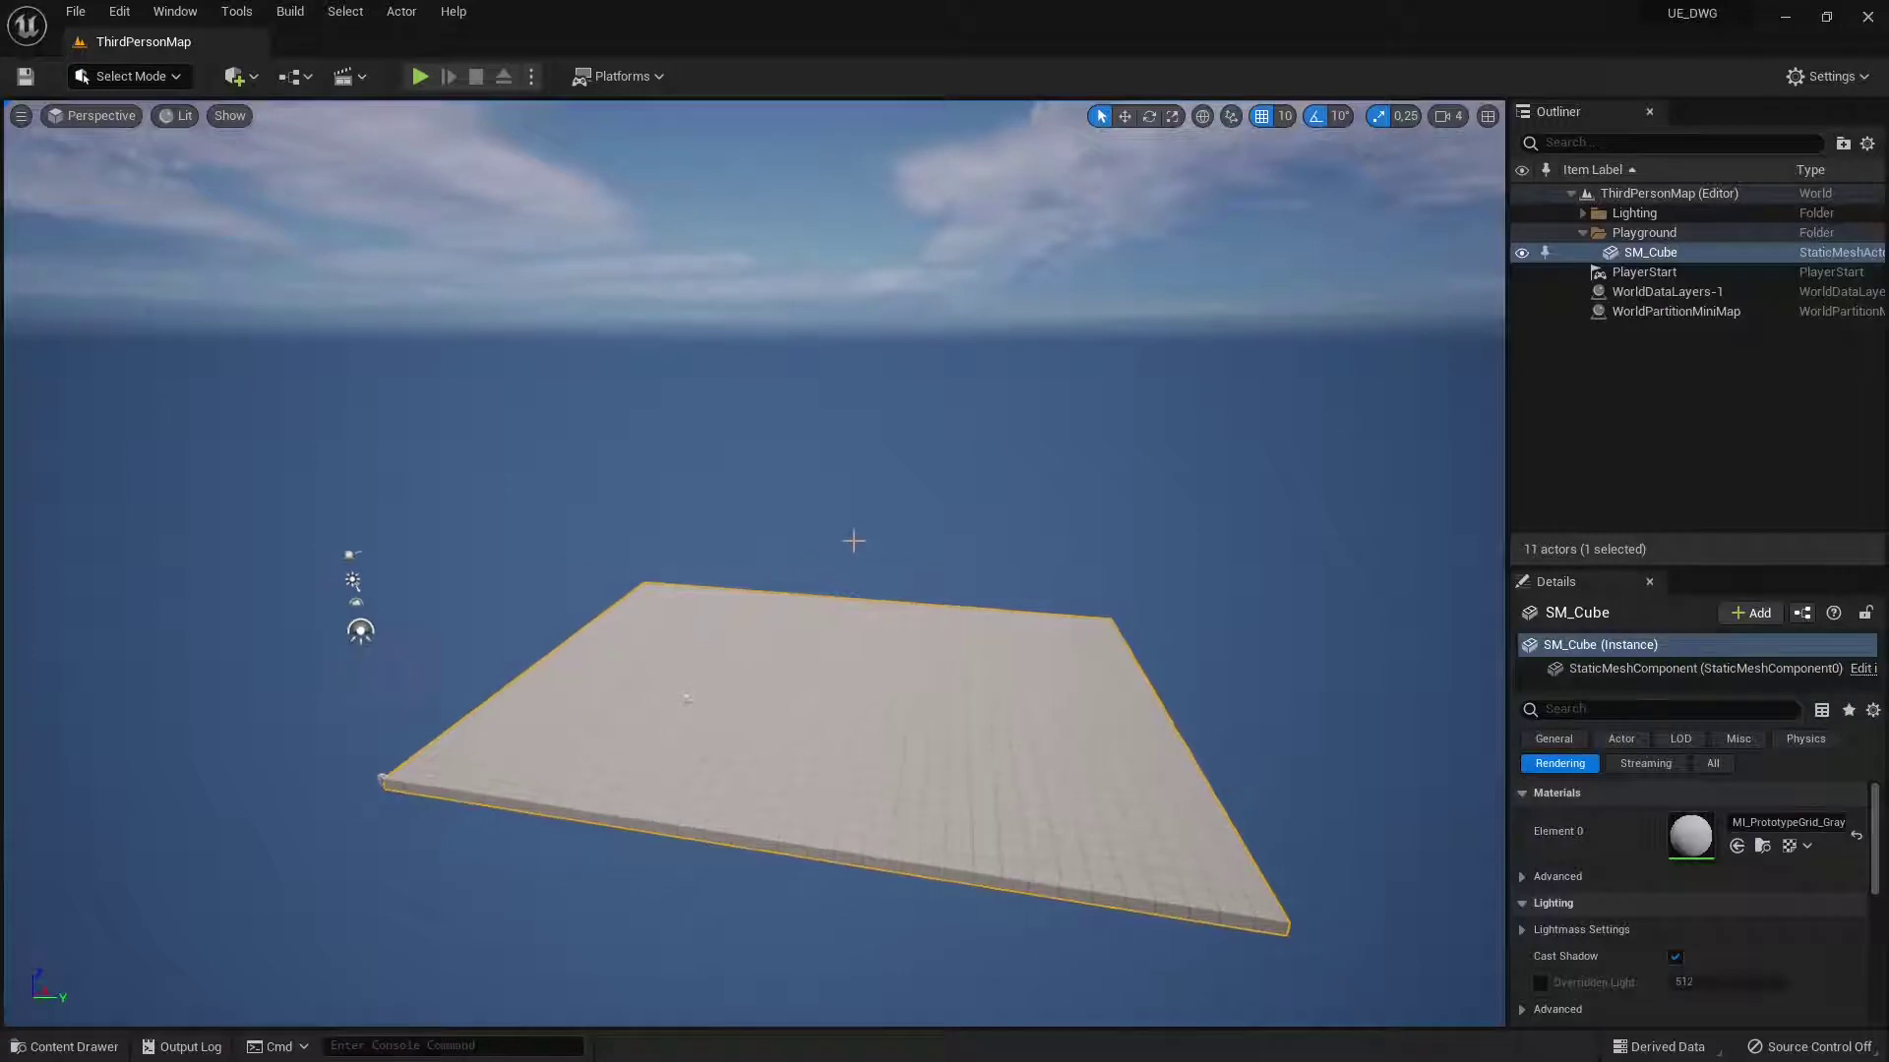
pyautogui.click(1171, 116)
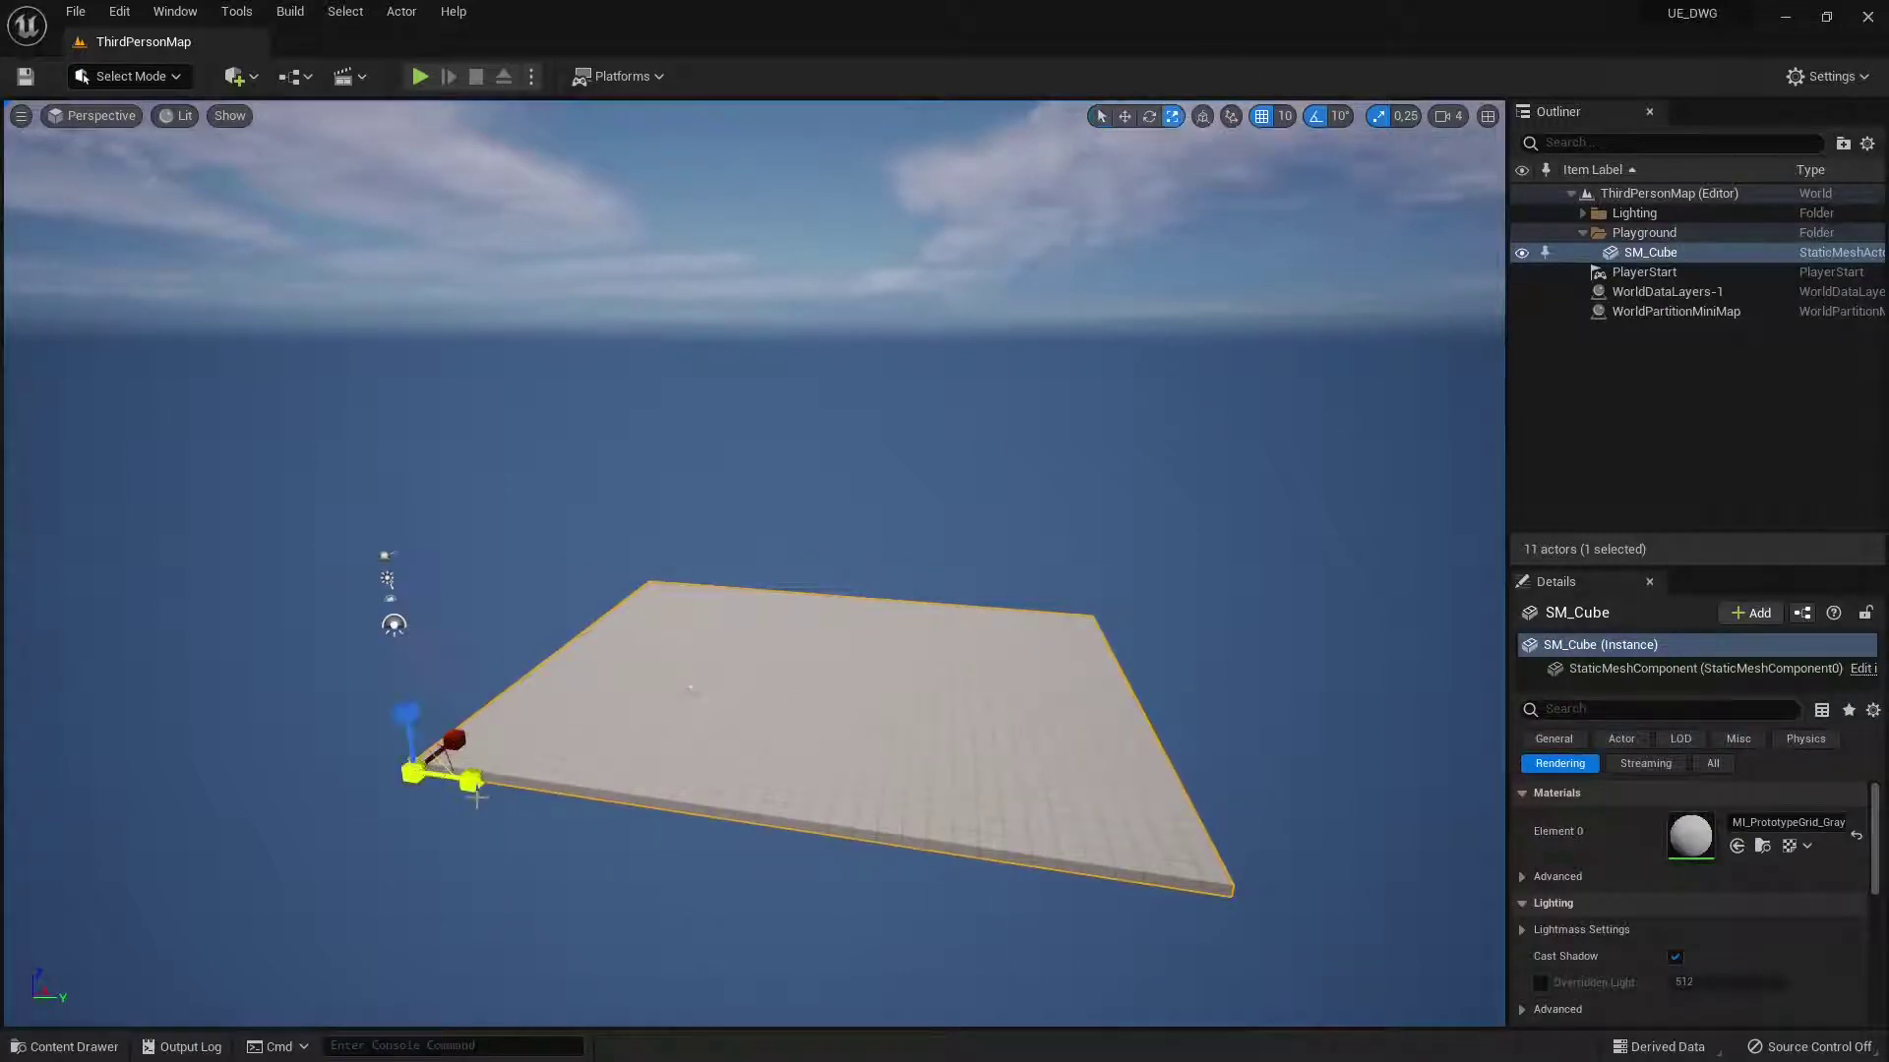
pyautogui.moveTo(477, 797); pyautogui.dragTo(294, 951)
pyautogui.moveTo(472, 781); pyautogui.dragTo(336, 817)
pyautogui.moveTo(335, 817); pyautogui.dragTo(477, 824, button='right')
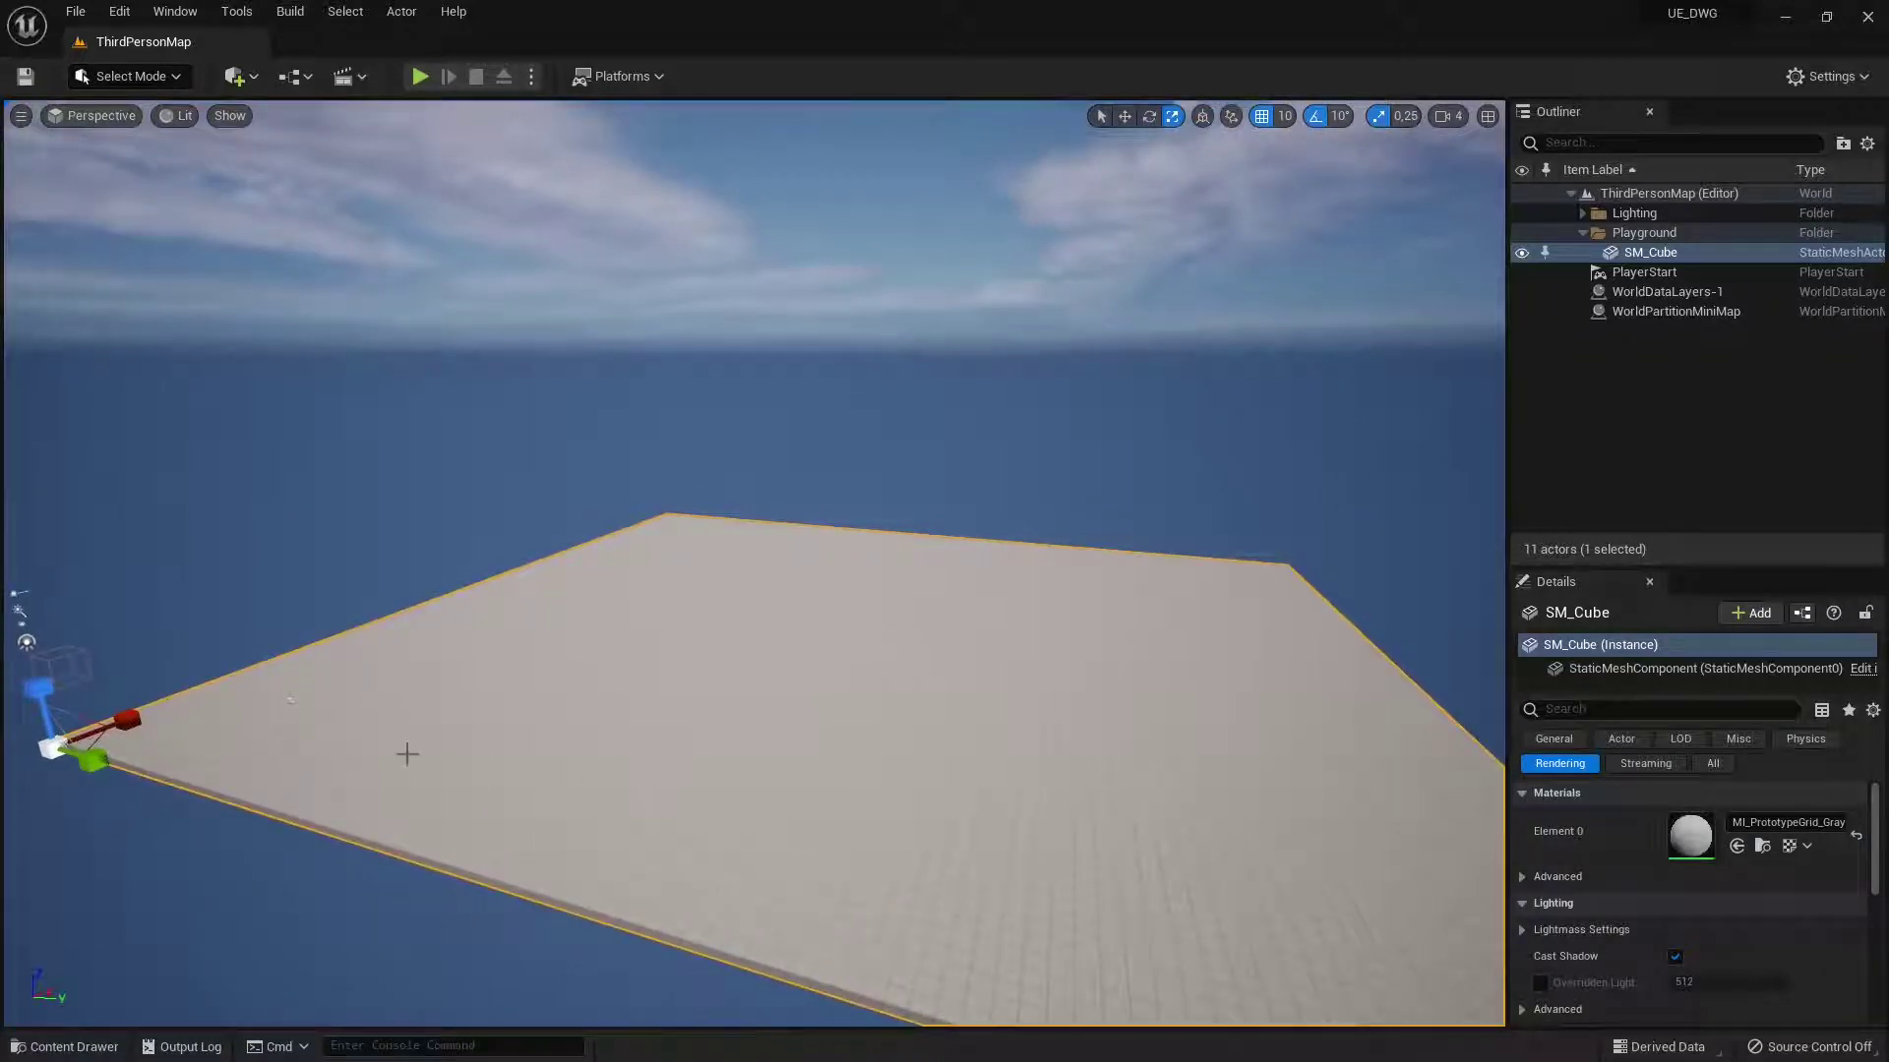
pyautogui.moveTo(324, 713); pyautogui.dragTo(388, 694, button='right')
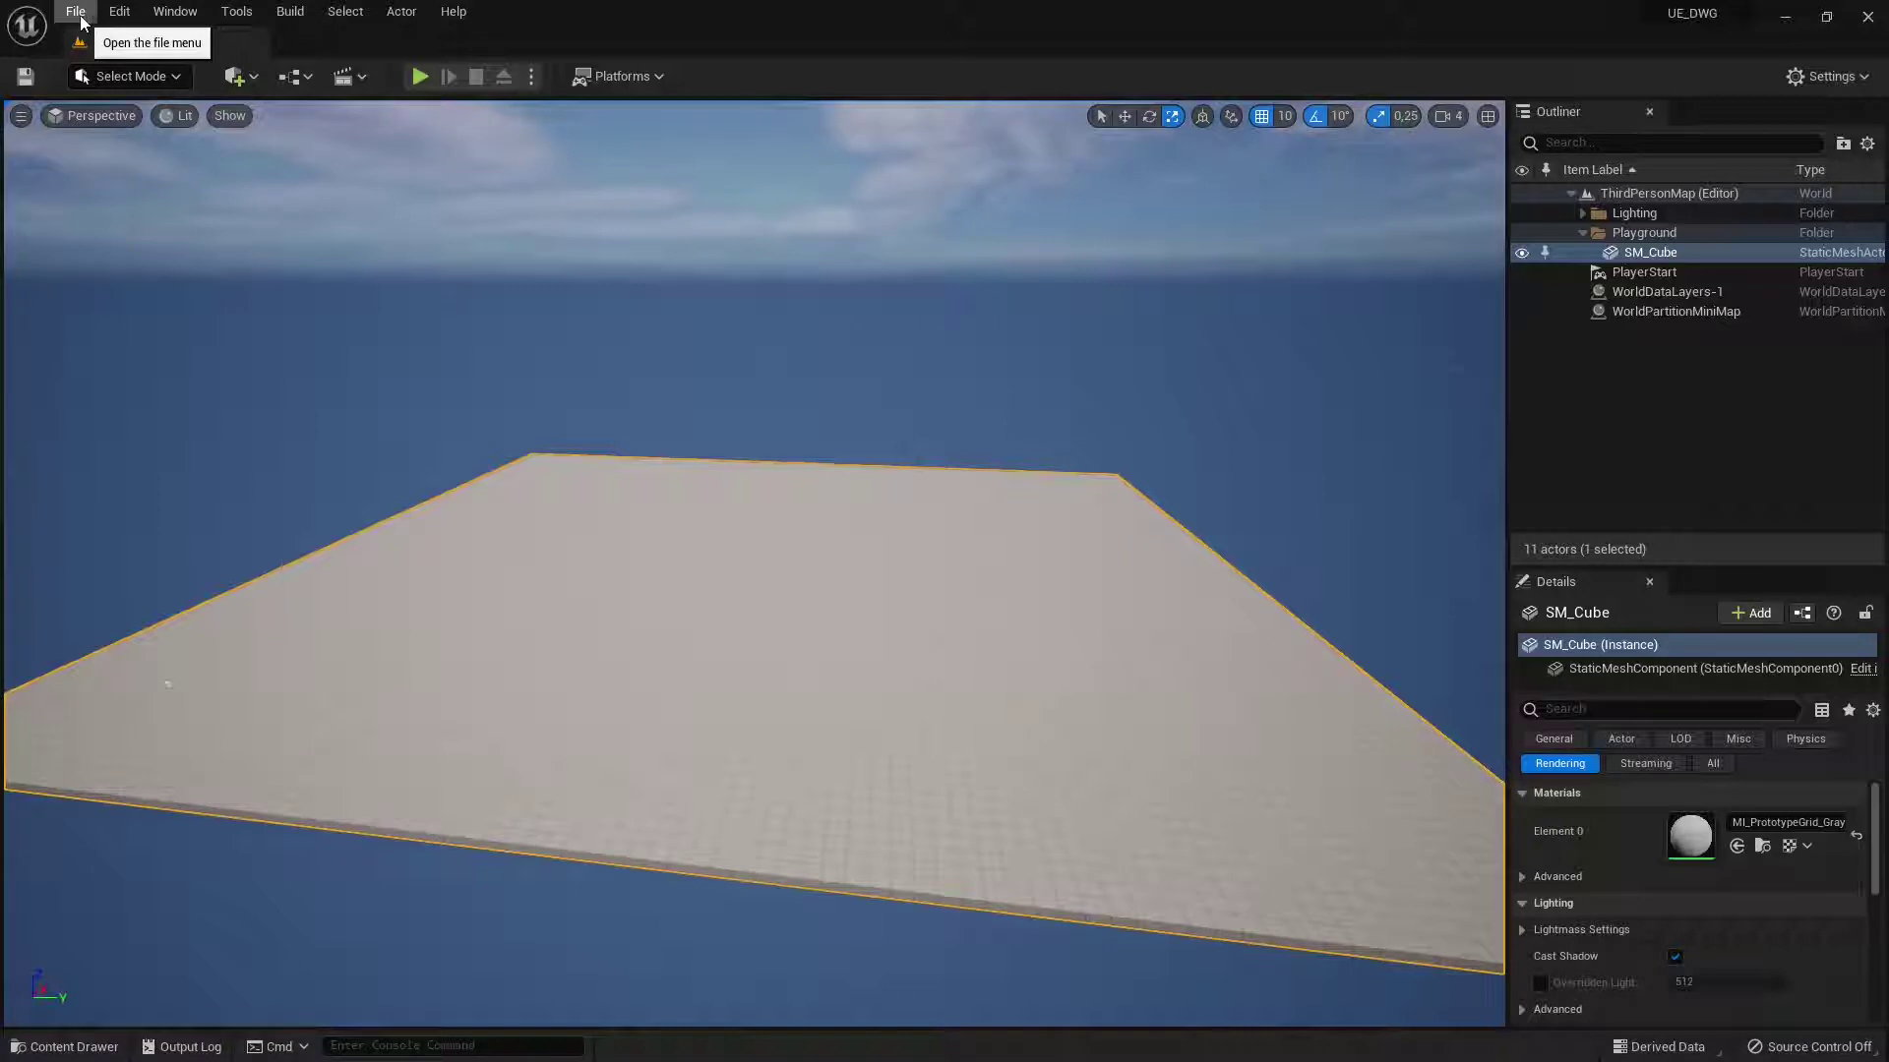
# Open the plugin manager for the project.
pyautogui.click(260, 79)
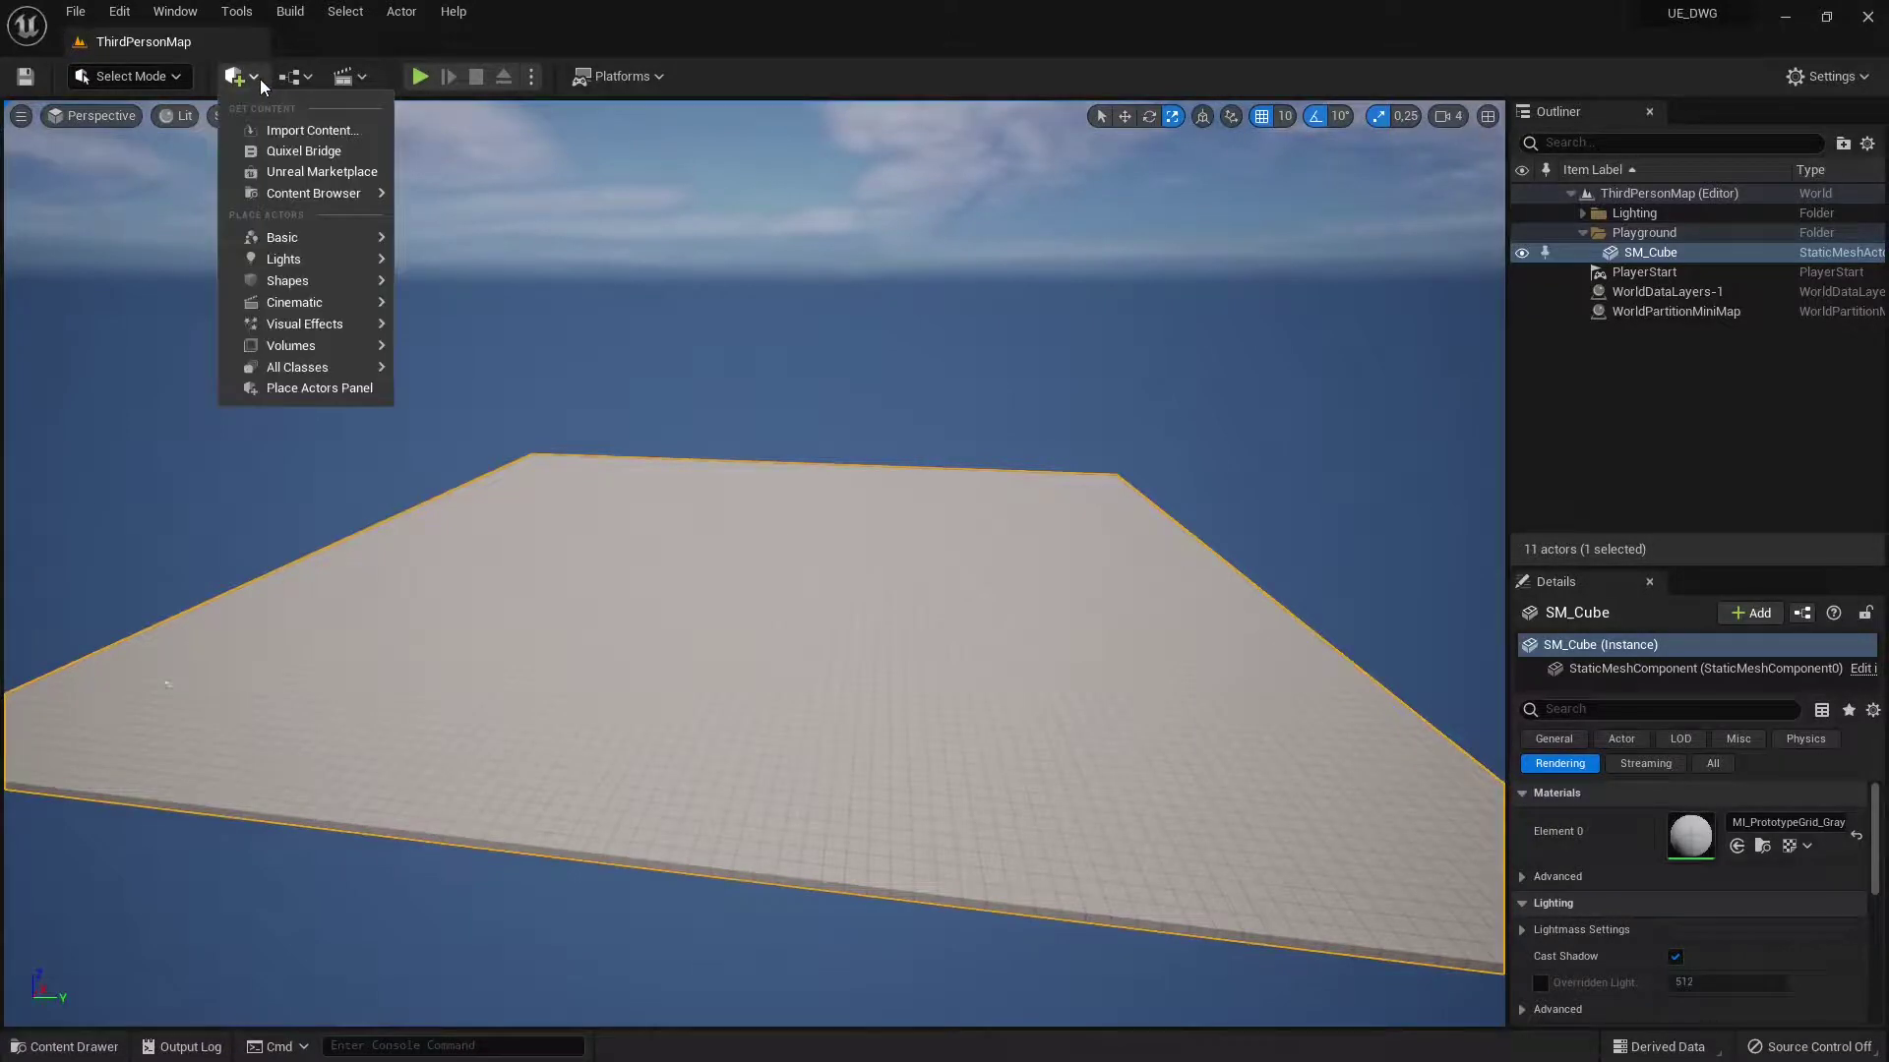
pyautogui.click(119, 14)
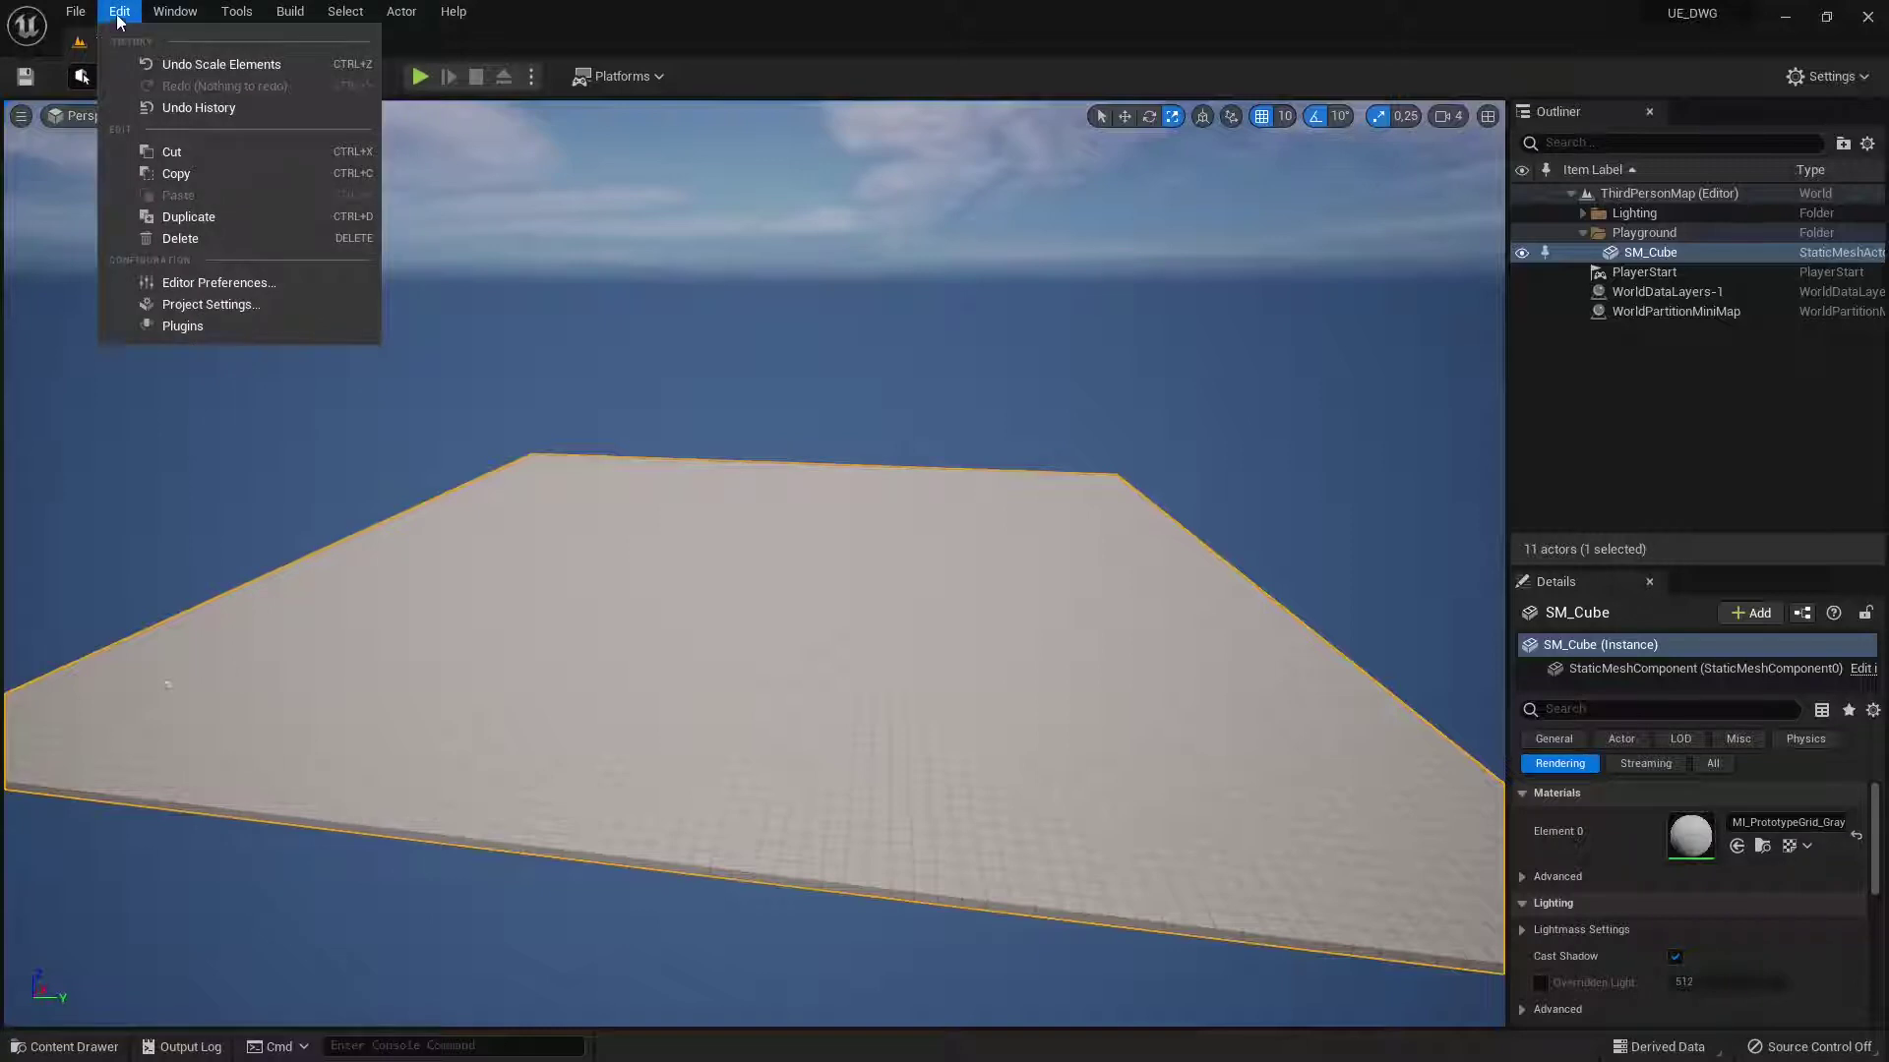
pyautogui.click(203, 327)
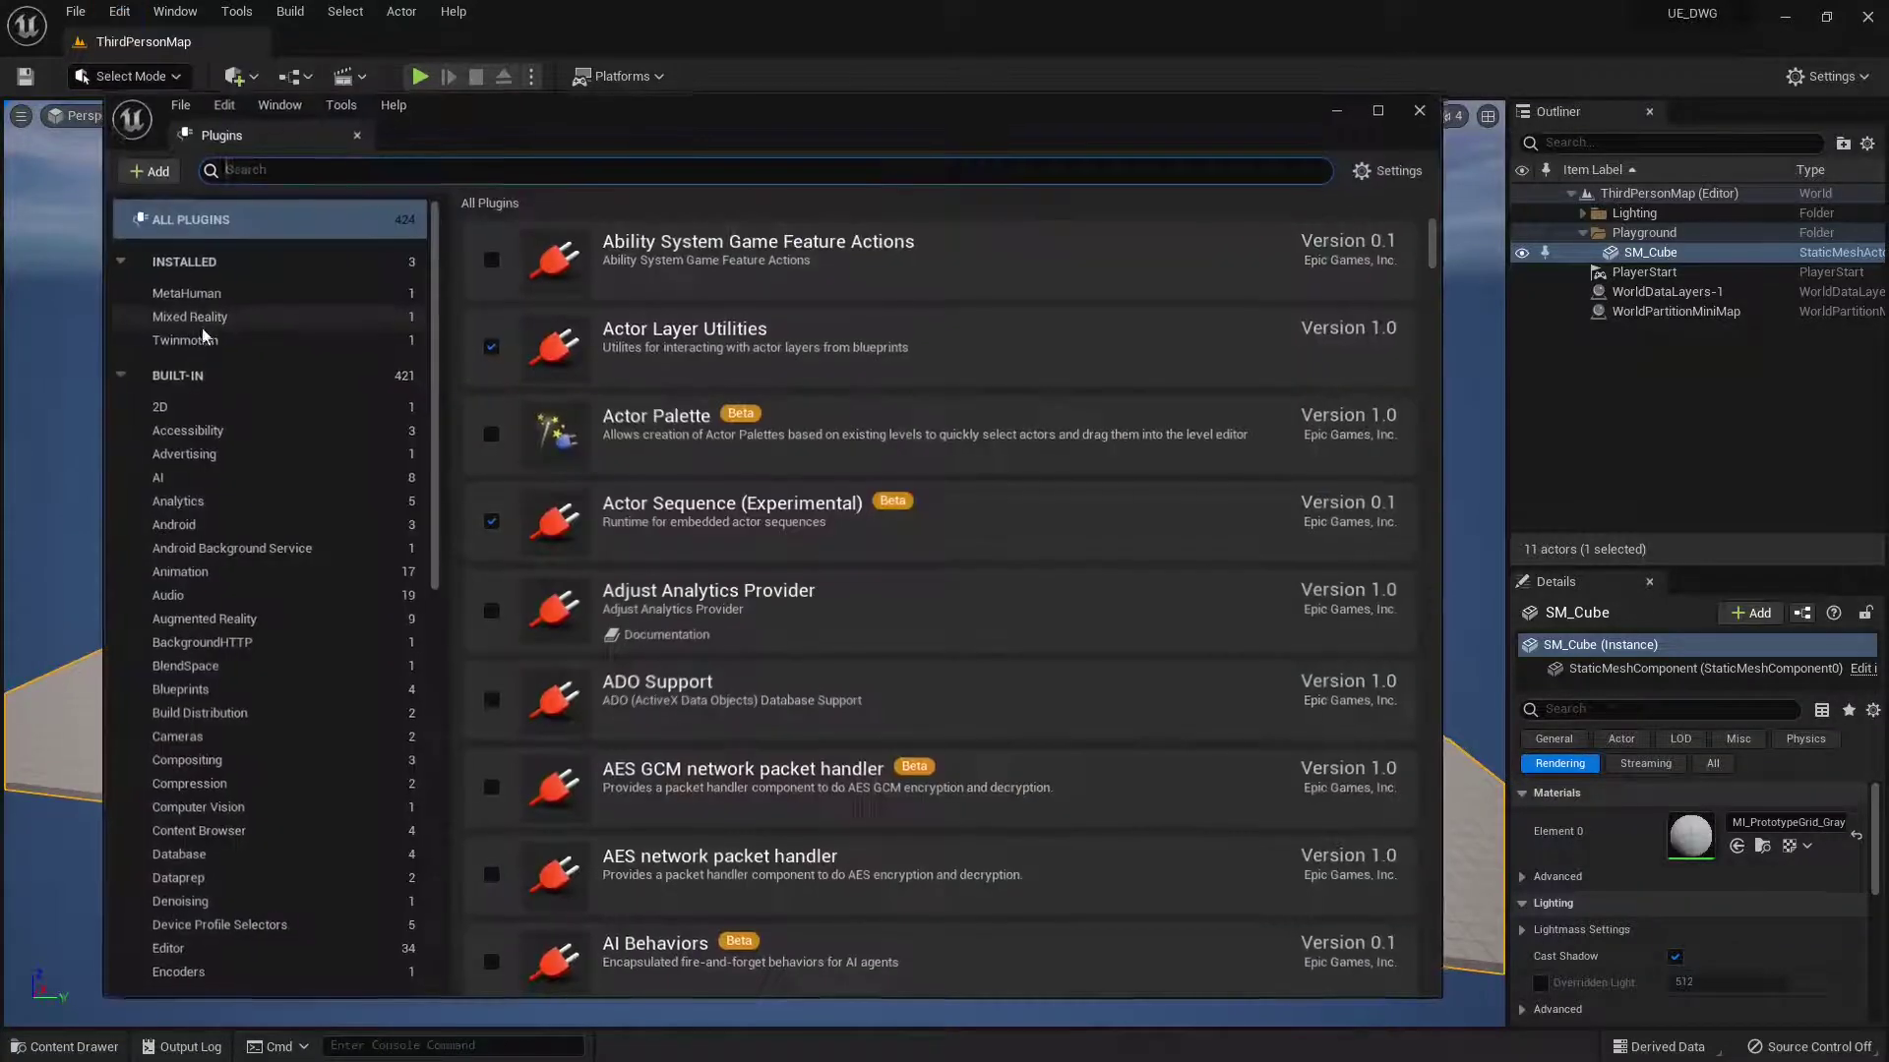
pyautogui.click(199, 324)
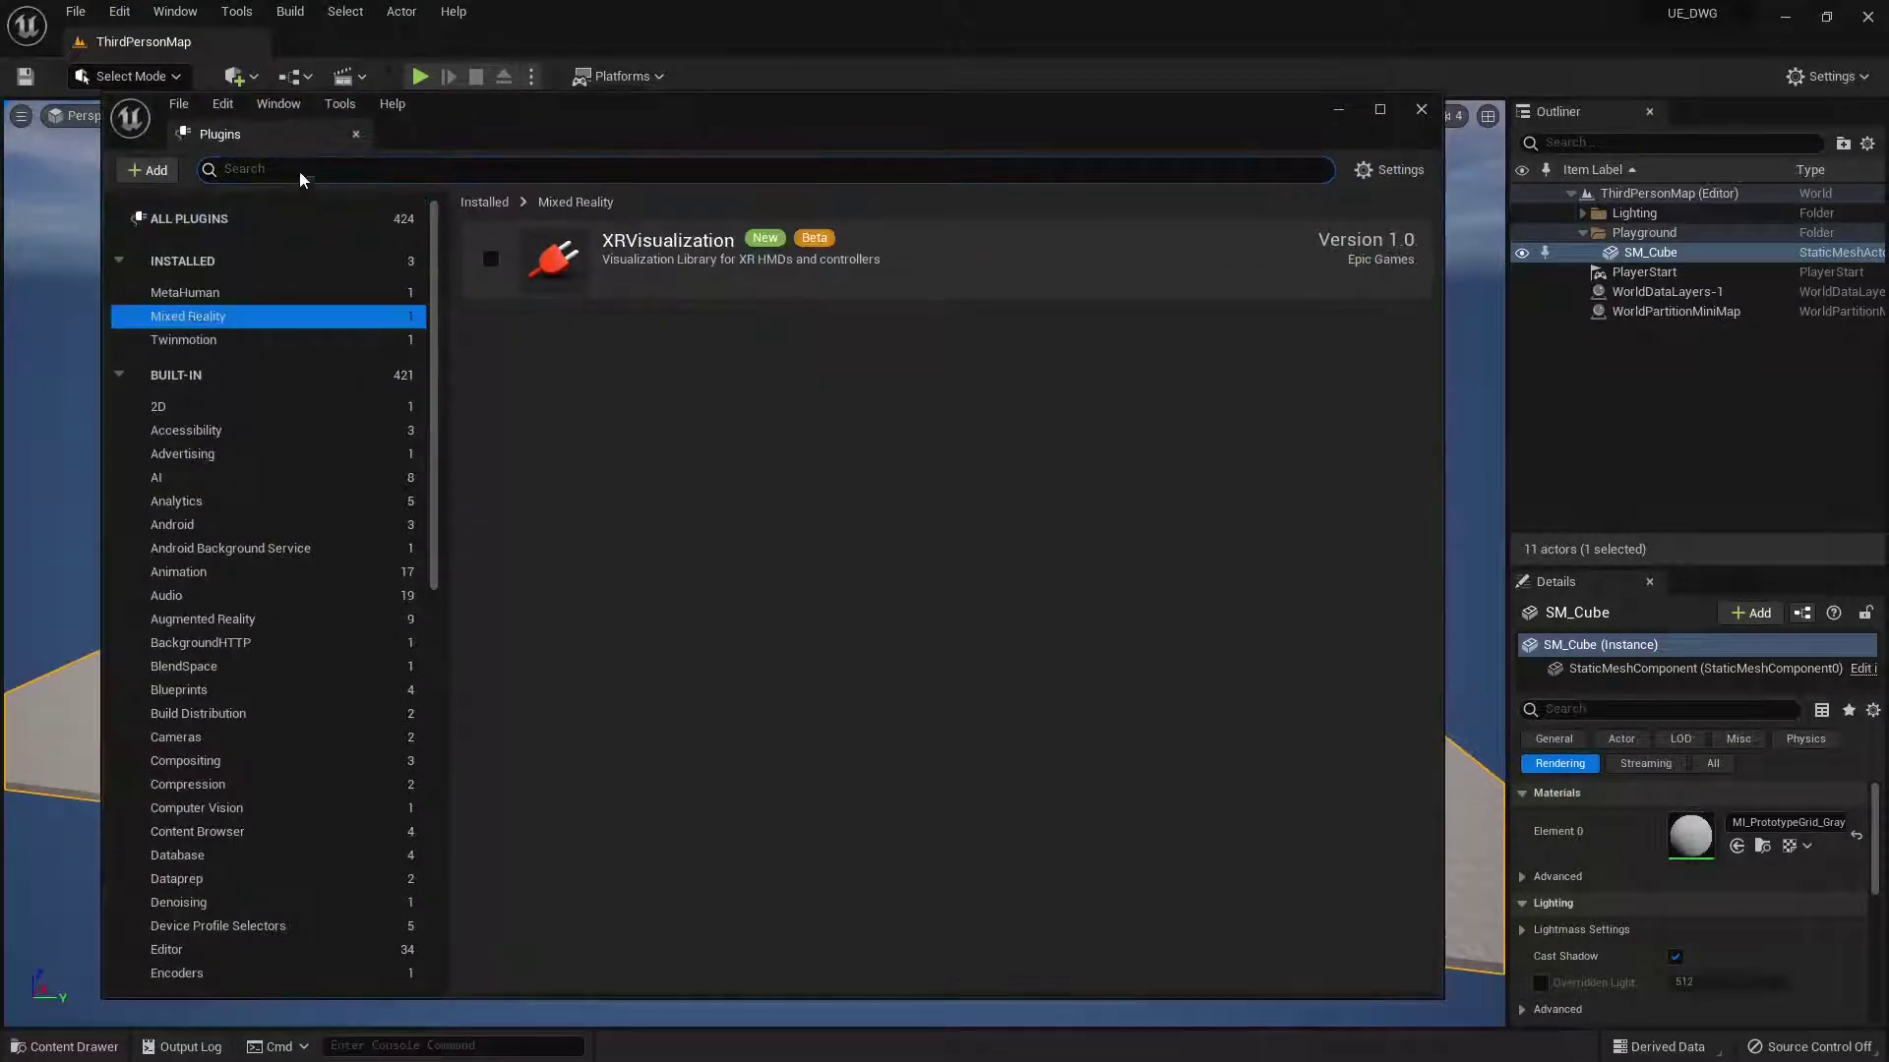
pyautogui.click(271, 171)
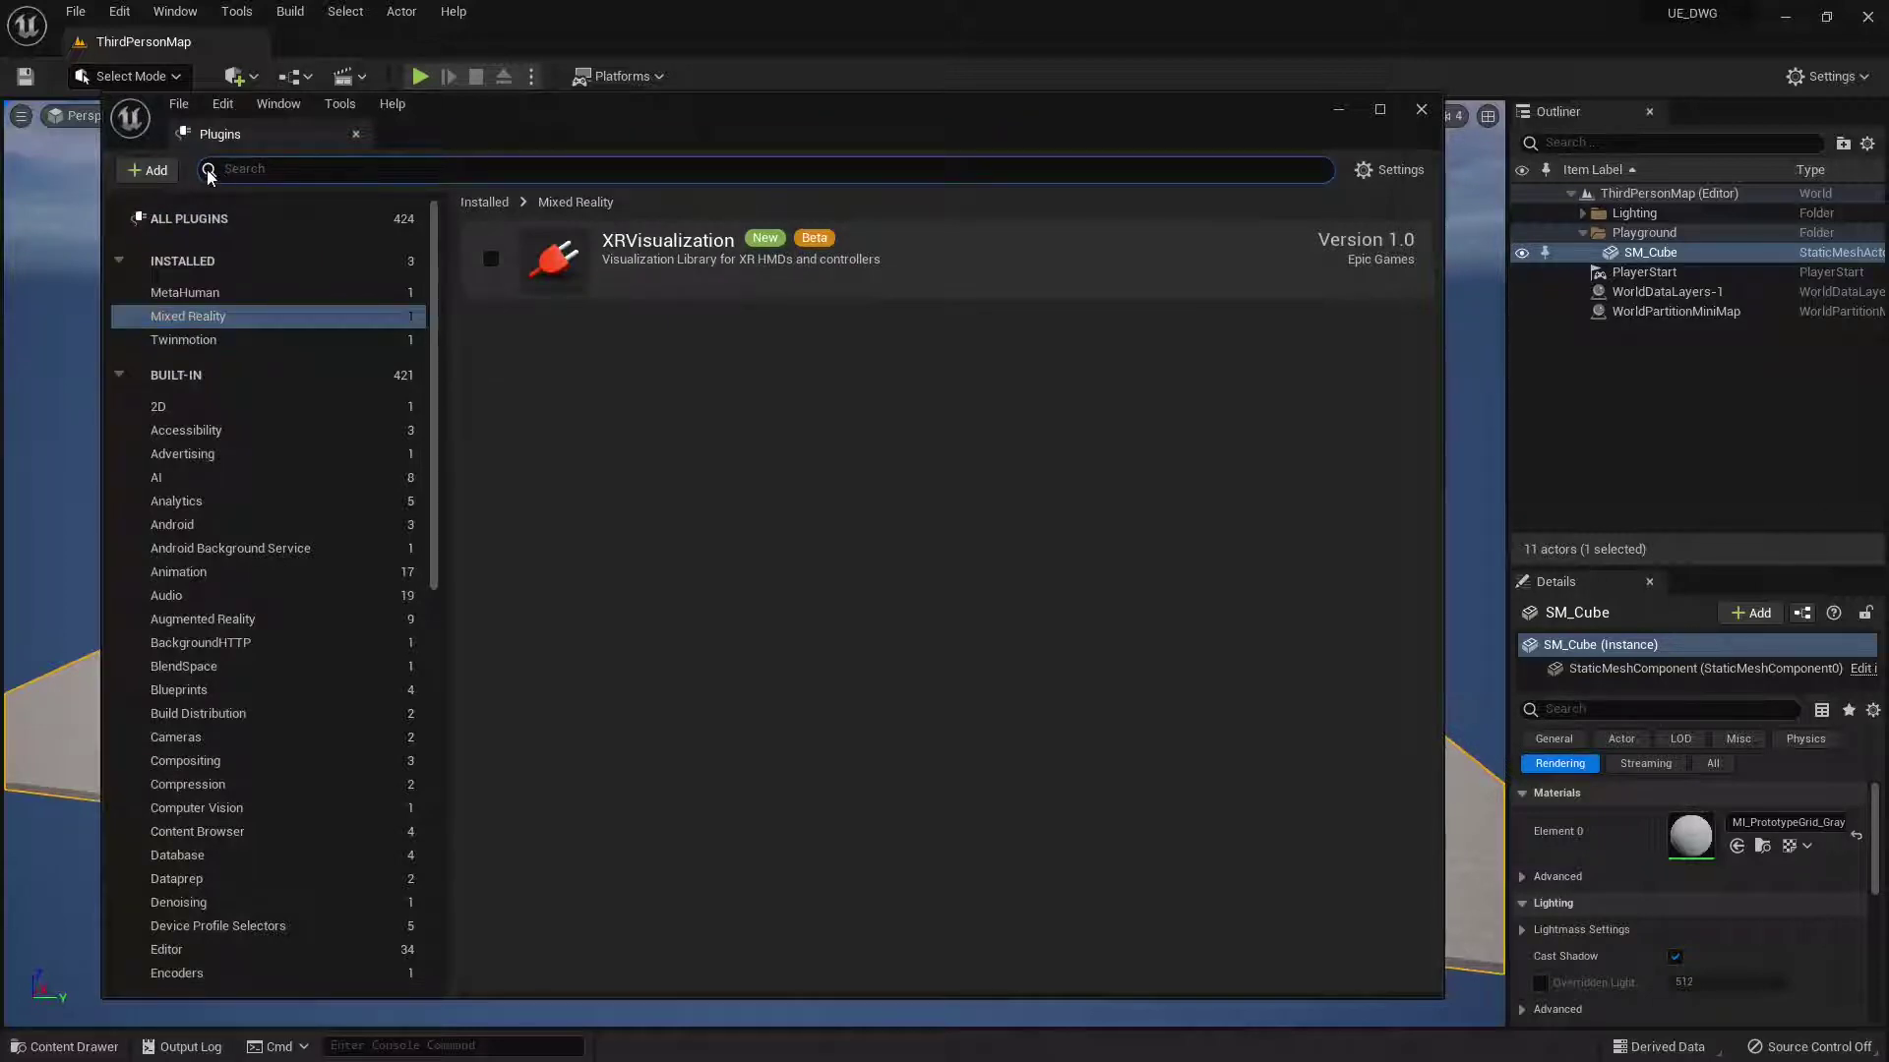
pyautogui.click(163, 455)
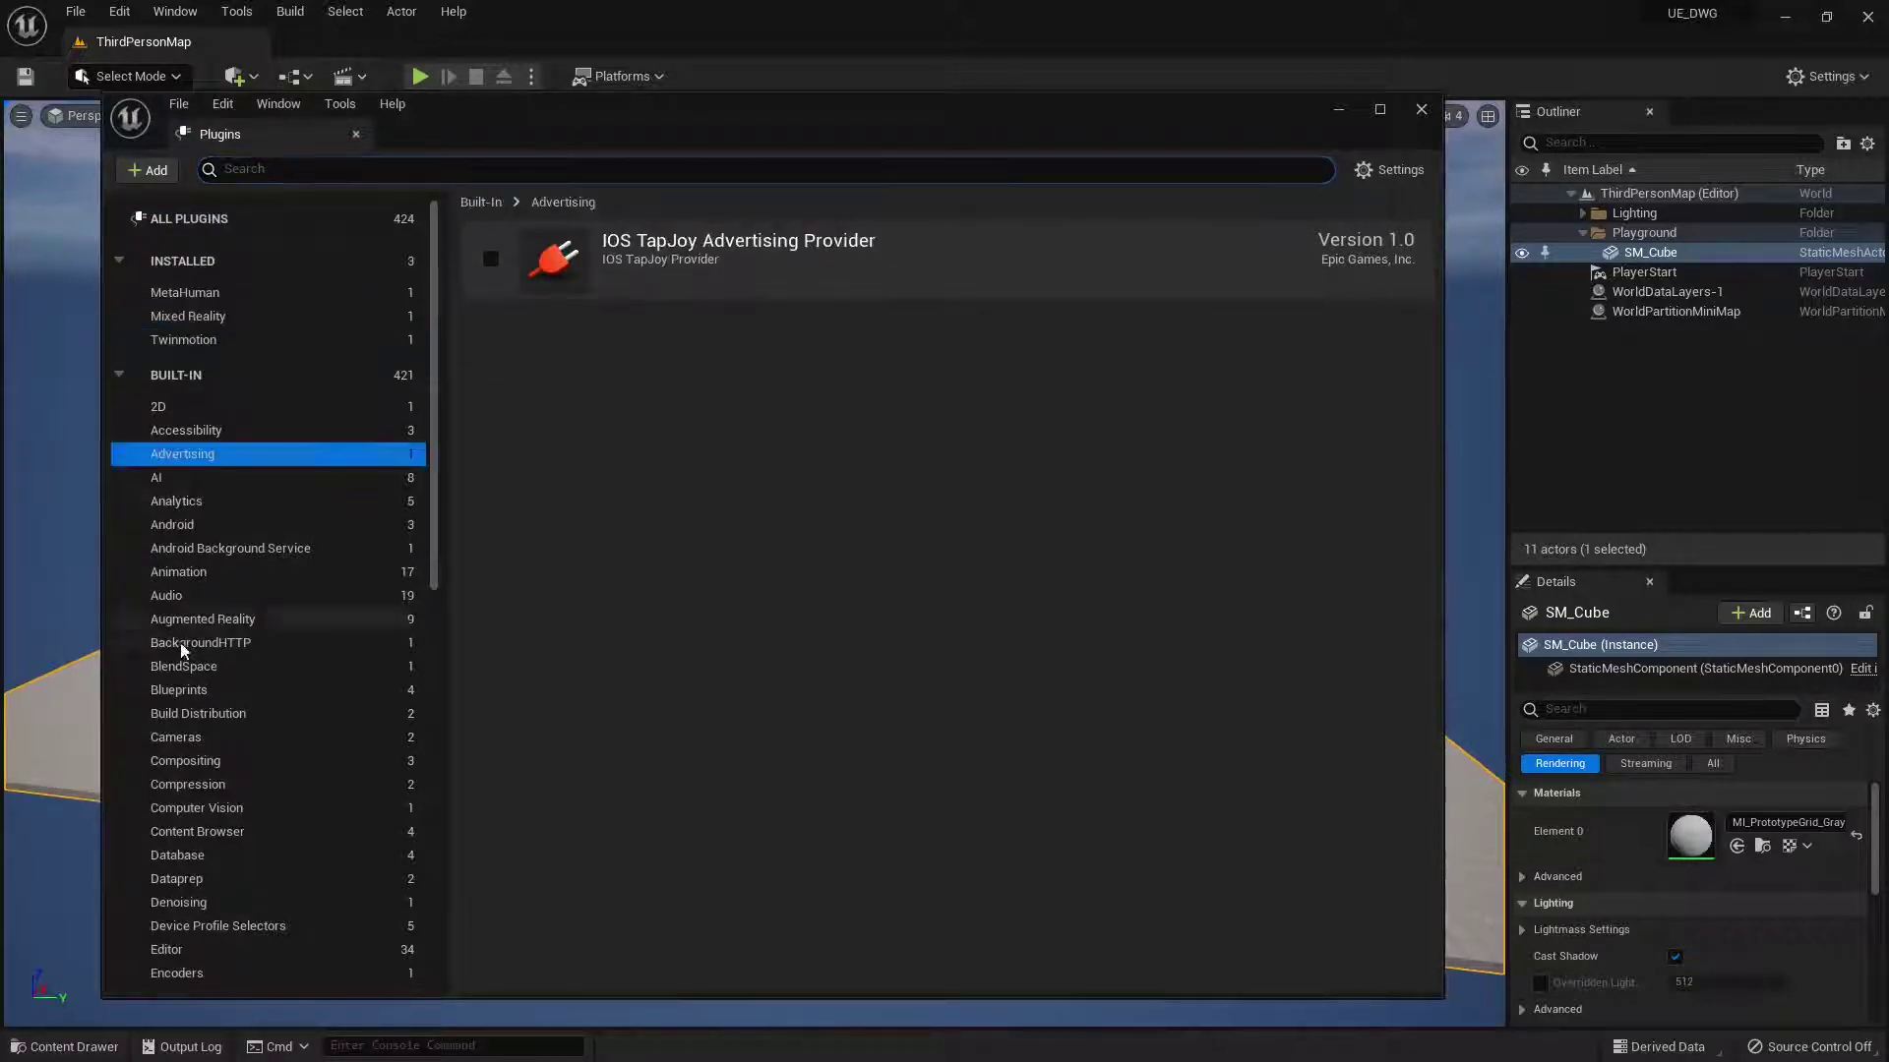
pyautogui.click(180, 641)
pyautogui.click(170, 480)
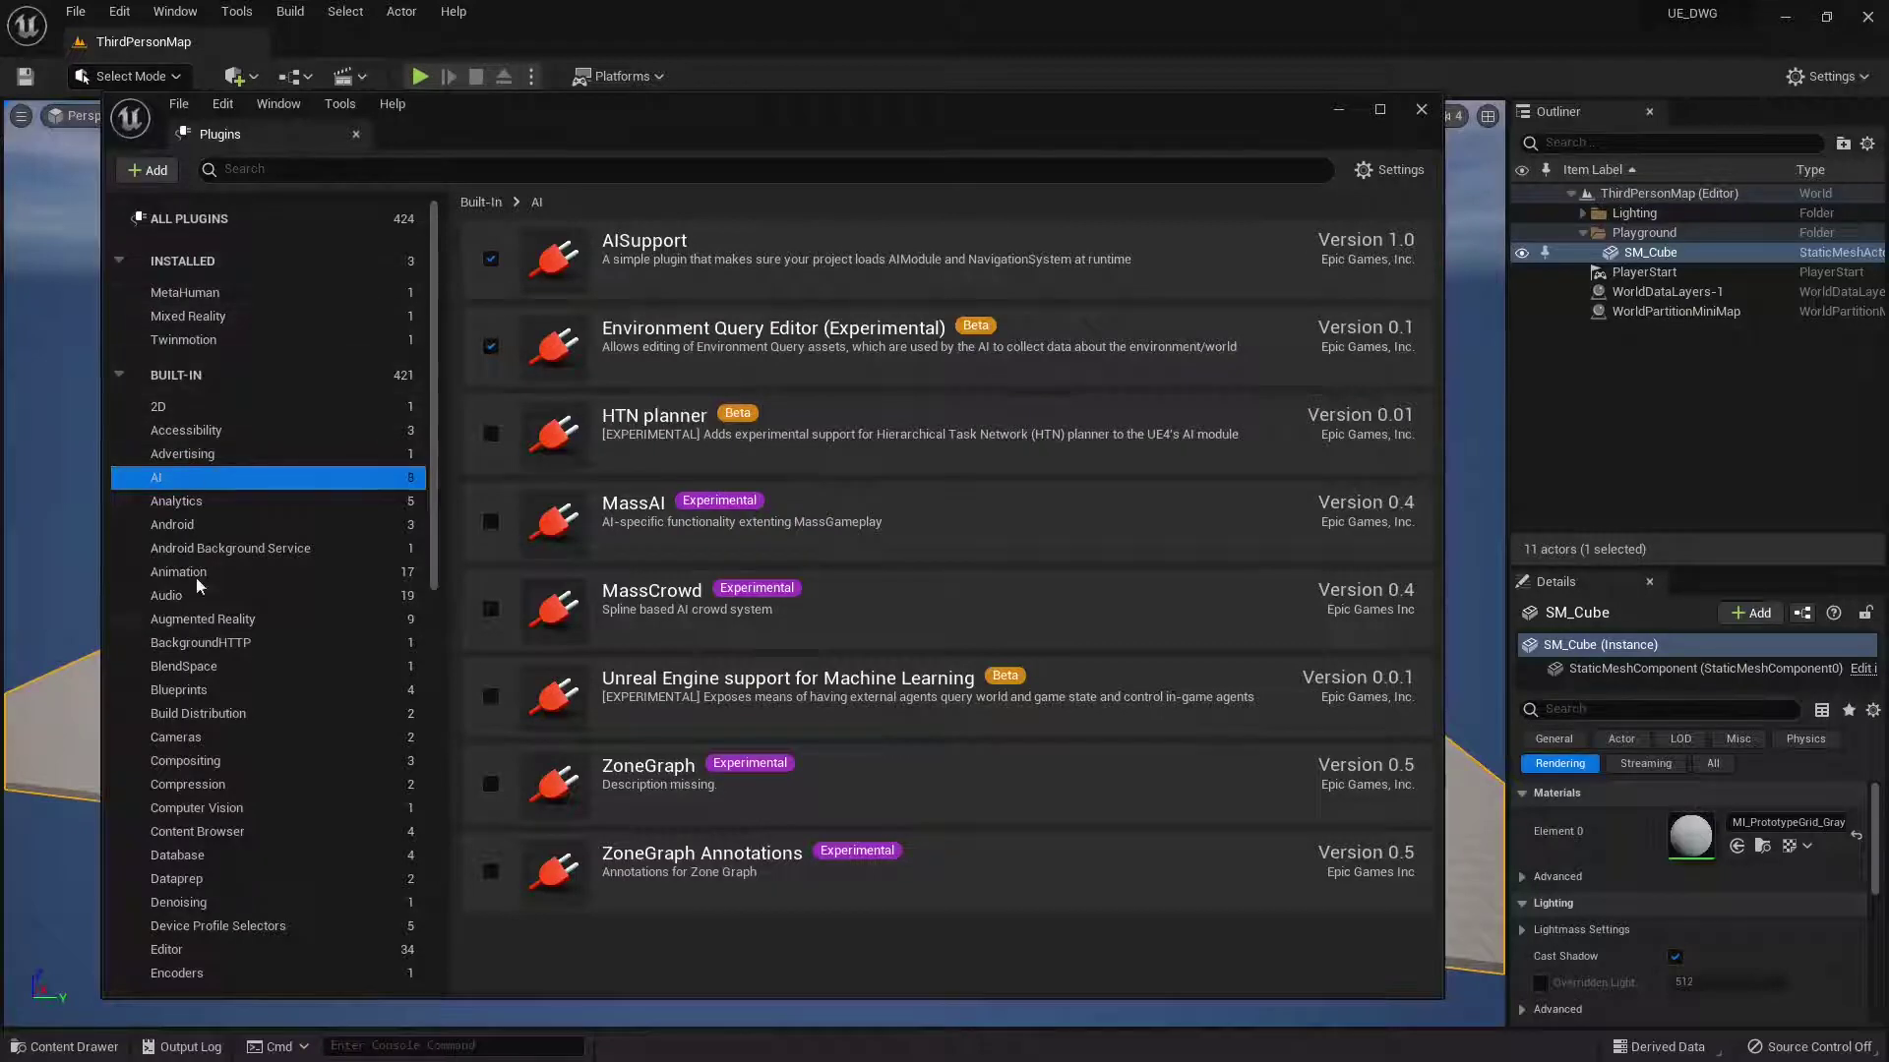
# Search all plugins for "datasmith cad" and enable the Datasmith CAD Importer.
pyautogui.click(187, 220)
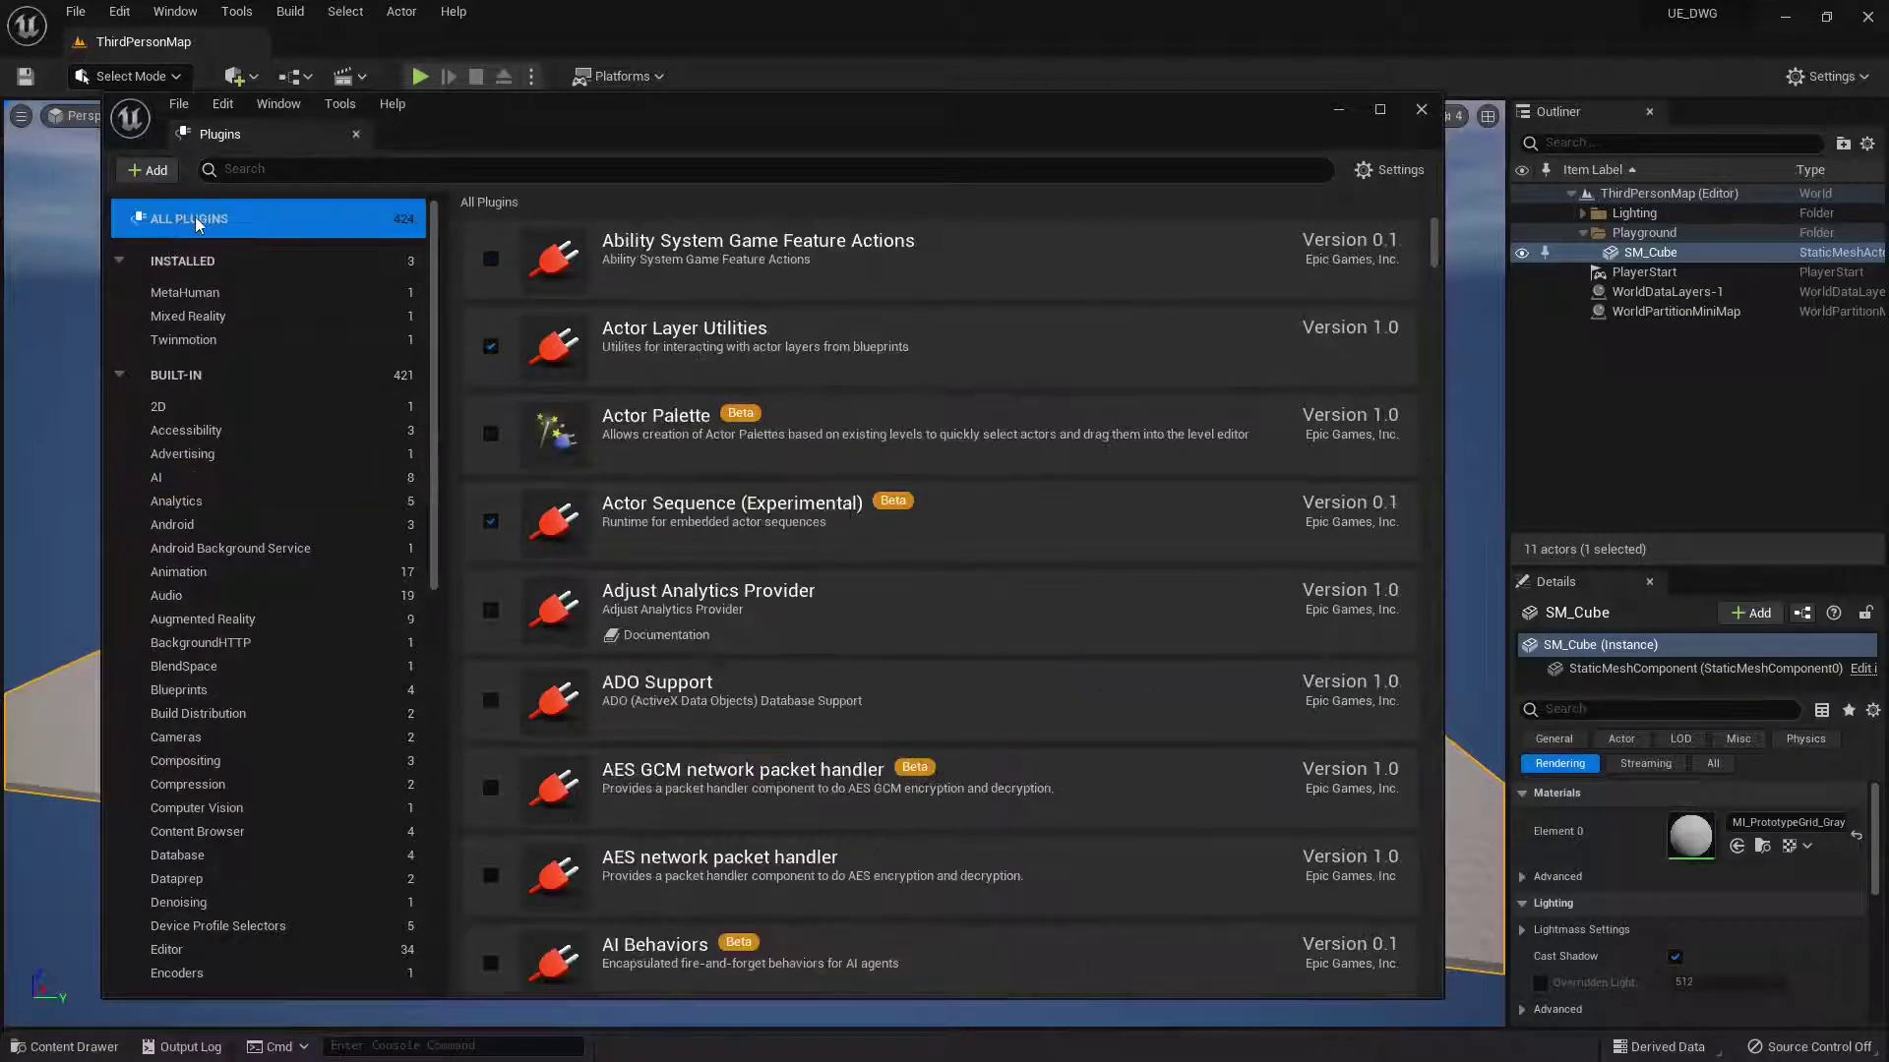
pyautogui.click(324, 167)
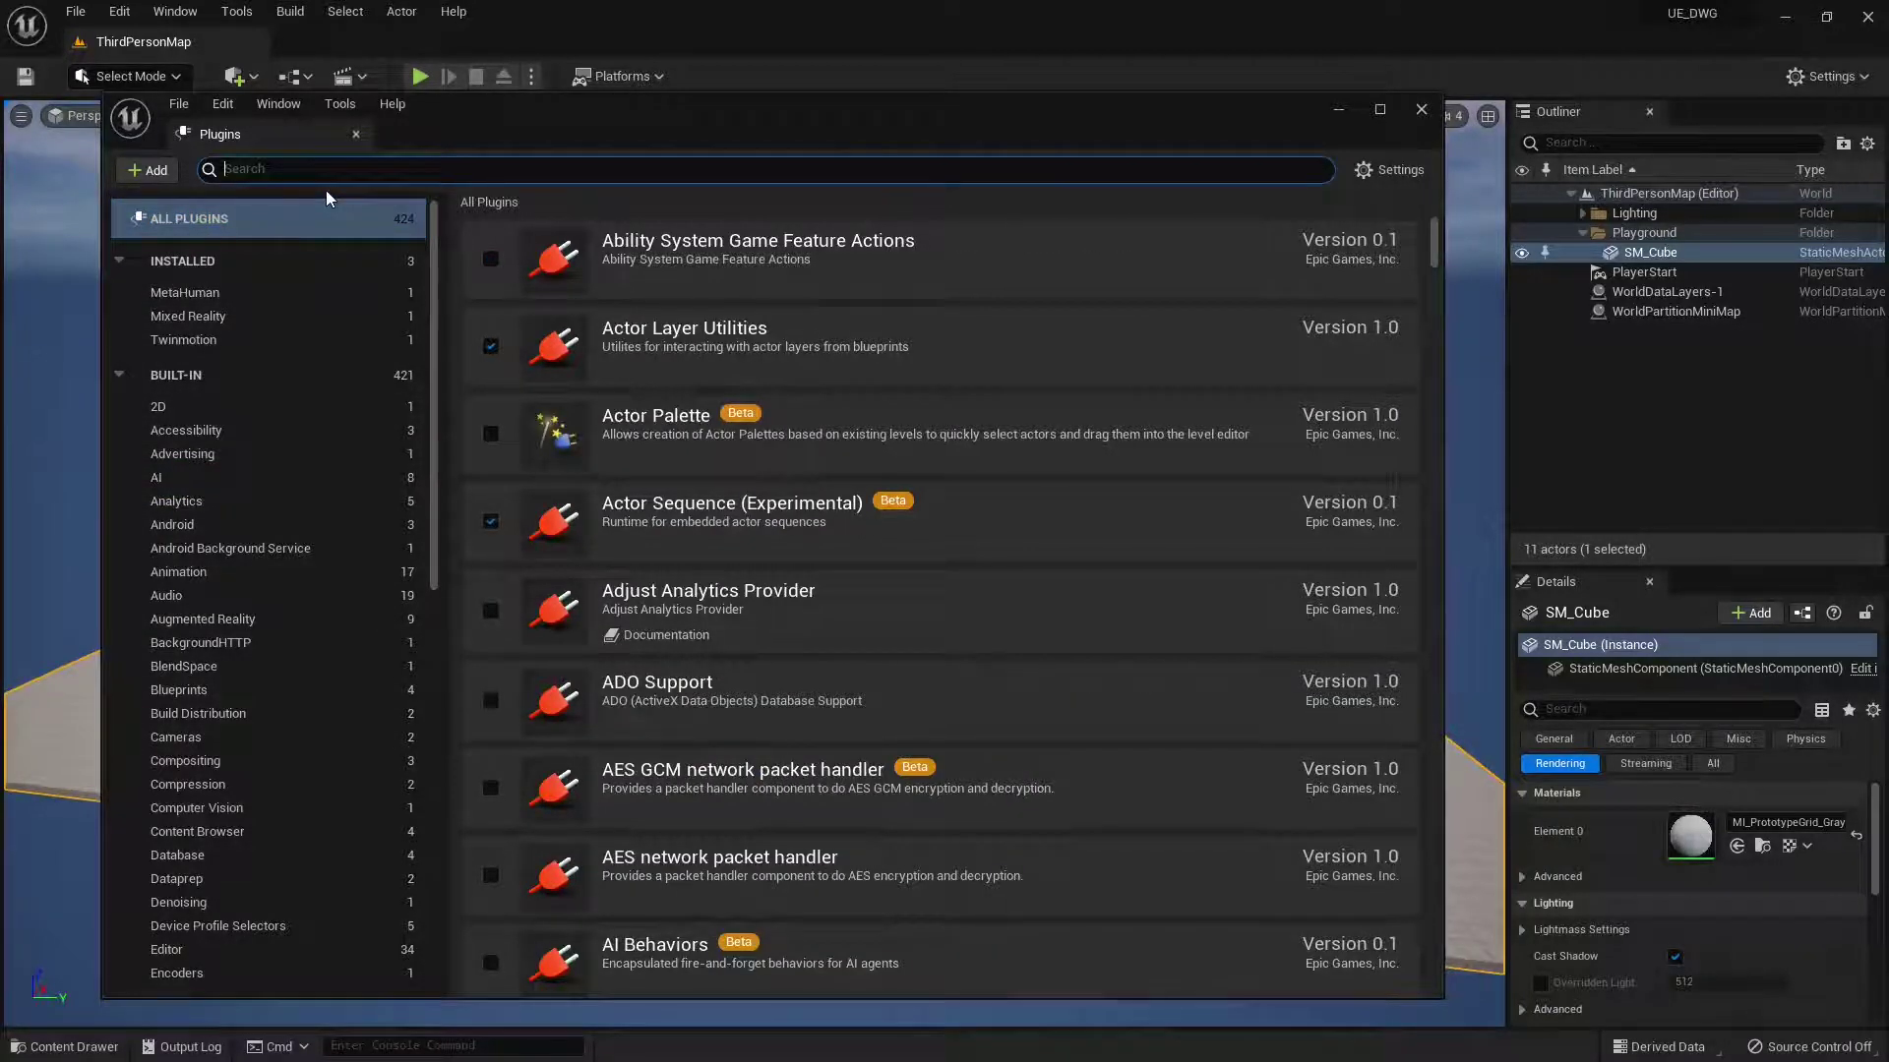
pyautogui.write('dat')
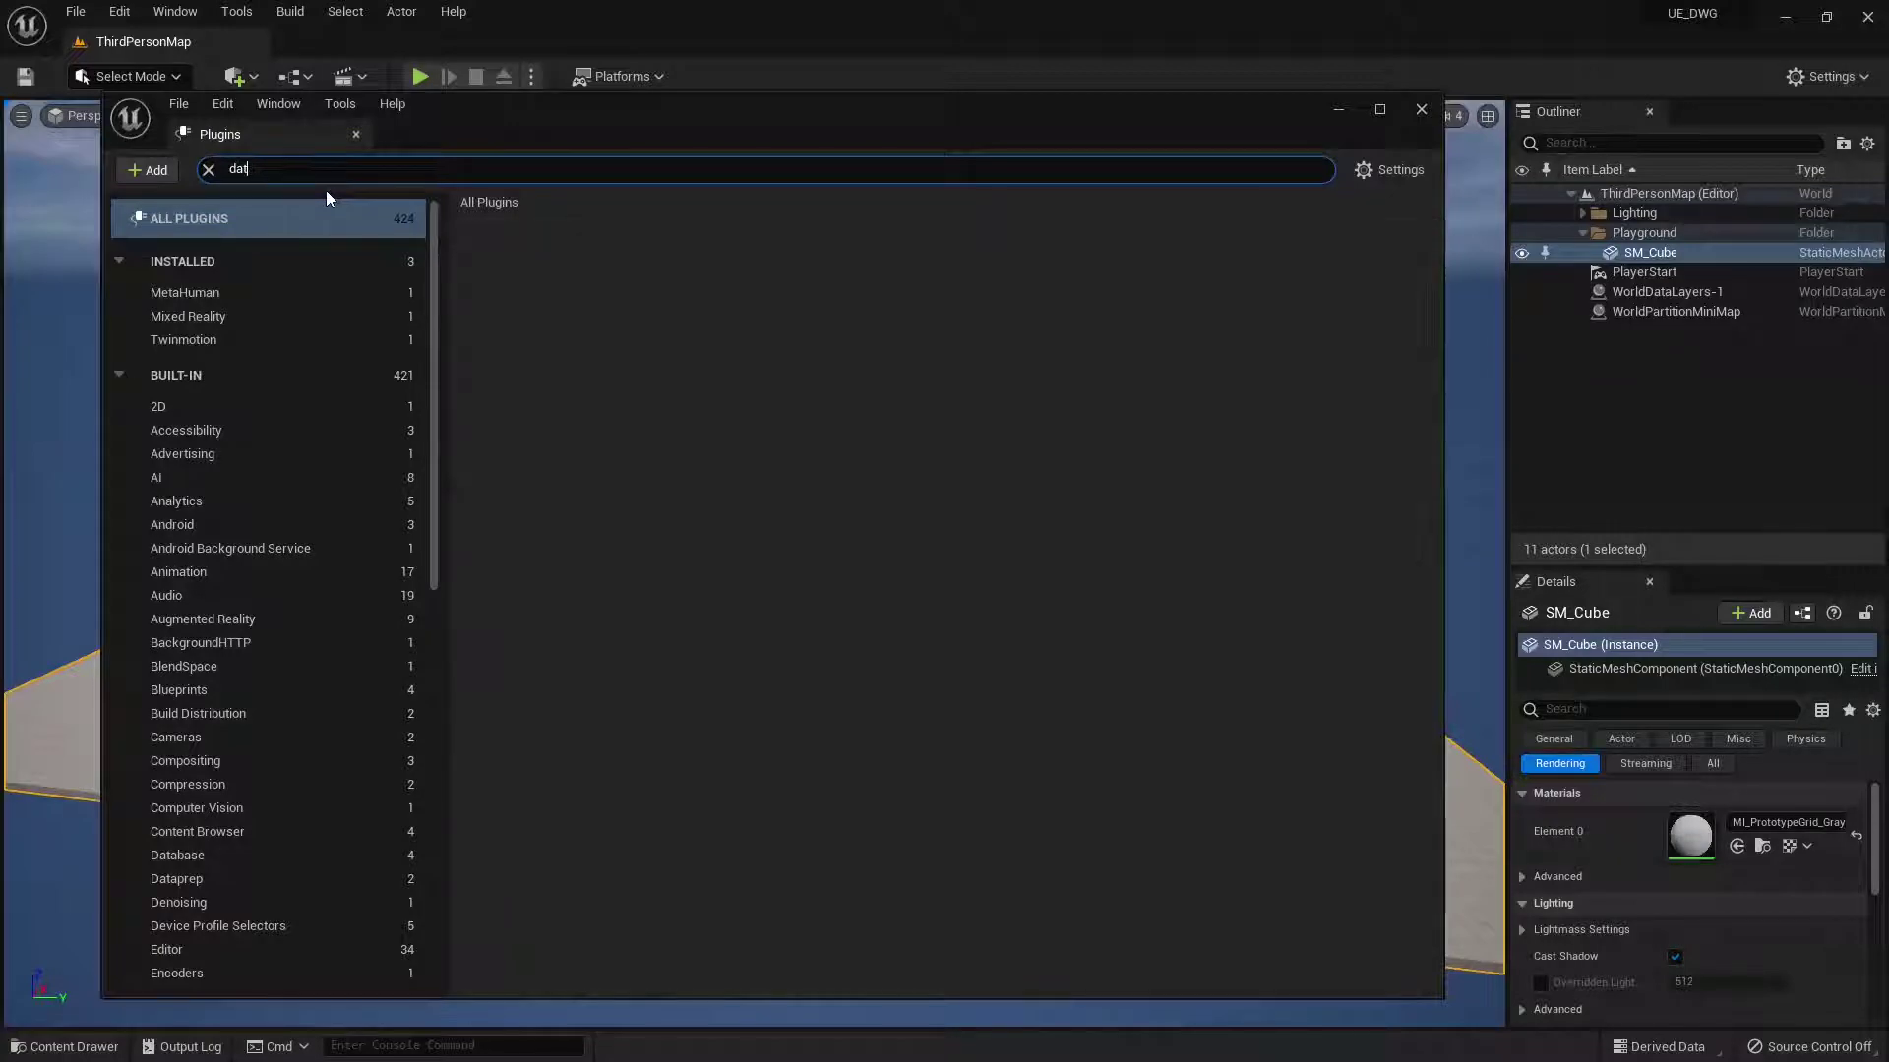
pyautogui.write('asmith')
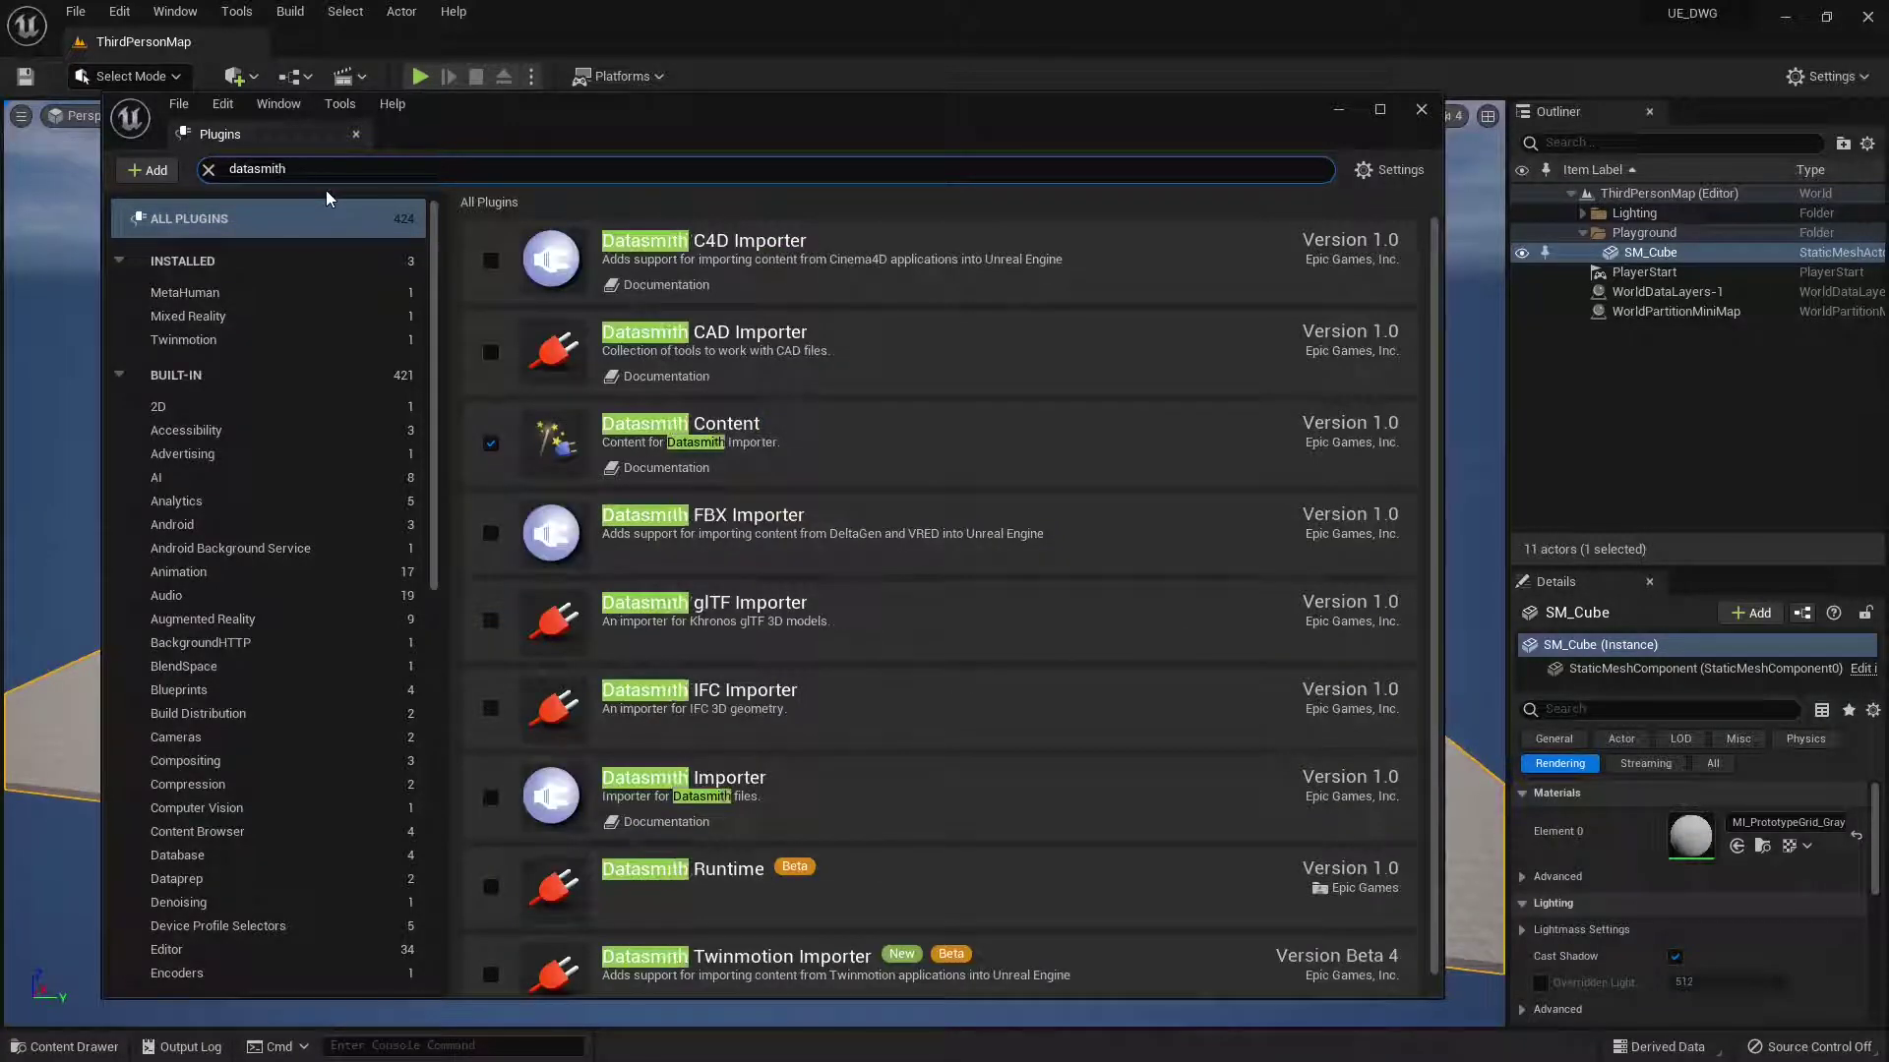
pyautogui.write(' cad')
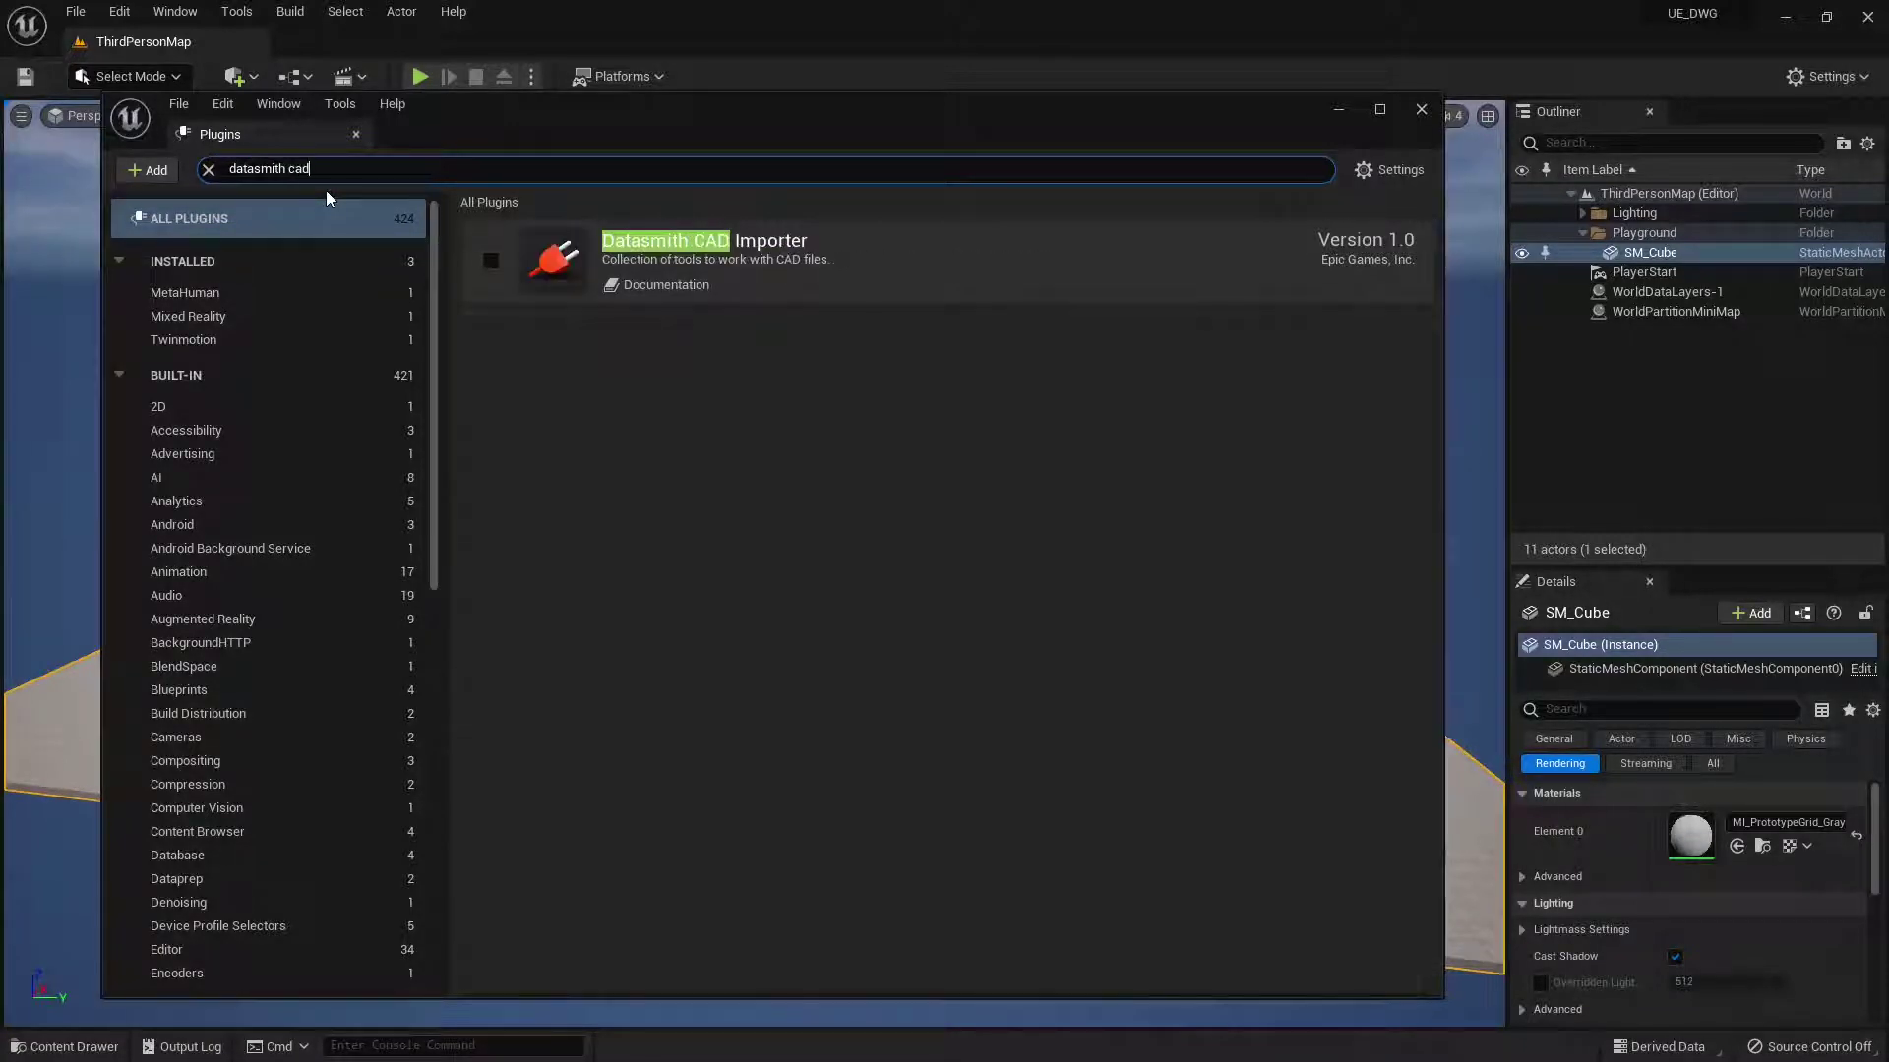
pyautogui.click(489, 262)
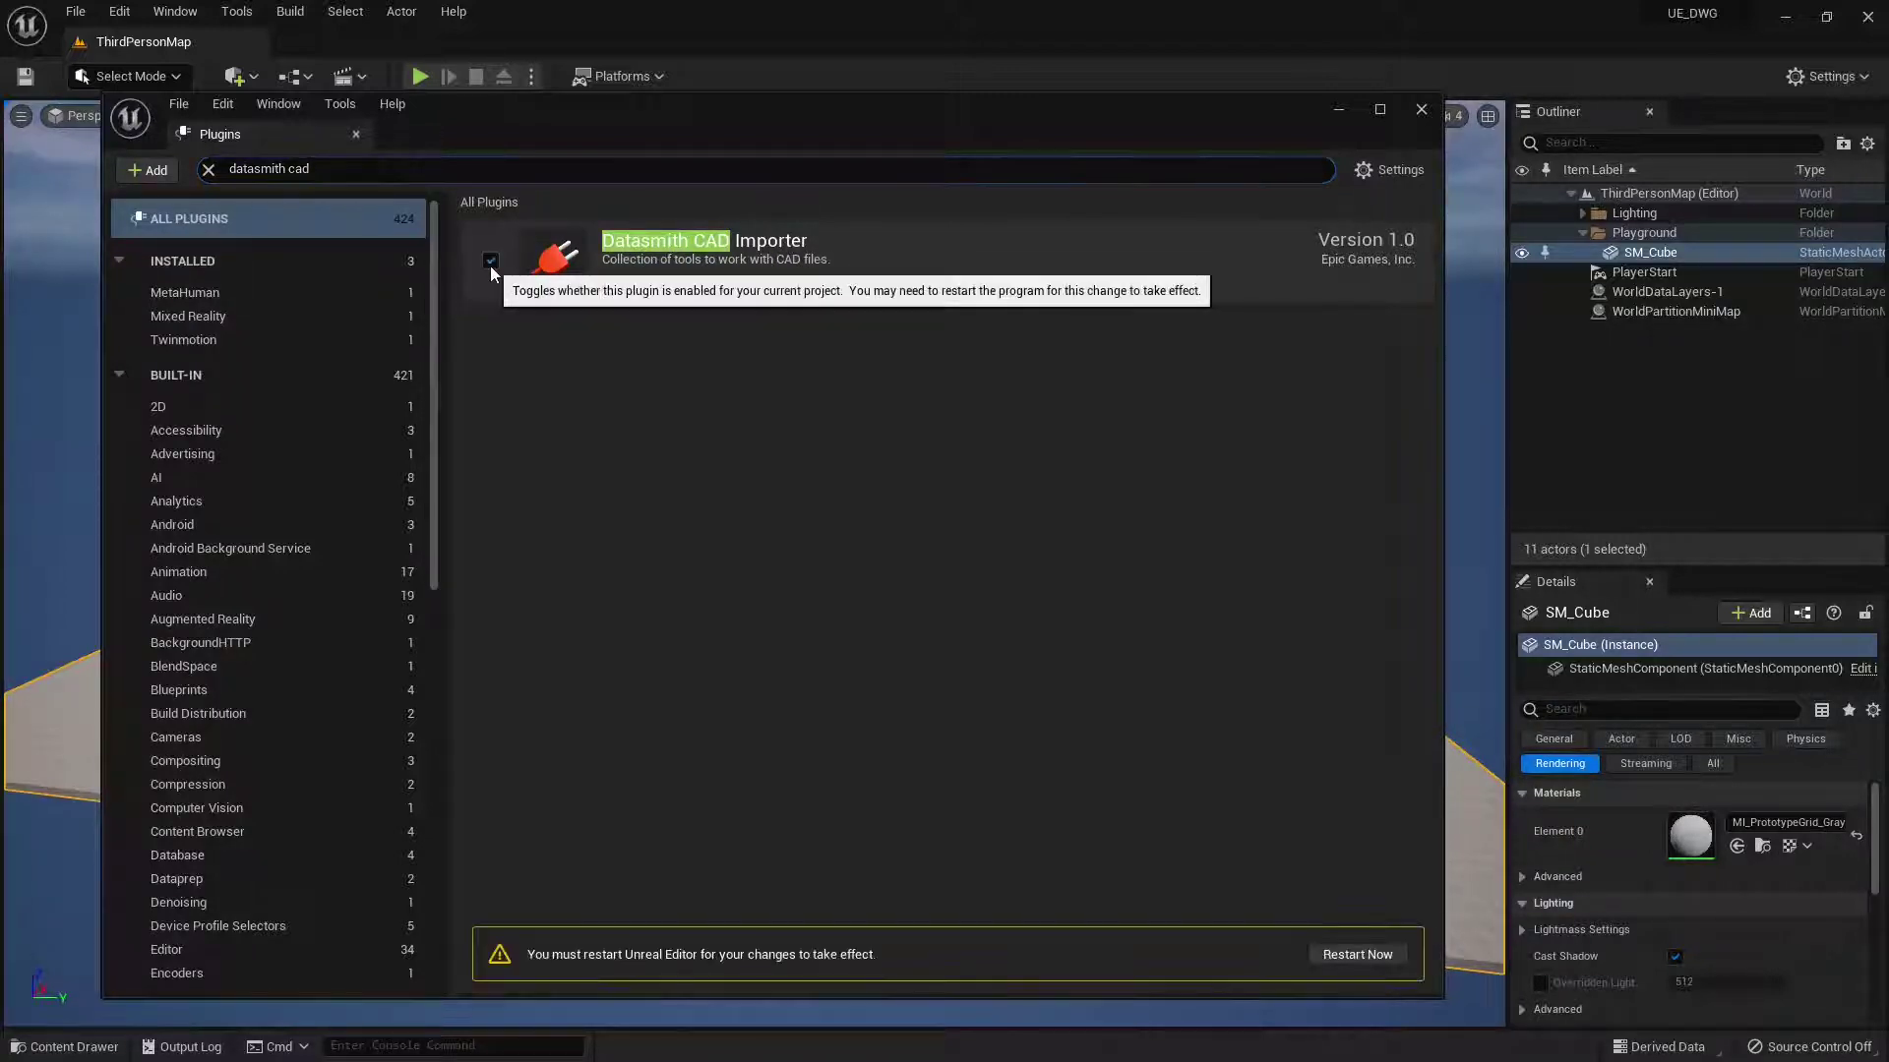
# Restart the editor to apply the plugin change, and close the plugin manager once the project reloads.
pyautogui.click(1358, 954)
pyautogui.click(1000, 764)
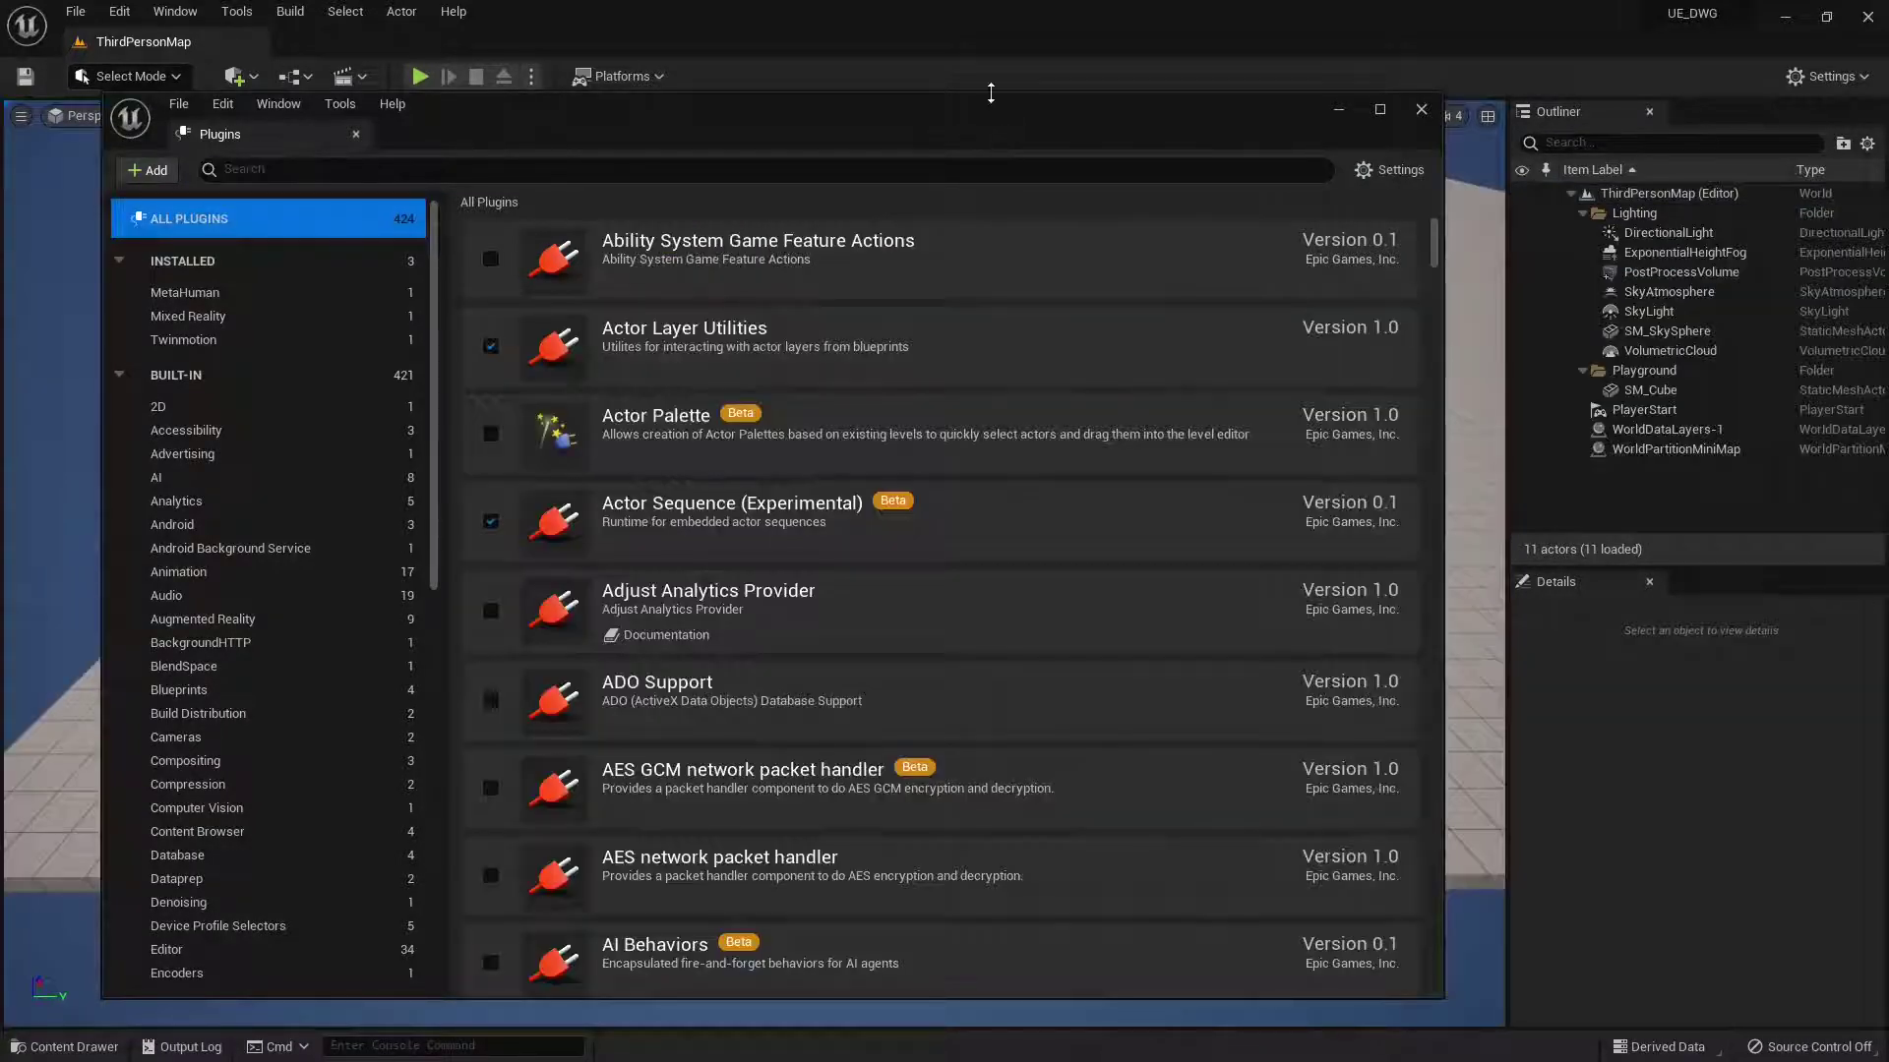
pyautogui.moveTo(991, 93); pyautogui.dragTo(1089, 217)
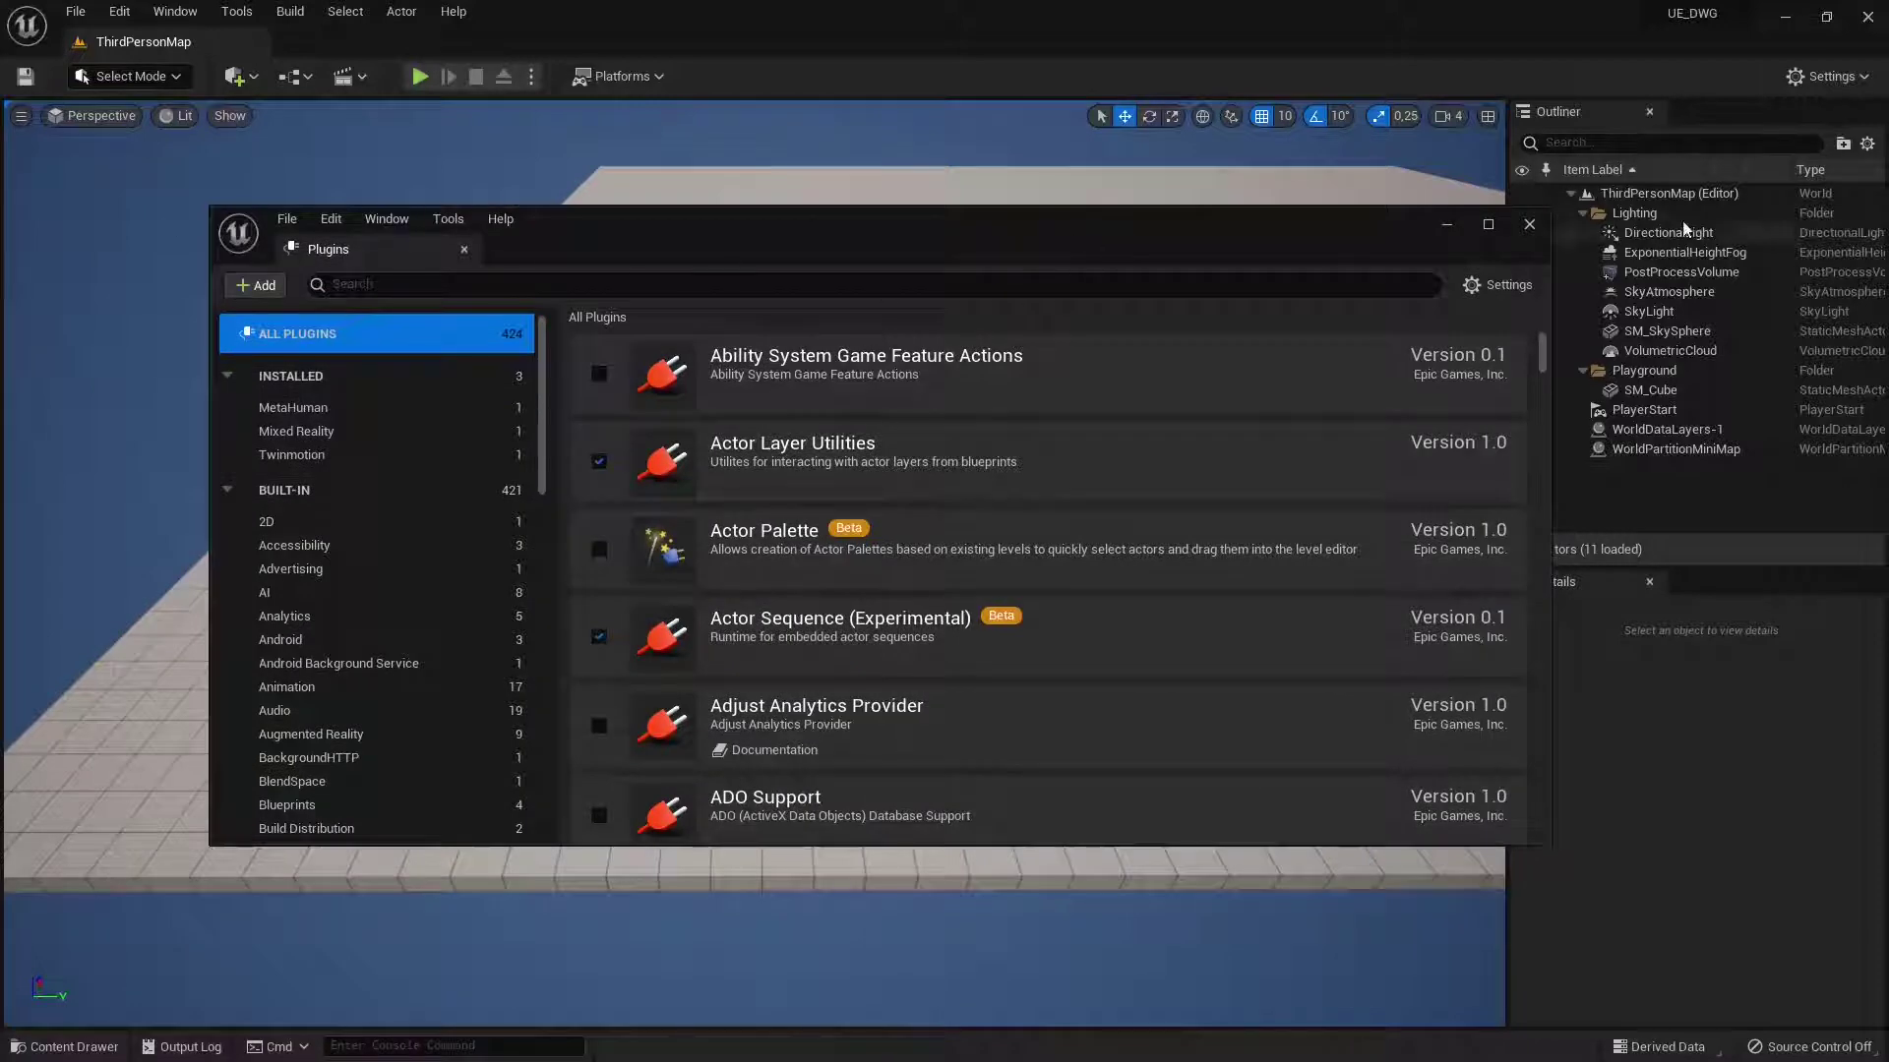
pyautogui.click(1526, 230)
# Start a Datasmith file import and browse to the DWG DXF folder.
pyautogui.moveTo(544, 557); pyautogui.dragTo(266, 821)
pyautogui.moveTo(417, 437); pyautogui.dragTo(405, 429, button='right')
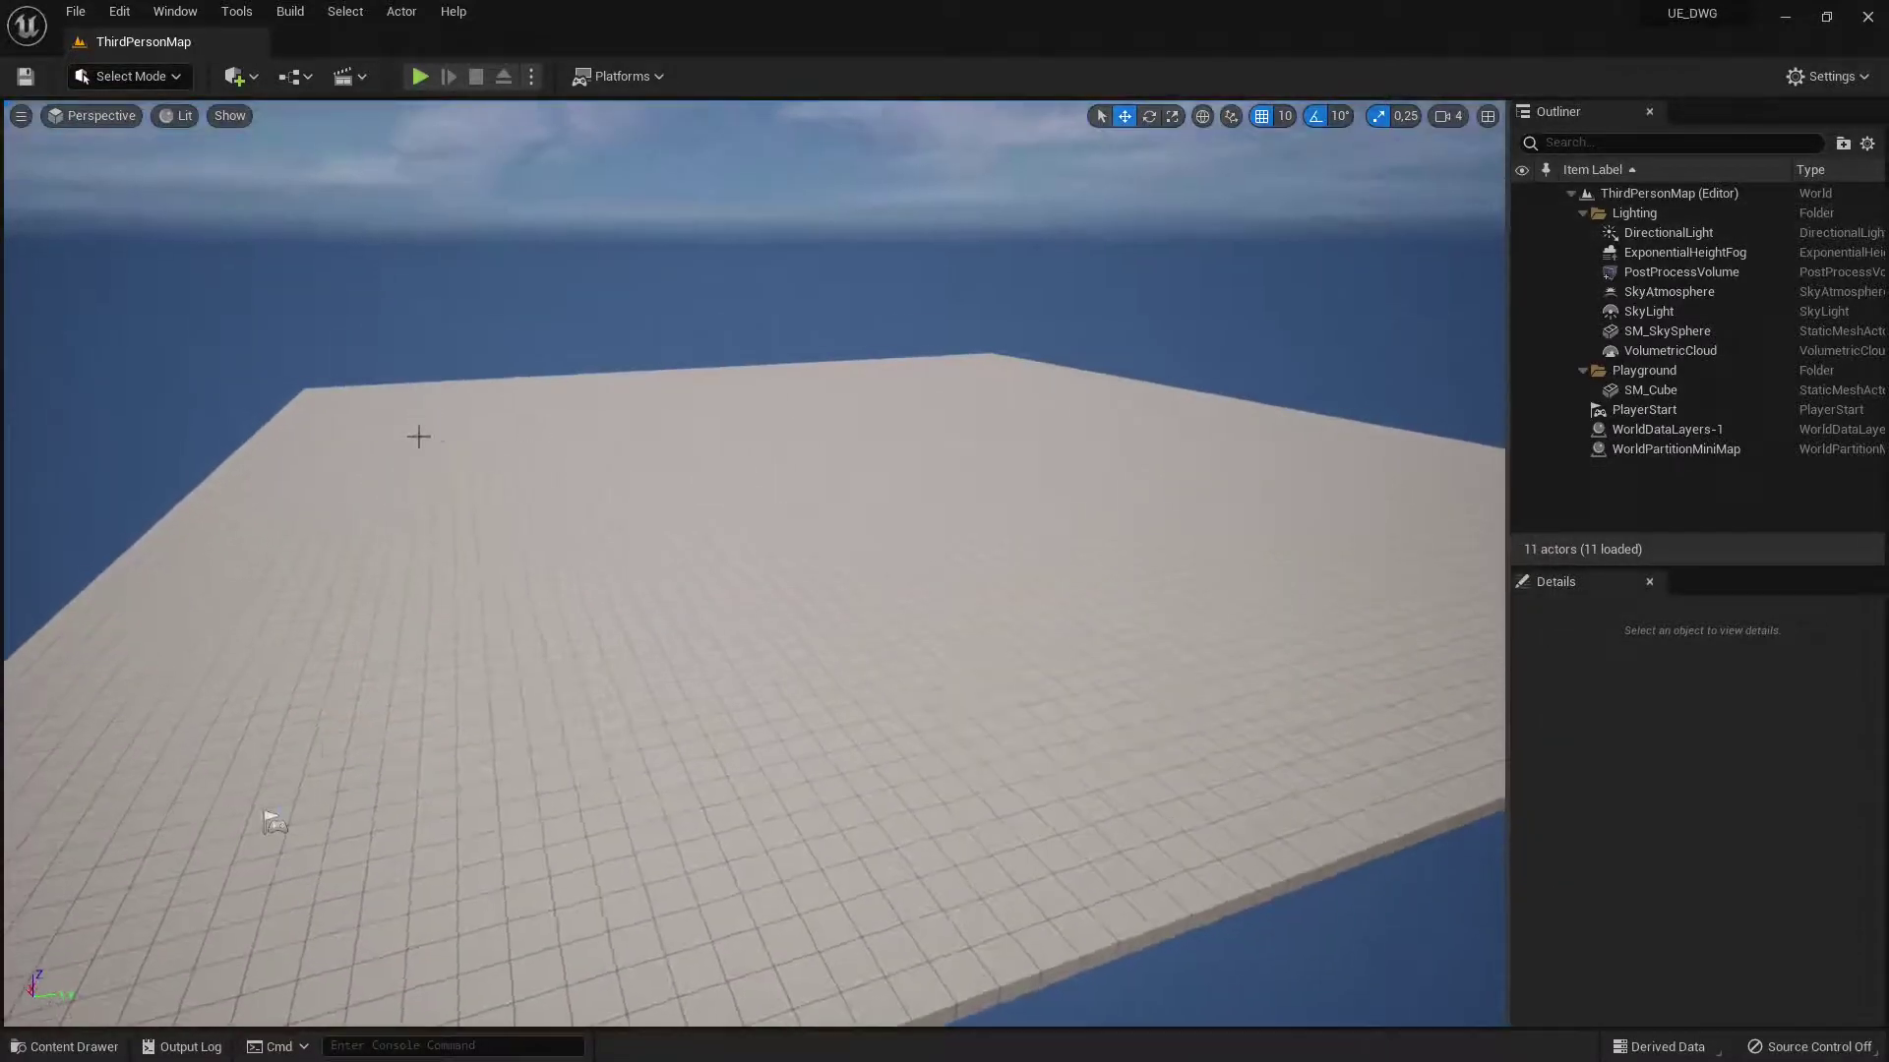
pyautogui.click(236, 75)
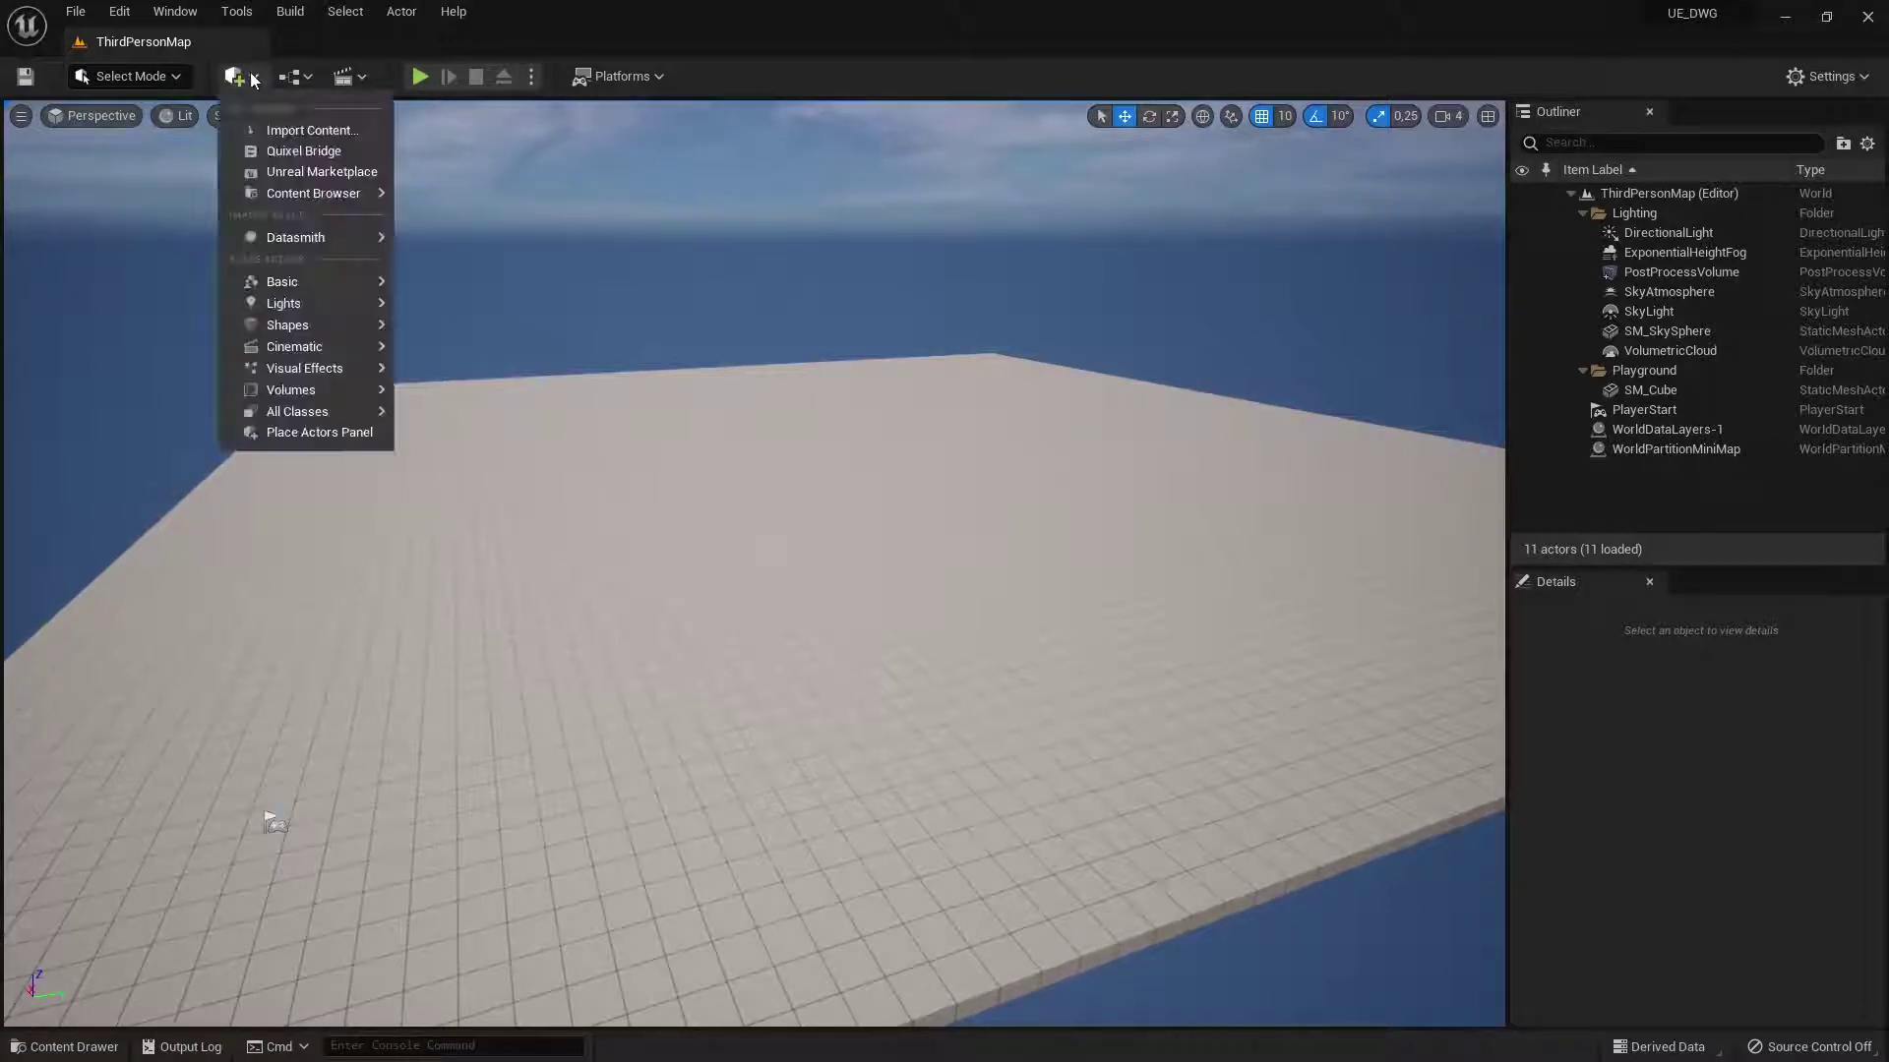
pyautogui.moveTo(284, 242)
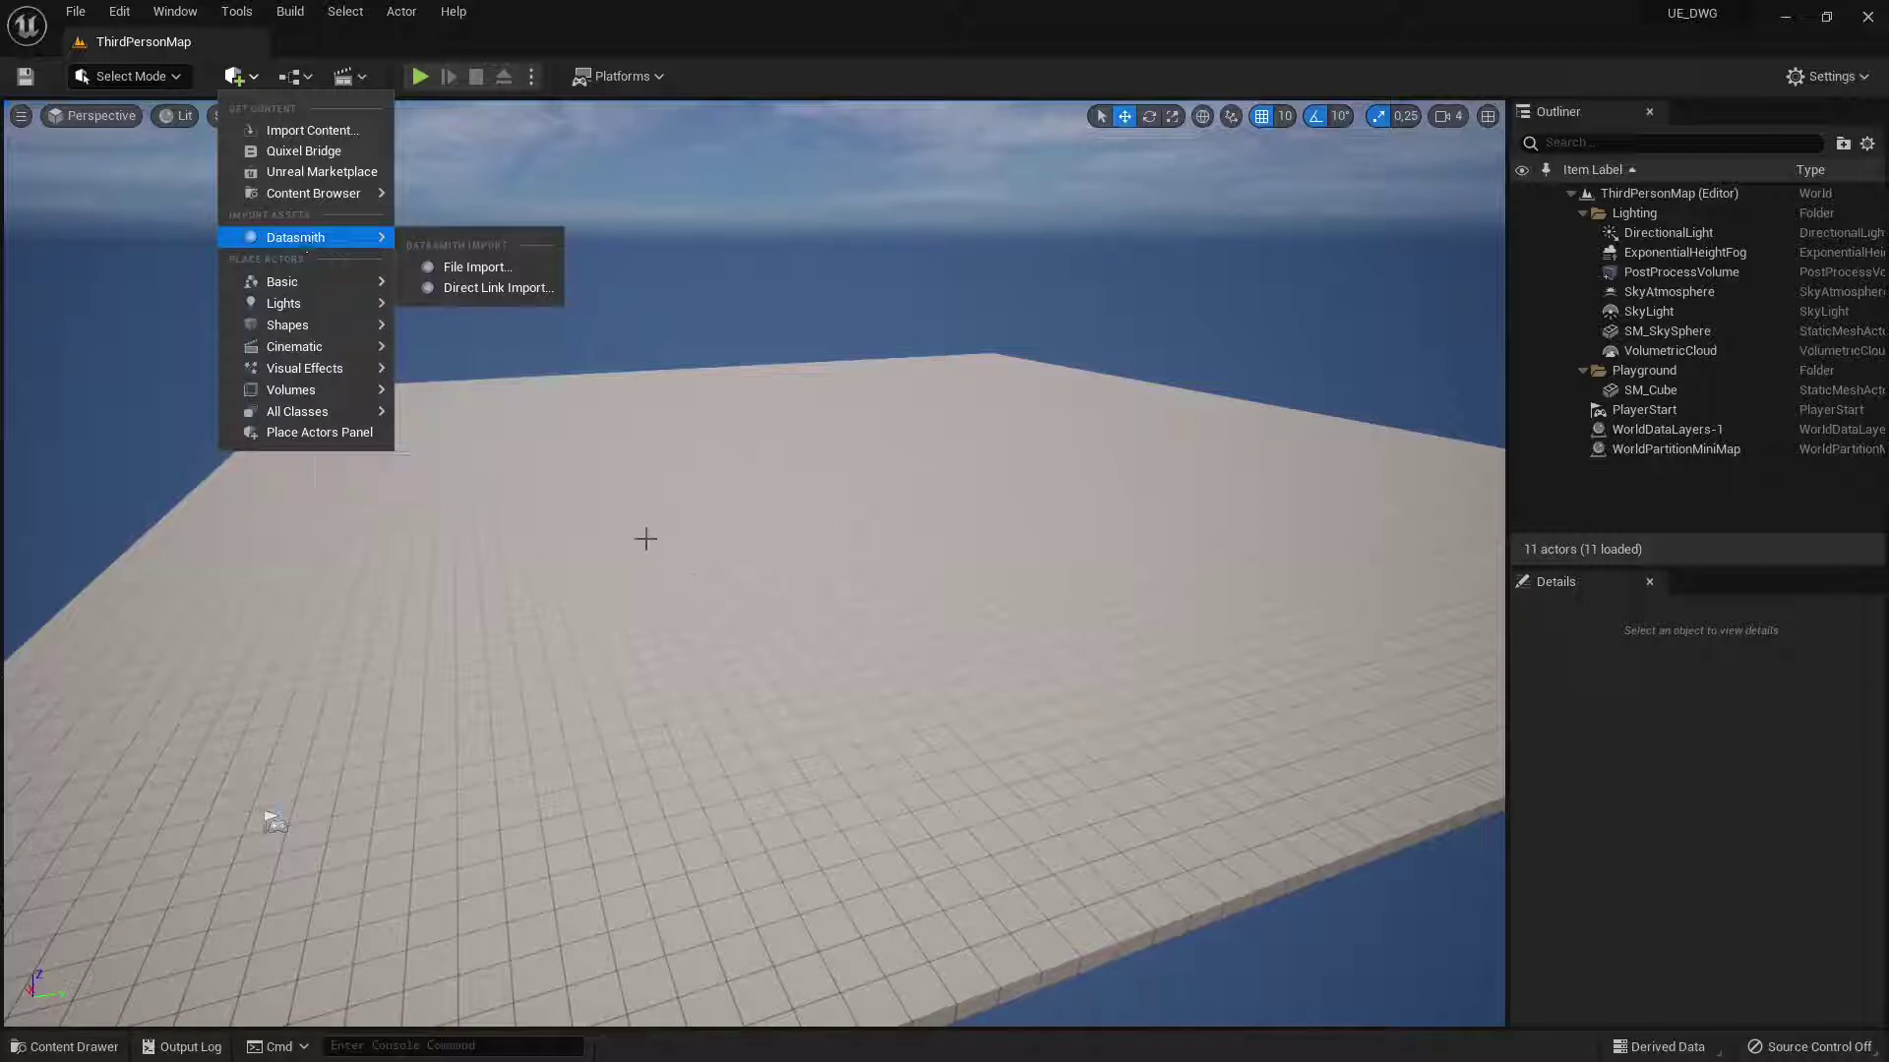
pyautogui.click(466, 267)
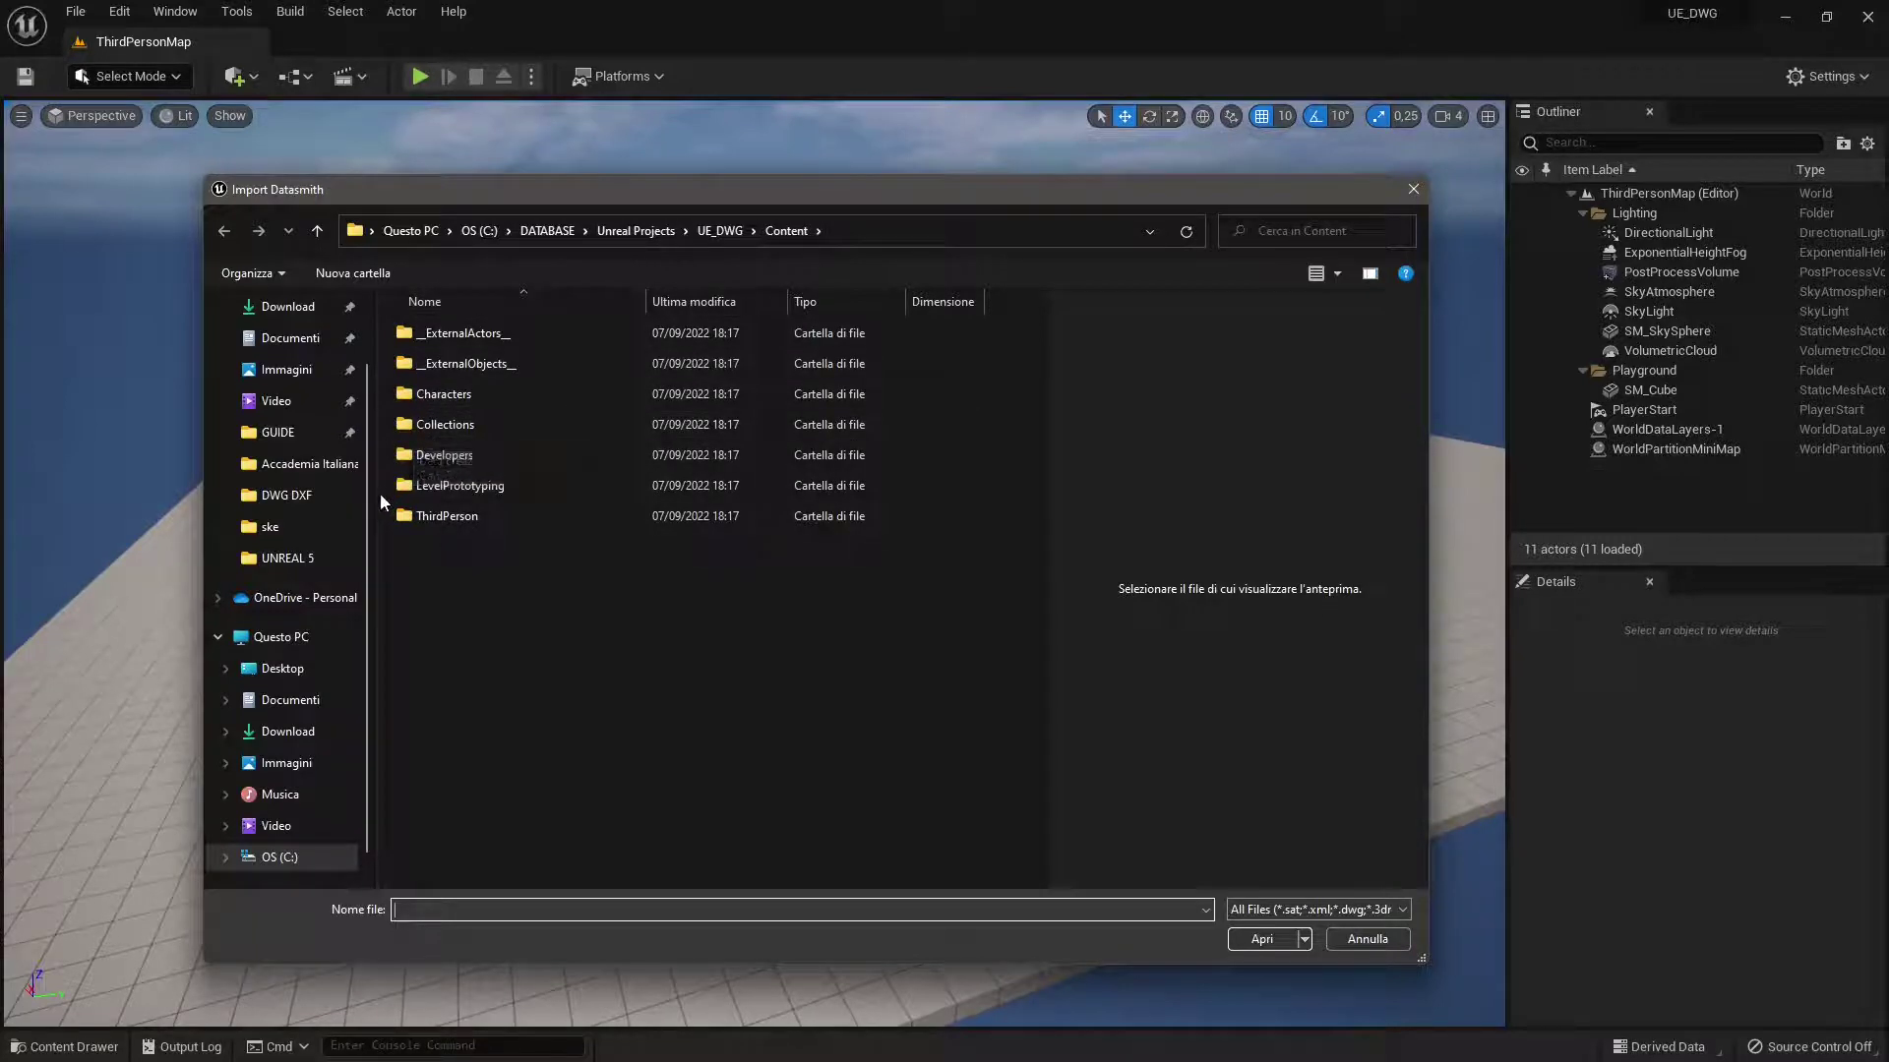
pyautogui.moveTo(368, 497); pyautogui.dragTo(333, 496)
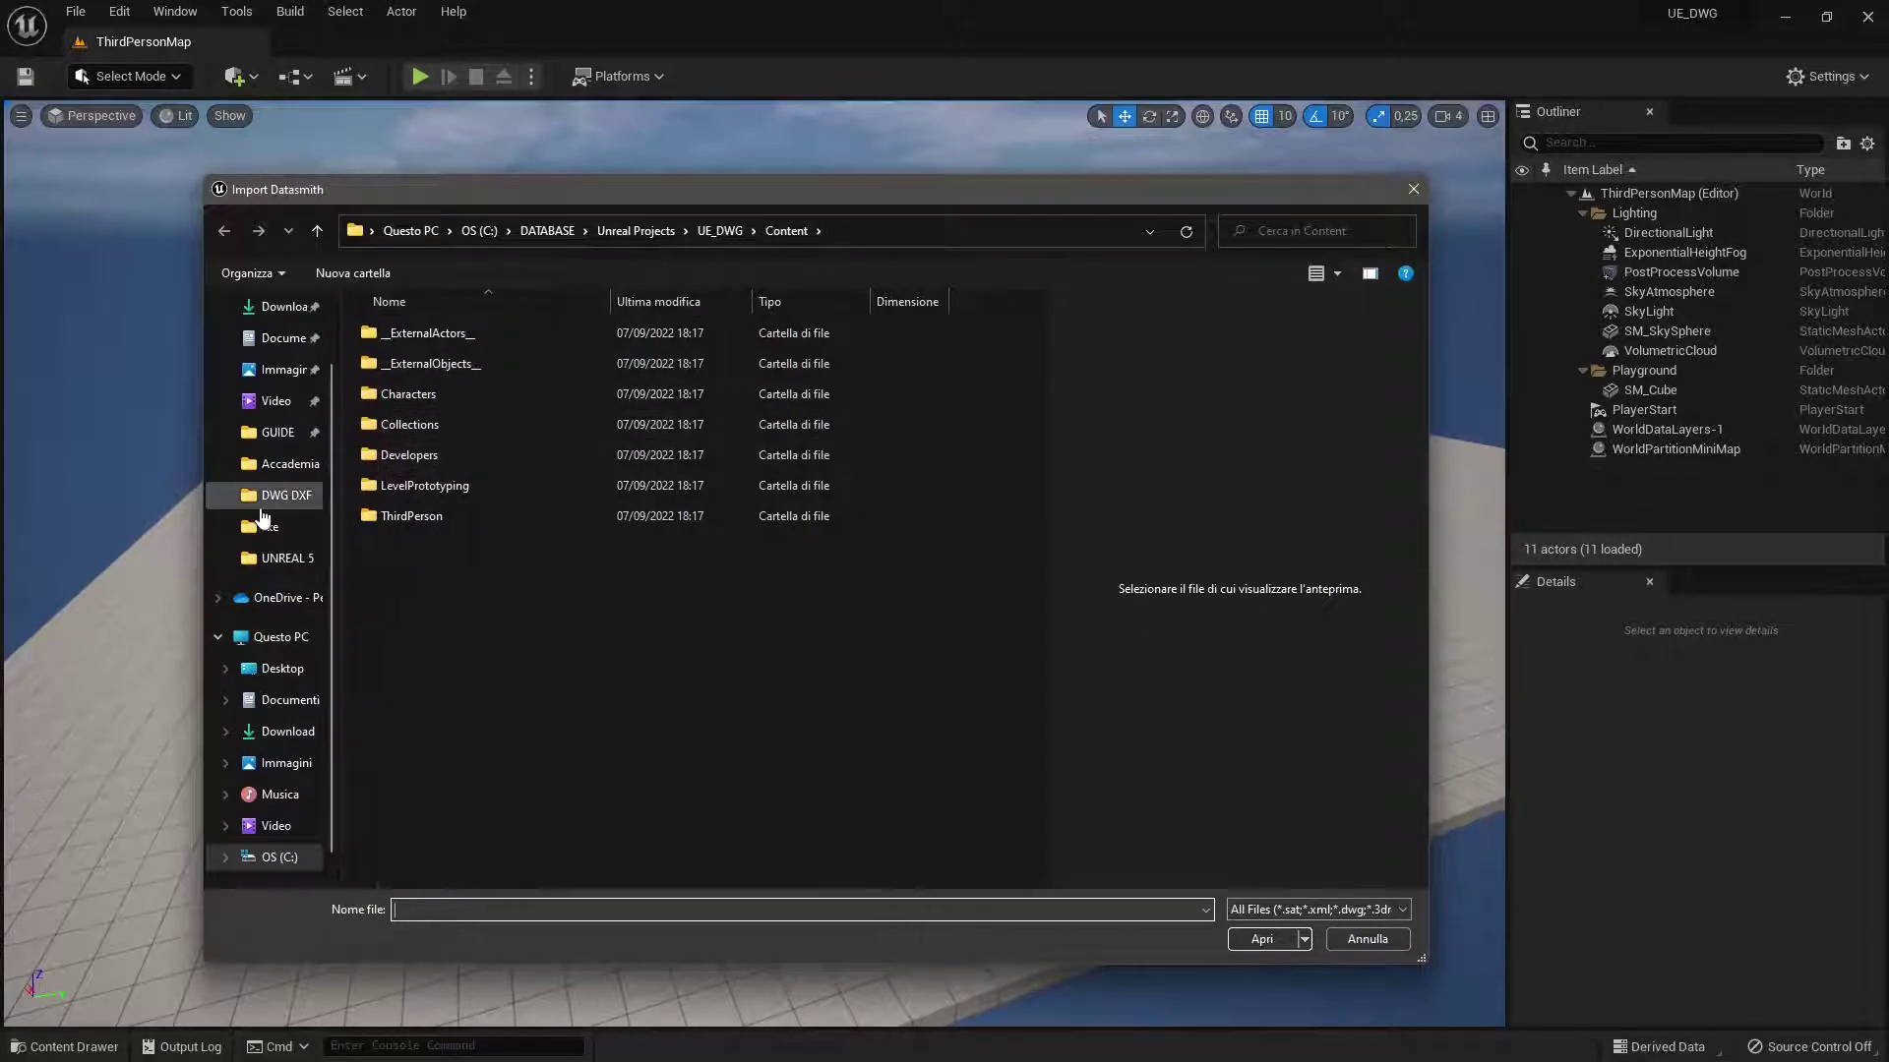
pyautogui.click(262, 504)
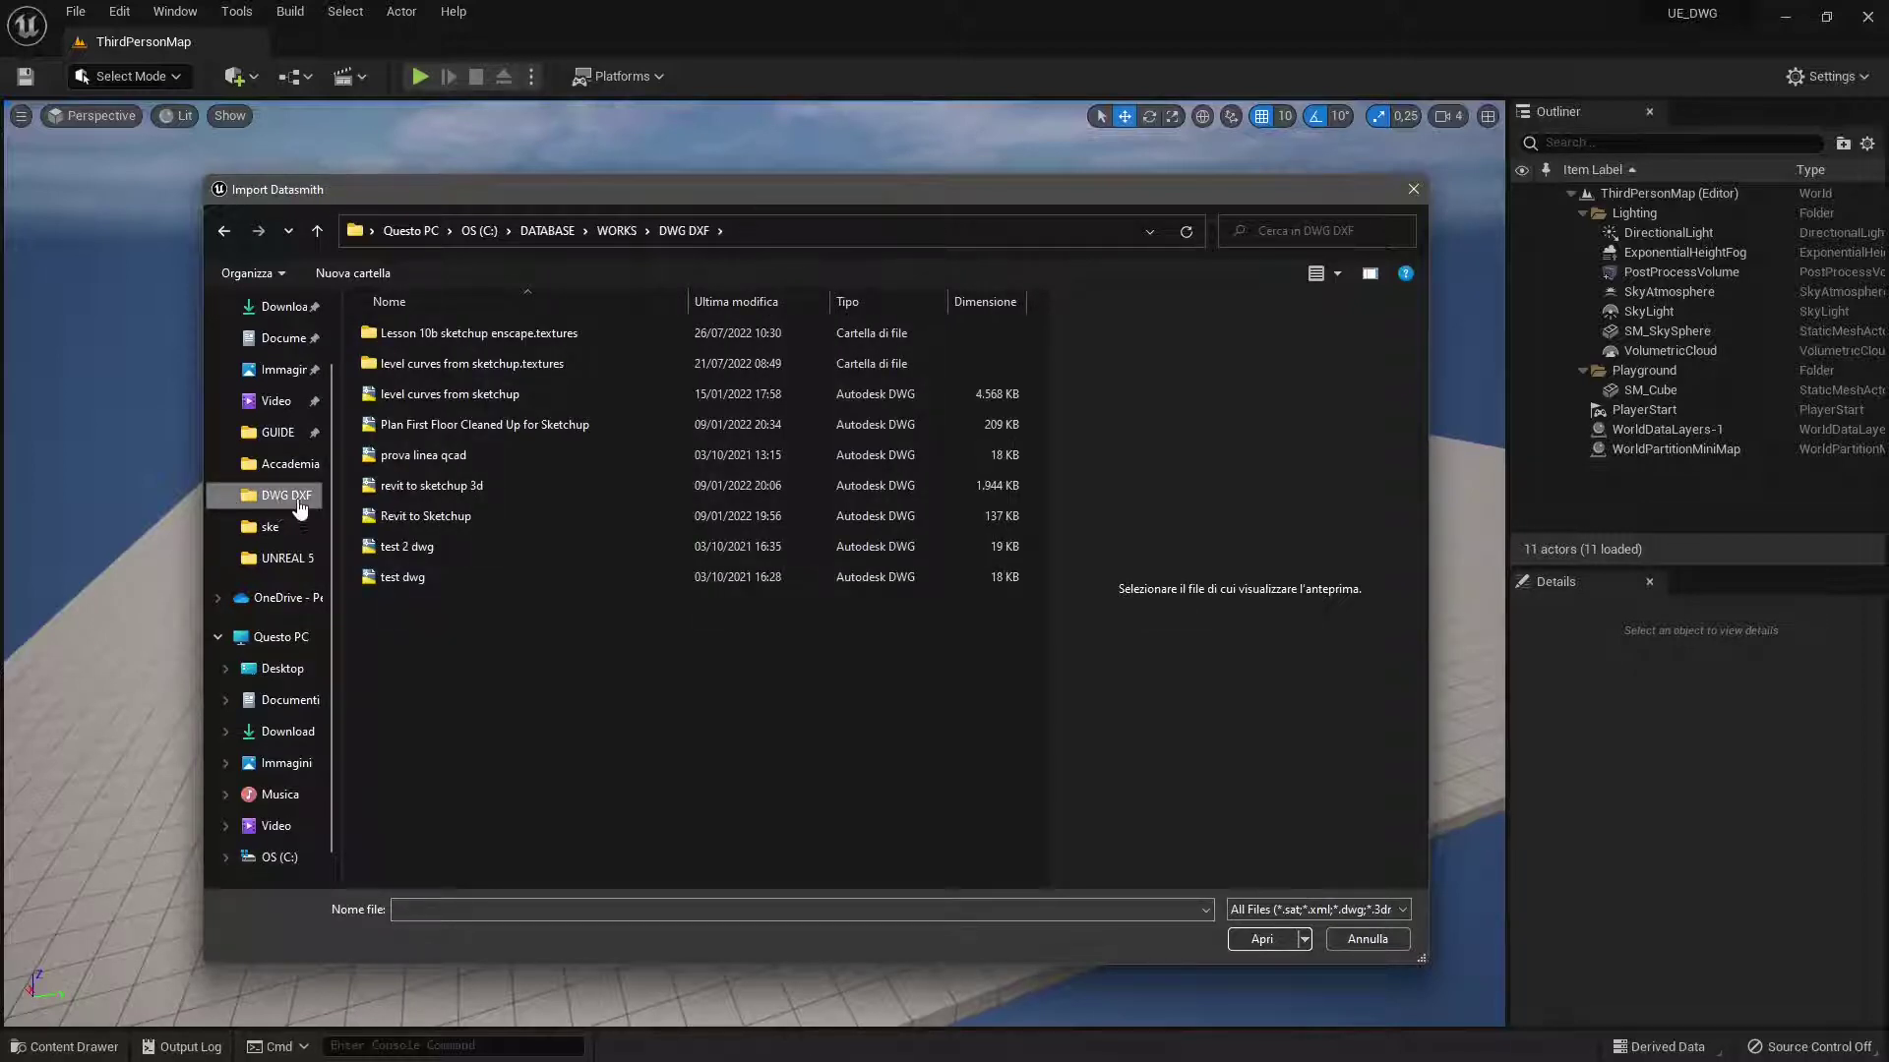
# Review the file formats supported for import and open the drawing "revit to sketchup 3d".
pyautogui.click(1289, 909)
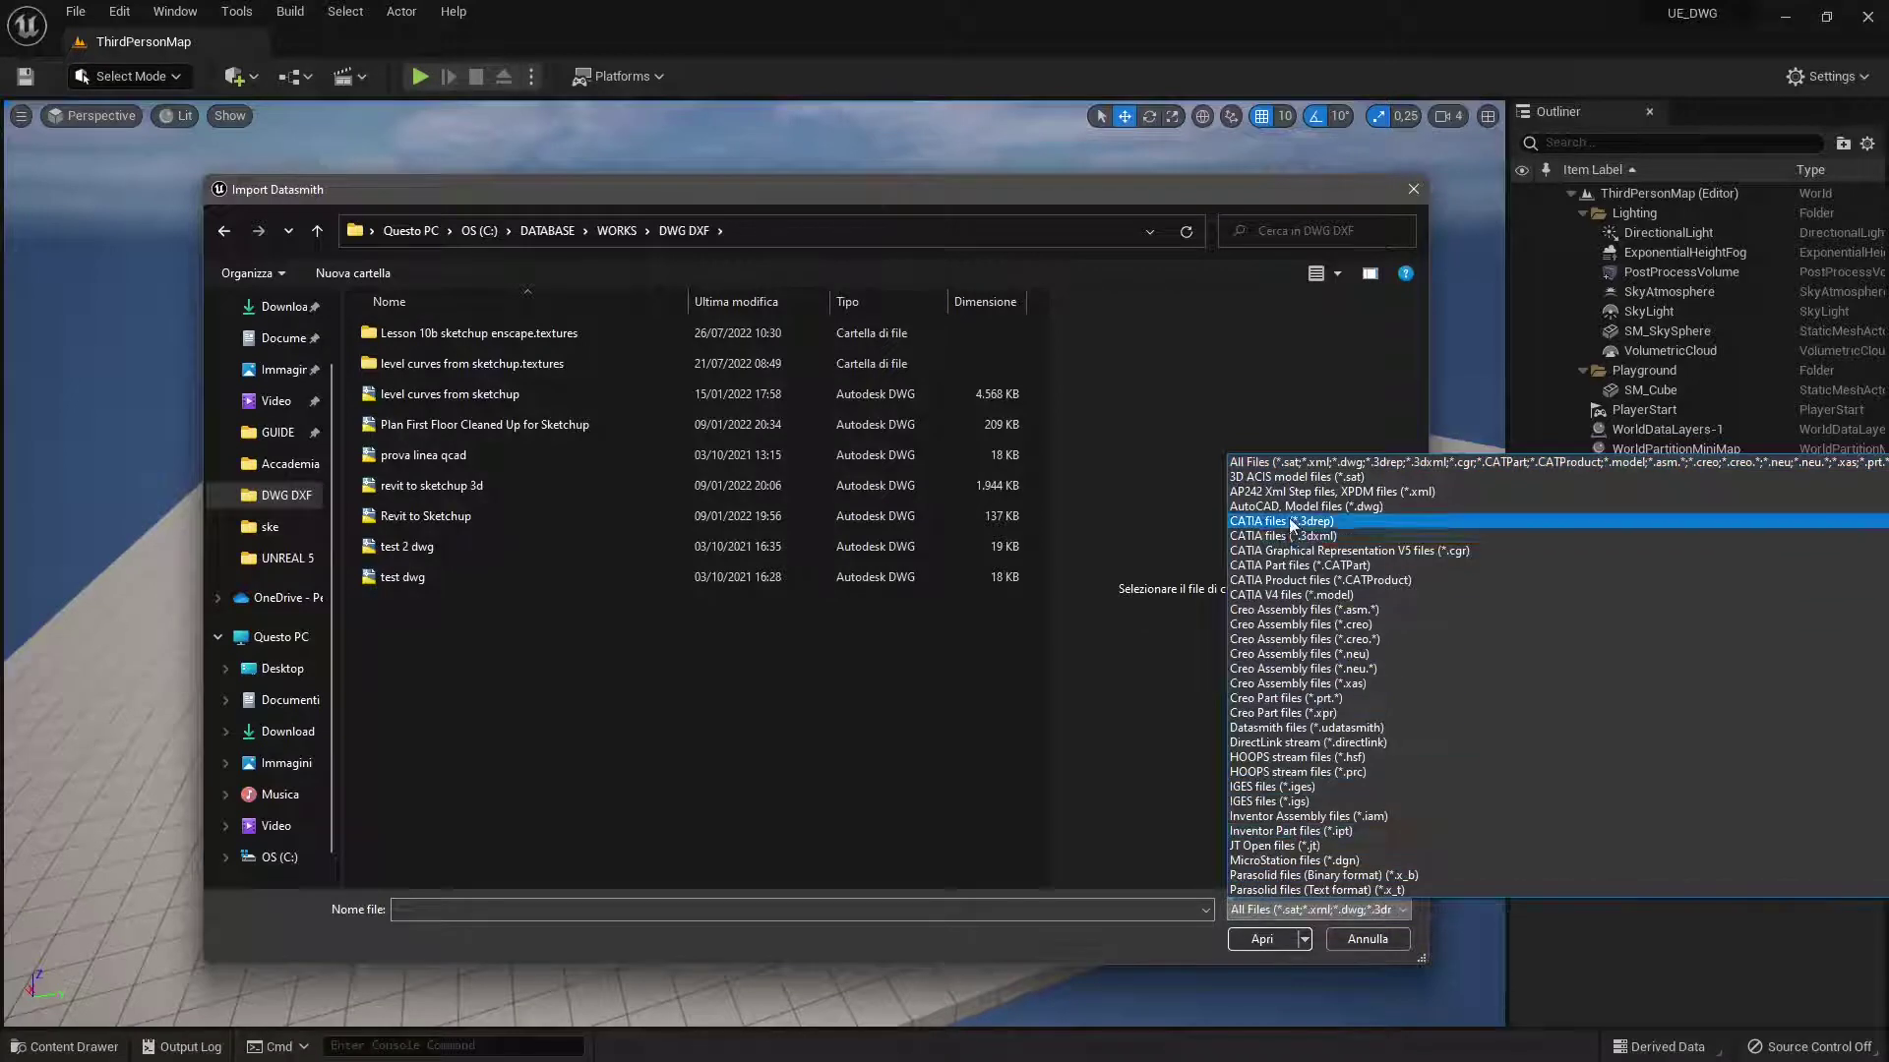
pyautogui.scroll(-4, 1292, 528)
pyautogui.scroll(4, 1292, 532)
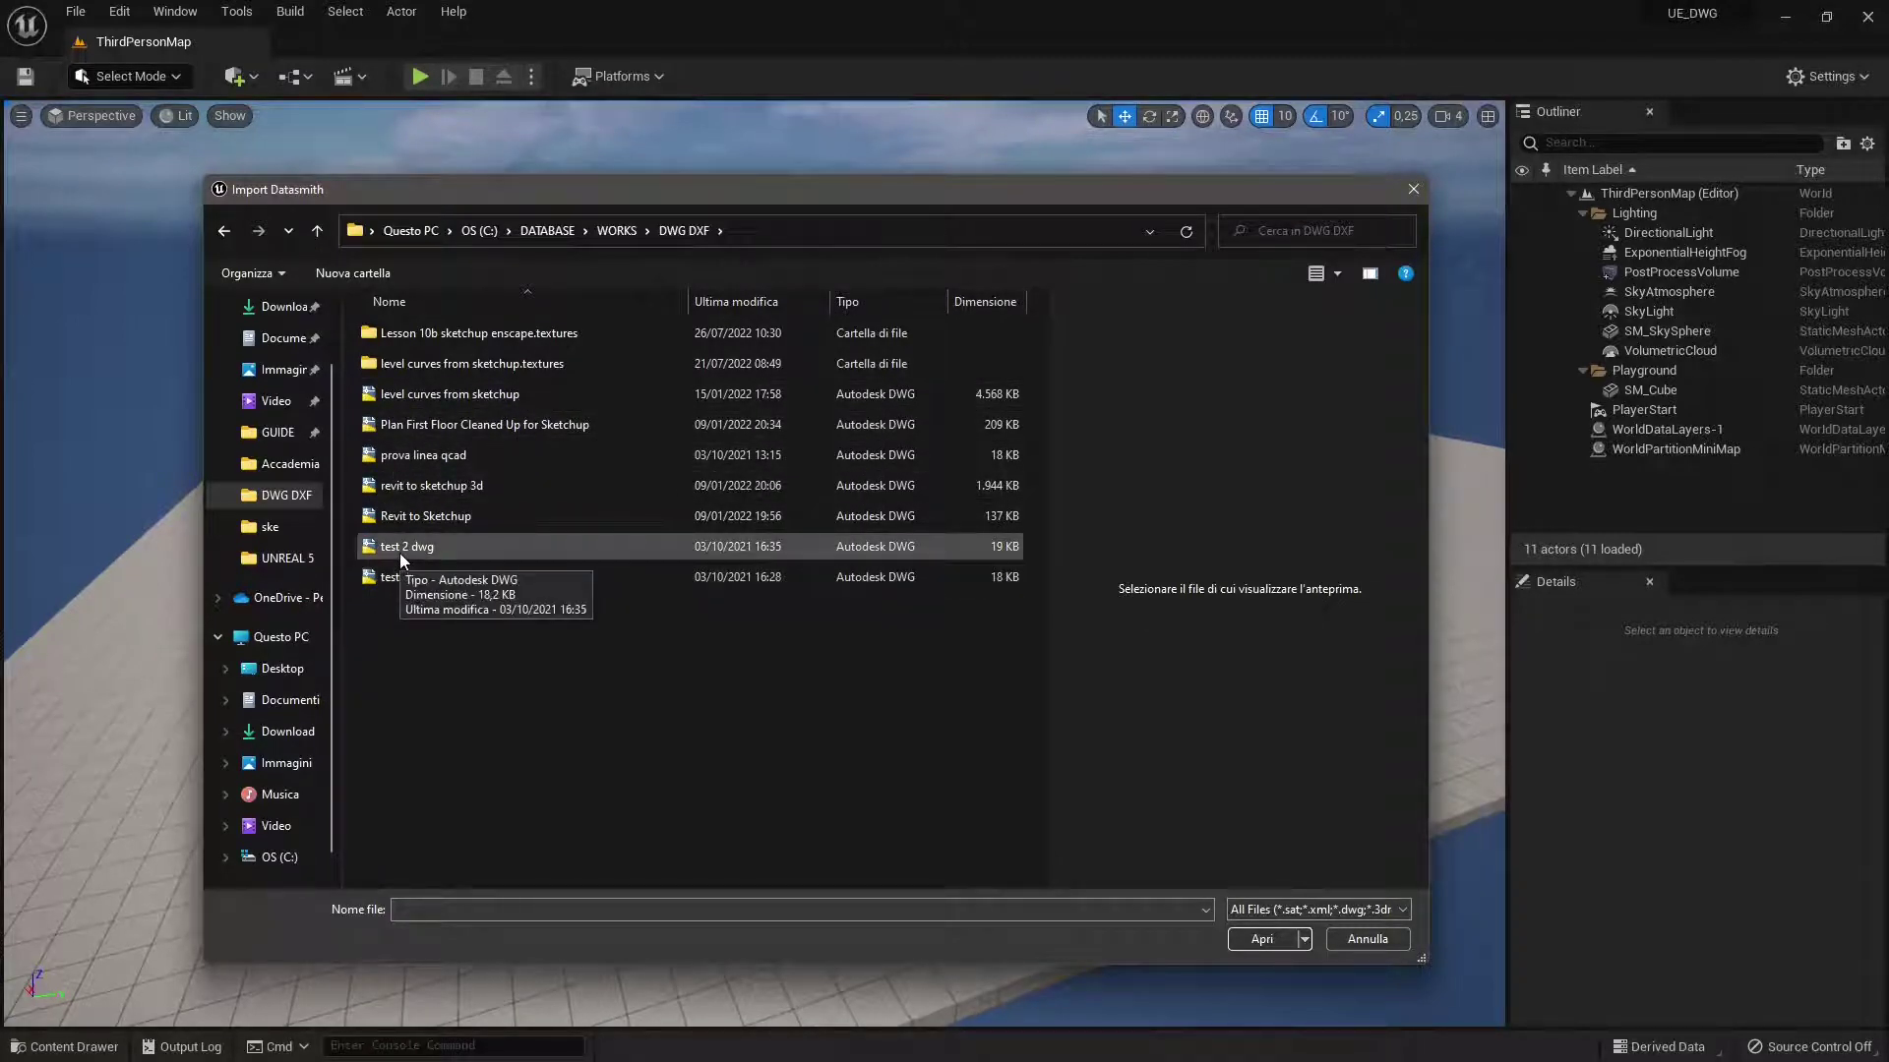
pyautogui.click(425, 486)
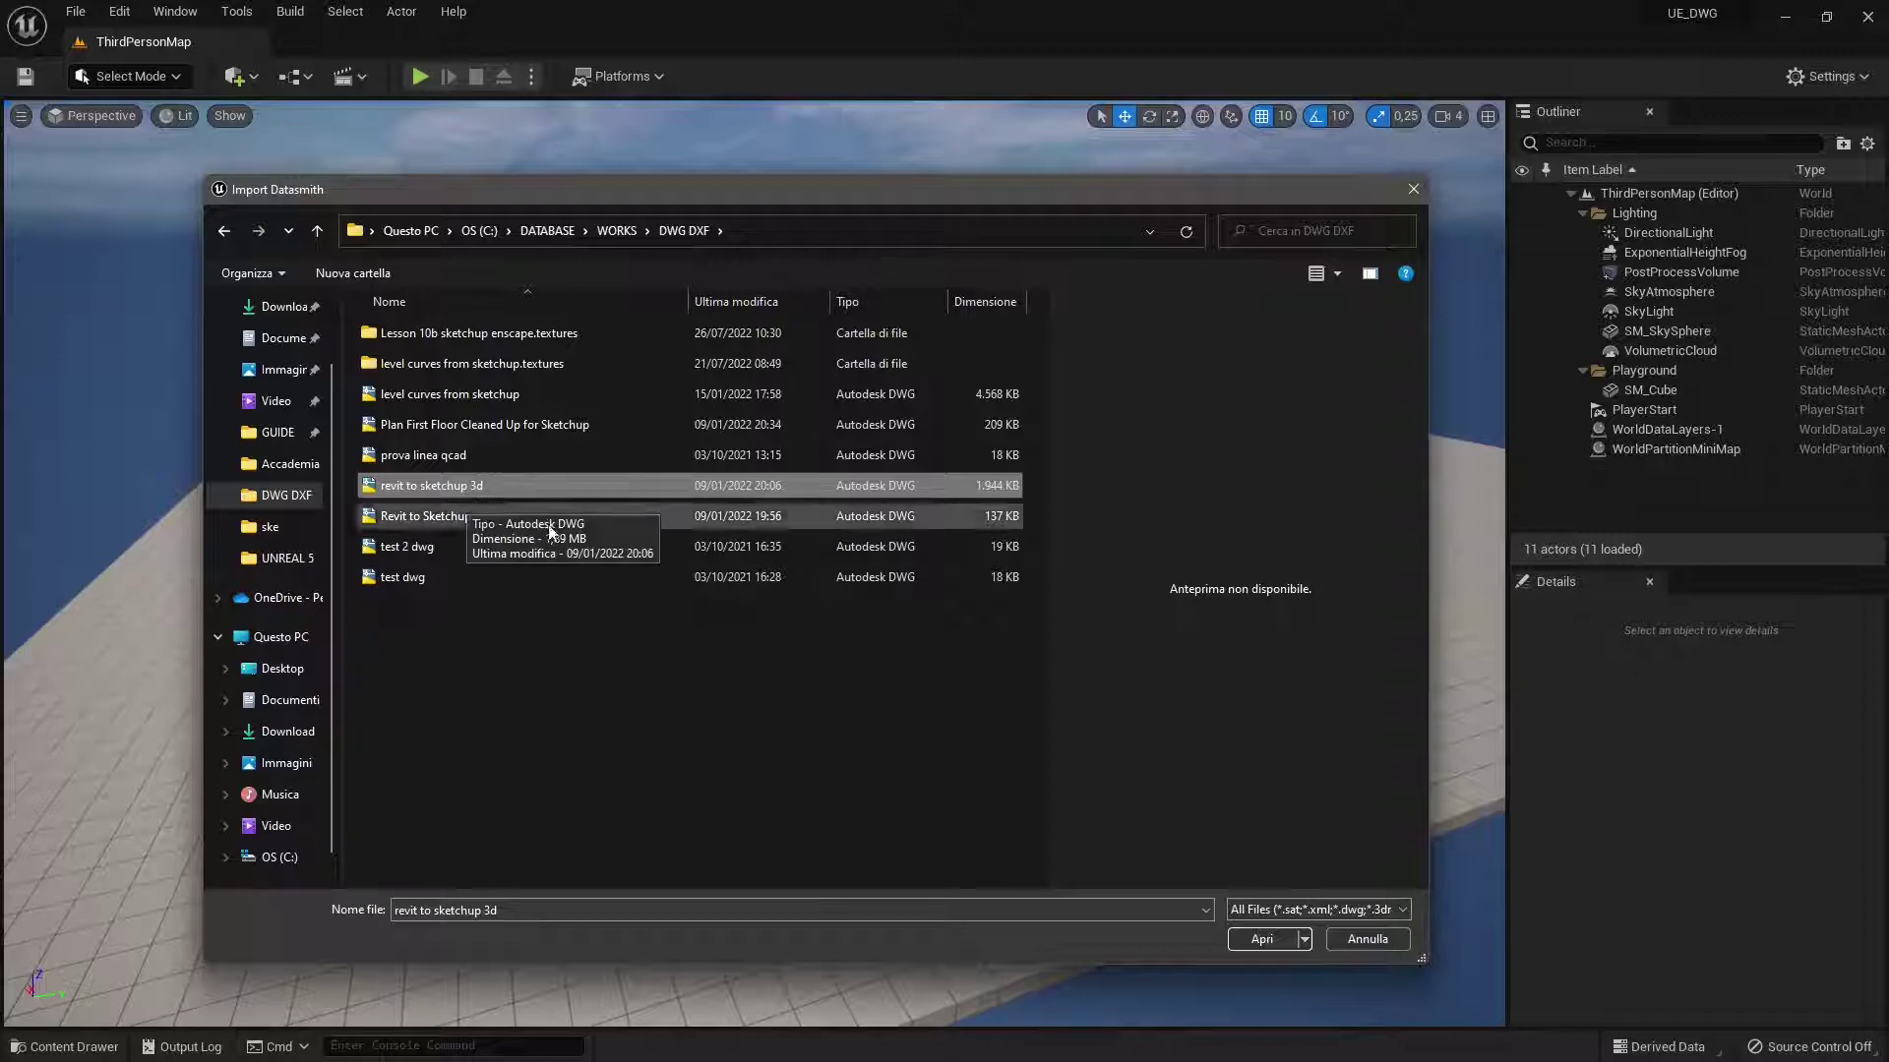
pyautogui.click(1249, 947)
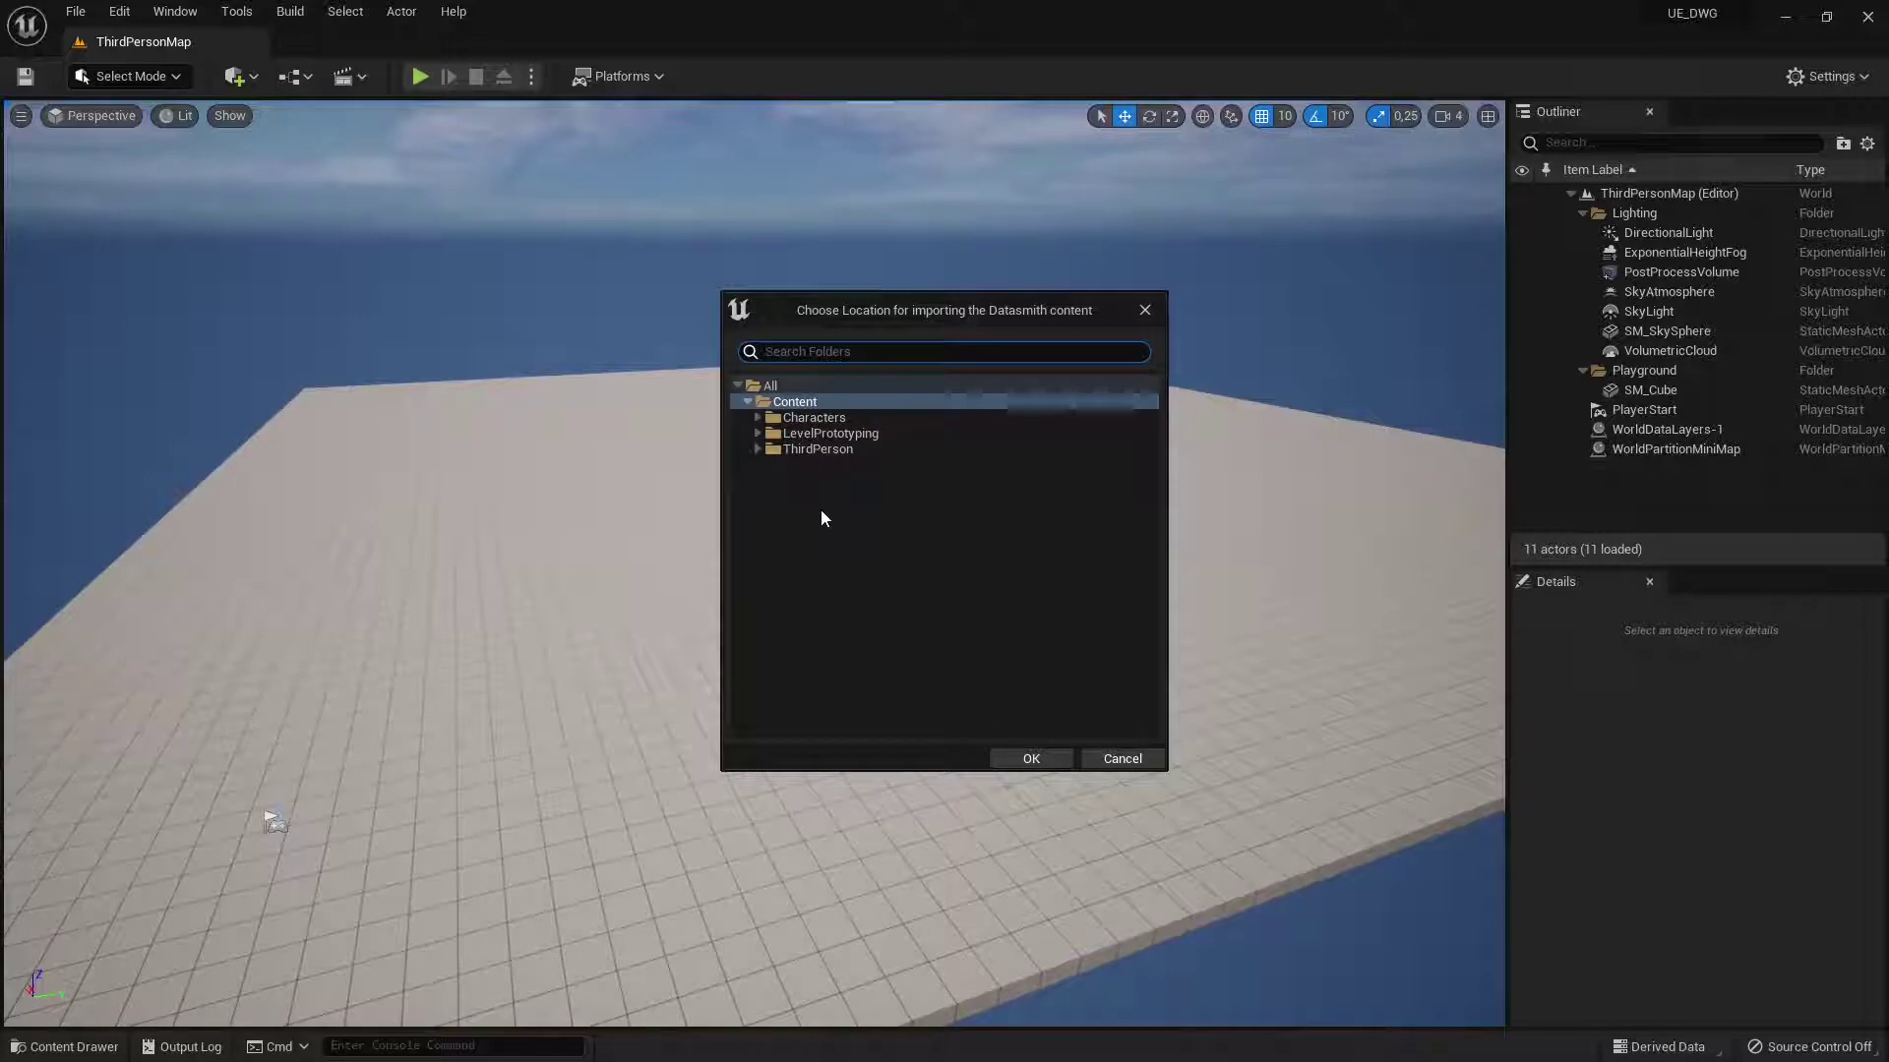
# Create a DWG folder under Content as the destination and import the drawing with the default Datasmith options.
pyautogui.rightClick(795, 407)
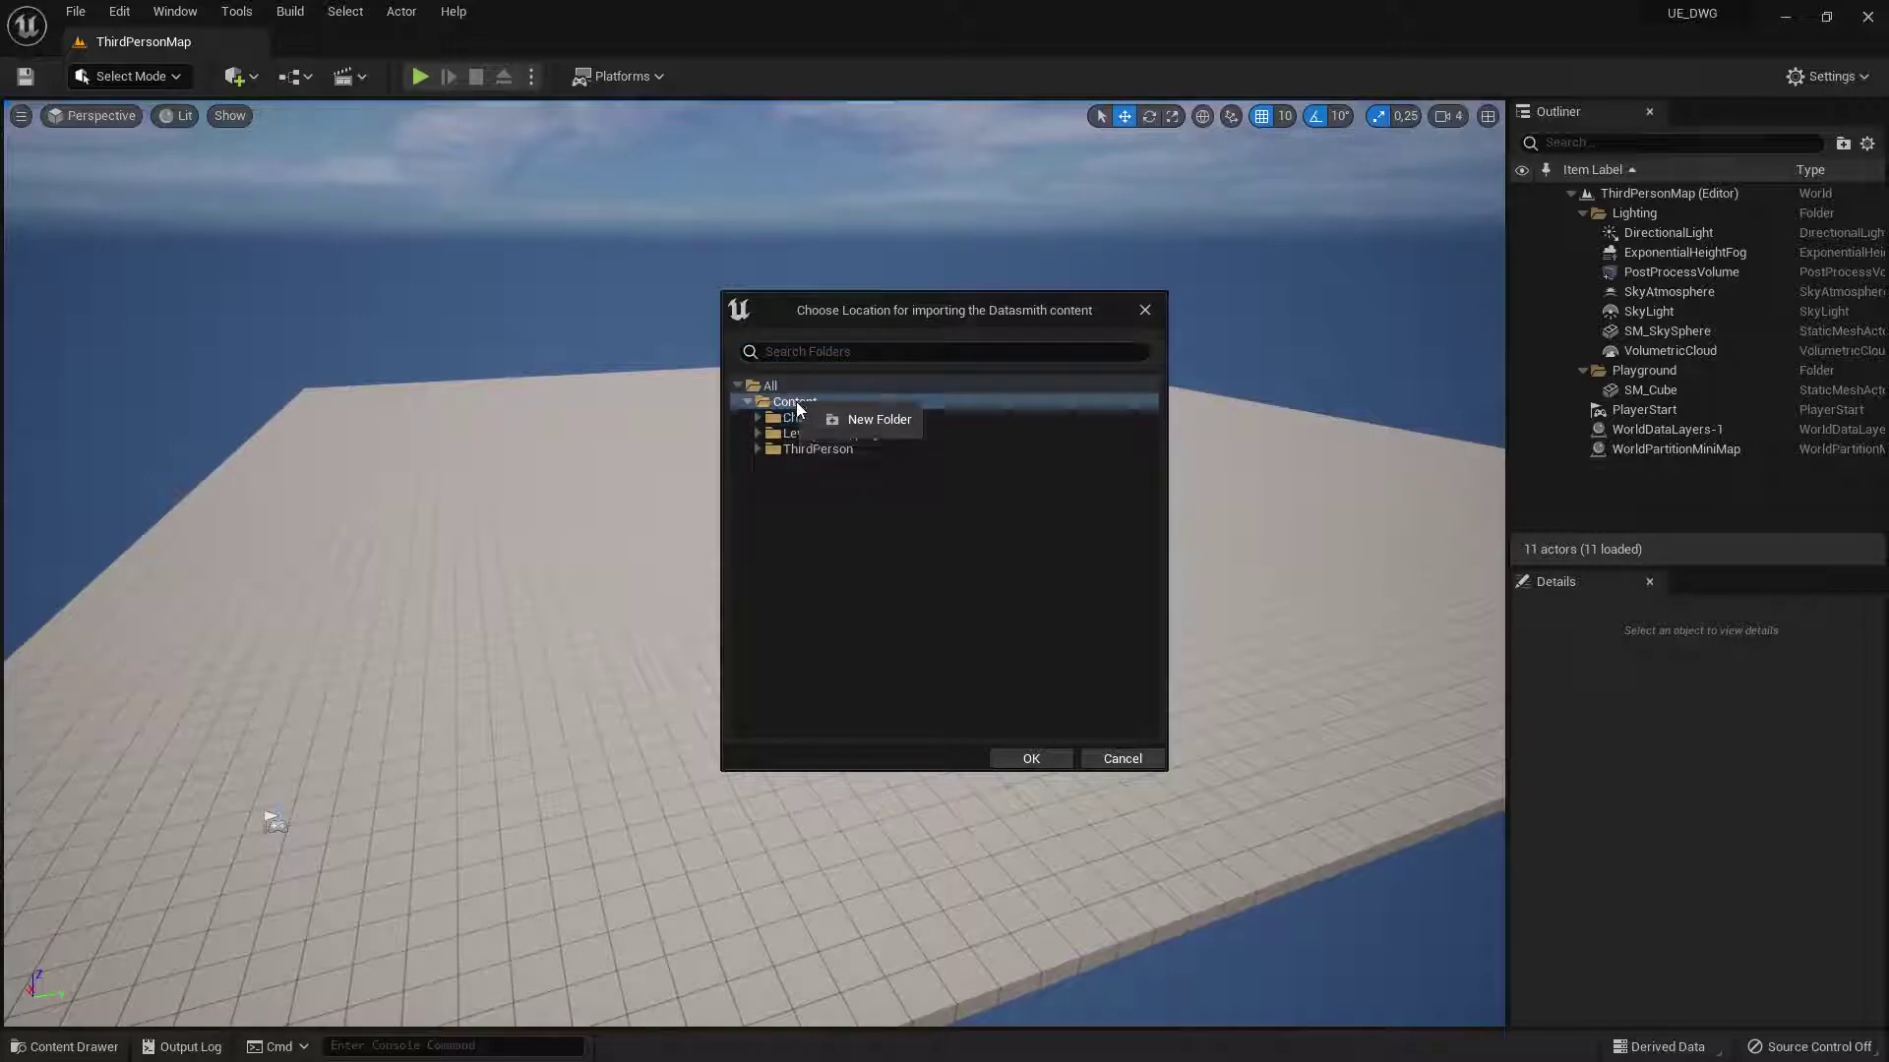
pyautogui.click(871, 423)
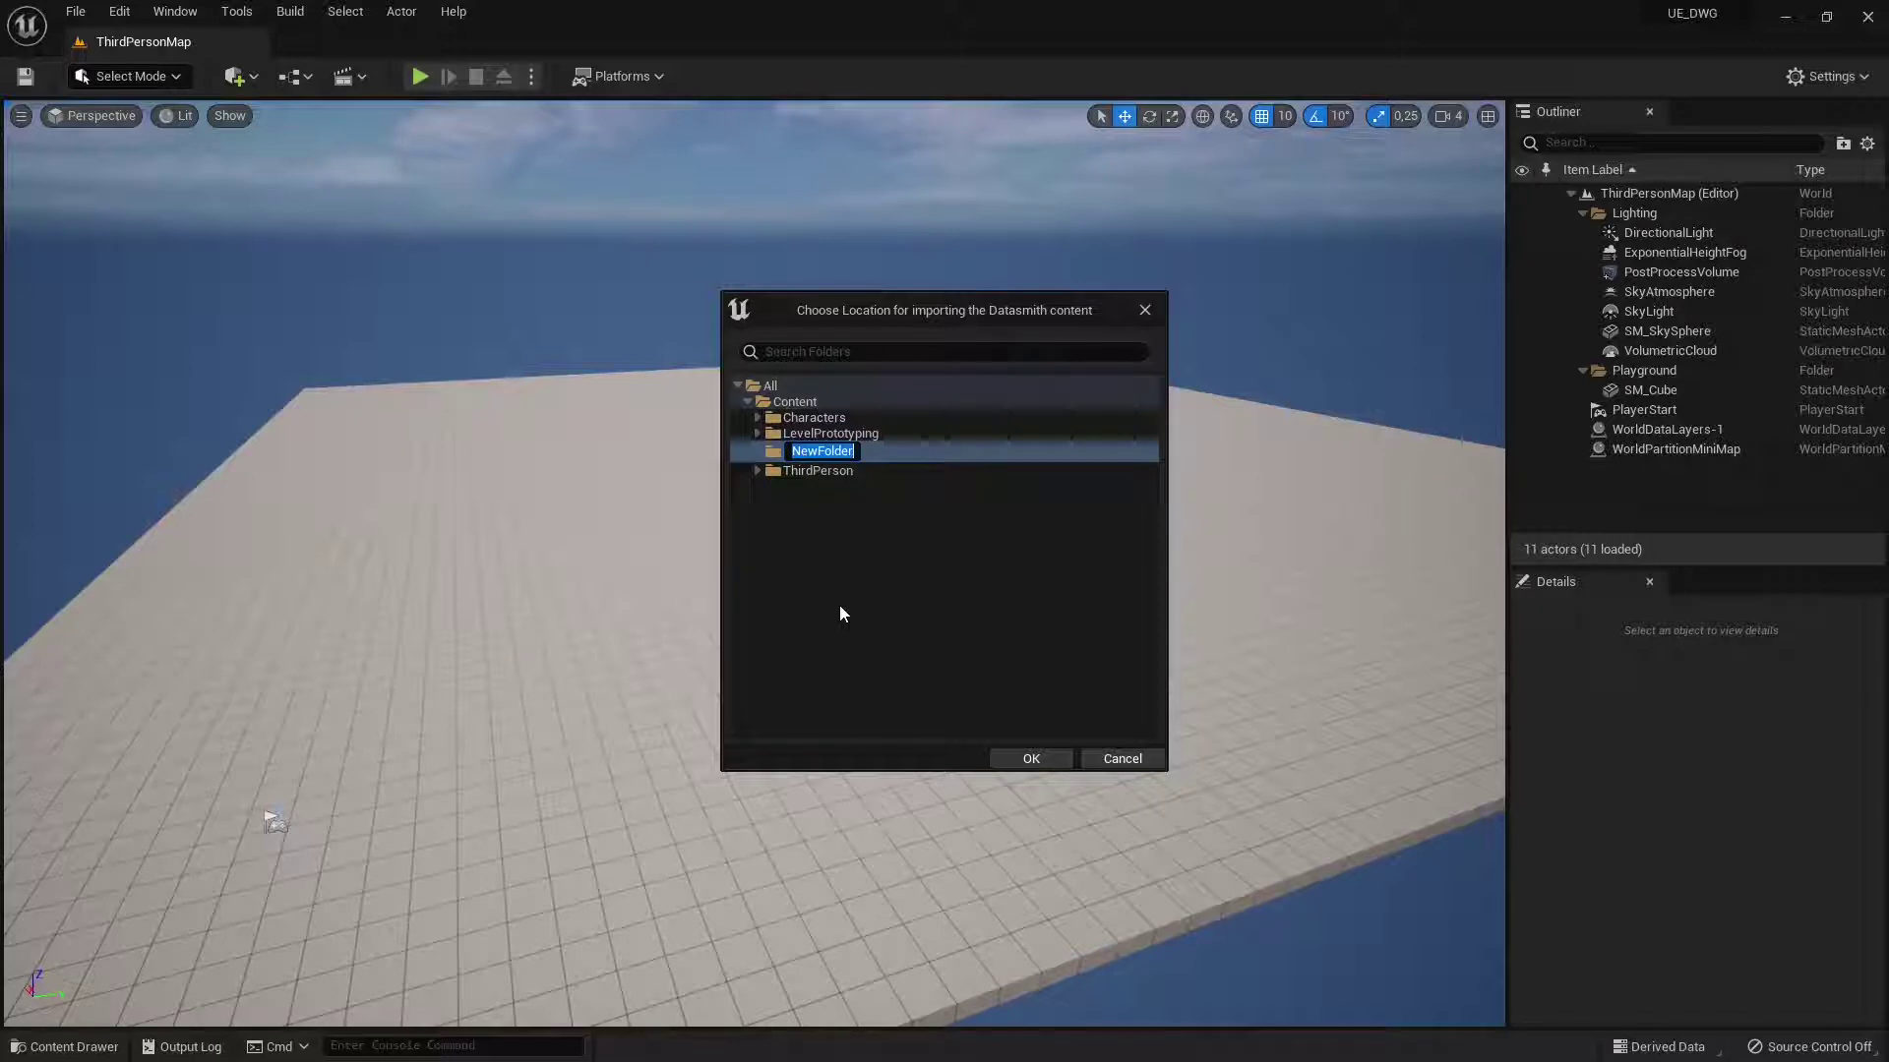
pyautogui.write('DWG')
pyautogui.press('Return')
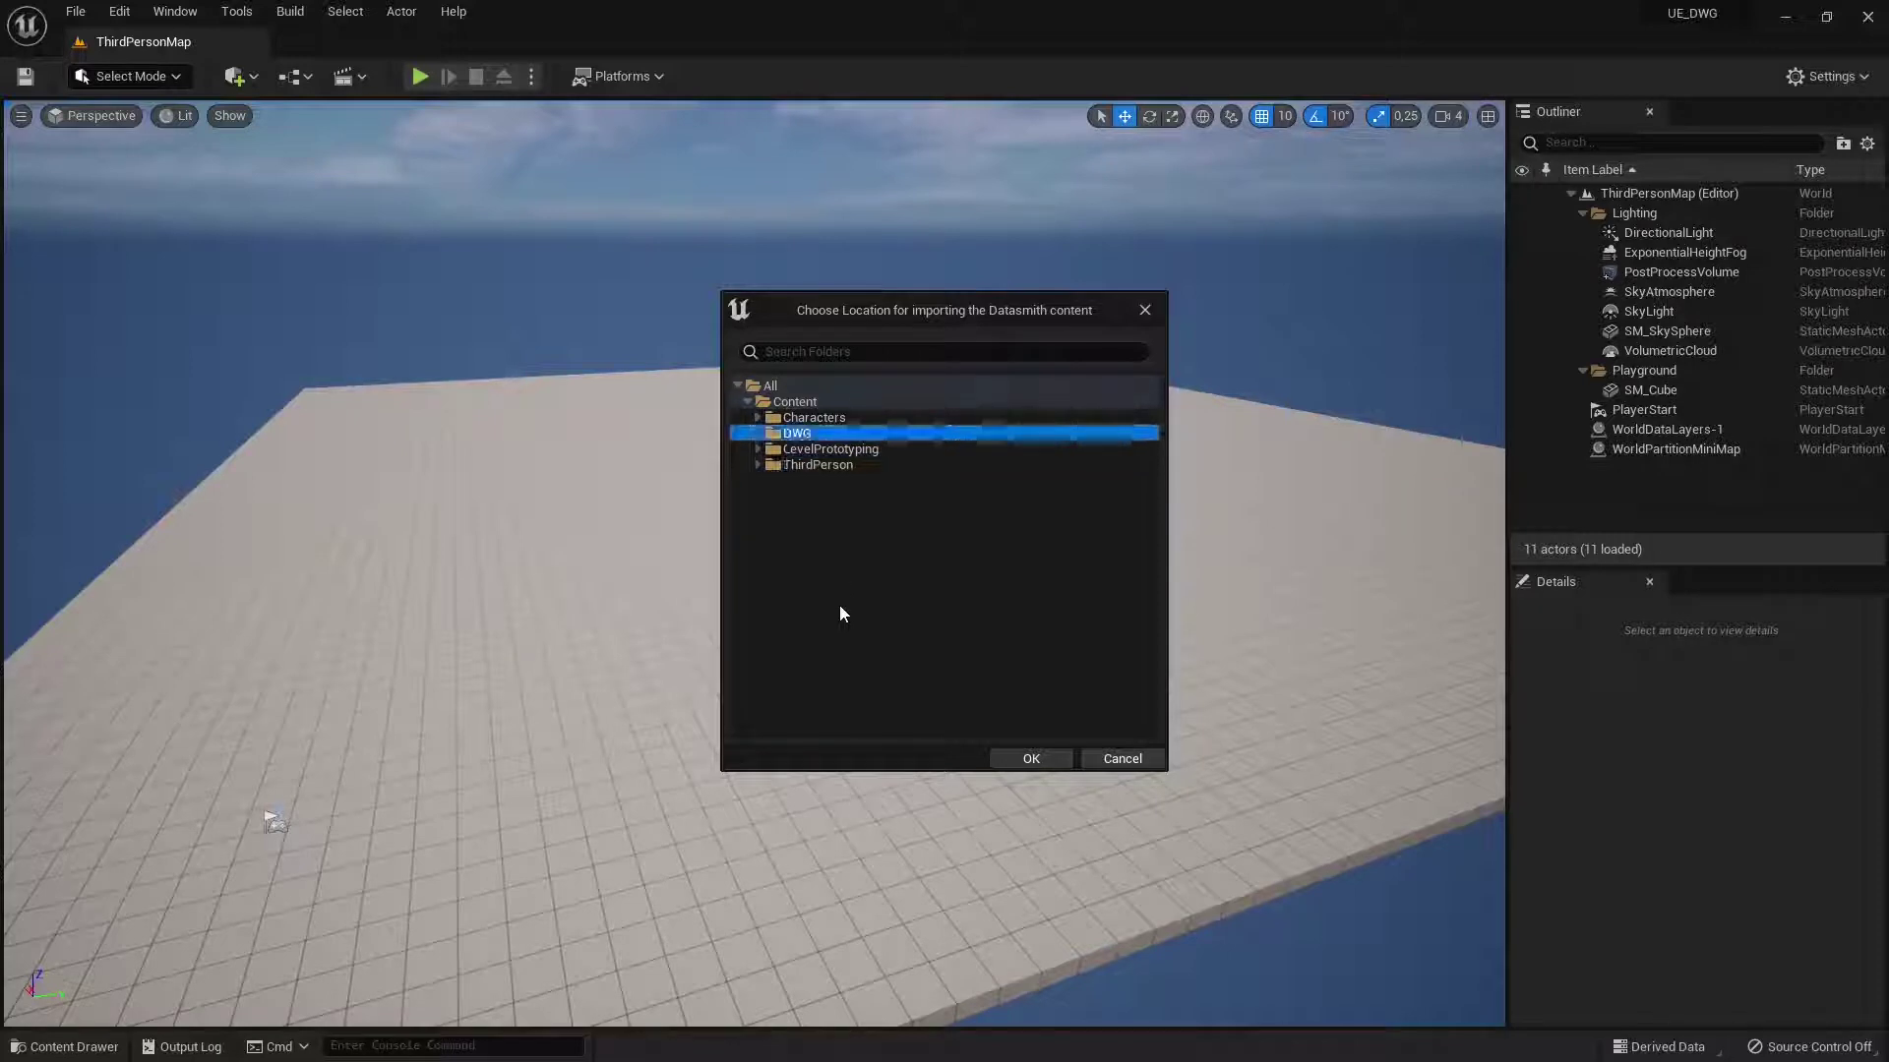
pyautogui.click(1031, 759)
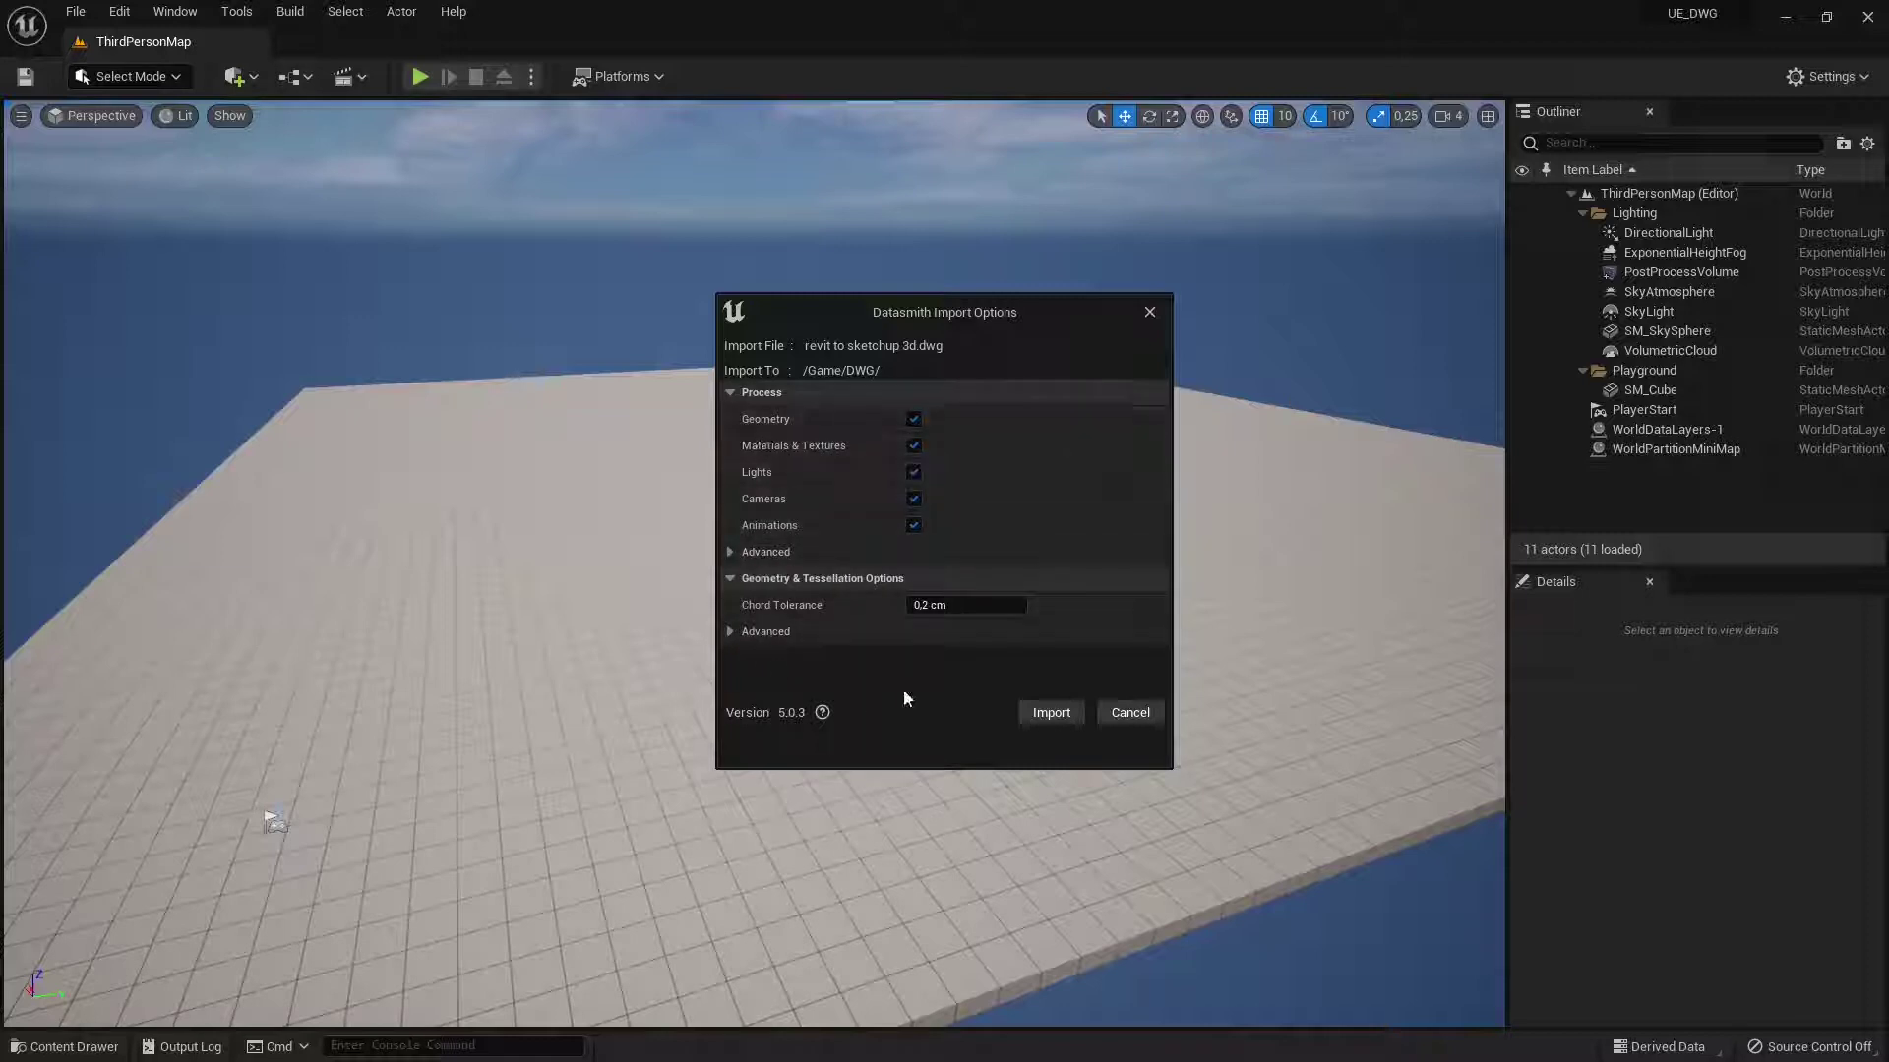
pyautogui.click(1050, 716)
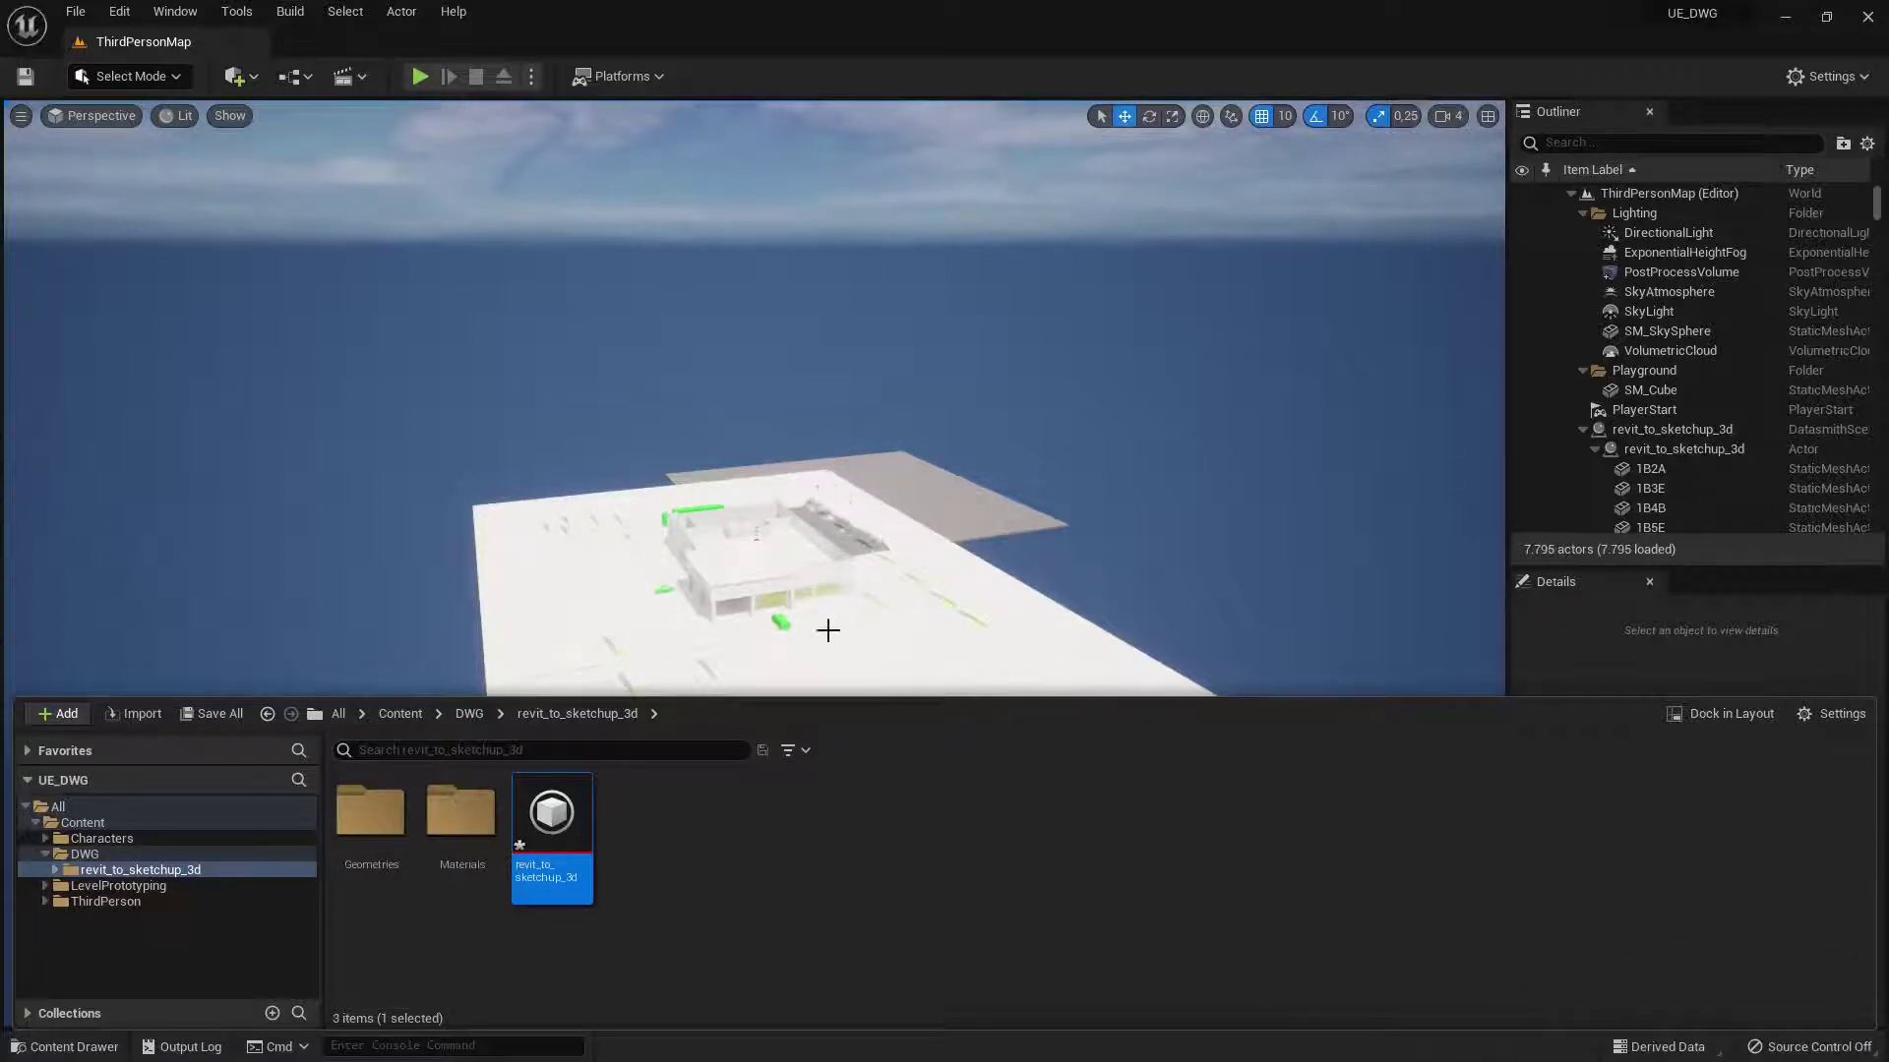
# Examine the imported building in the level and the meshes in its Geometries folder.
pyautogui.moveTo(811, 623); pyautogui.dragTo(834, 632, button='right')
pyautogui.press('a')
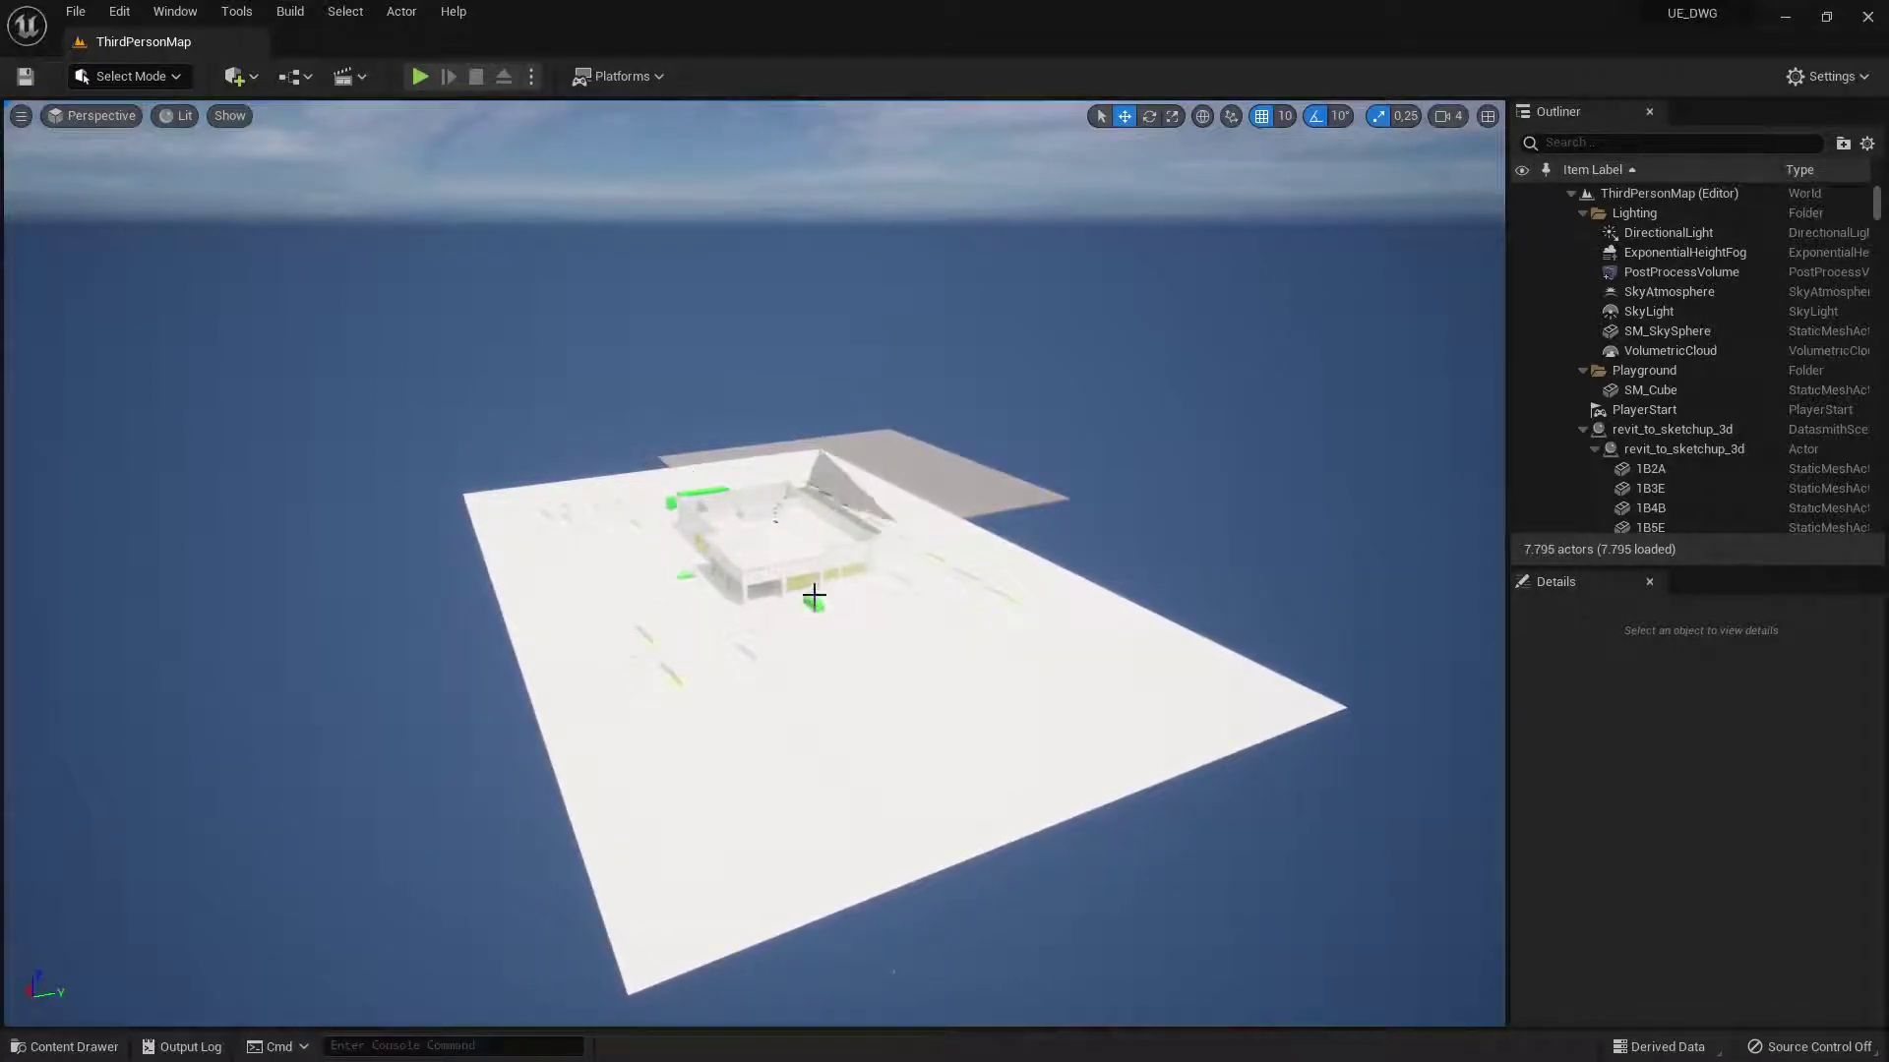
pyautogui.click(65, 1047)
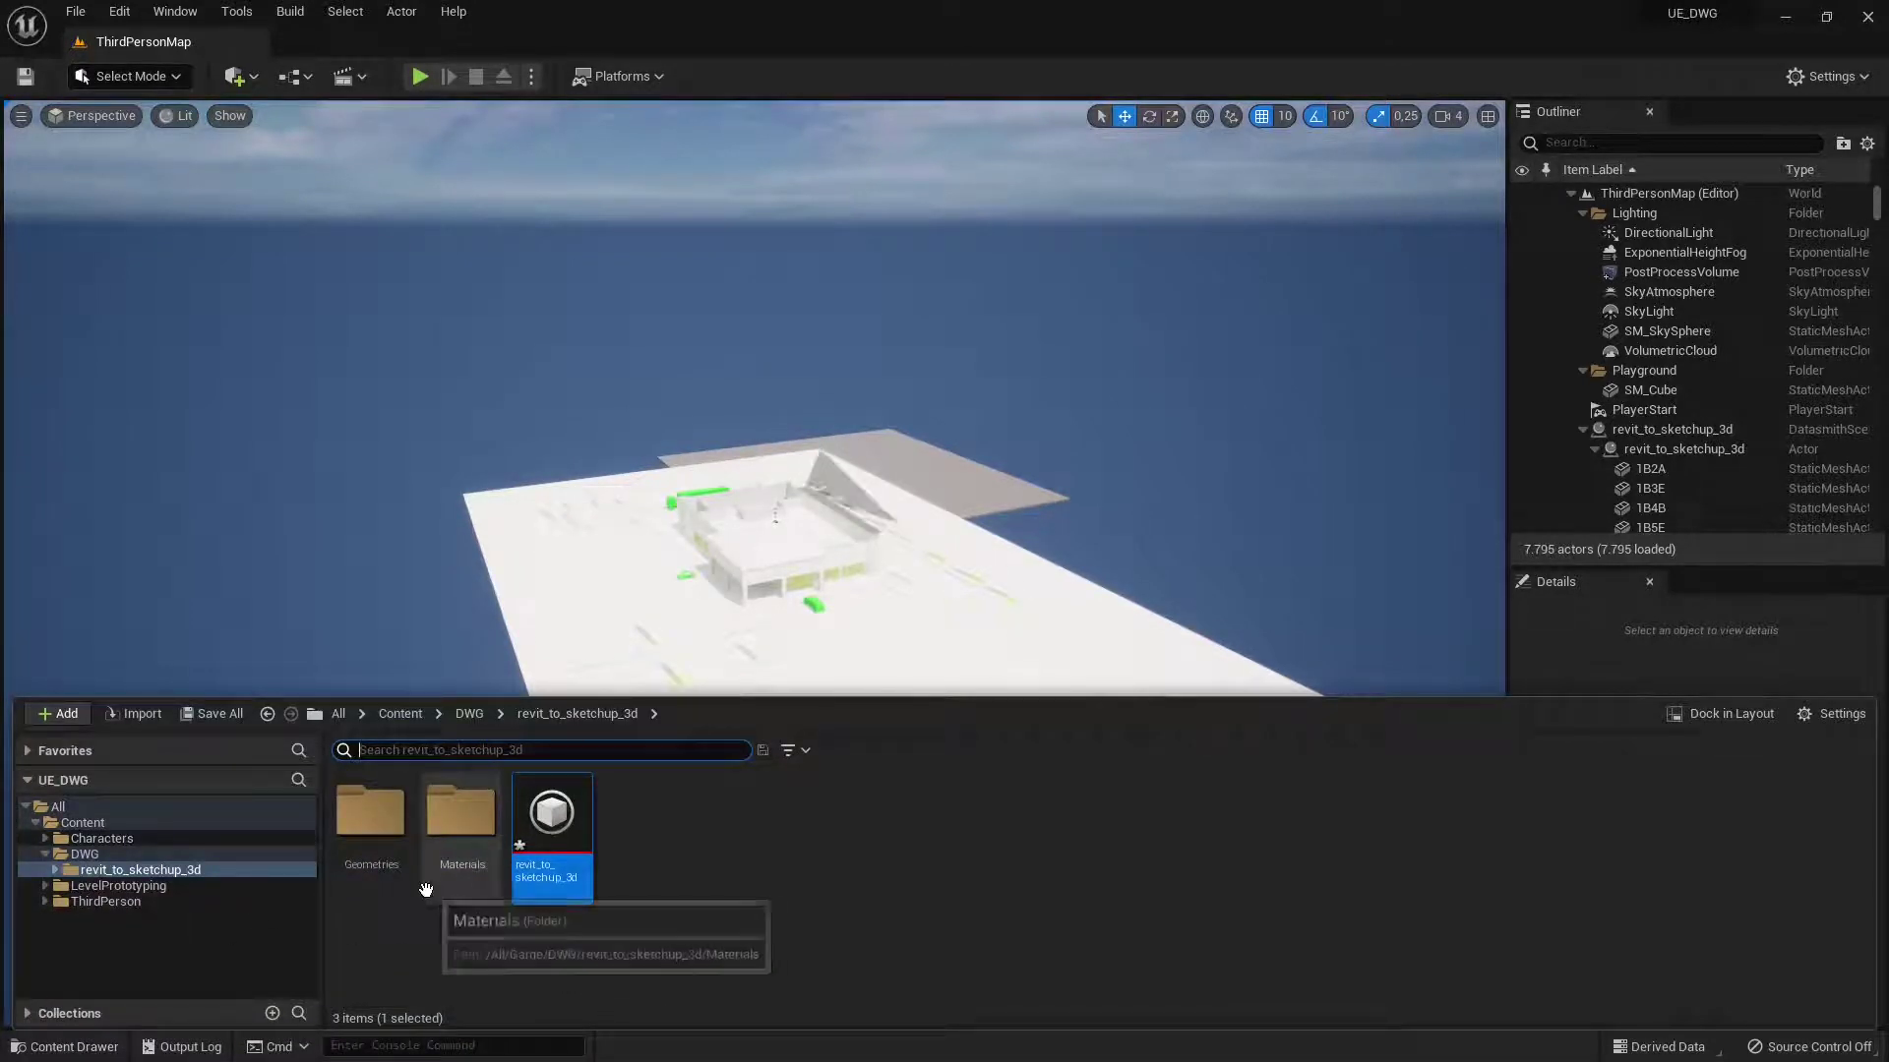
pyautogui.doubleClick(368, 826)
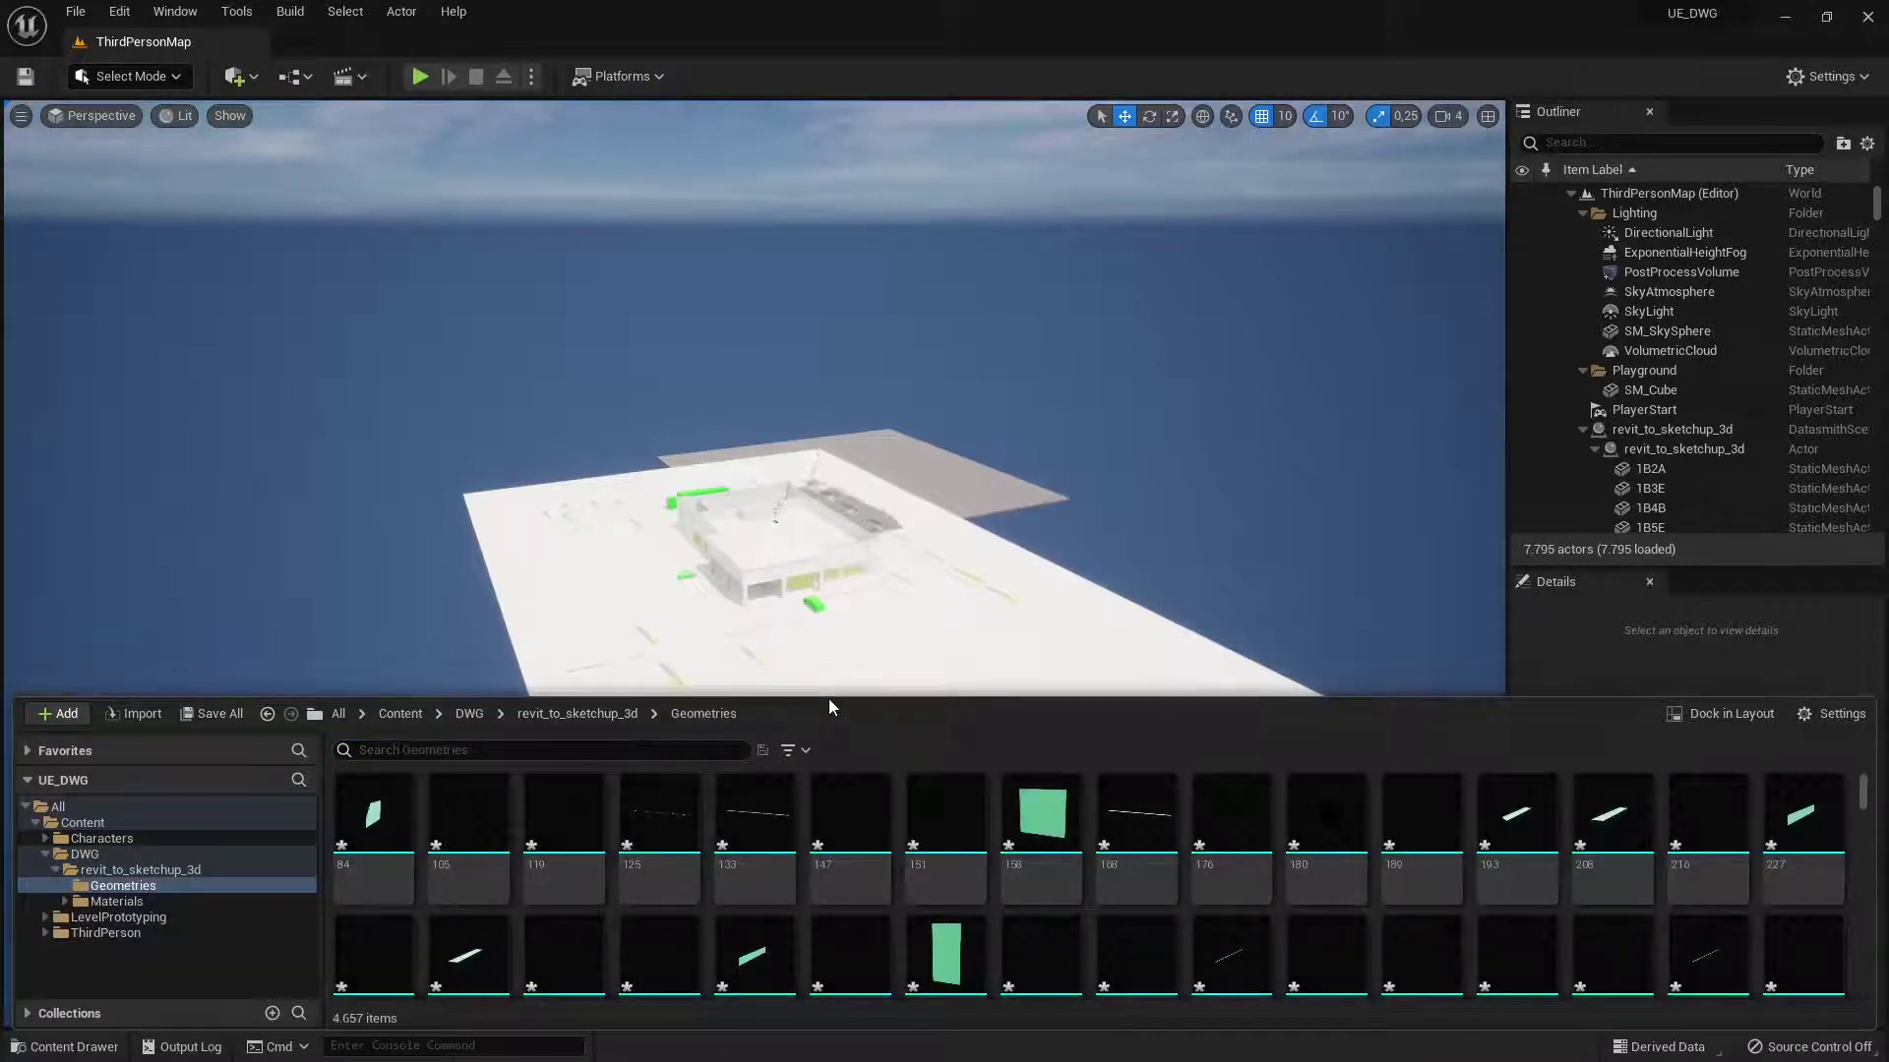
pyautogui.click(832, 691)
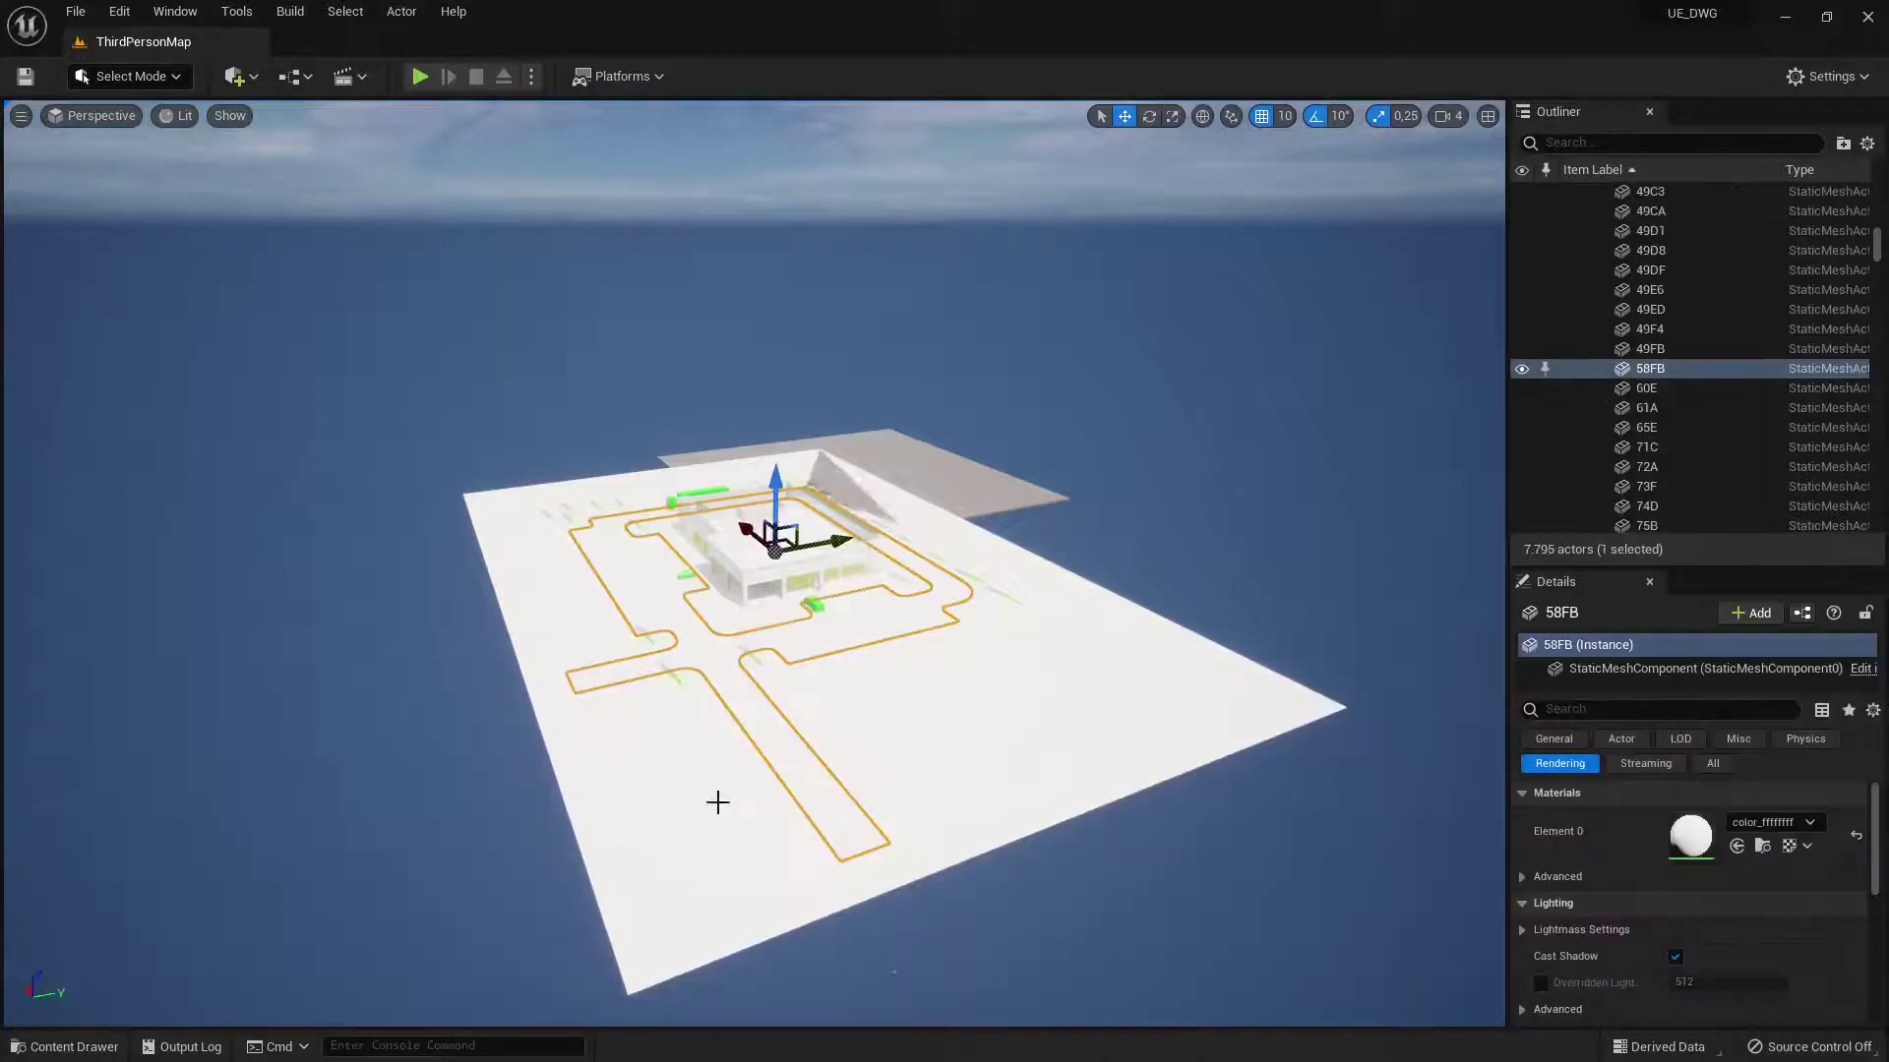
pyautogui.click(64, 1047)
pyautogui.scroll(-2, 718, 866)
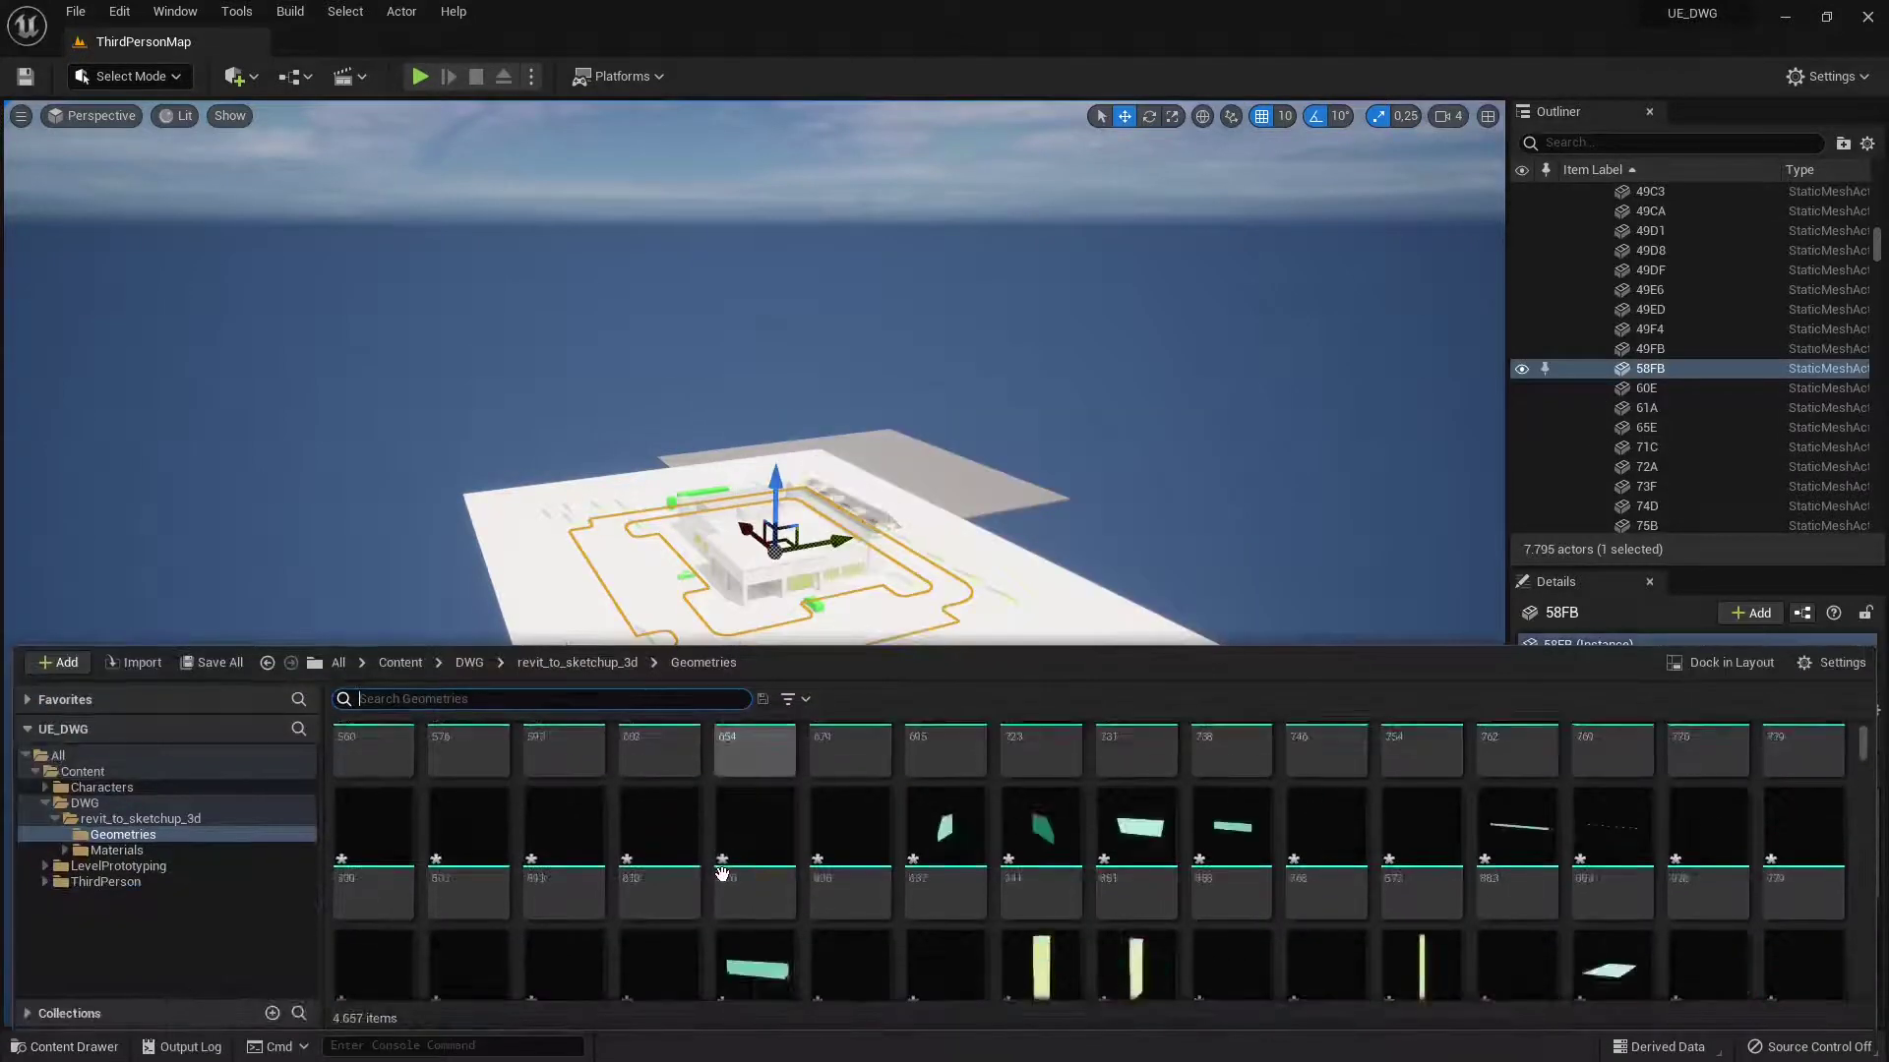
pyautogui.scroll(-10, 723, 872)
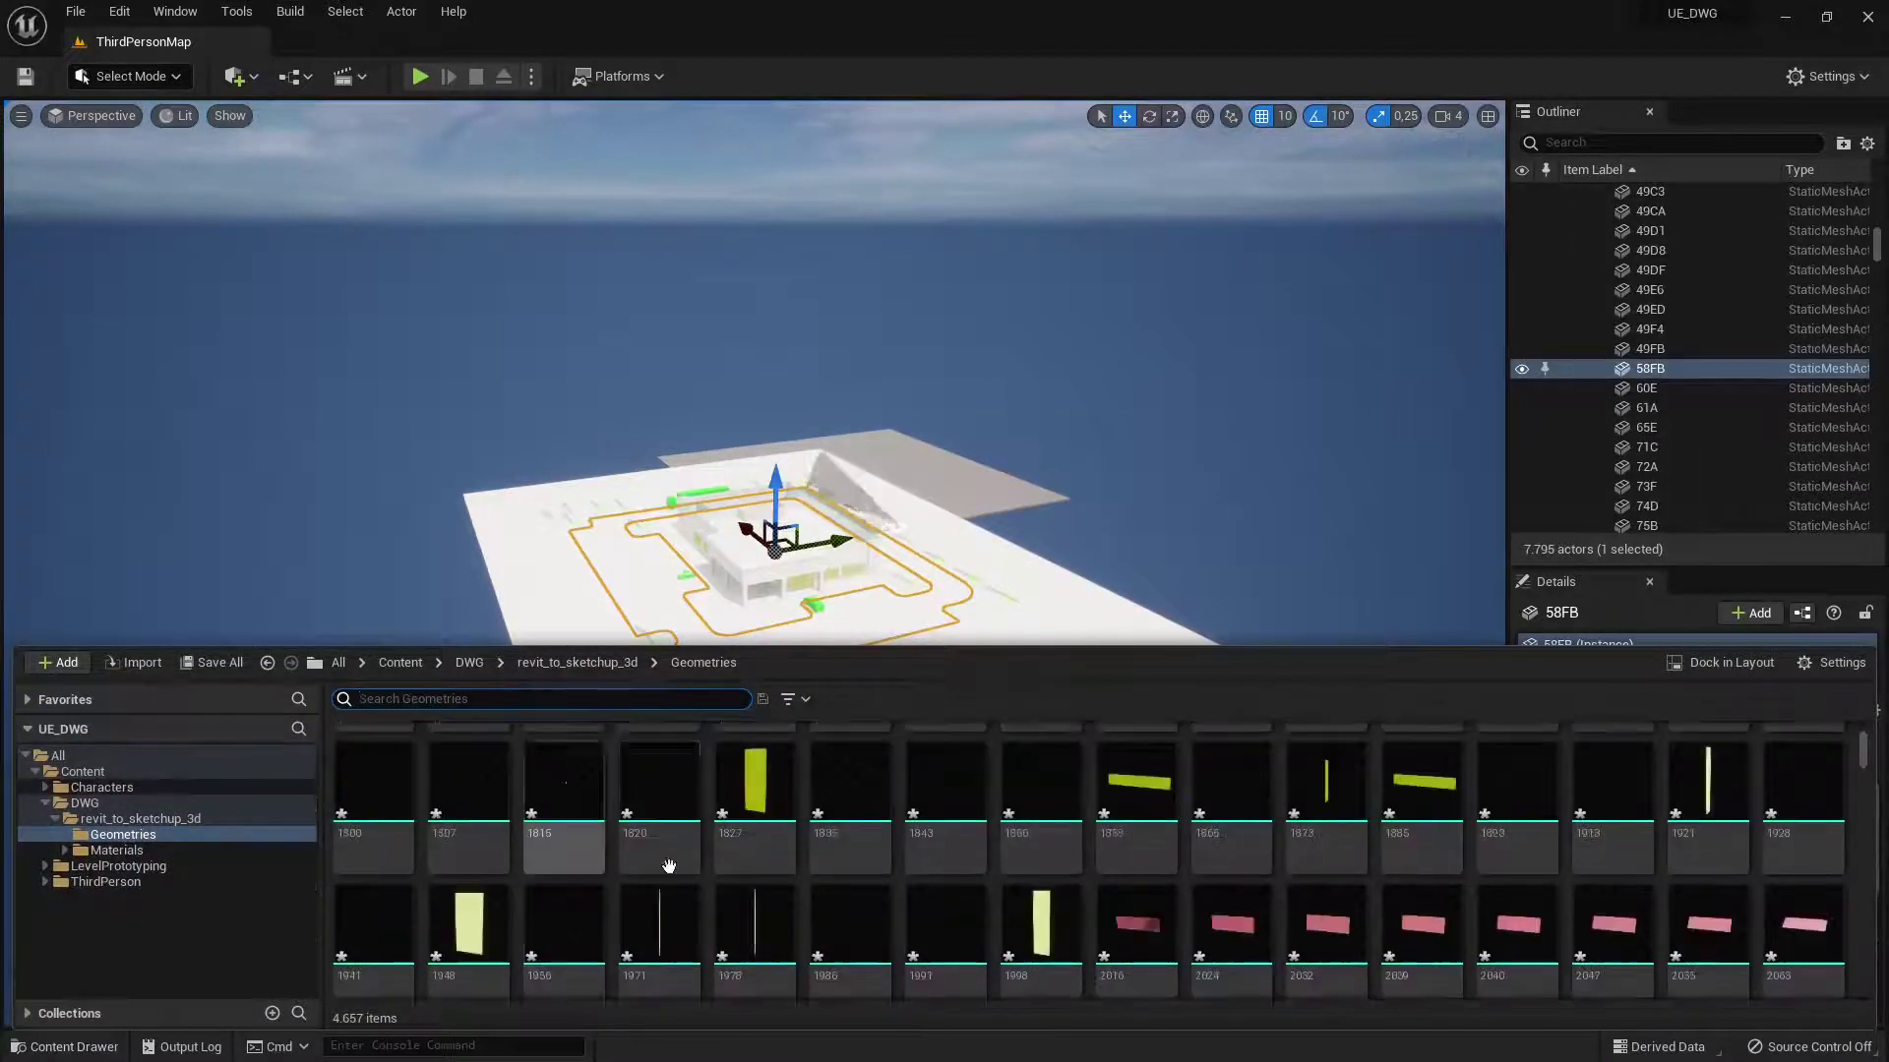
pyautogui.scroll(-10, 709, 859)
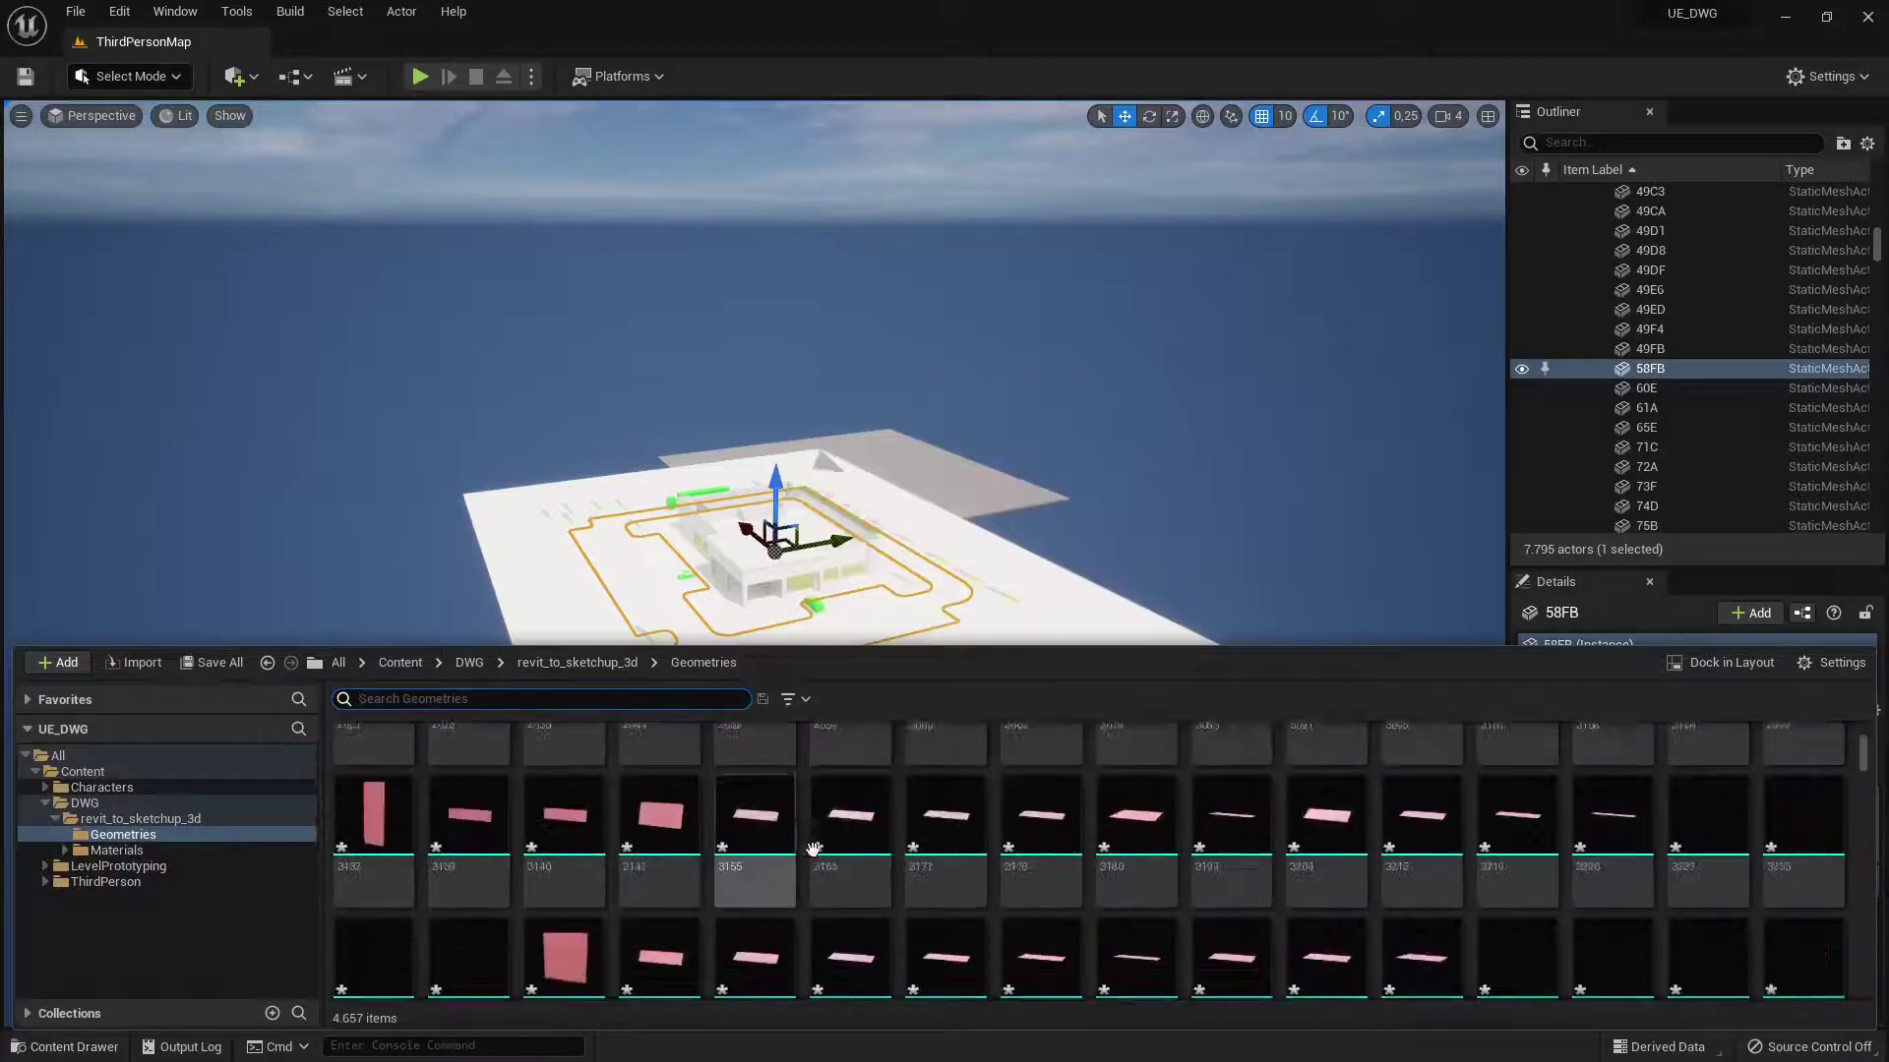
pyautogui.scroll(-2, 837, 852)
# Examine the imported Materials folder and open the material instance color_cc6666ff to inspect its parameters and preview.
pyautogui.click(610, 665)
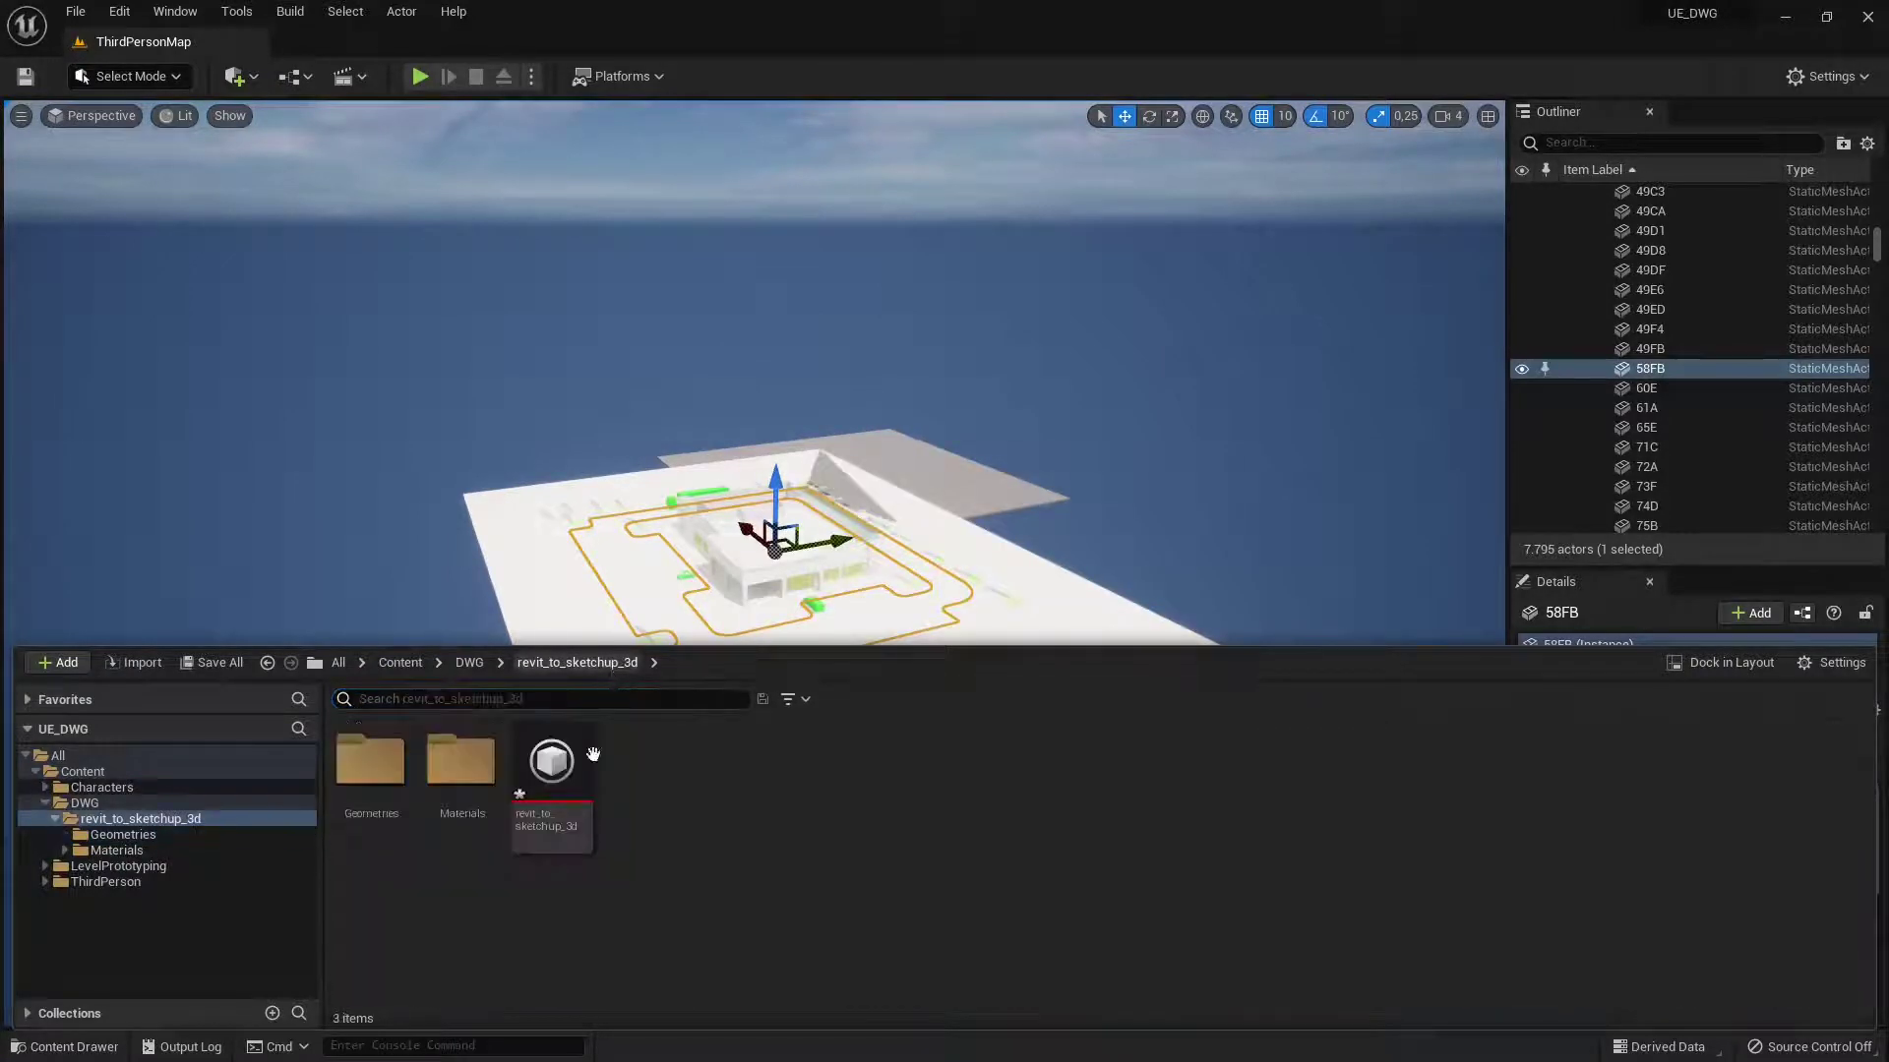
pyautogui.doubleClick(462, 762)
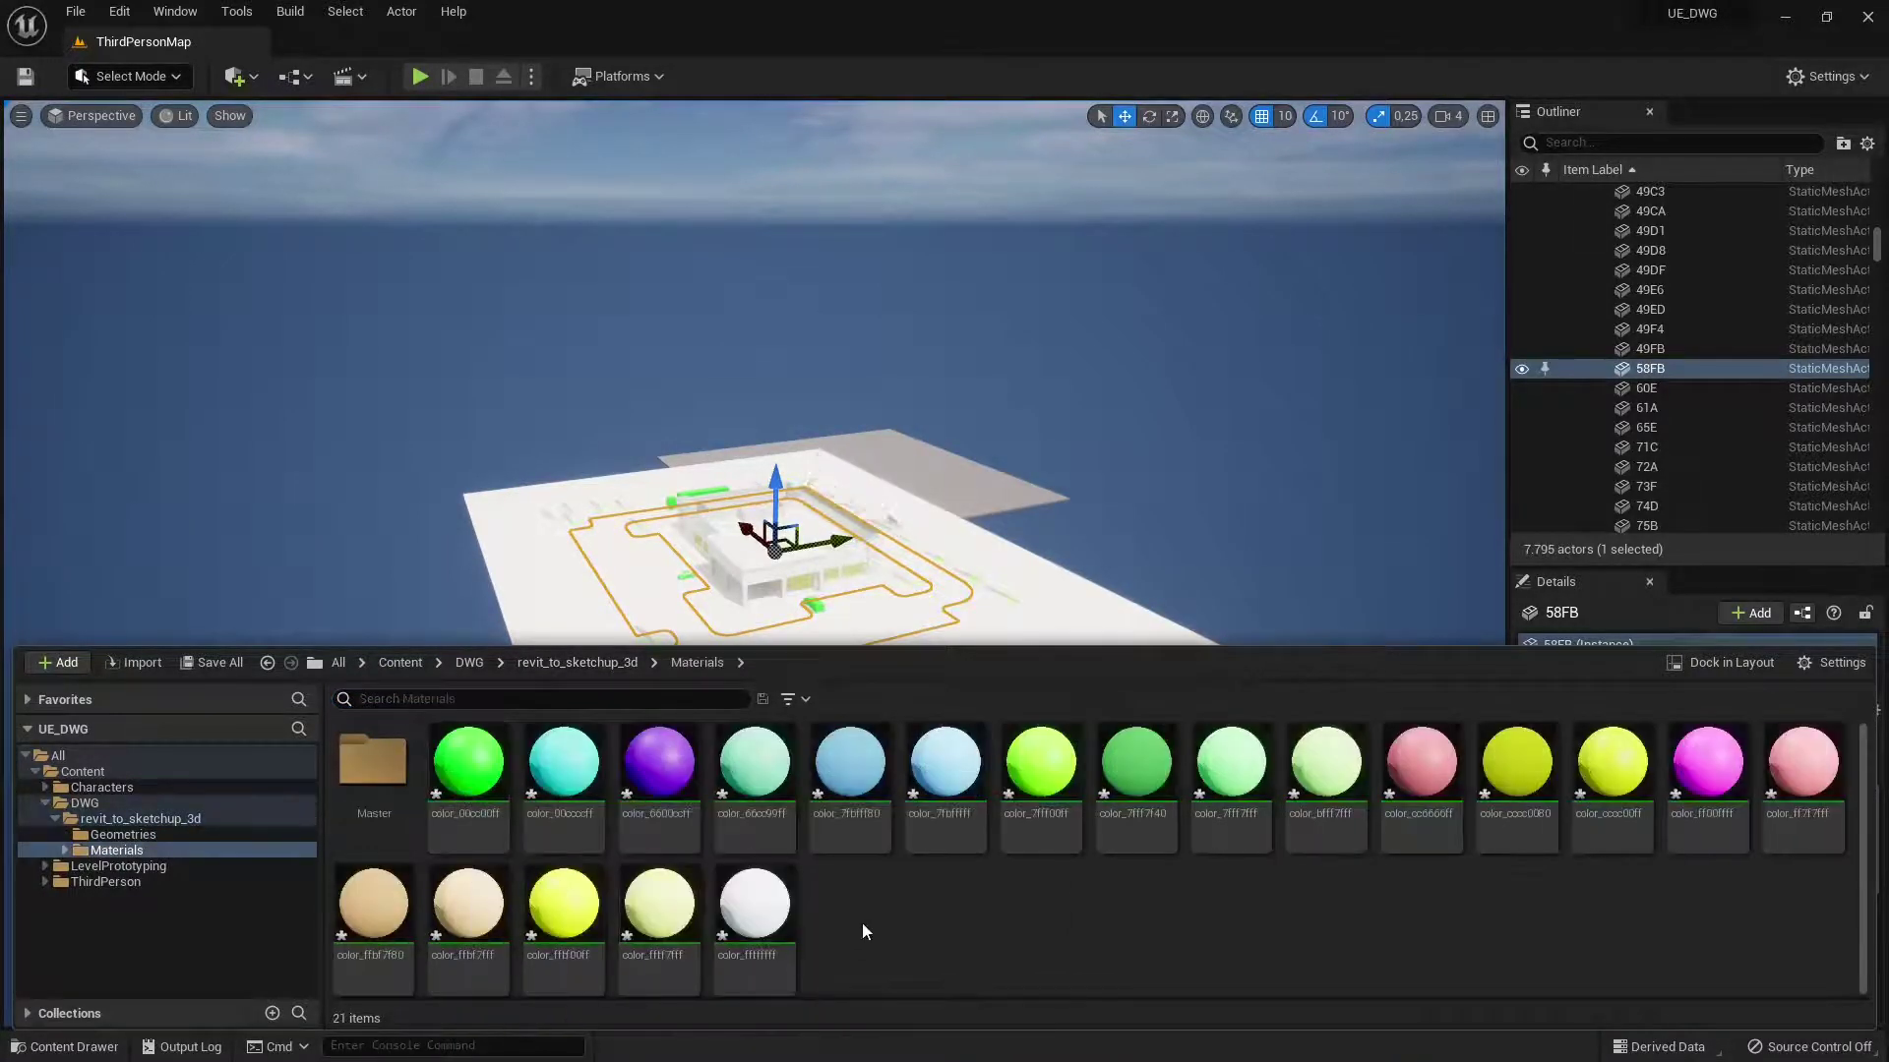
pyautogui.click(1421, 753)
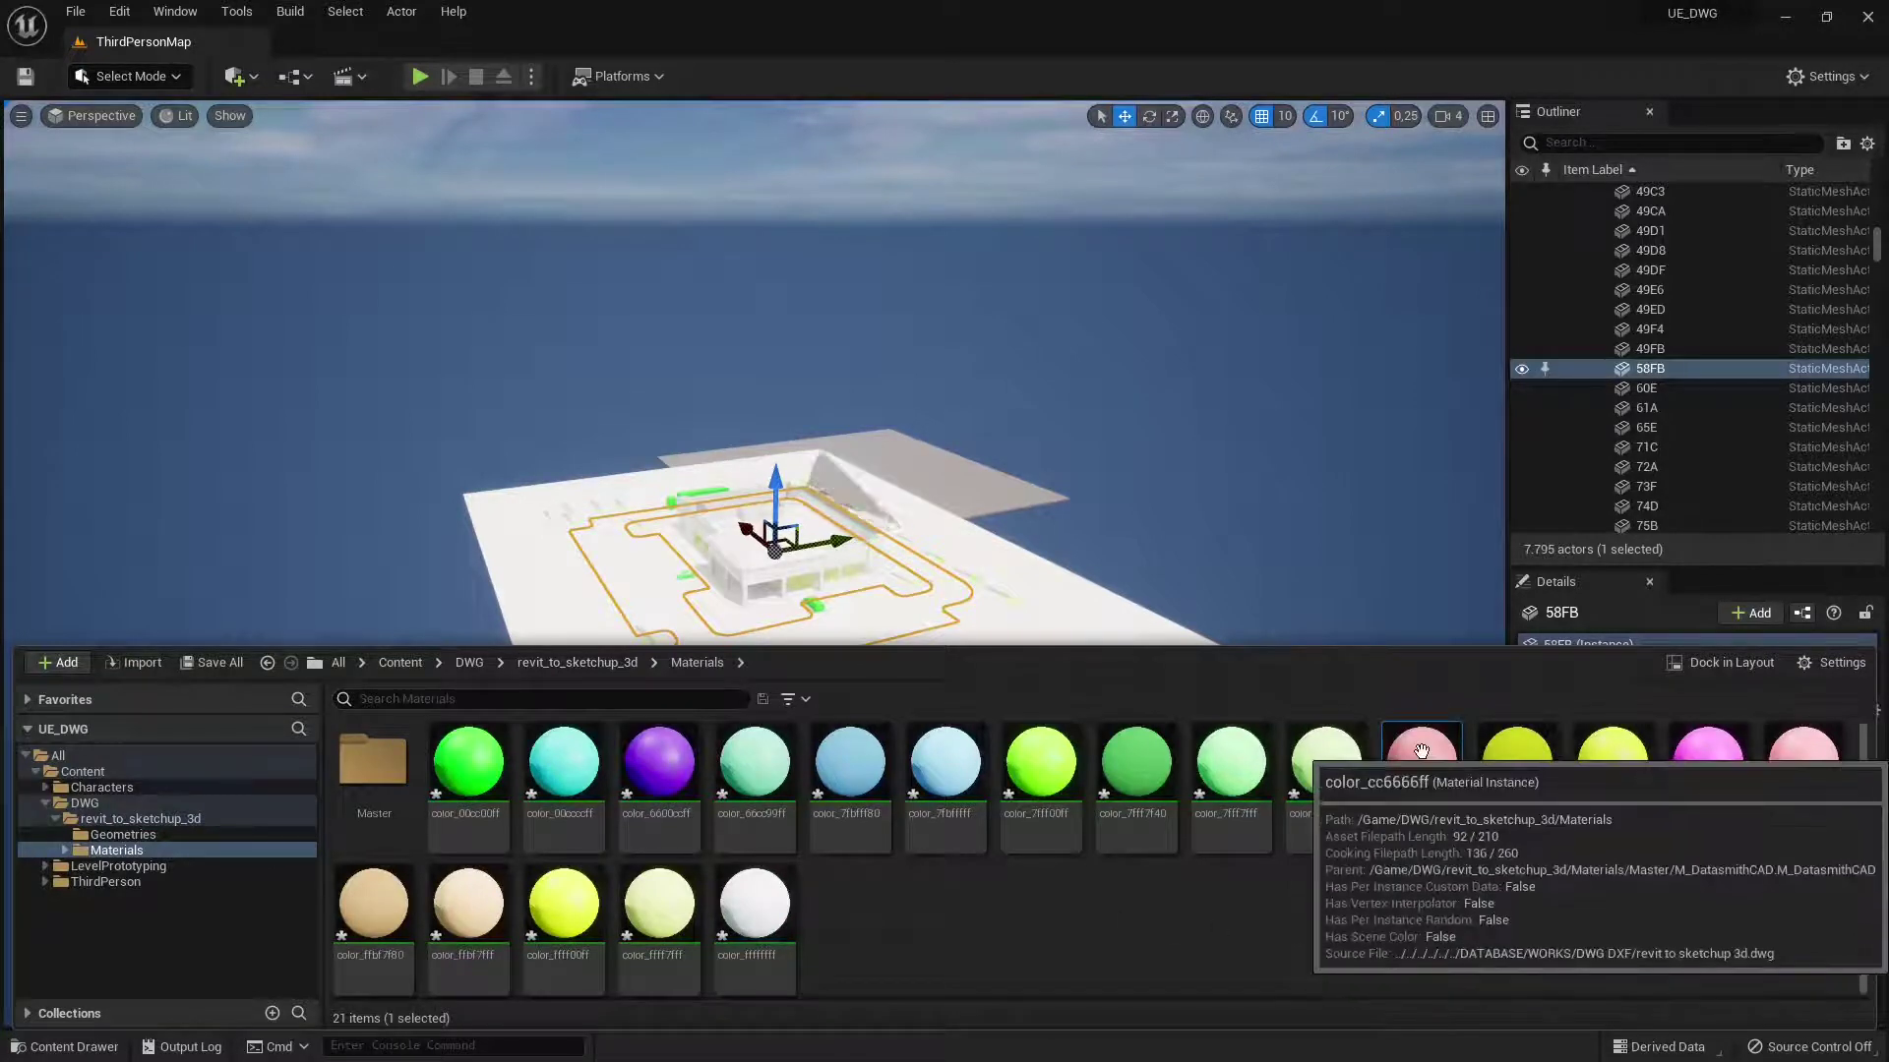
pyautogui.doubleClick(1422, 753)
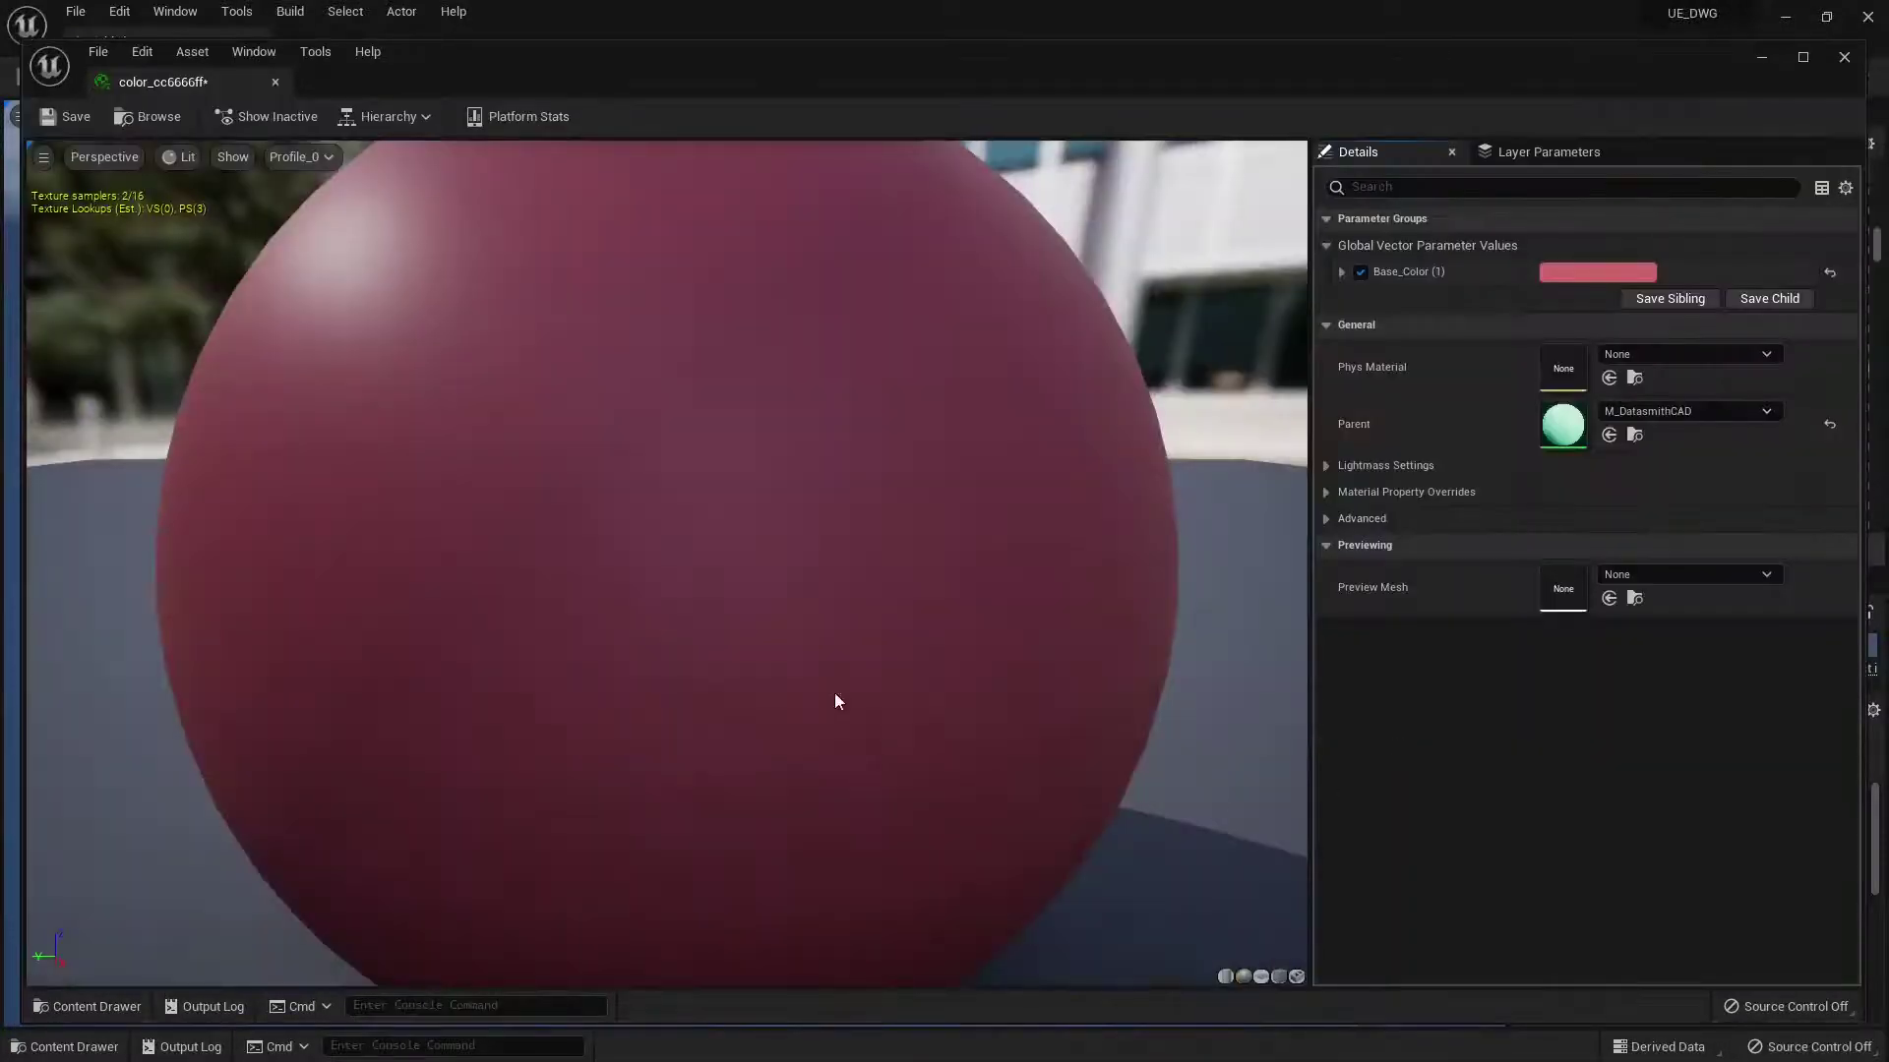
pyautogui.scroll(-3, 834, 702)
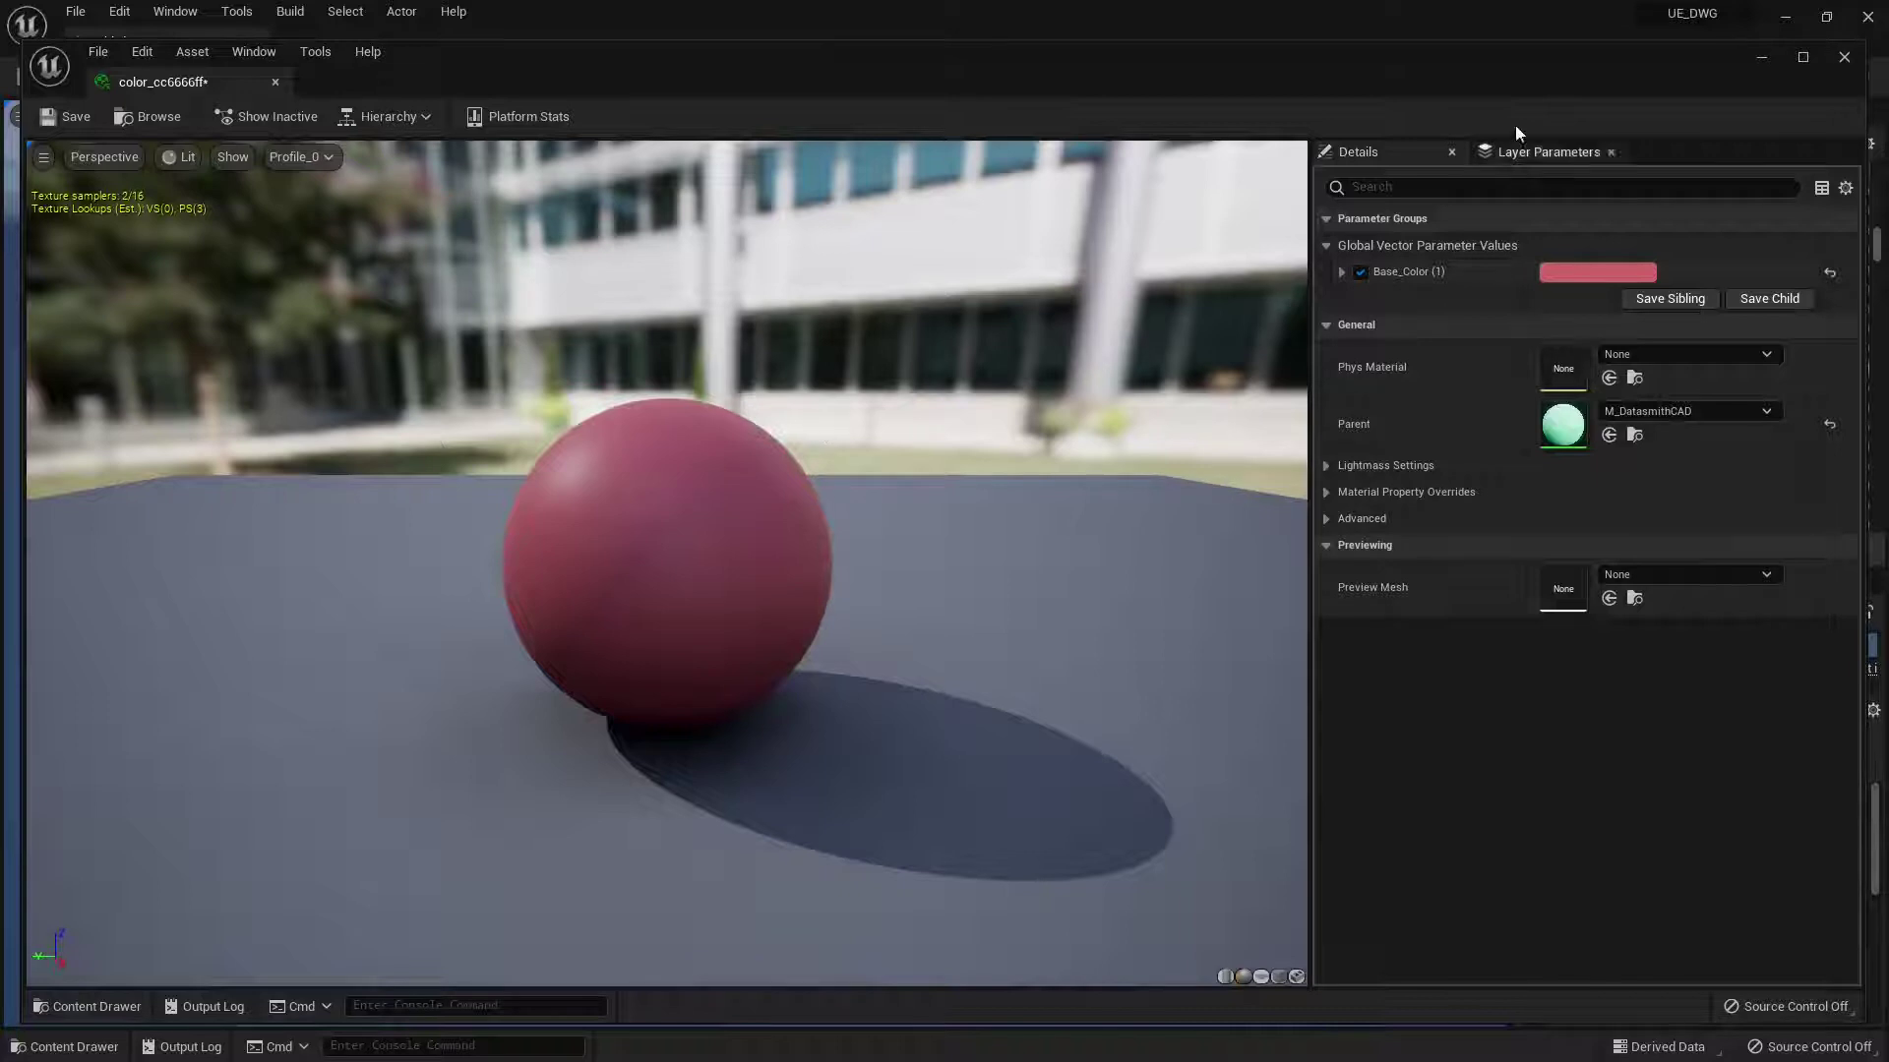
# Close the material instance editor and select the SM_Cube floor plate beside the imported building.
pyautogui.click(1844, 59)
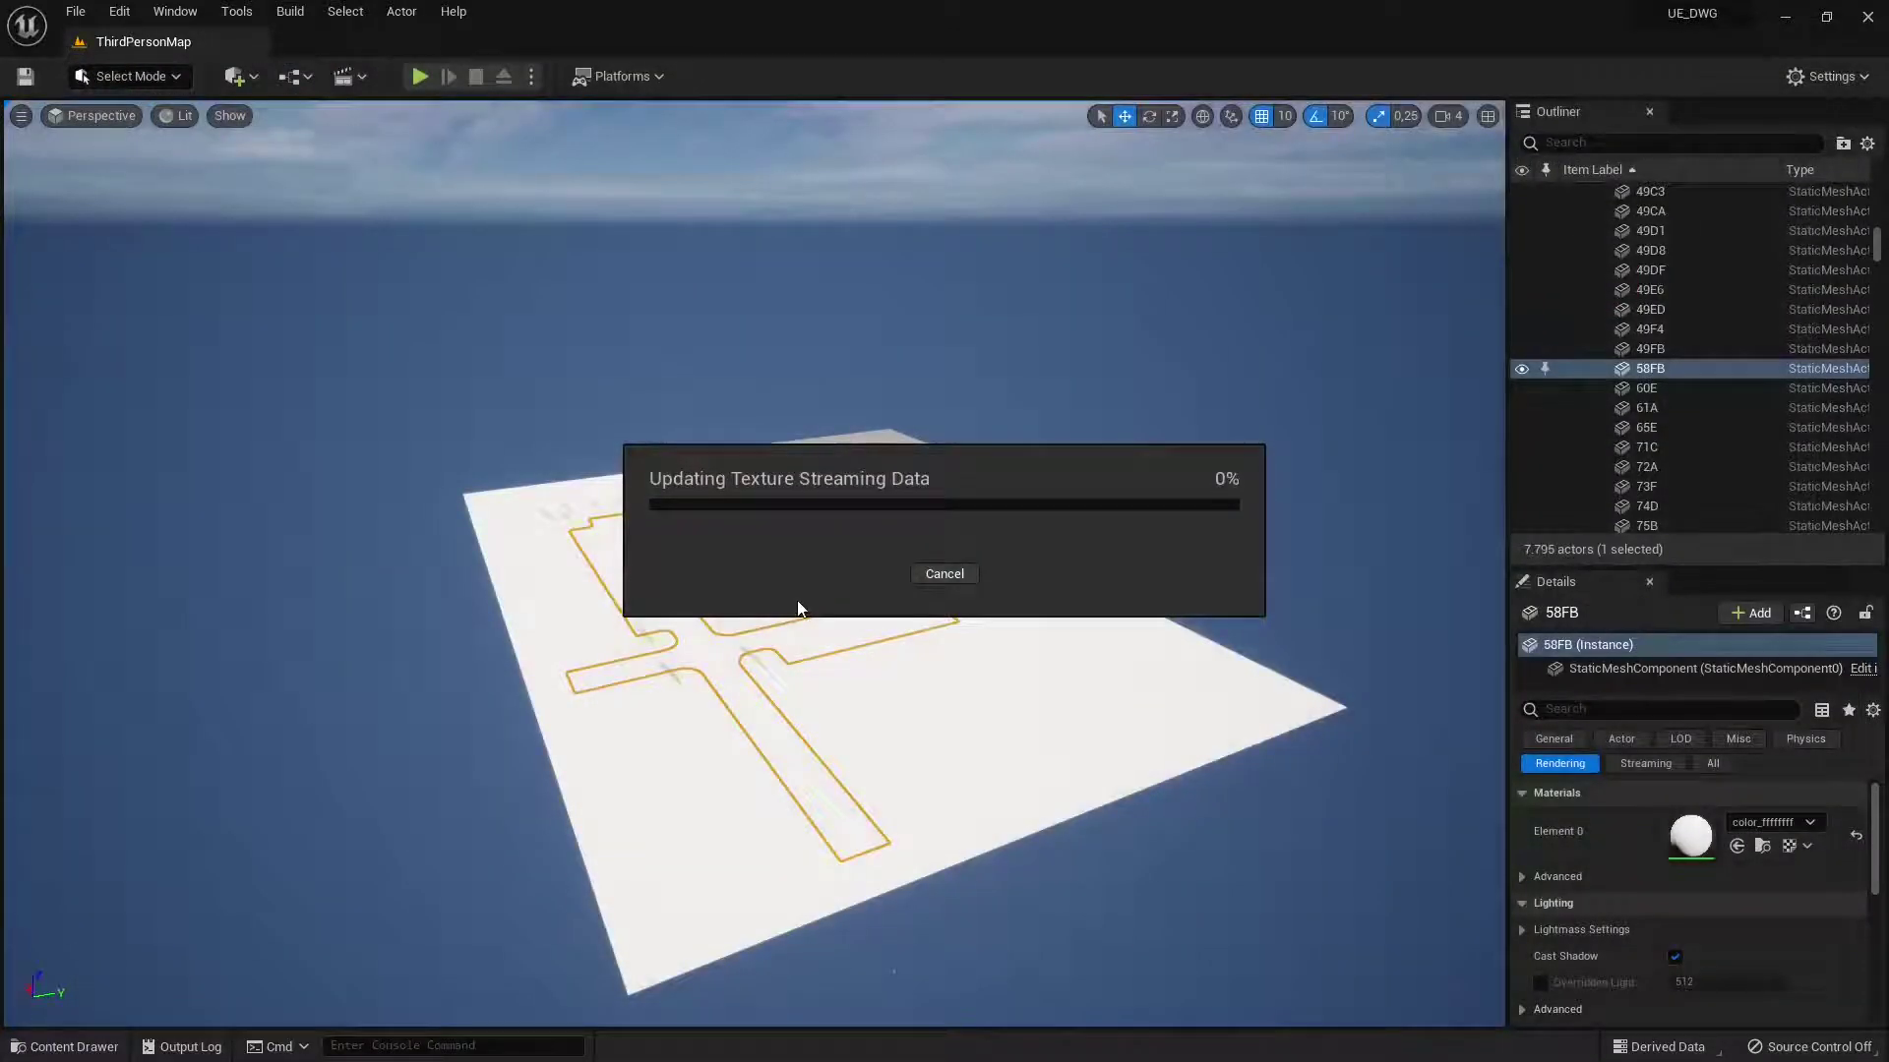
pyautogui.click(1065, 455)
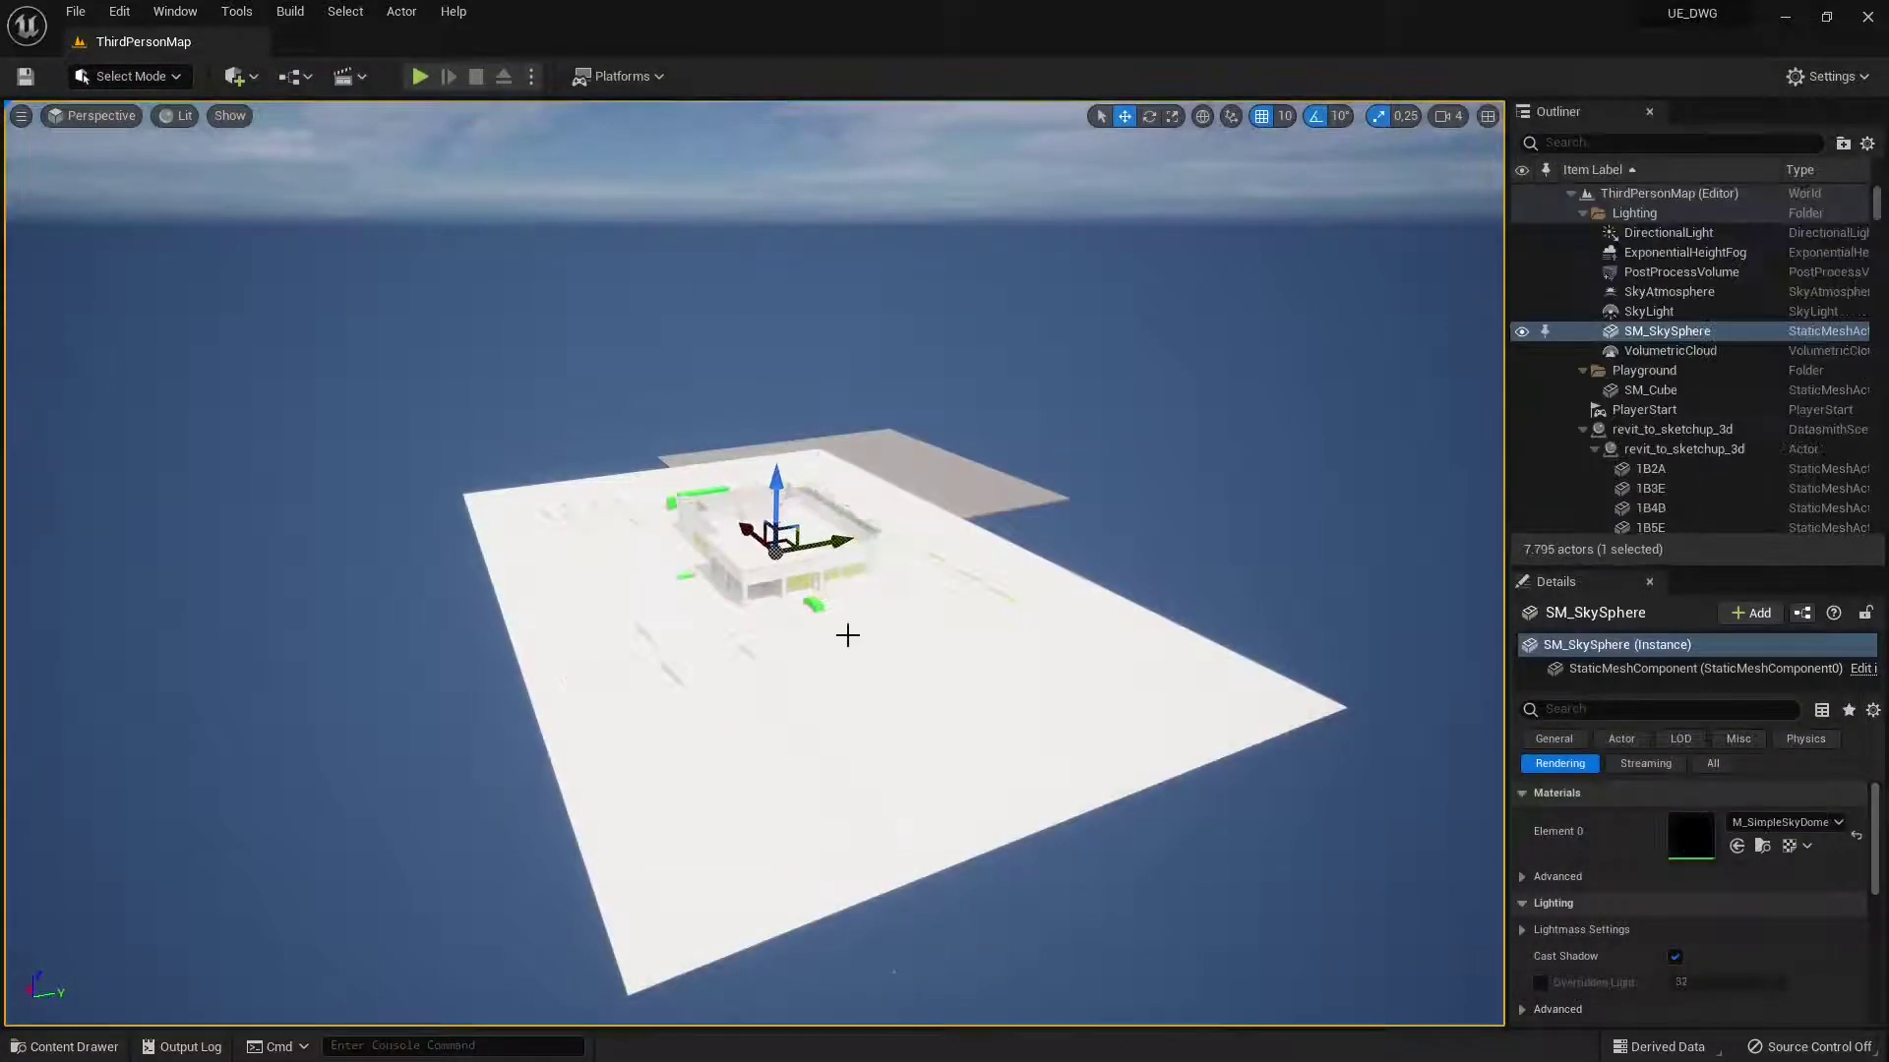
pyautogui.moveTo(802, 646); pyautogui.dragTo(822, 646, button='right')
pyautogui.press('w')
pyautogui.moveTo(941, 430); pyautogui.dragTo(941, 454, button='right')
pyautogui.click(935, 384)
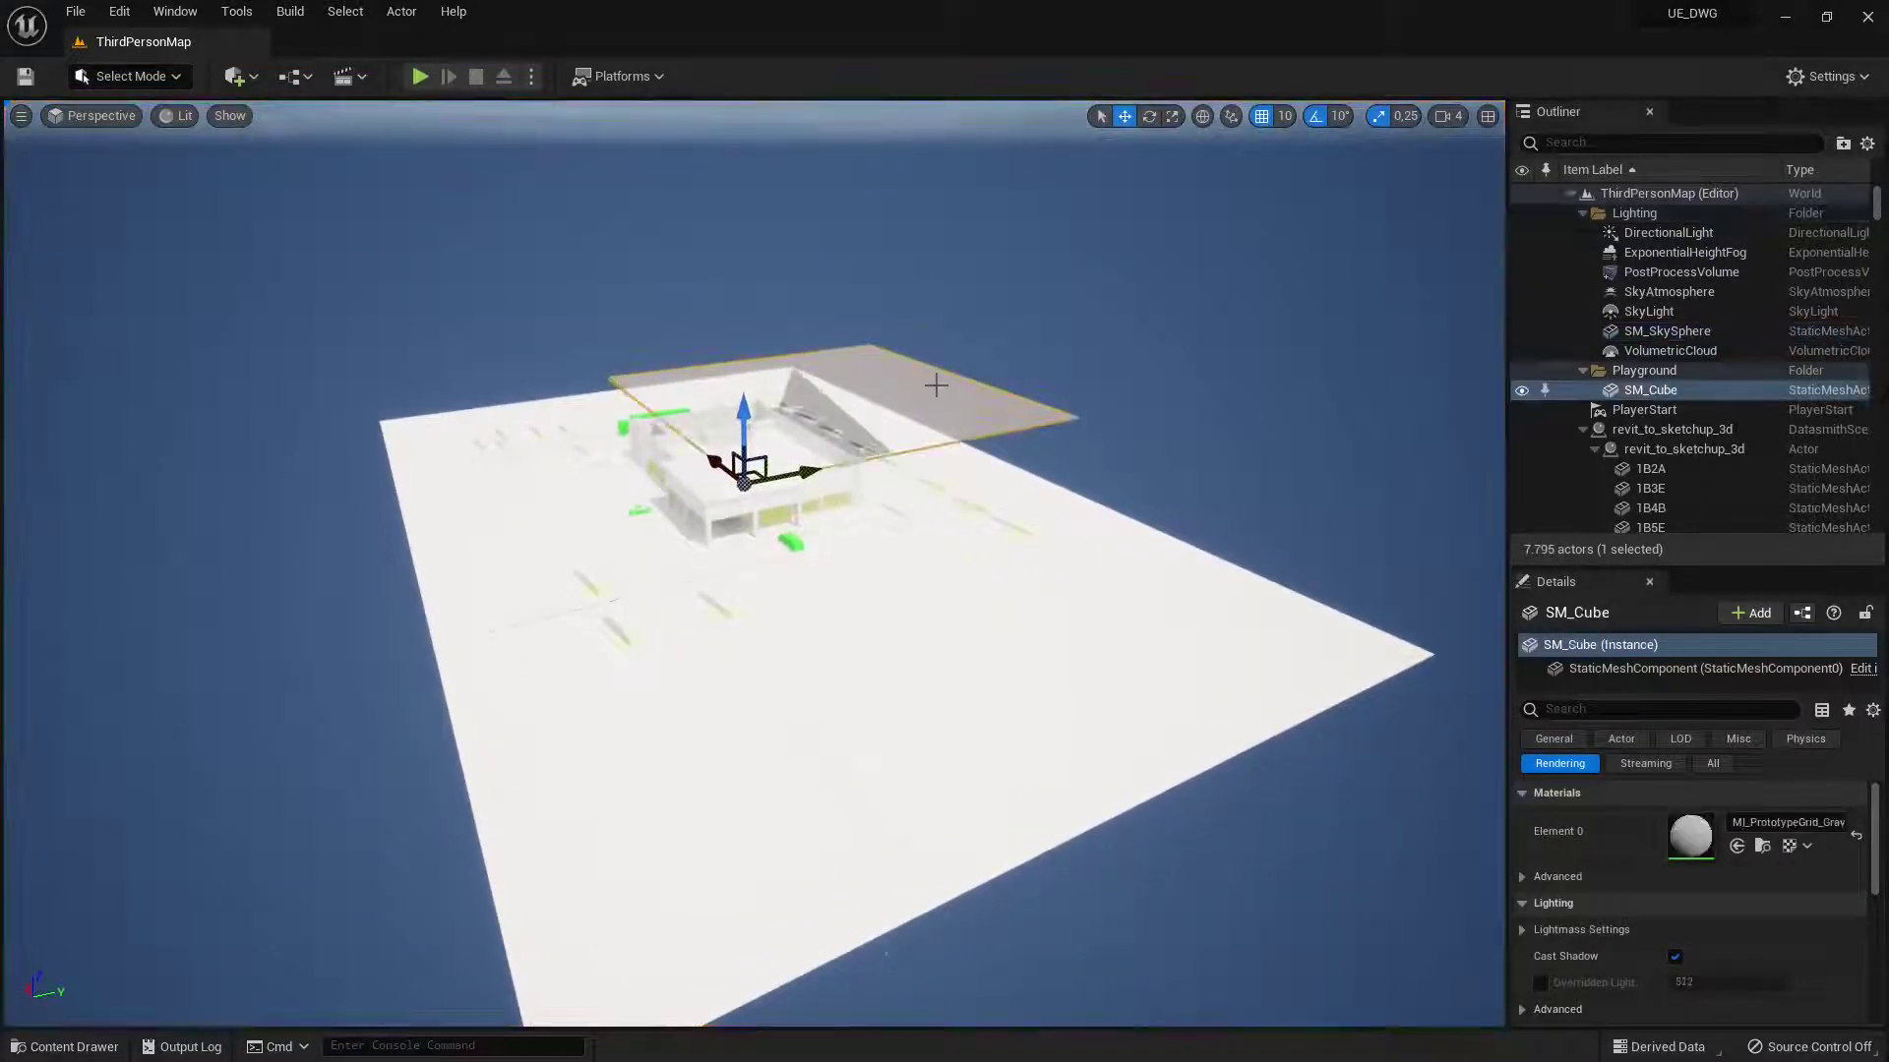
# Reposition and scale the SM_Cube floor horizontally to span the entire imported white ground, and align its height with that ground.
pyautogui.moveTo(772, 478); pyautogui.dragTo(458, 513)
pyautogui.hotkey('ctrl', 'z')
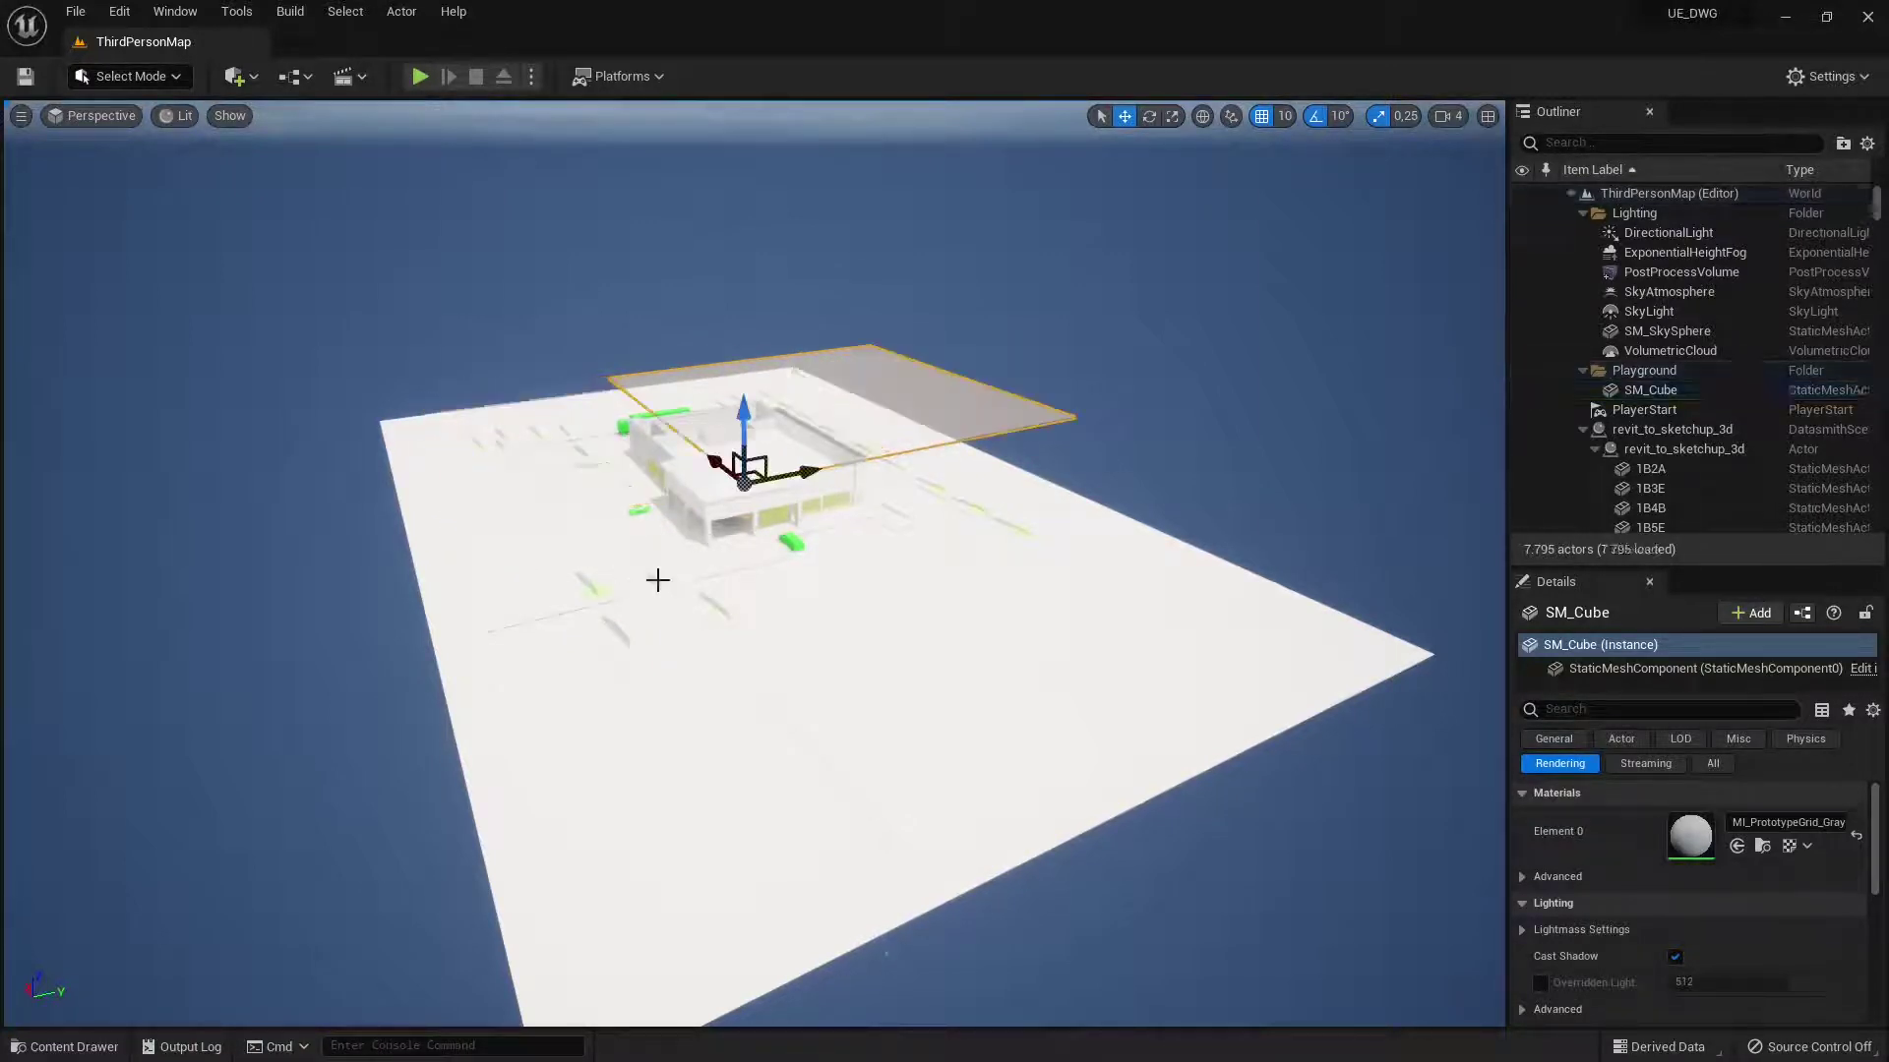
pyautogui.moveTo(772, 659); pyautogui.dragTo(722, 569, button='right')
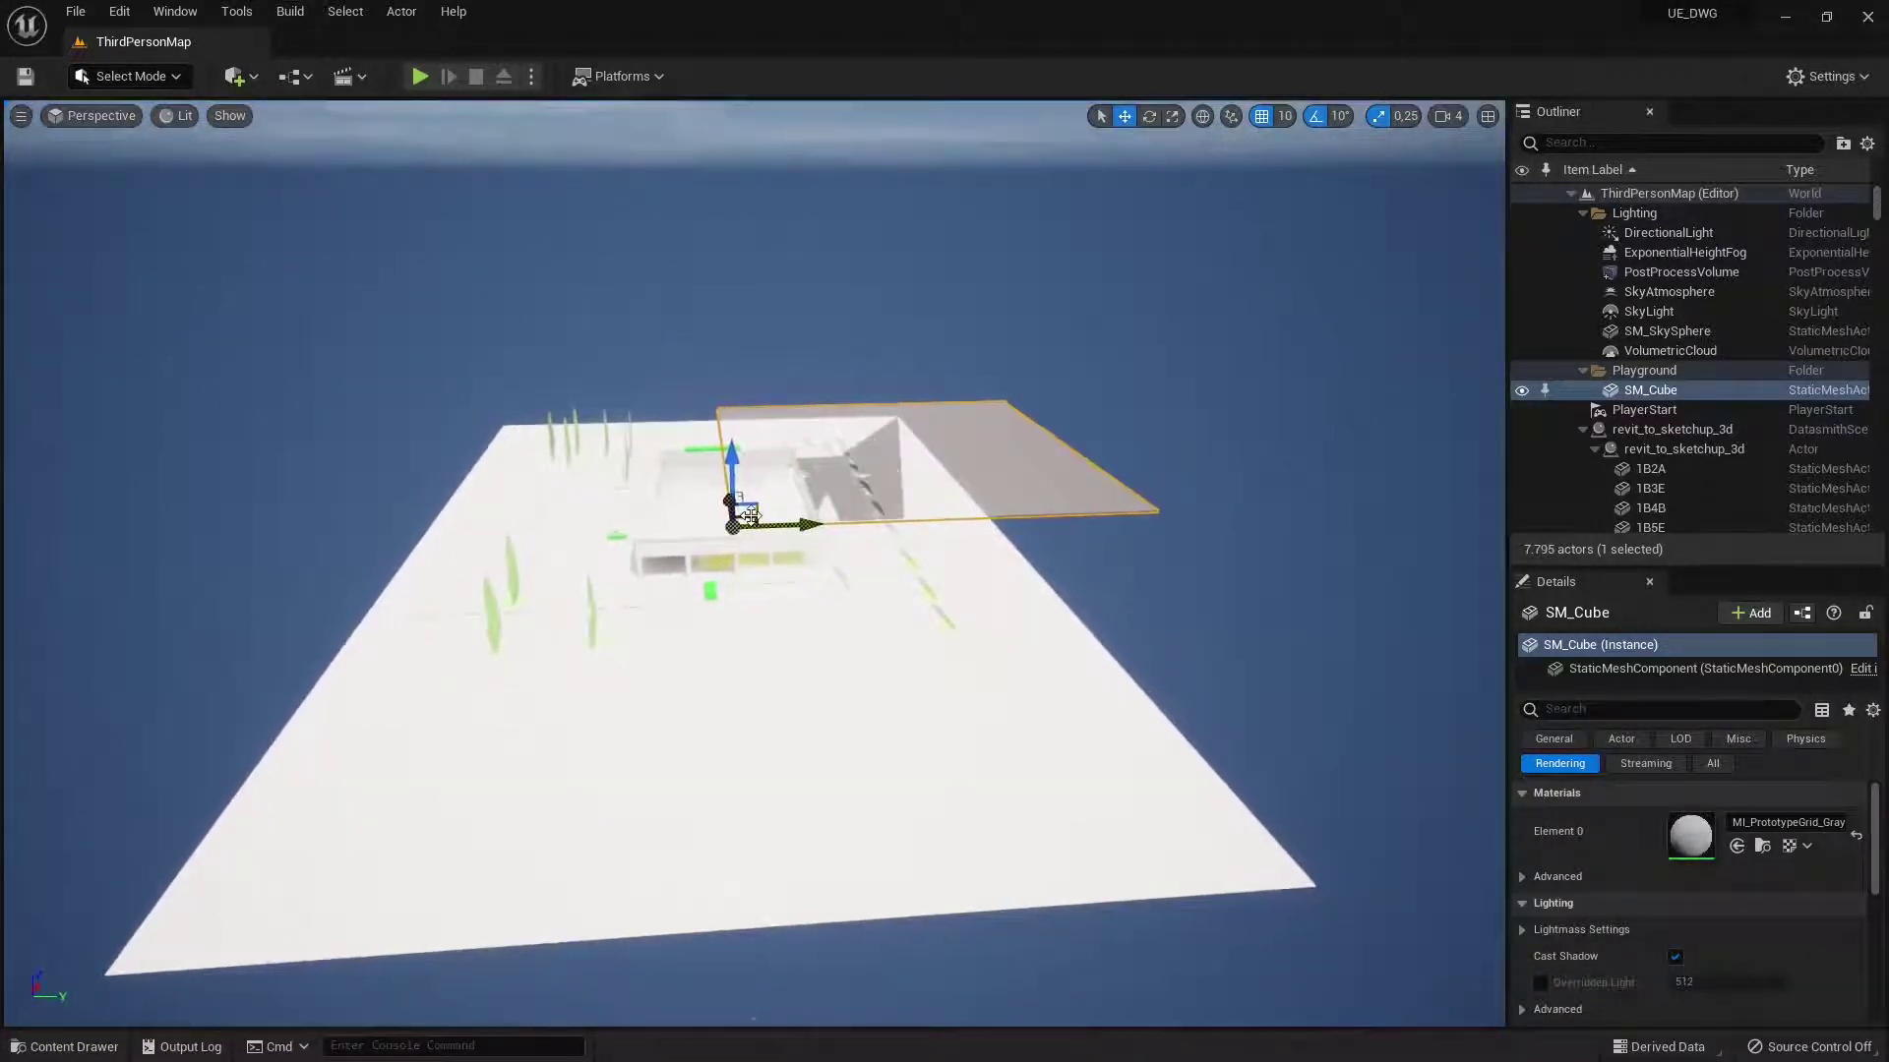
pyautogui.moveTo(749, 515); pyautogui.dragTo(188, 920)
pyautogui.click(1172, 115)
pyautogui.moveTo(187, 964); pyautogui.dragTo(246, 955)
pyautogui.moveTo(159, 906); pyautogui.dragTo(98, 921)
pyautogui.click(1124, 116)
pyautogui.moveTo(526, 694); pyautogui.dragTo(543, 702)
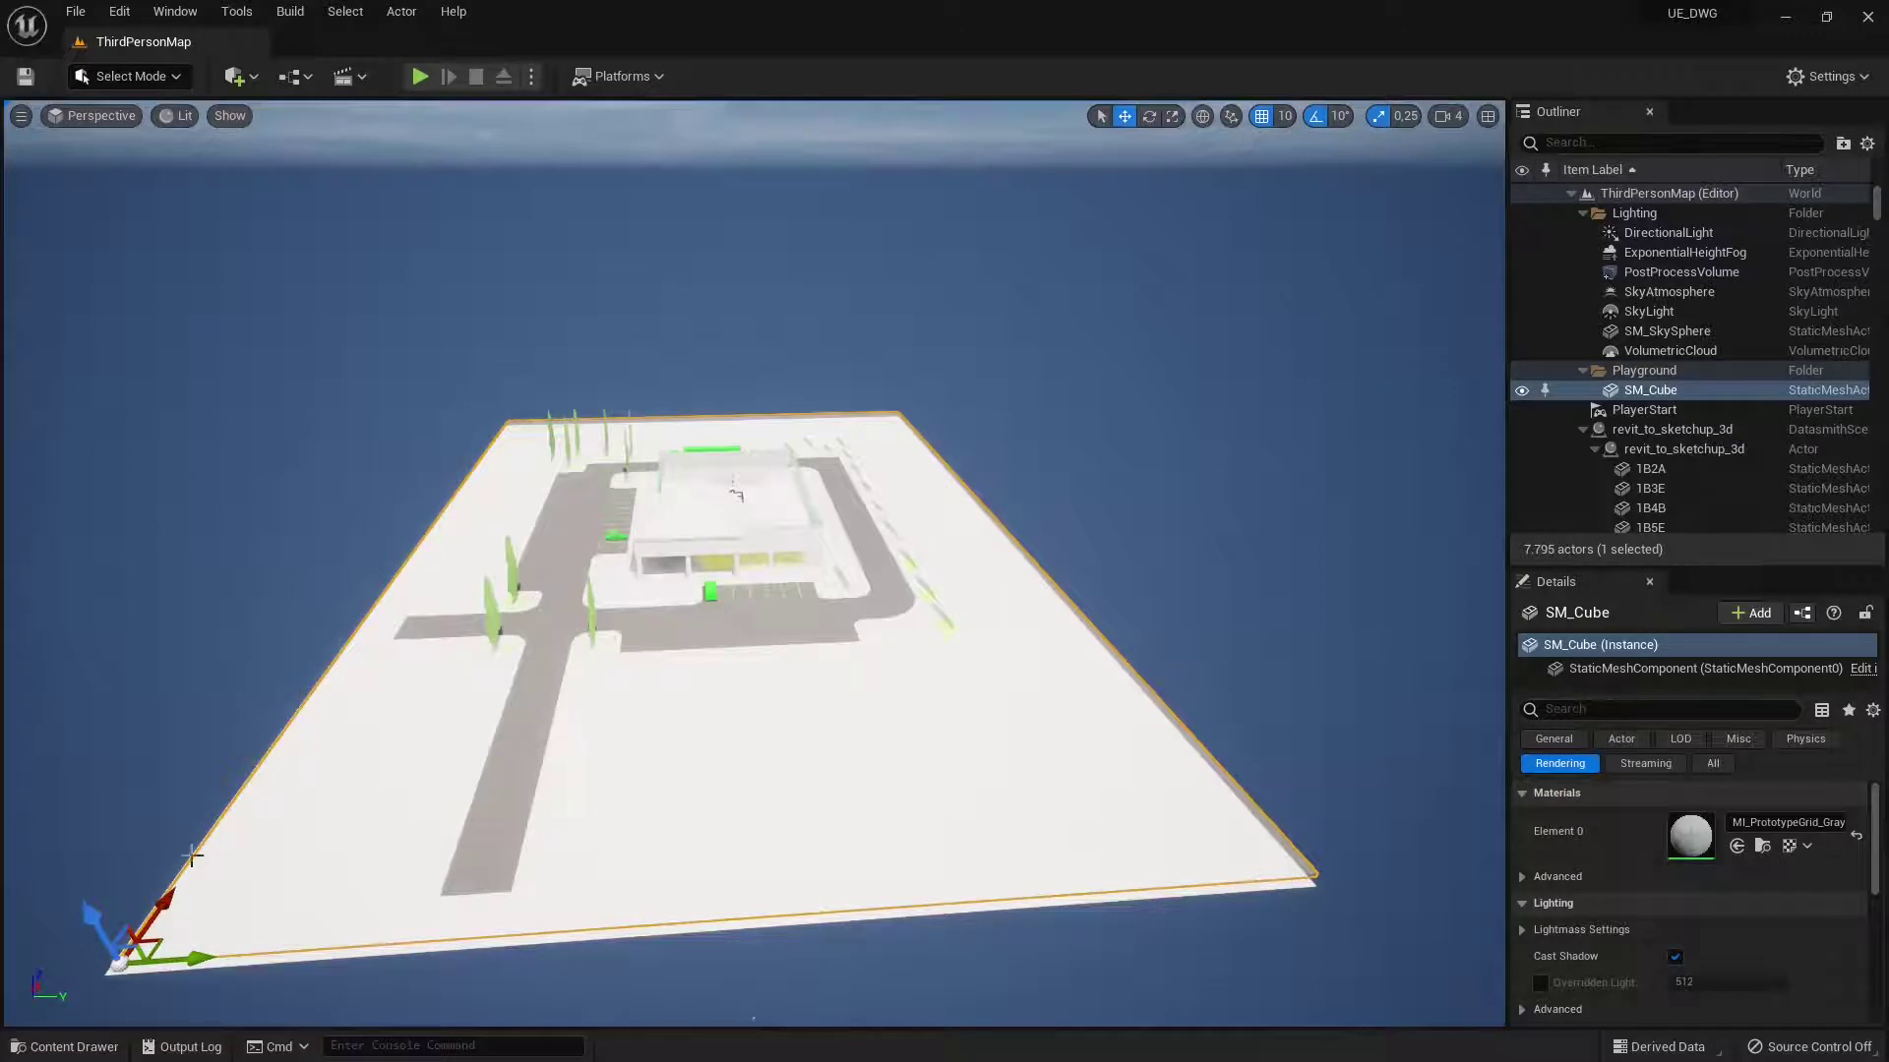
pyautogui.moveTo(99, 925); pyautogui.dragTo(98, 929)
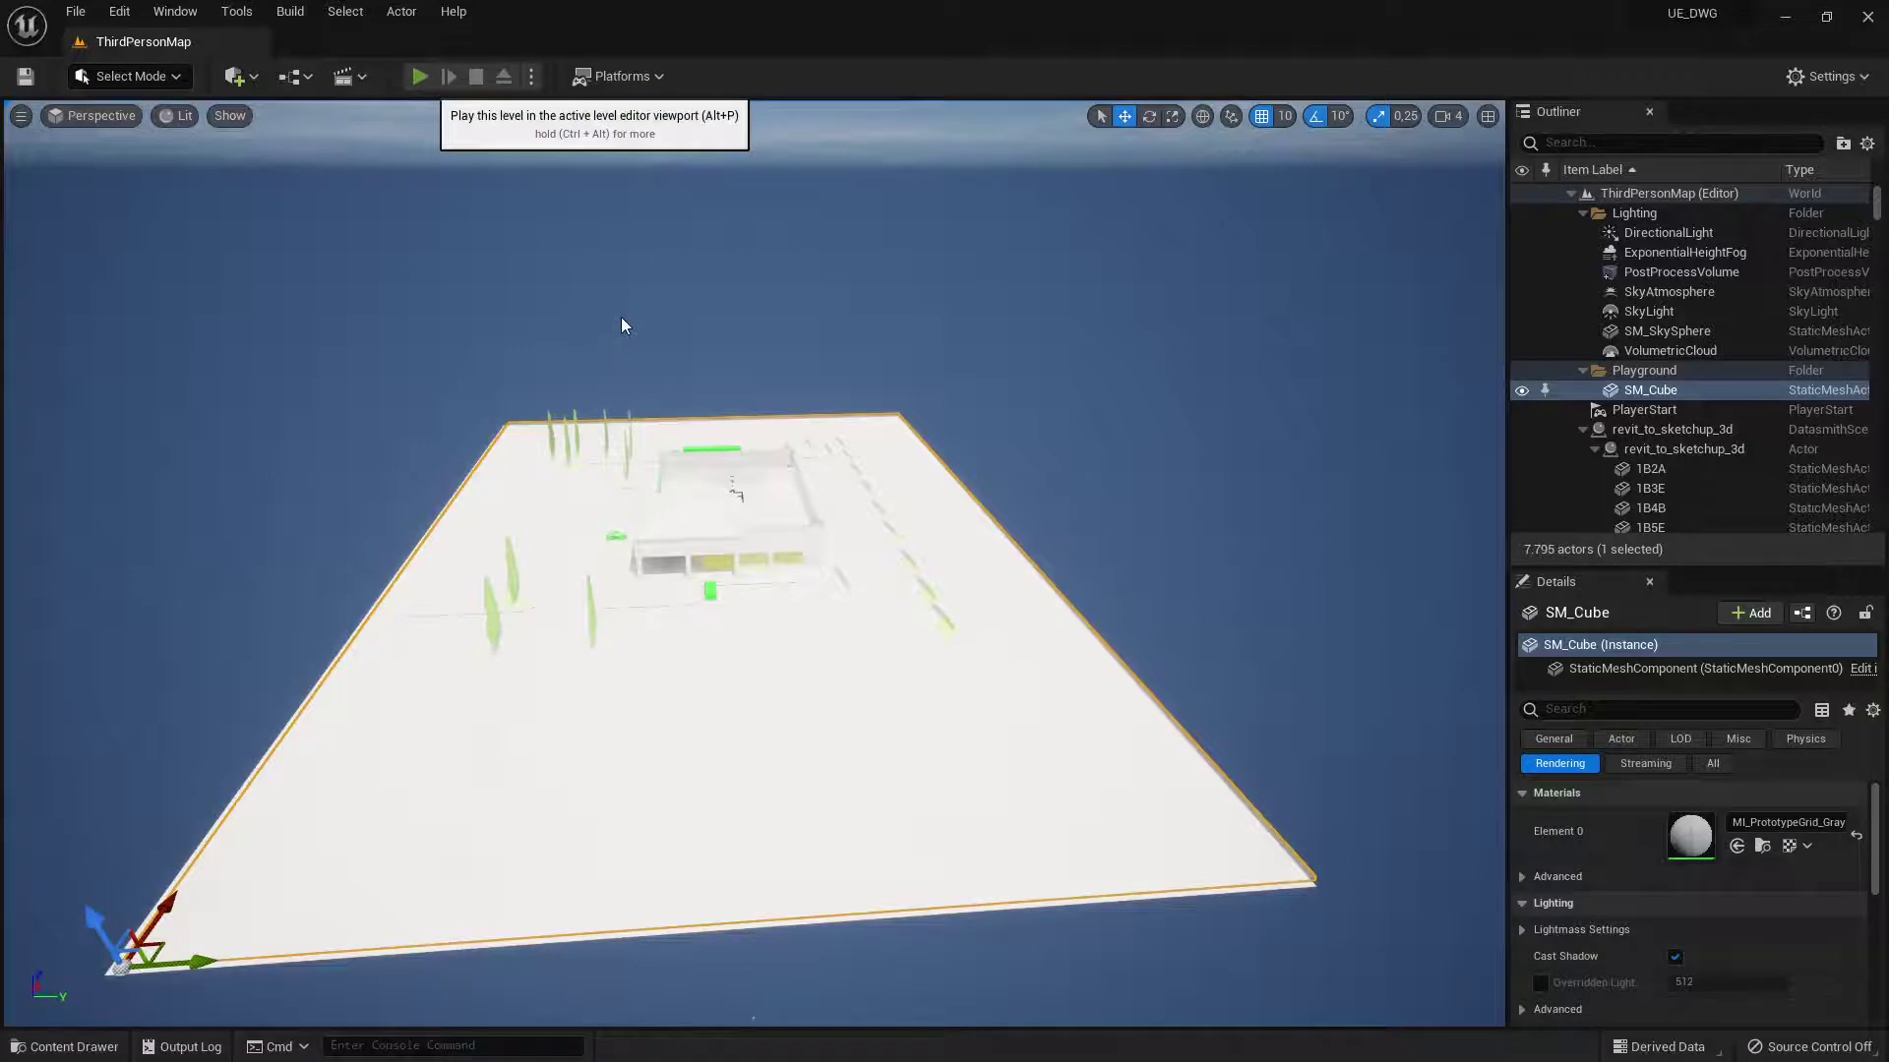
# Play the level and run the character through the dark building interior, past the columns and along the windows.
pyautogui.hotkey('alt', 'p')
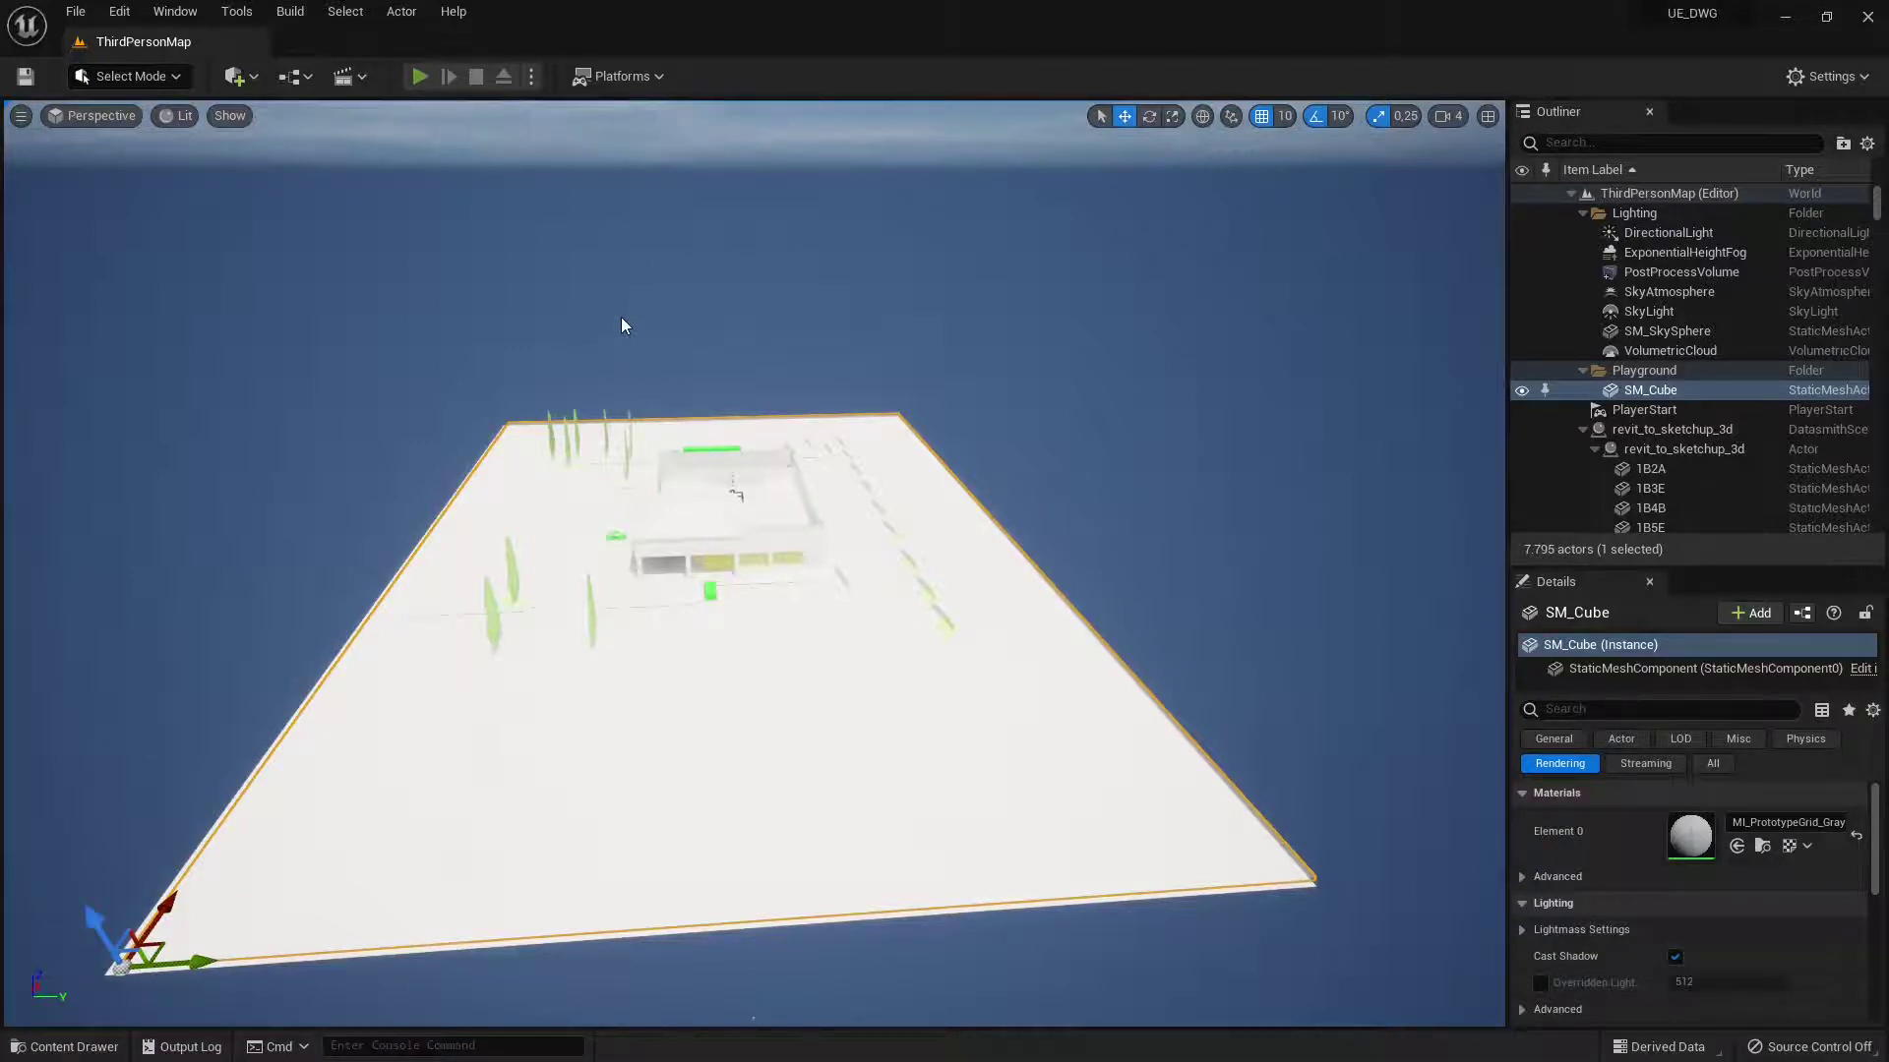
pyautogui.click(620, 725)
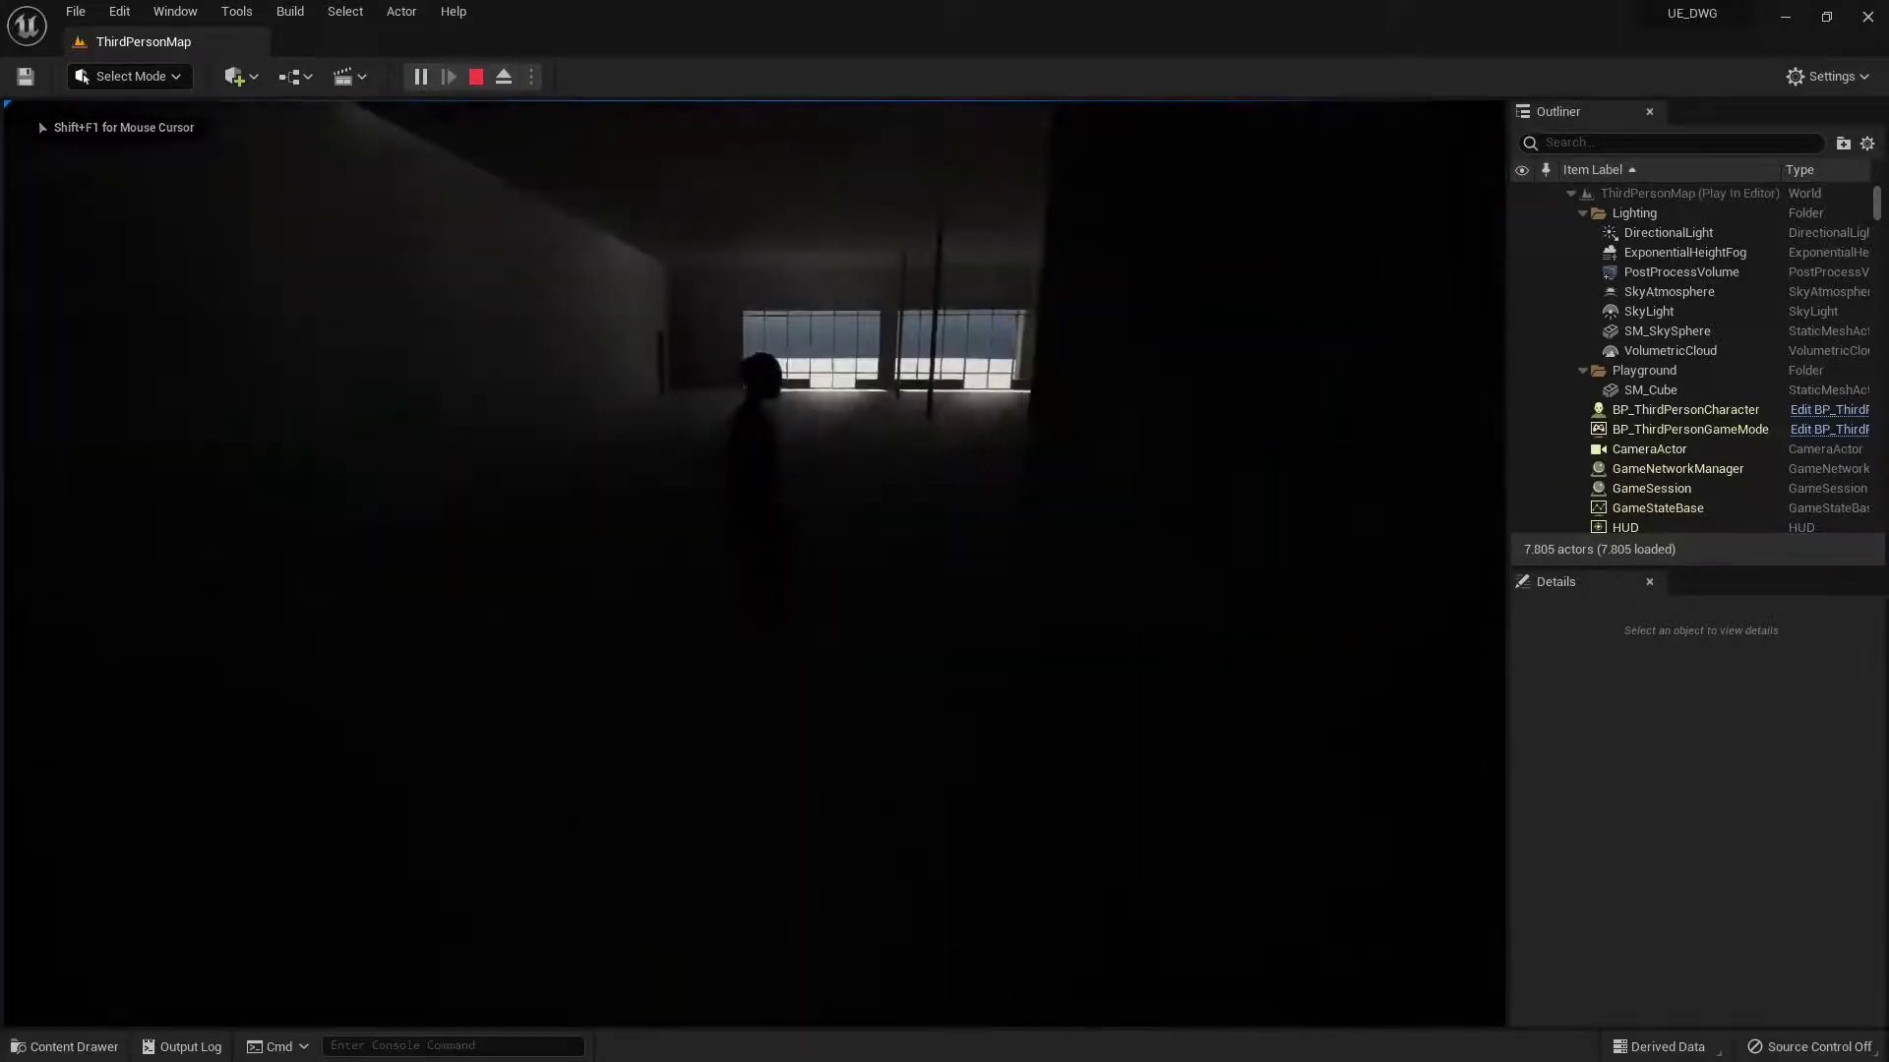
pyautogui.press('w')
pyautogui.press('w')
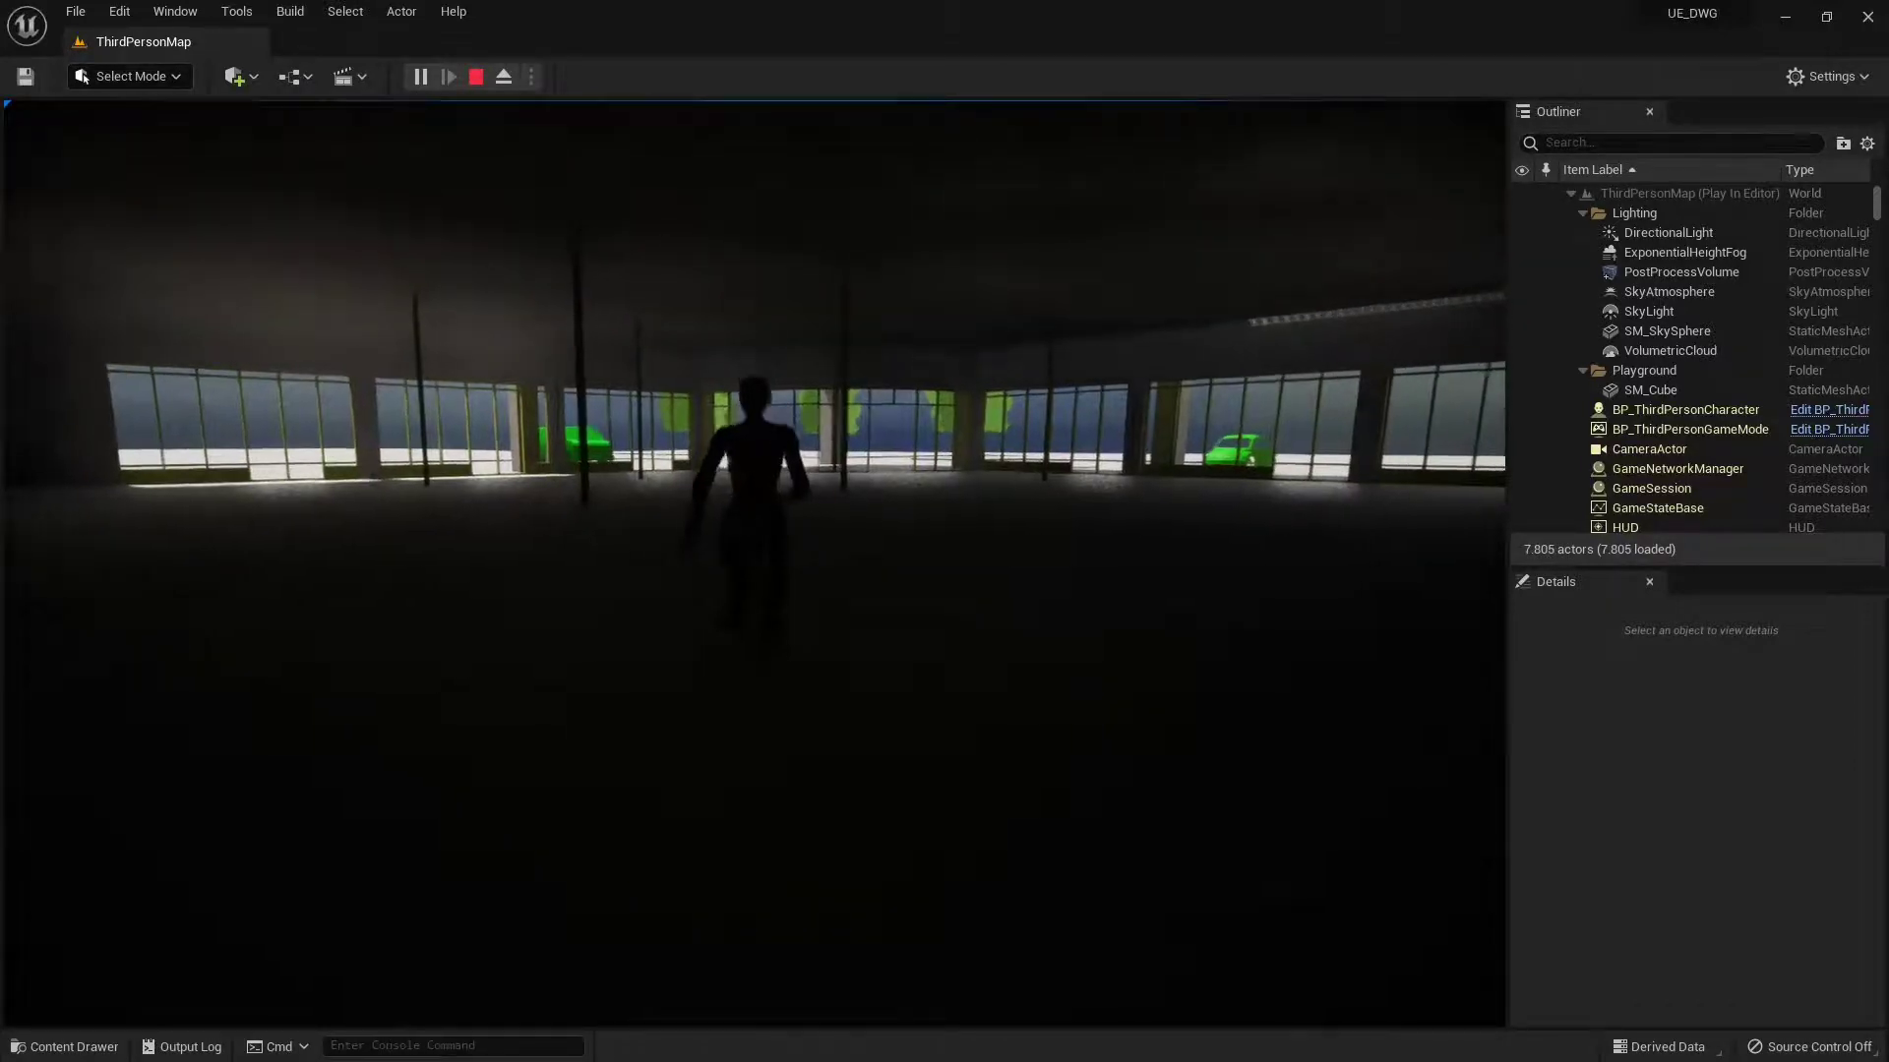
pyautogui.press('w')
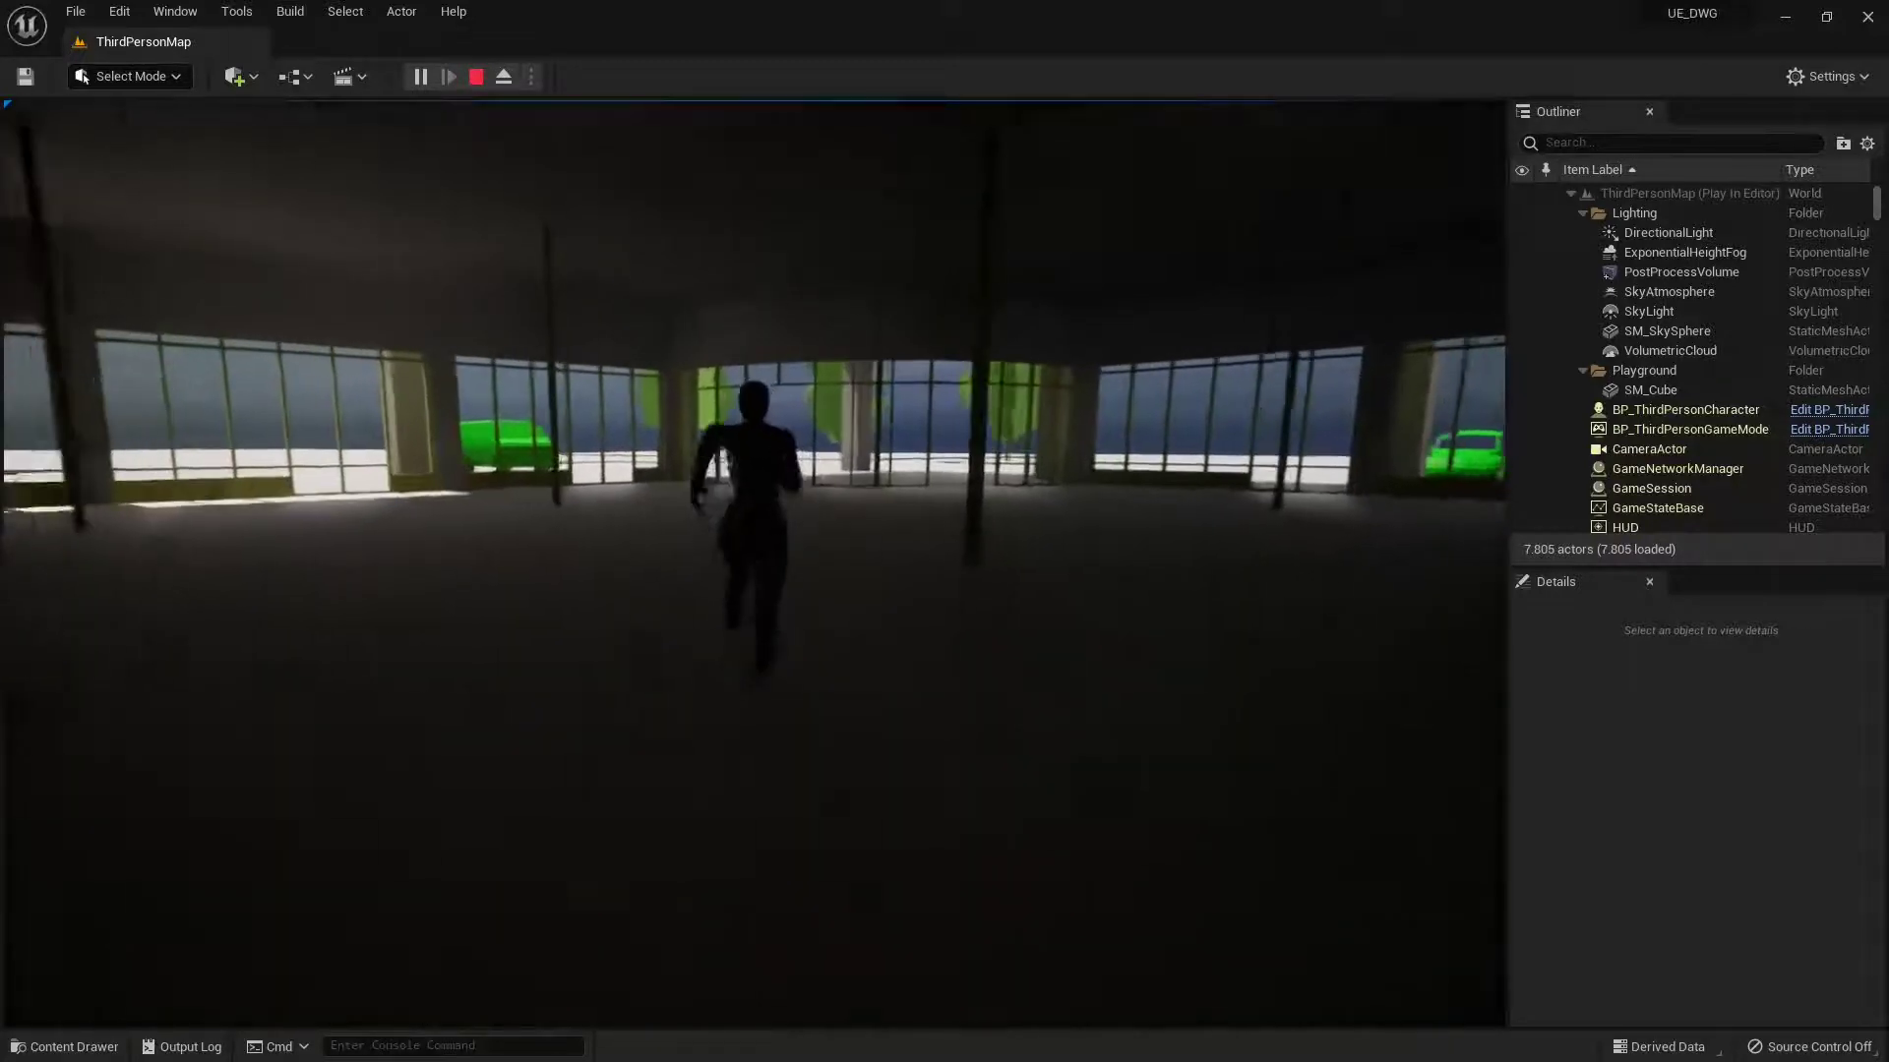
pyautogui.press('w')
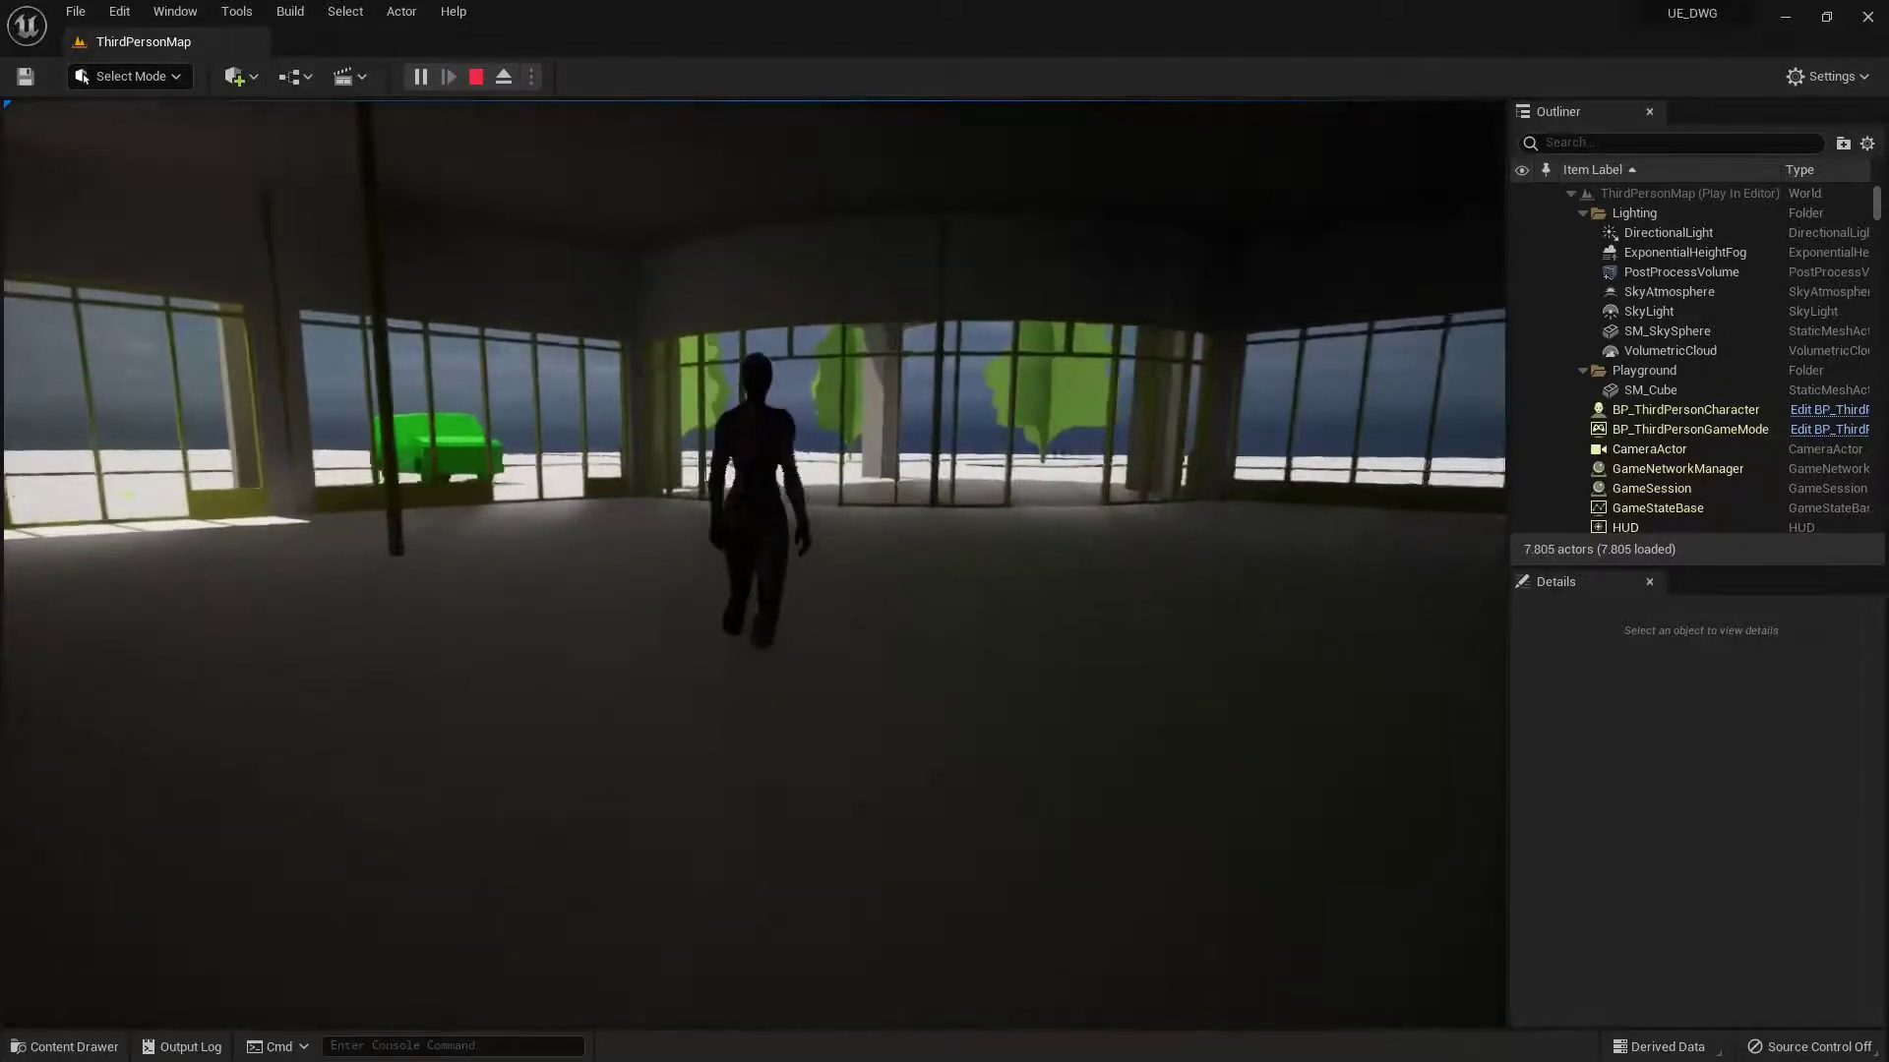
pyautogui.press('w')
pyautogui.moveTo(945, 531)
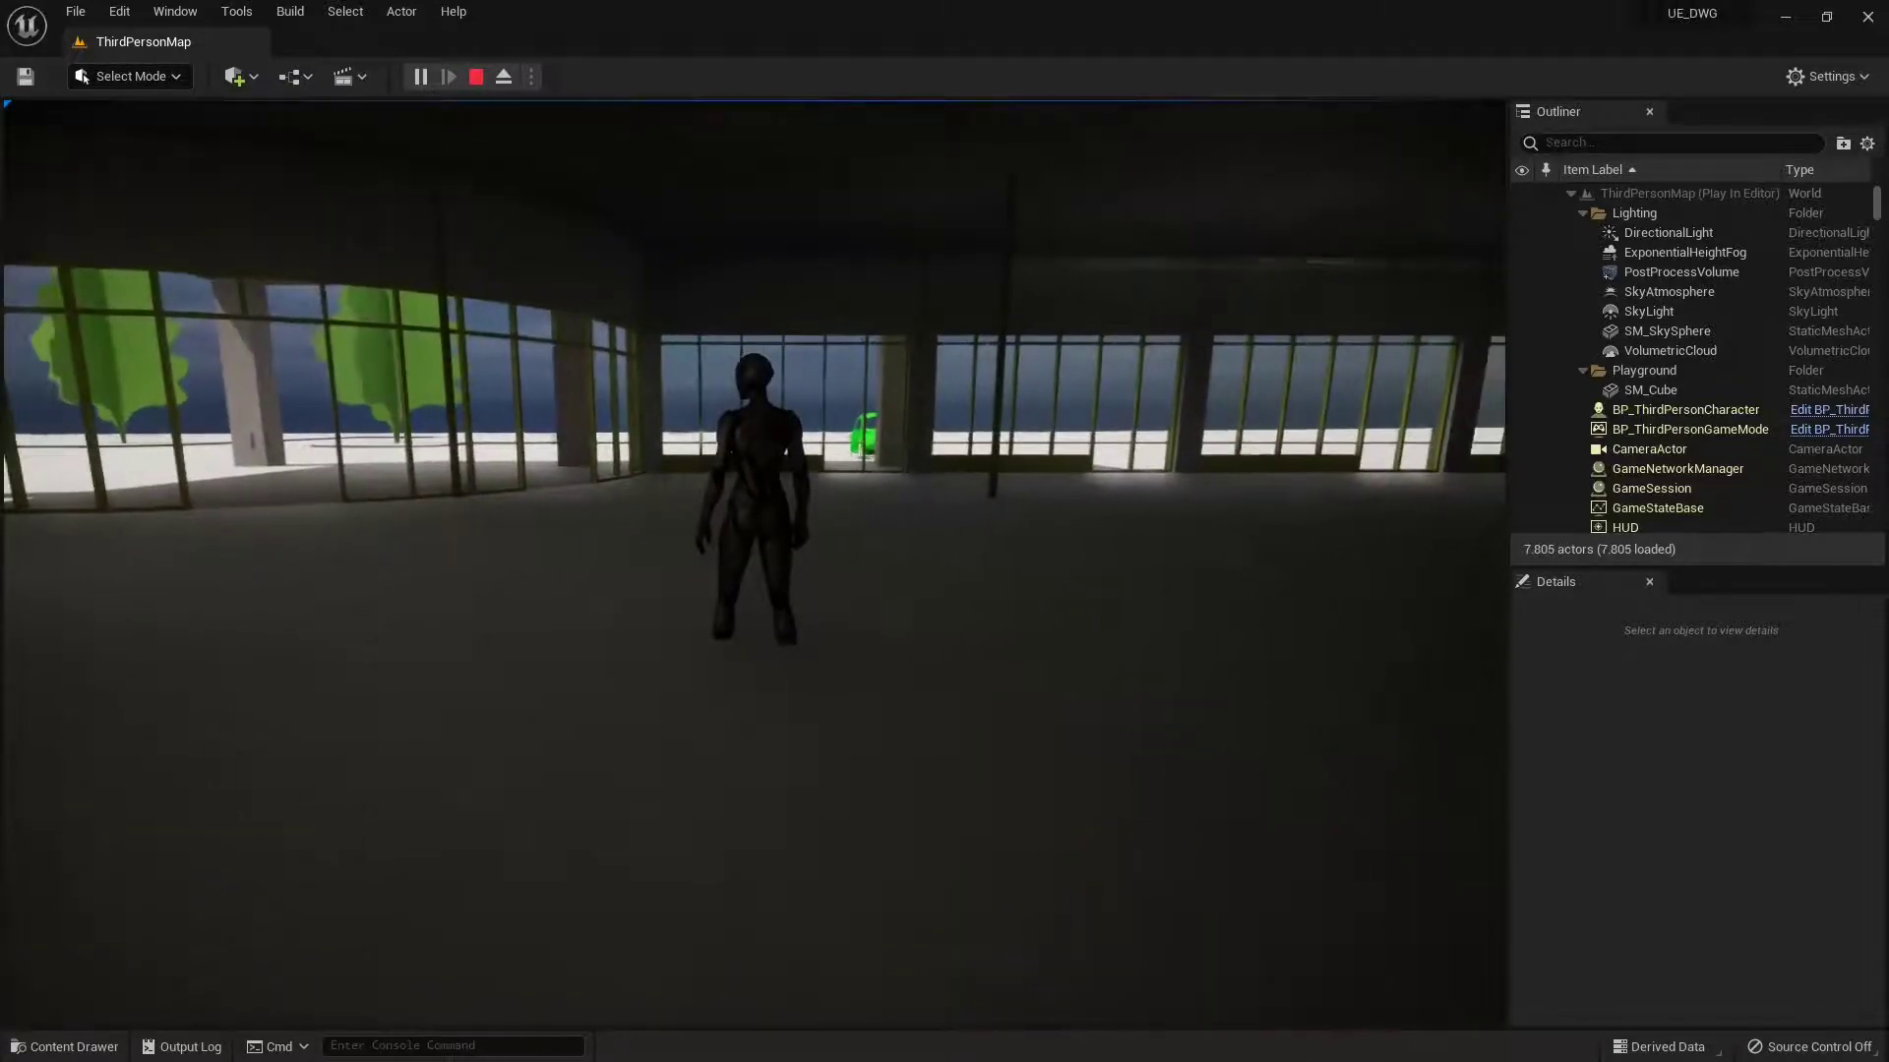
pyautogui.press('w')
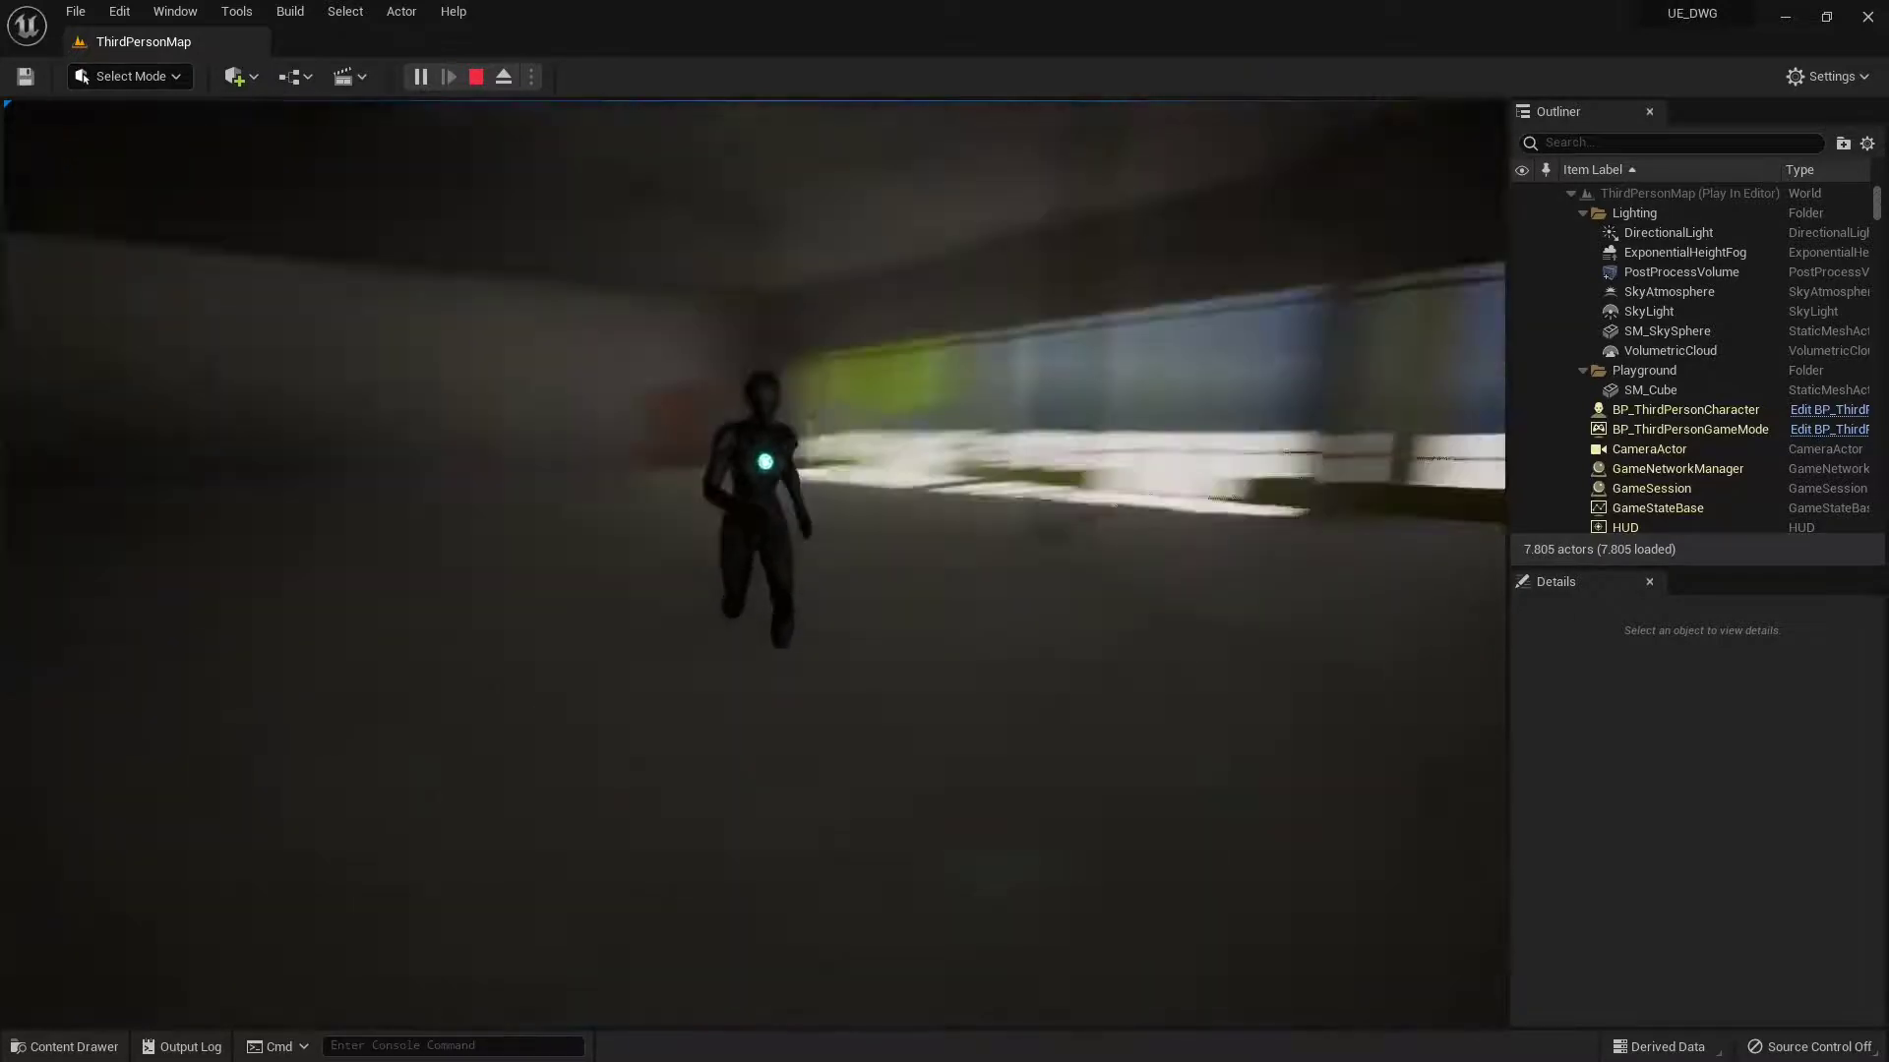
pyautogui.press('w')
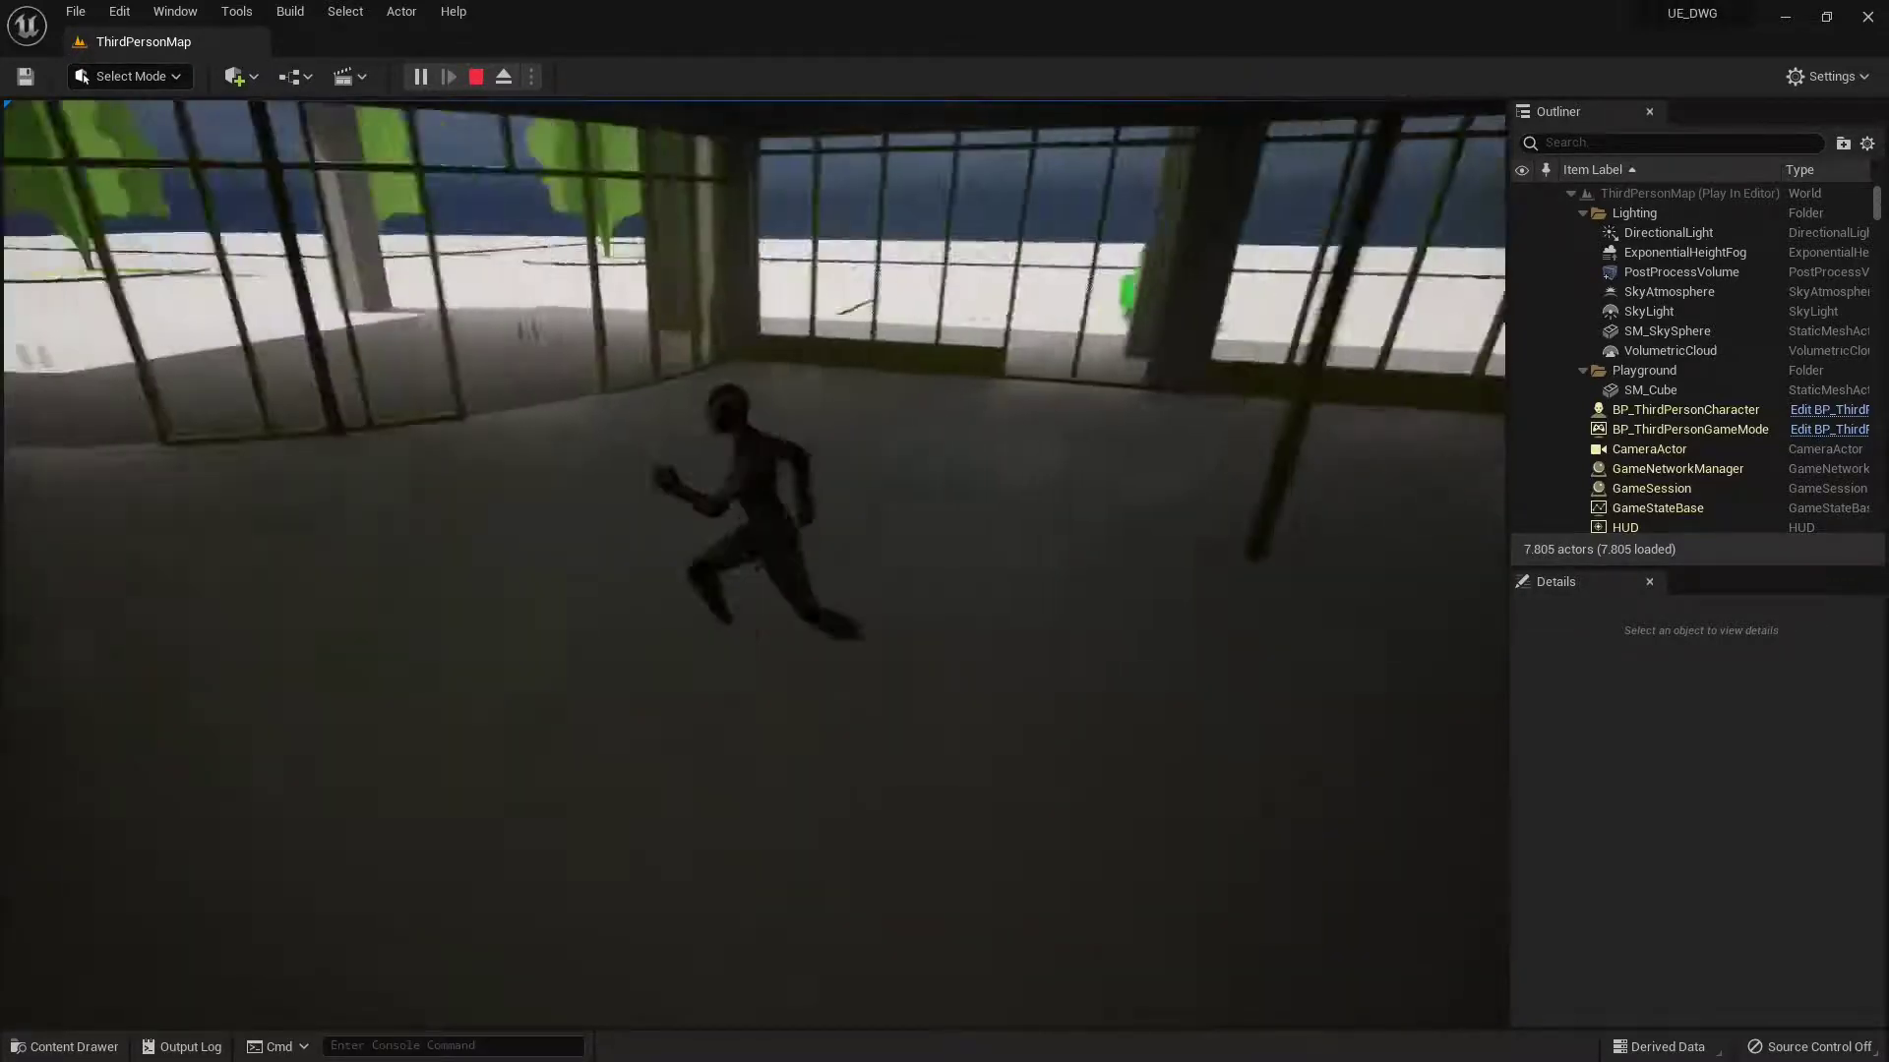
# Run the character out through the glass entrance, examine the pharmacy's exterior and stop the play session.
pyautogui.press('w')
pyautogui.press('d')
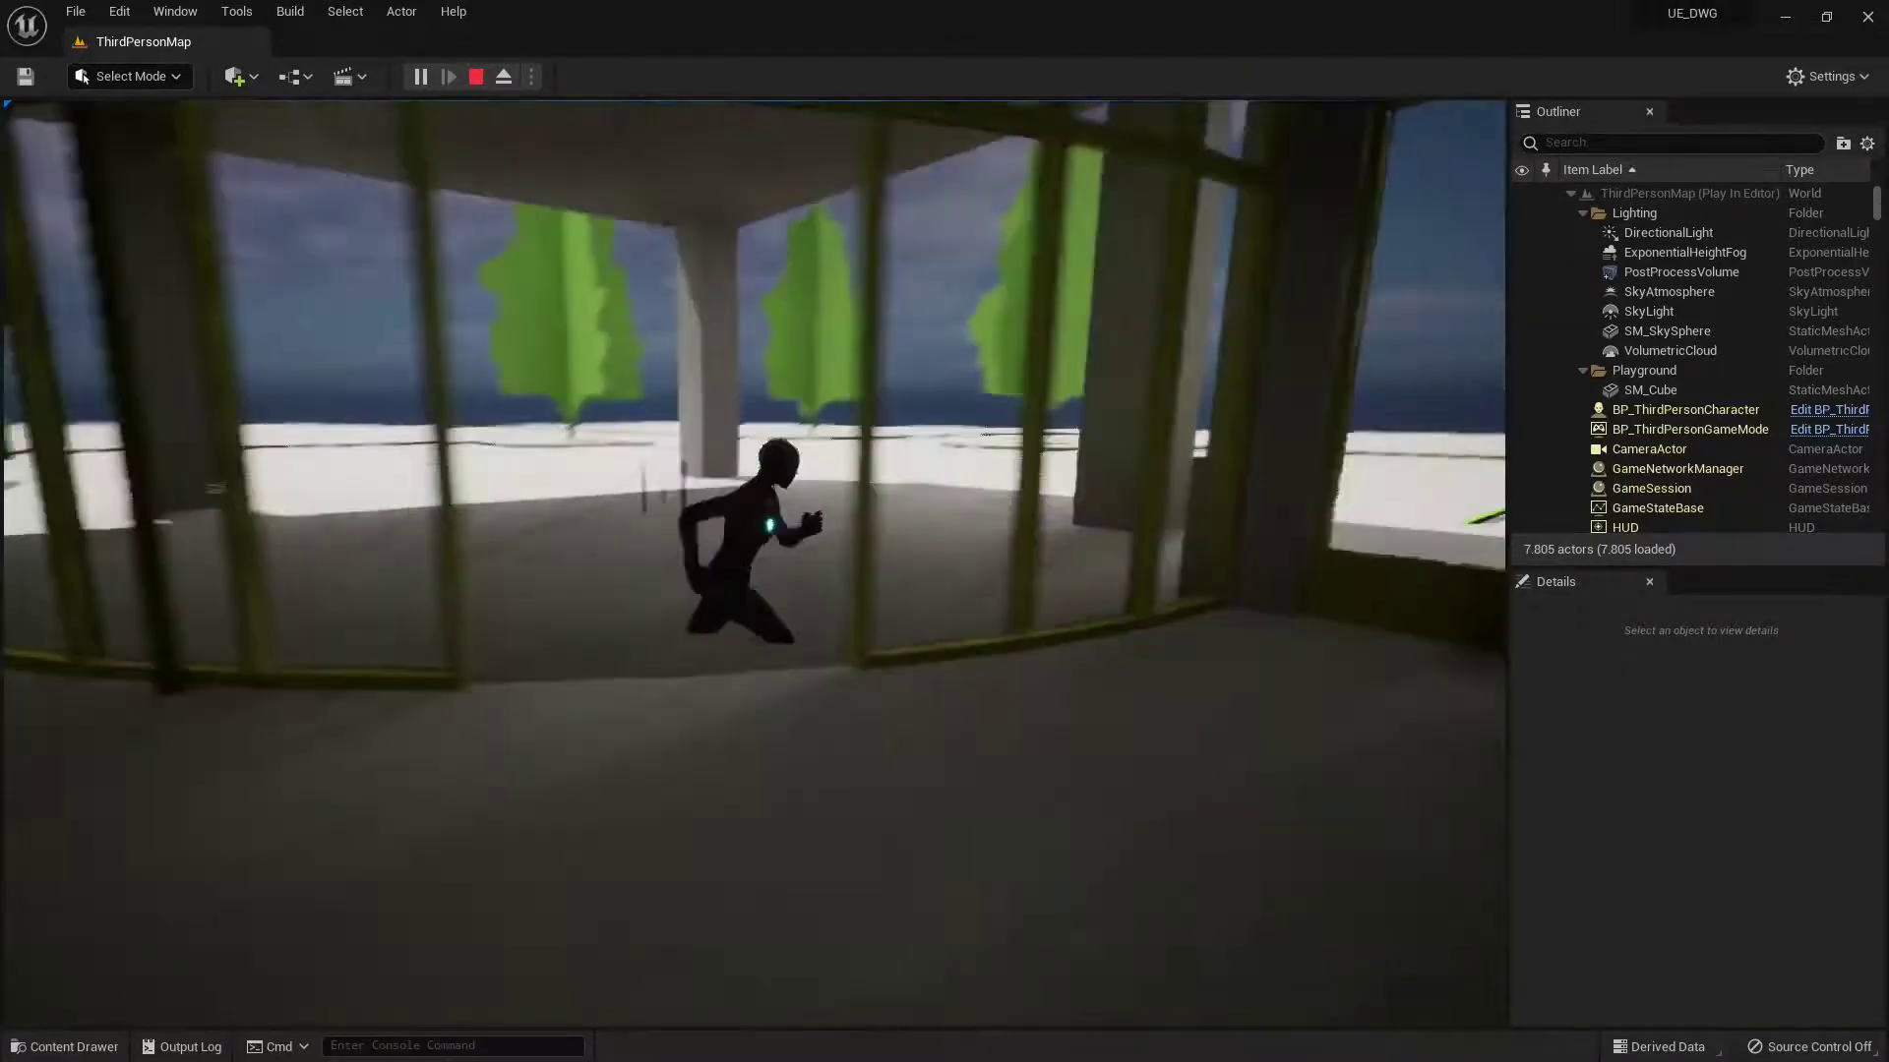
pyautogui.press('w')
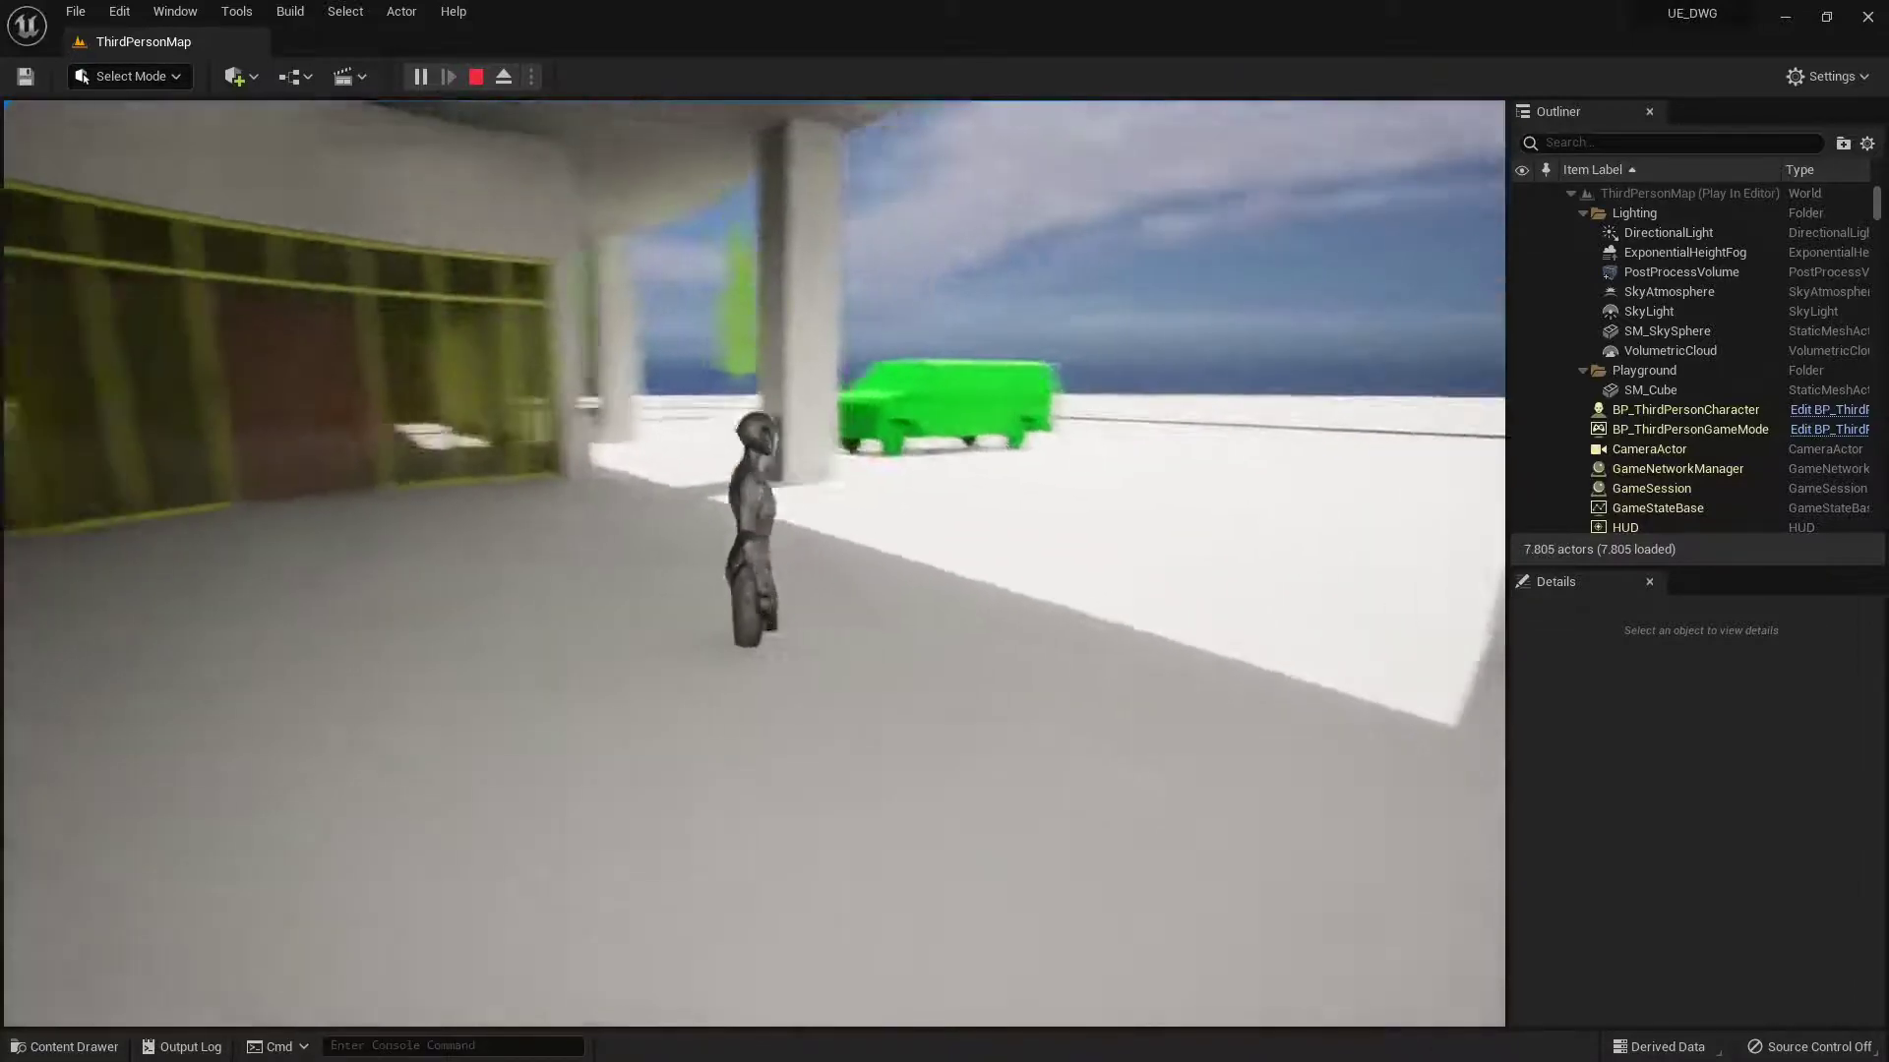
pyautogui.press('s')
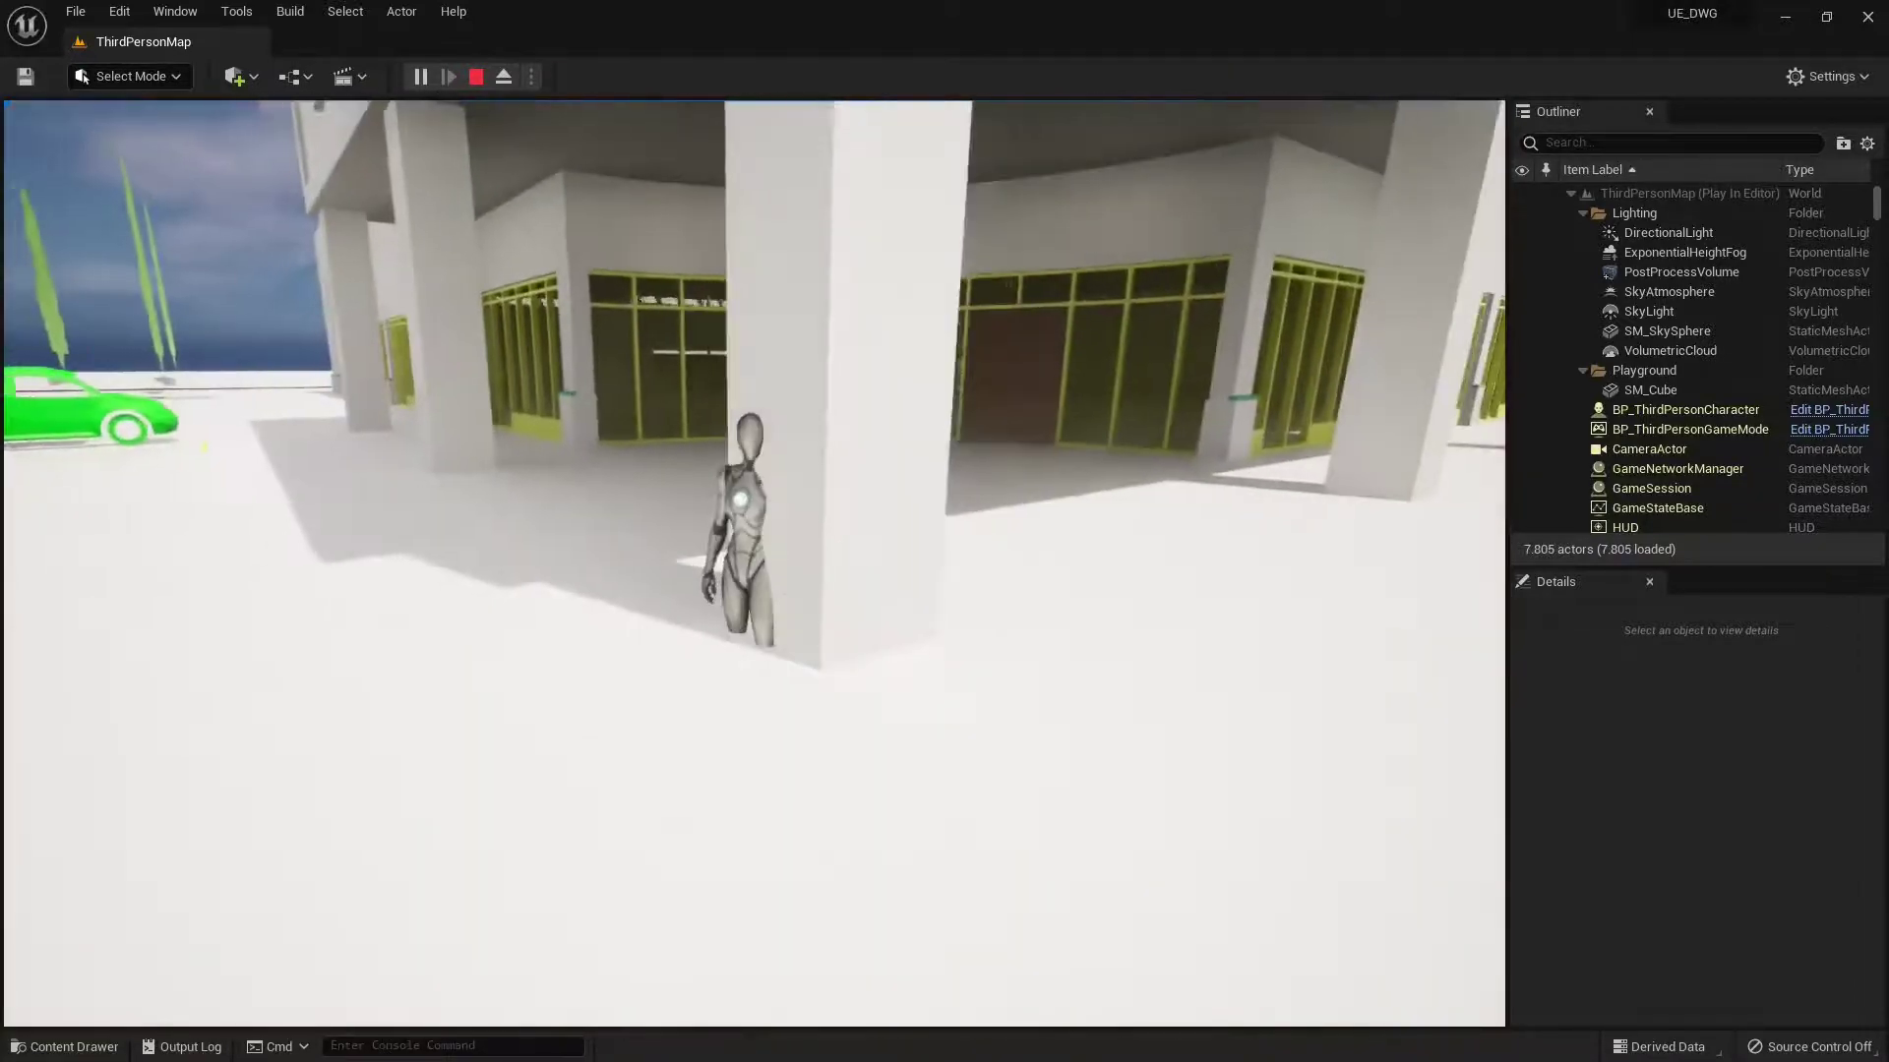
pyautogui.press('s')
pyautogui.press('s')
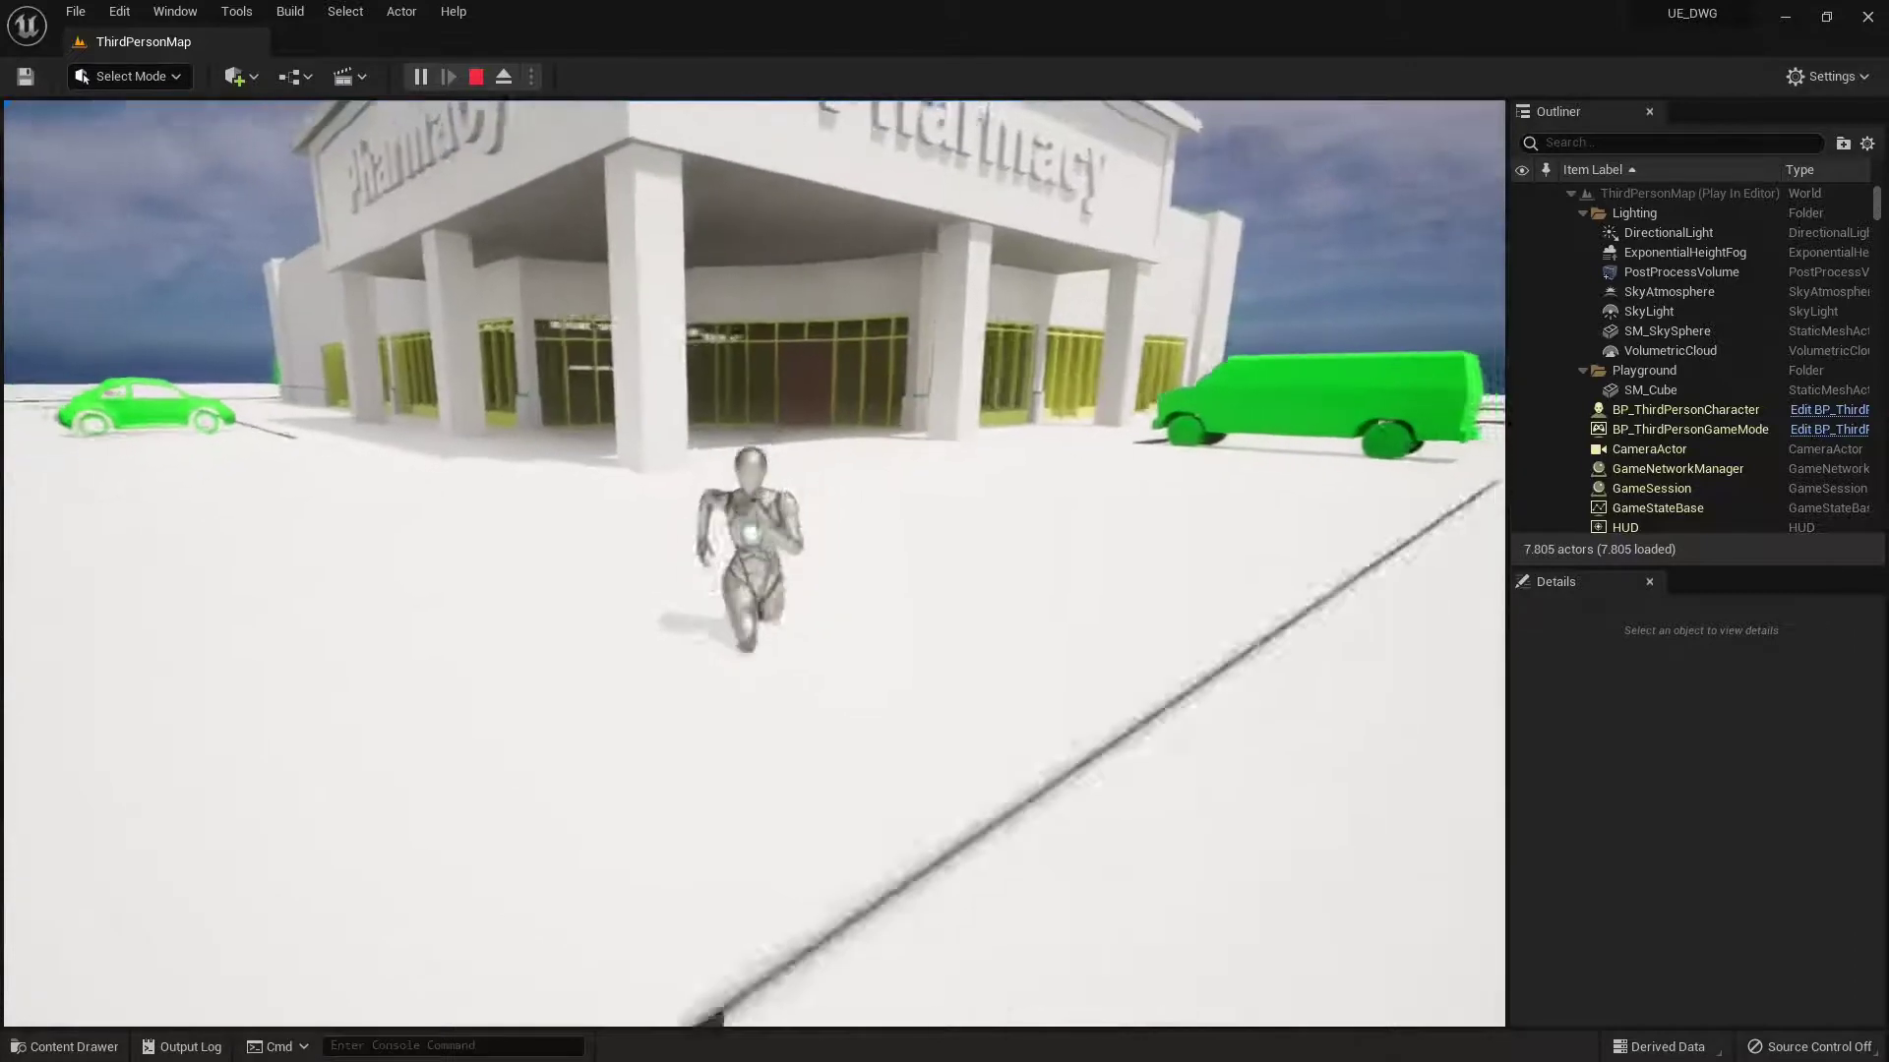
pyautogui.press('w')
pyautogui.press('w')
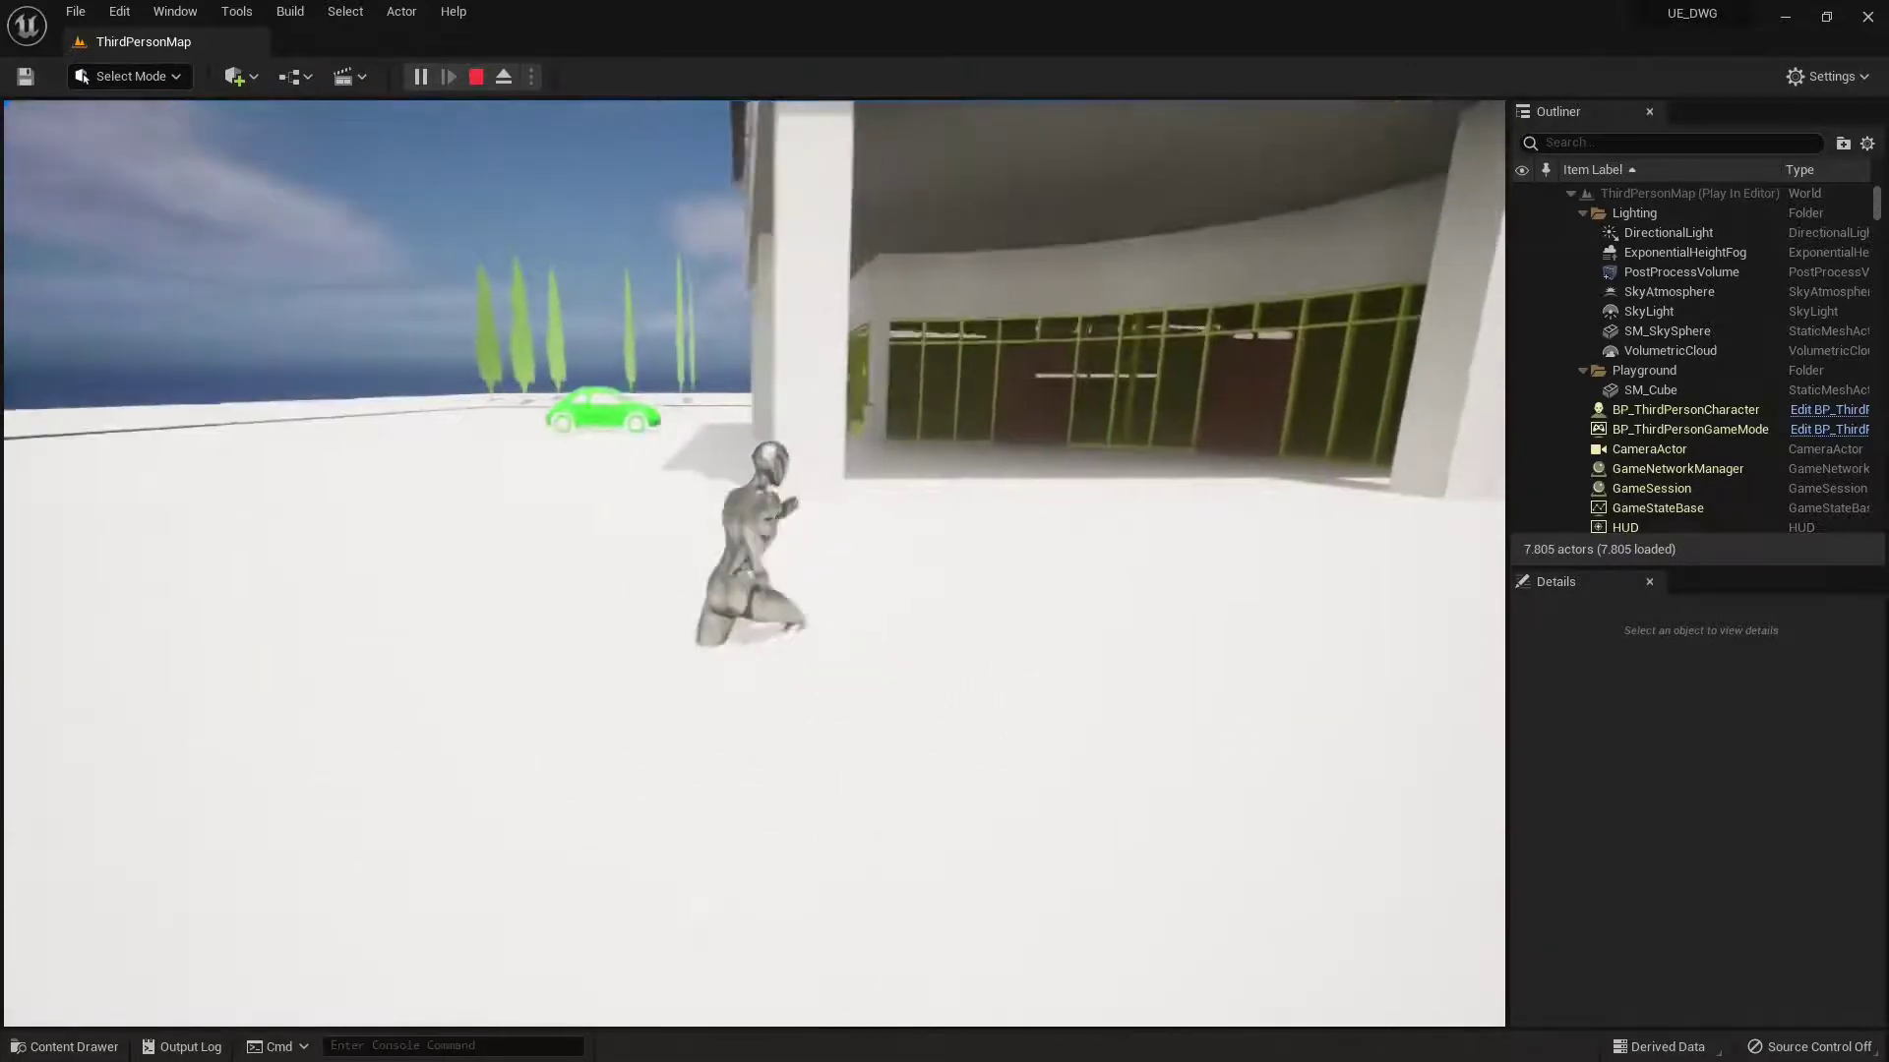
pyautogui.press('Escape')
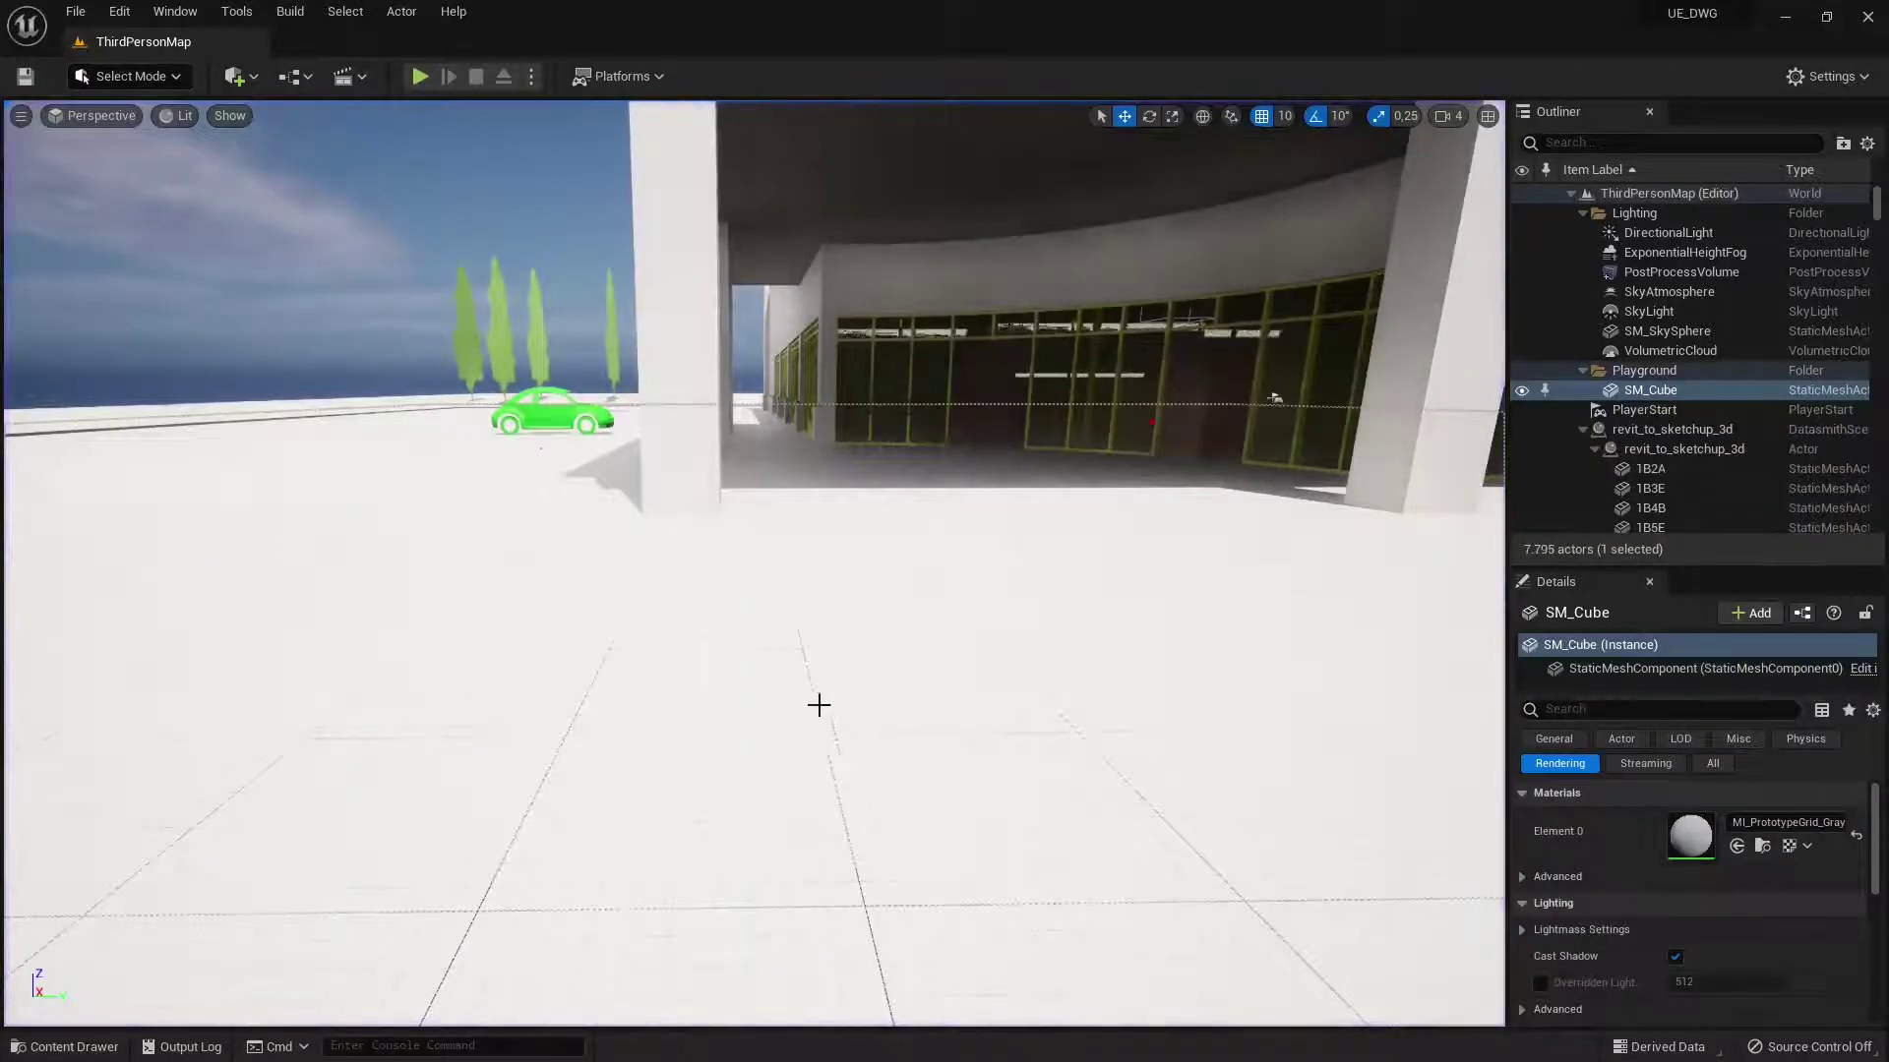
# Select the SM_Cube floor beneath the imported site and adjust its height slightly relative to the ground surface.
pyautogui.moveTo(827, 710); pyautogui.dragTo(689, 704, button='right')
pyautogui.press('w')
pyautogui.press('s')
pyautogui.moveTo(738, 782); pyautogui.dragTo(1036, 498, button='right')
pyautogui.click(1041, 491)
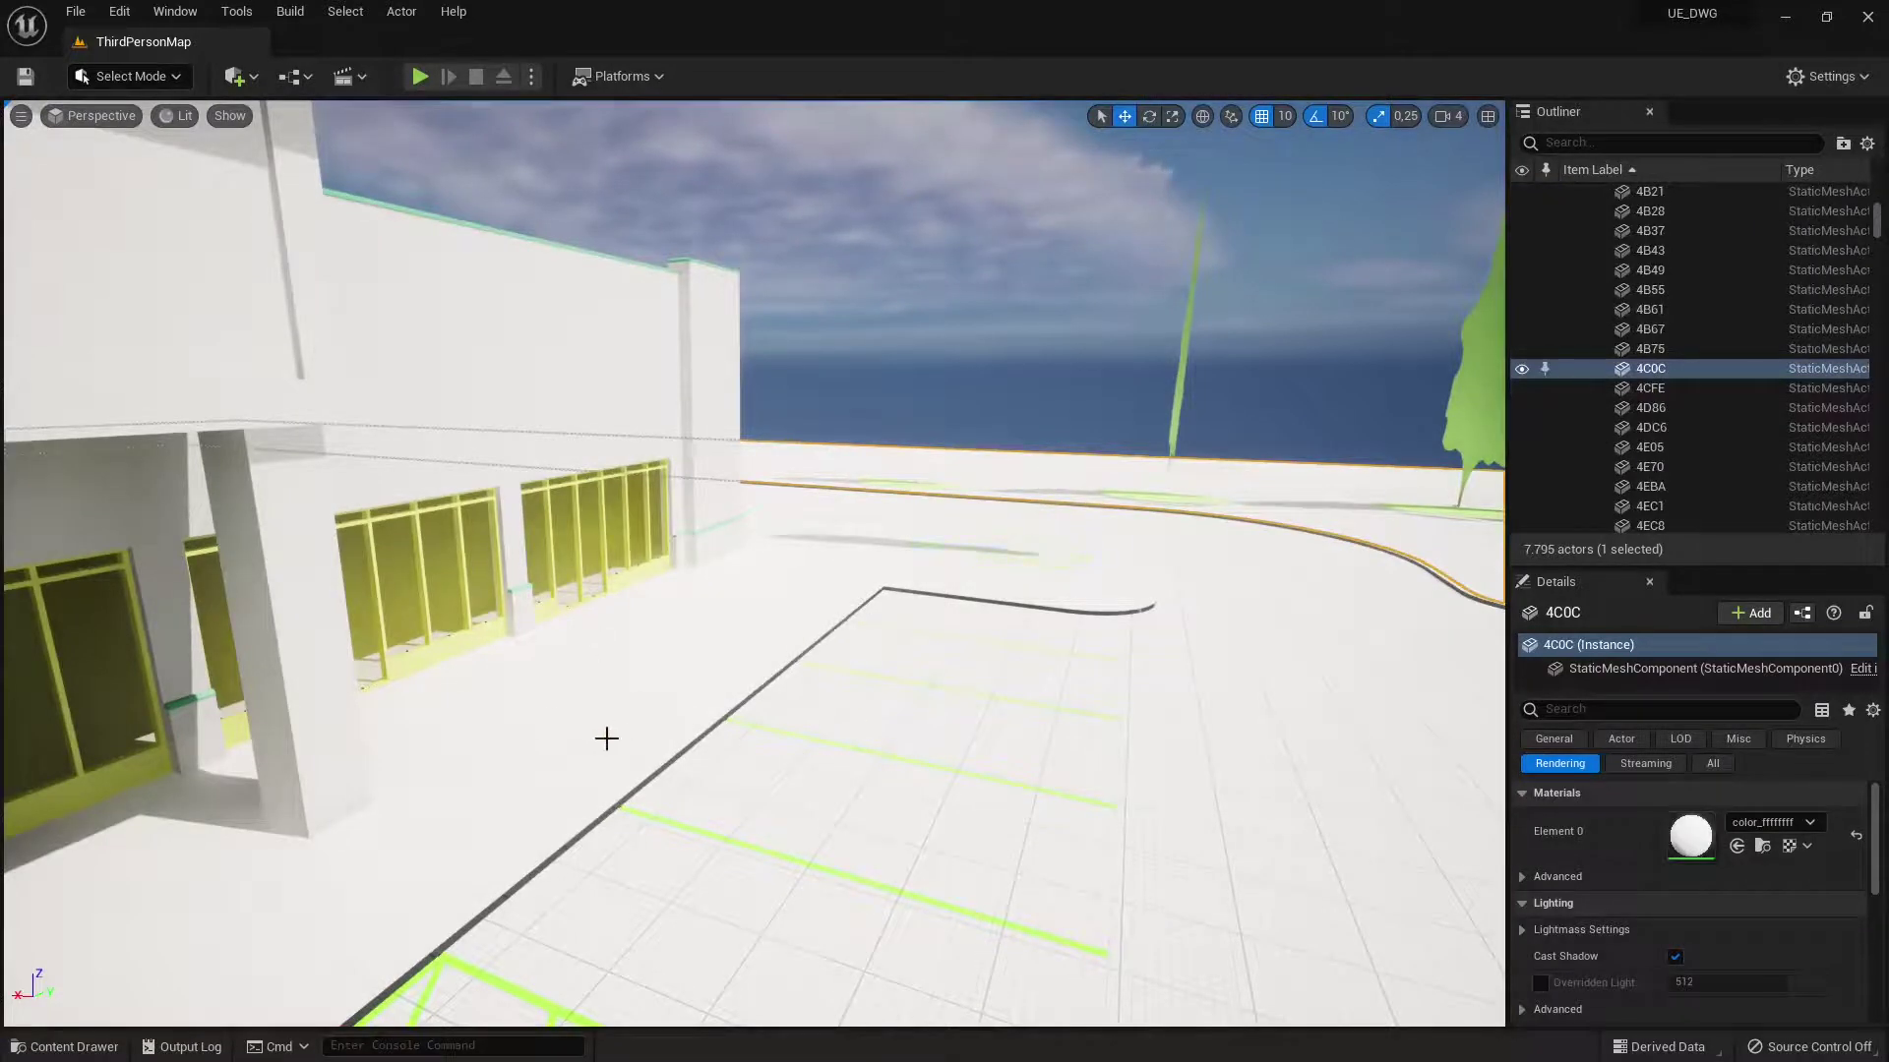
pyautogui.moveTo(573, 738); pyautogui.dragTo(315, 703, button='right')
pyautogui.press('w')
pyautogui.moveTo(1295, 575); pyautogui.dragTo(807, 726, button='right')
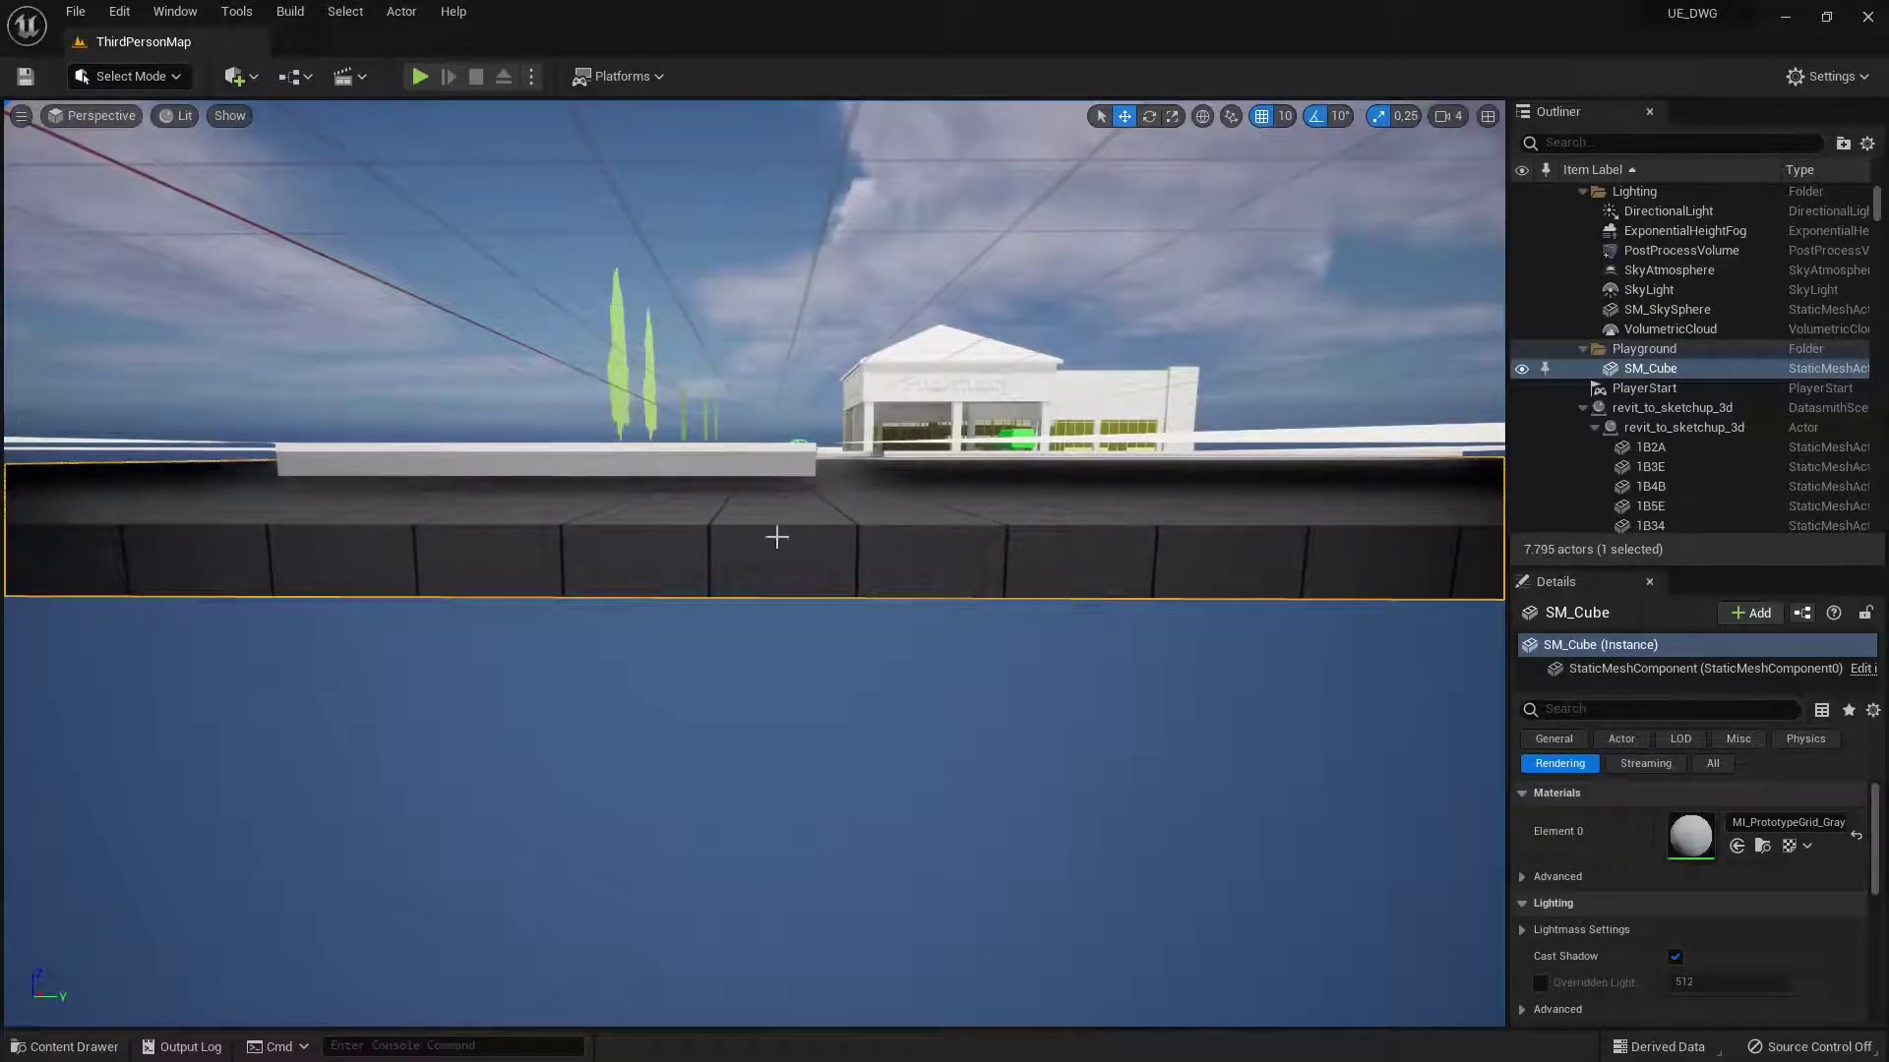
pyautogui.moveTo(773, 591); pyautogui.dragTo(308, 608, button='right')
pyautogui.moveTo(714, 612); pyautogui.dragTo(722, 661, button='right')
pyautogui.moveTo(592, 220); pyautogui.dragTo(607, 187)
# Select the thin structural column 8C4C_11 near the windows inside the building.
pyautogui.moveTo(606, 187); pyautogui.dragTo(879, 92, button='right')
pyautogui.press('w')
pyautogui.press('w')
pyautogui.press('w')
pyautogui.moveTo(591, 155); pyautogui.dragTo(668, 138, button='right')
pyautogui.moveTo(846, 491); pyautogui.dragTo(805, 464, button='right')
pyautogui.click(879, 567)
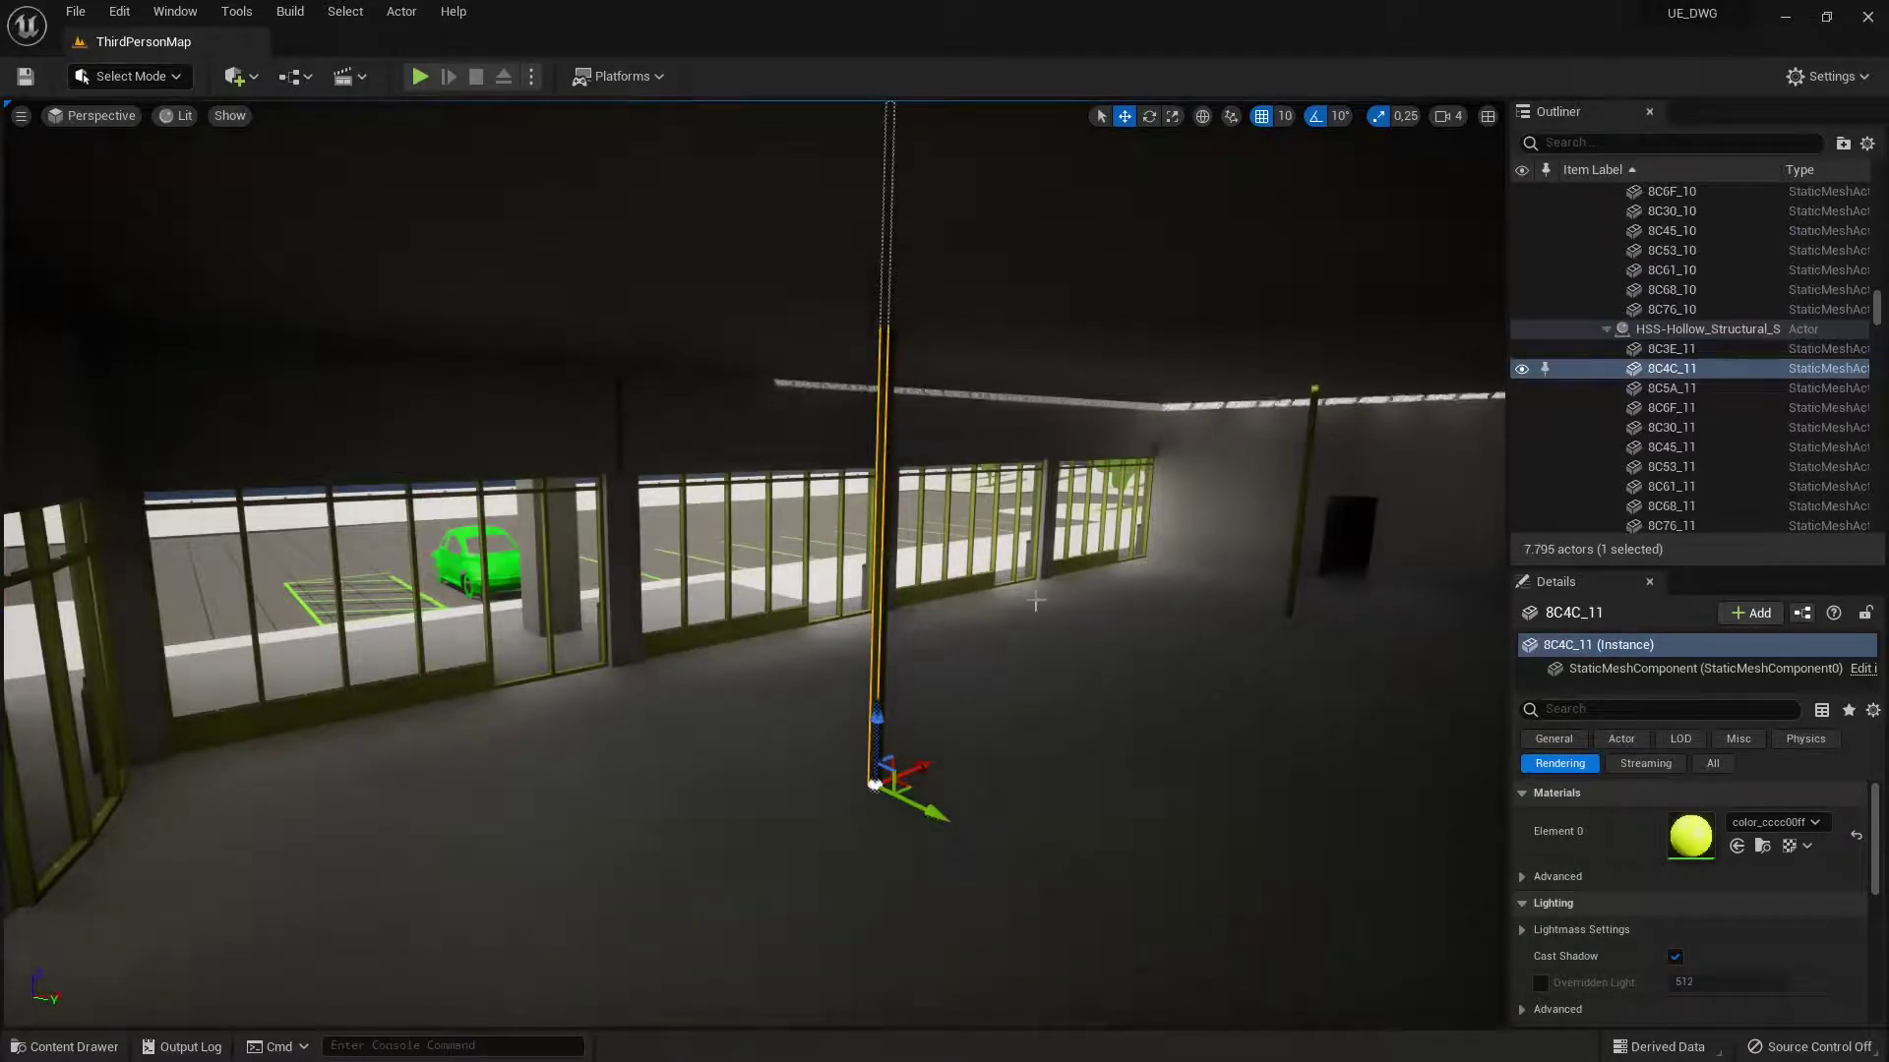
# Locate the selected column's static mesh asset in the Geometries folder and open it for editing.
pyautogui.click(1691, 668)
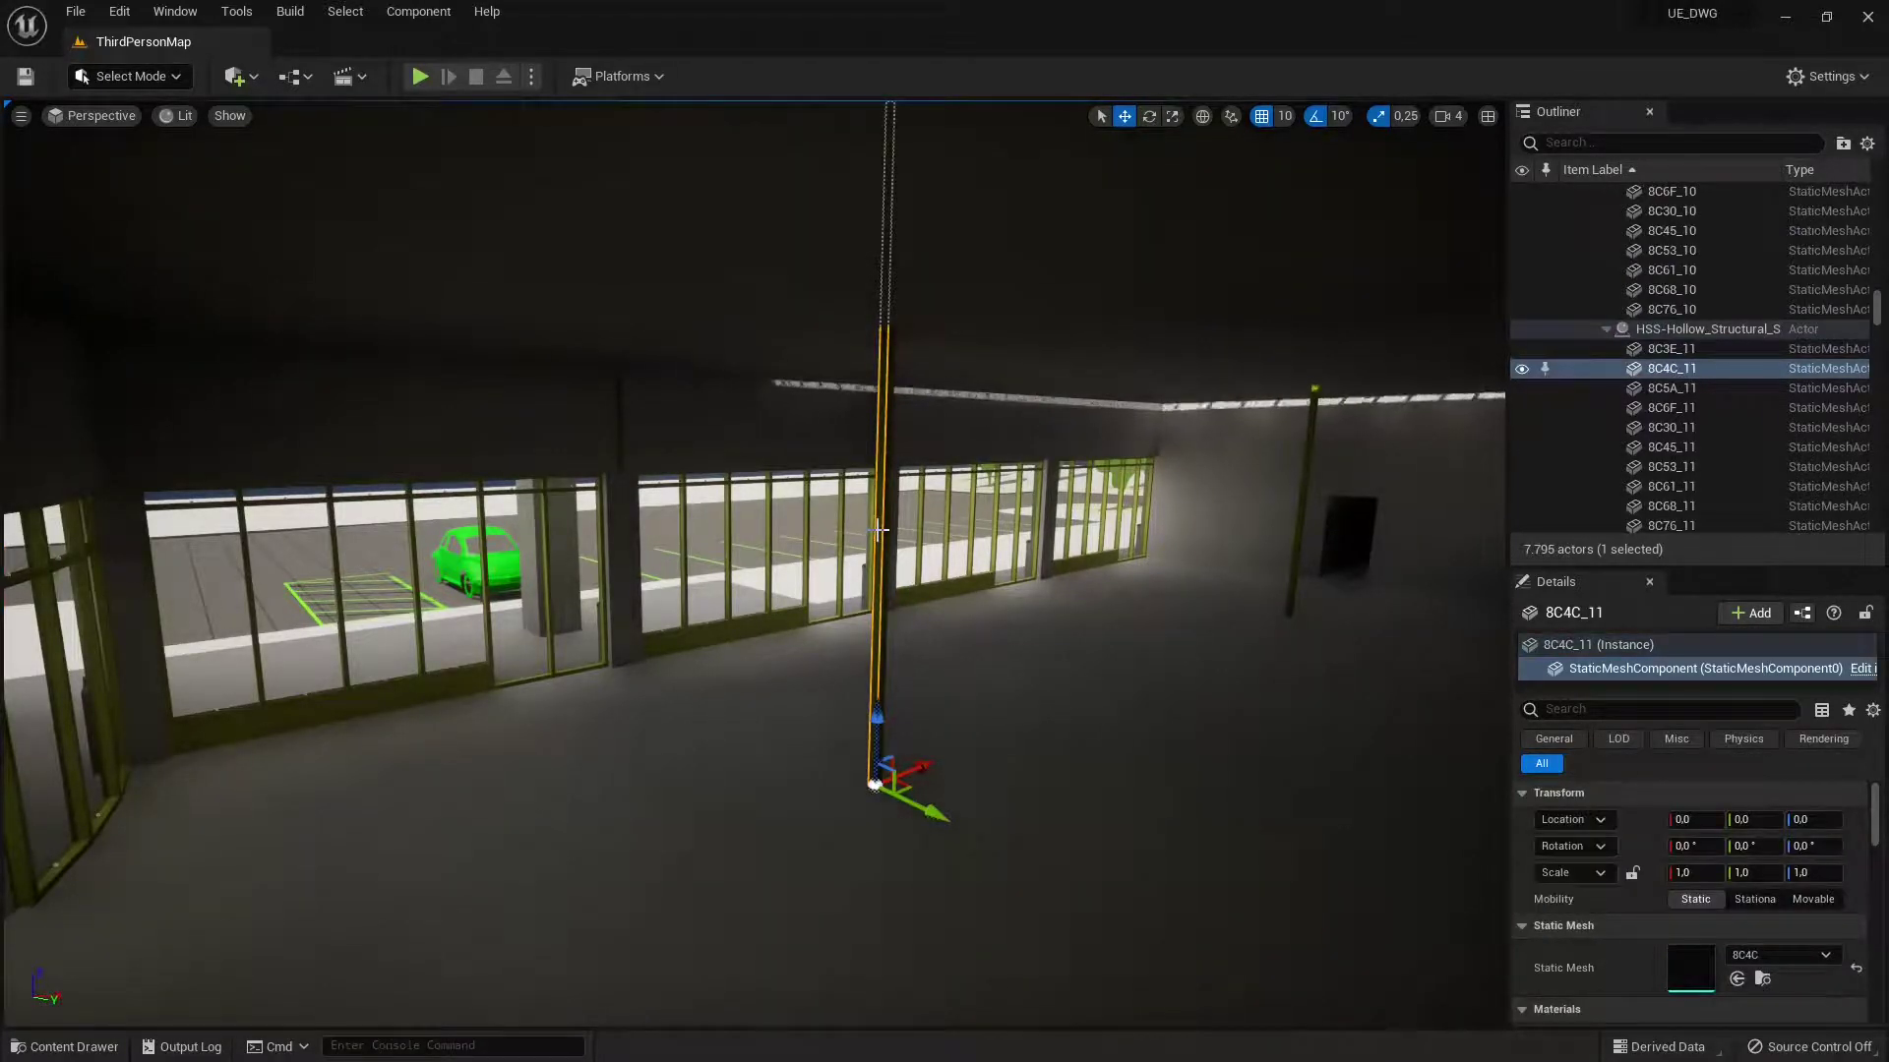
pyautogui.doubleClick(1634, 370)
pyautogui.rightClick(1634, 370)
pyautogui.click(1613, 374)
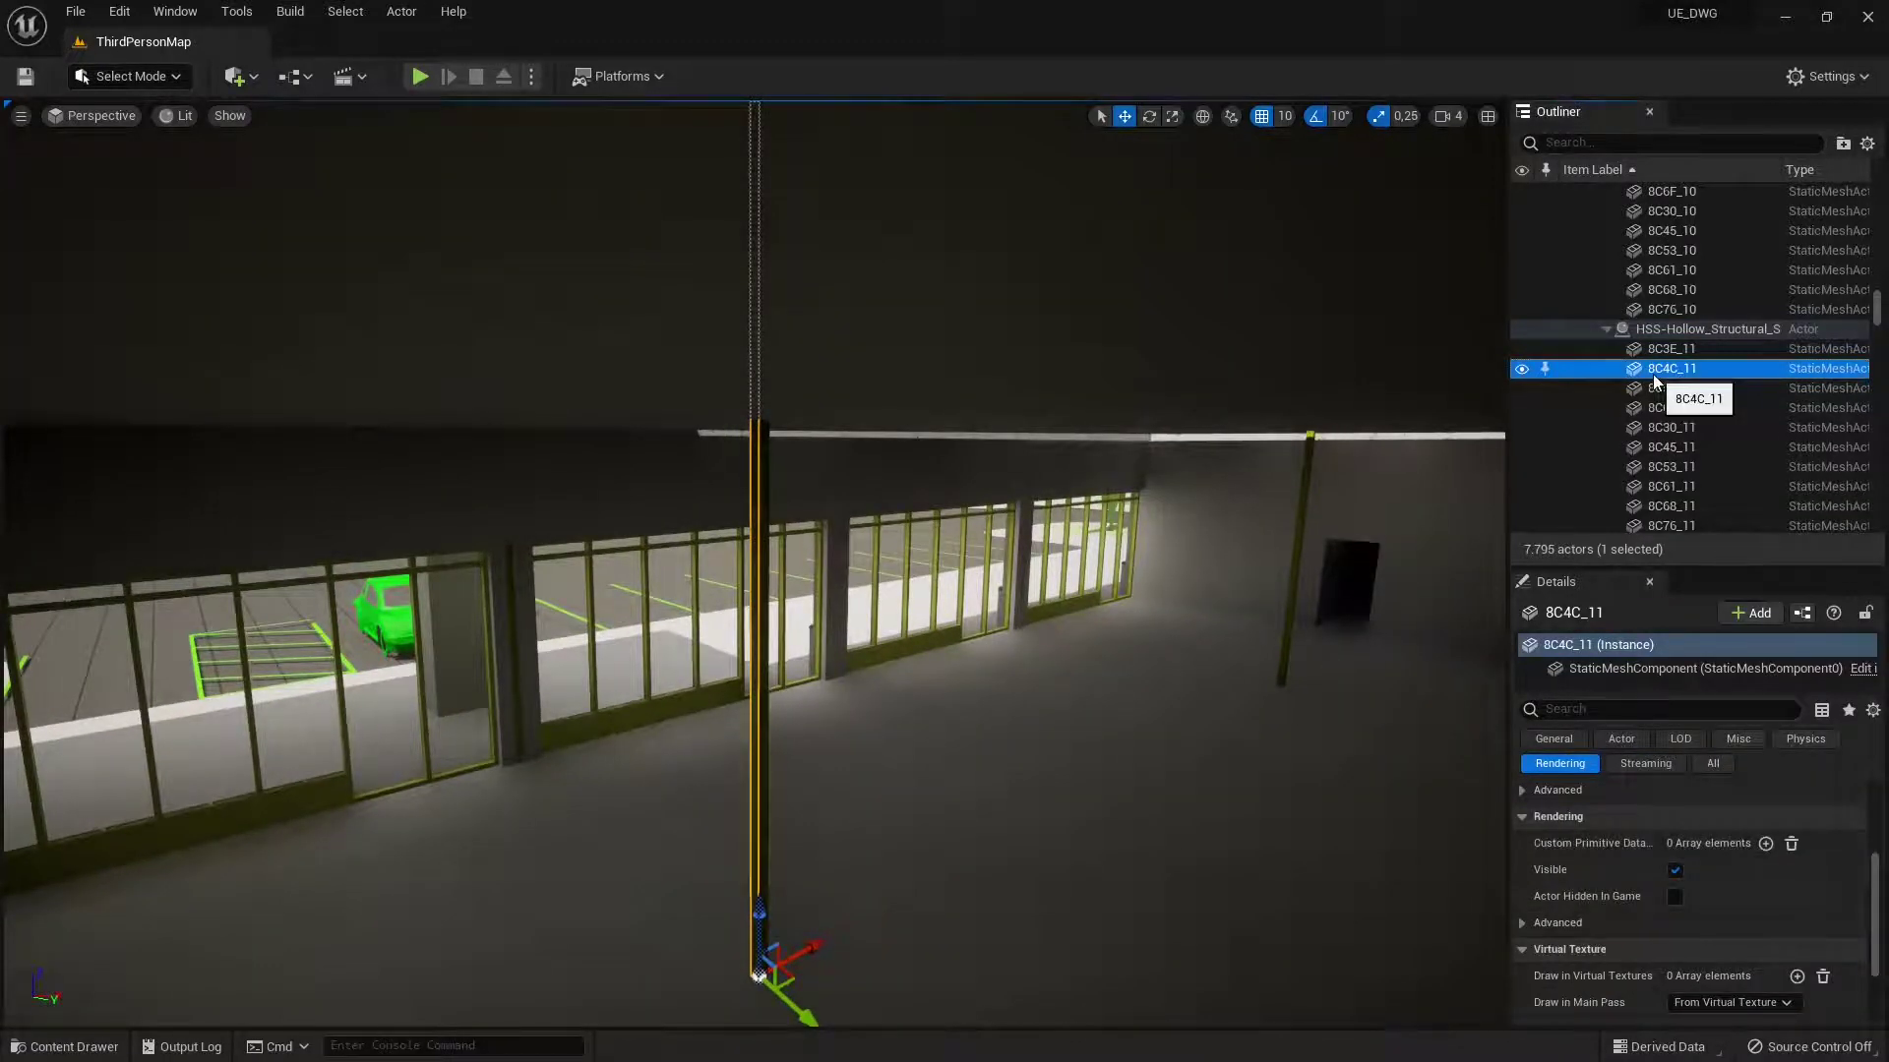
pyautogui.click(1653, 375)
pyautogui.click(1634, 369)
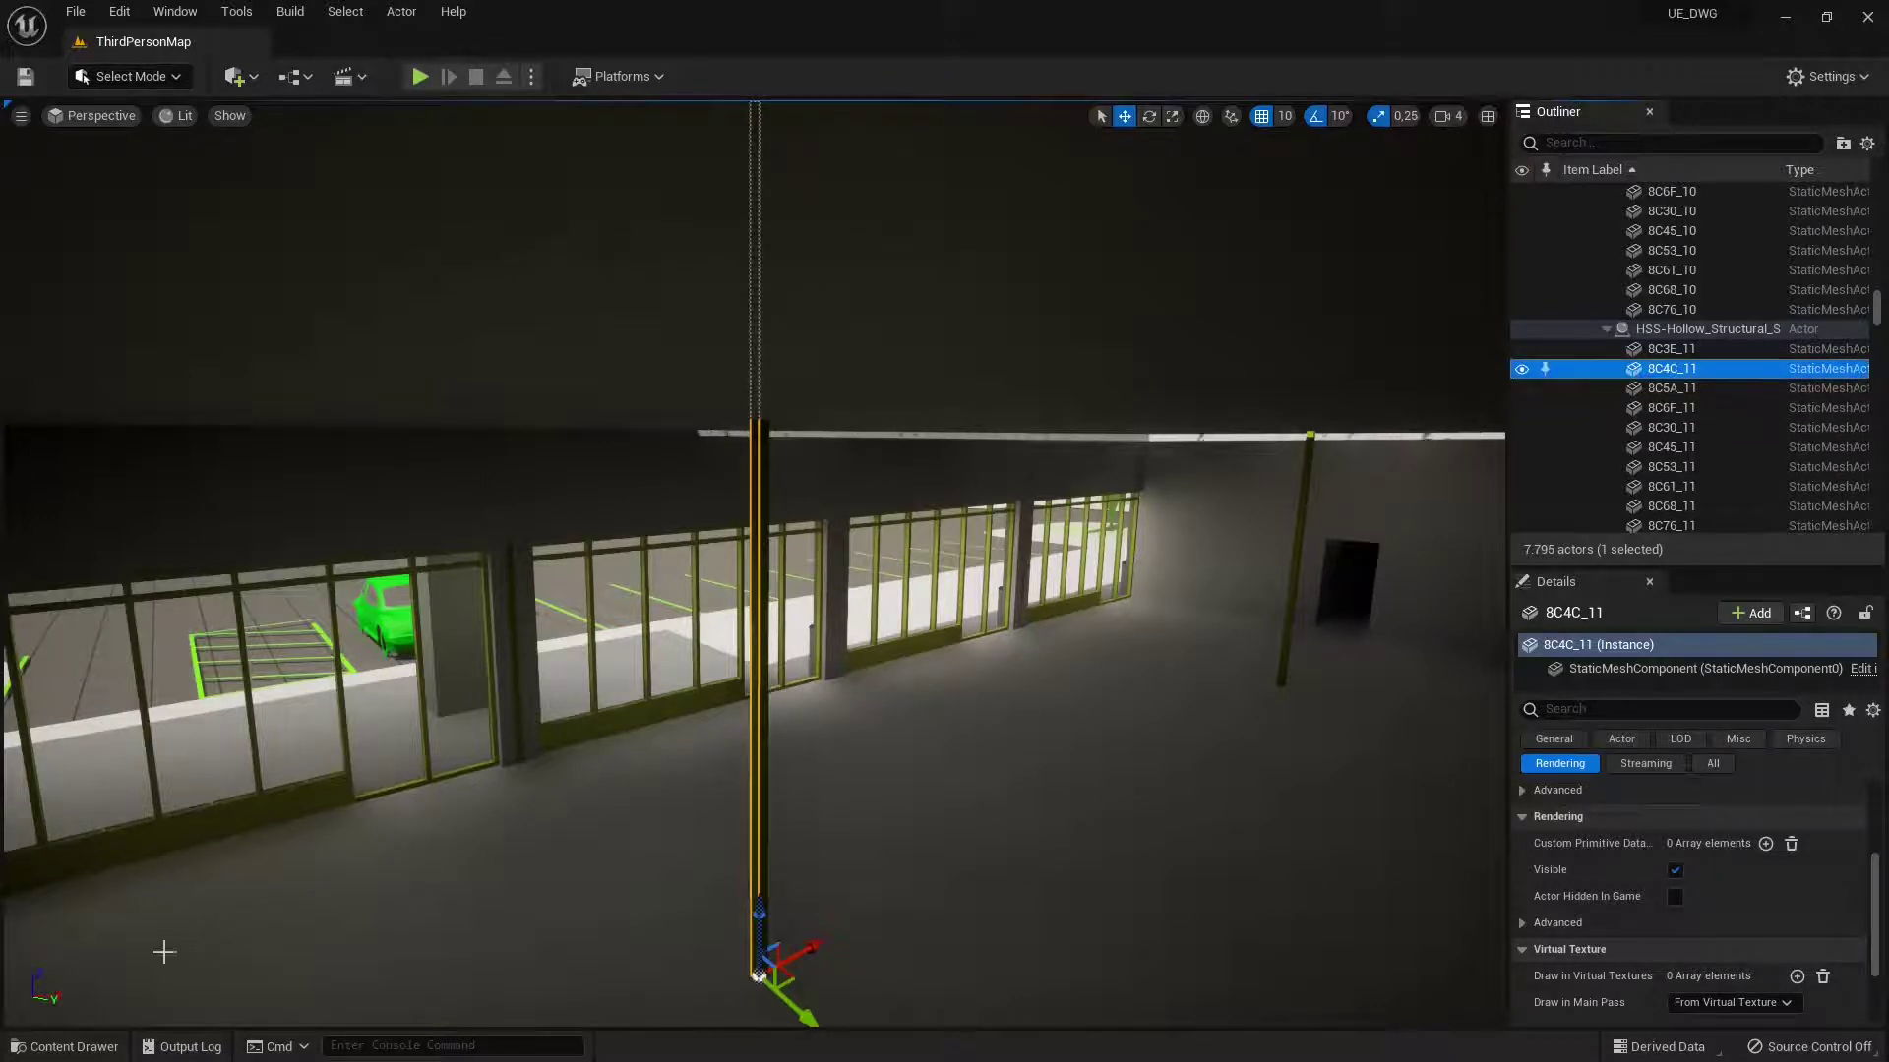
pyautogui.rightClick(1641, 374)
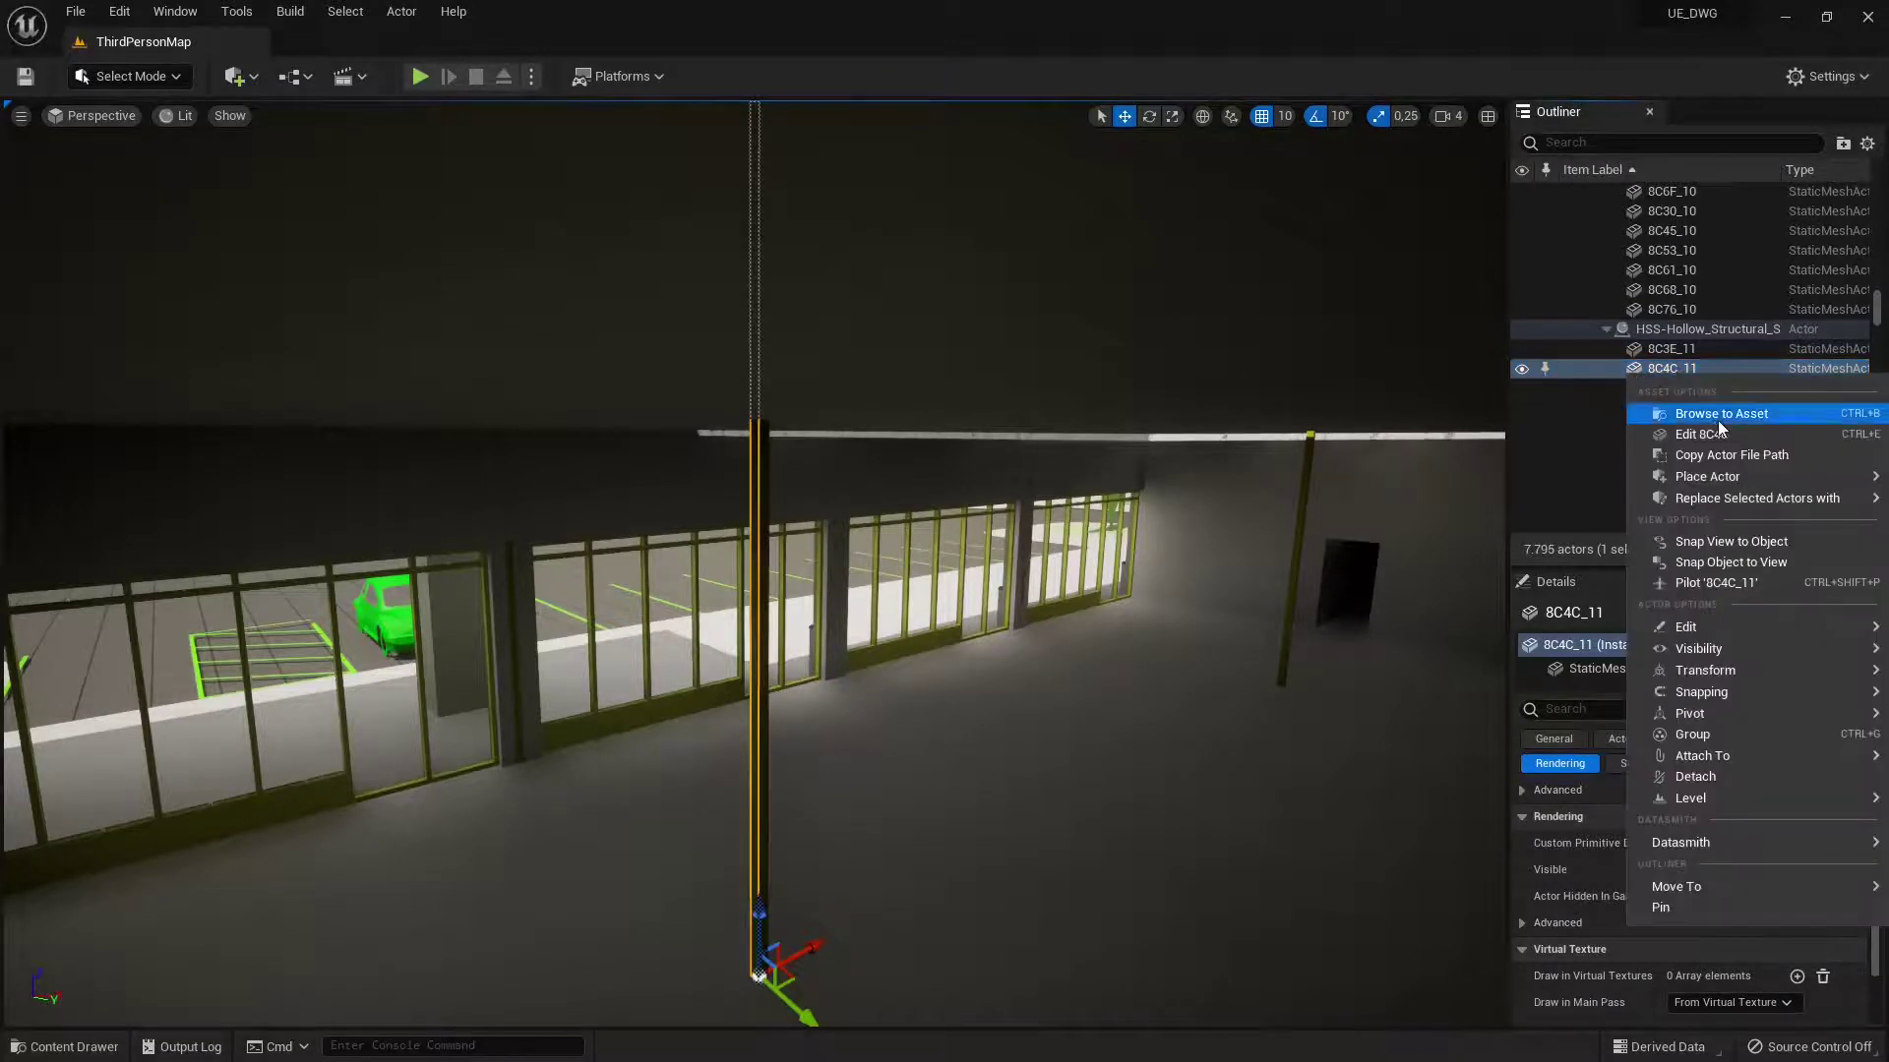
pyautogui.click(1697, 415)
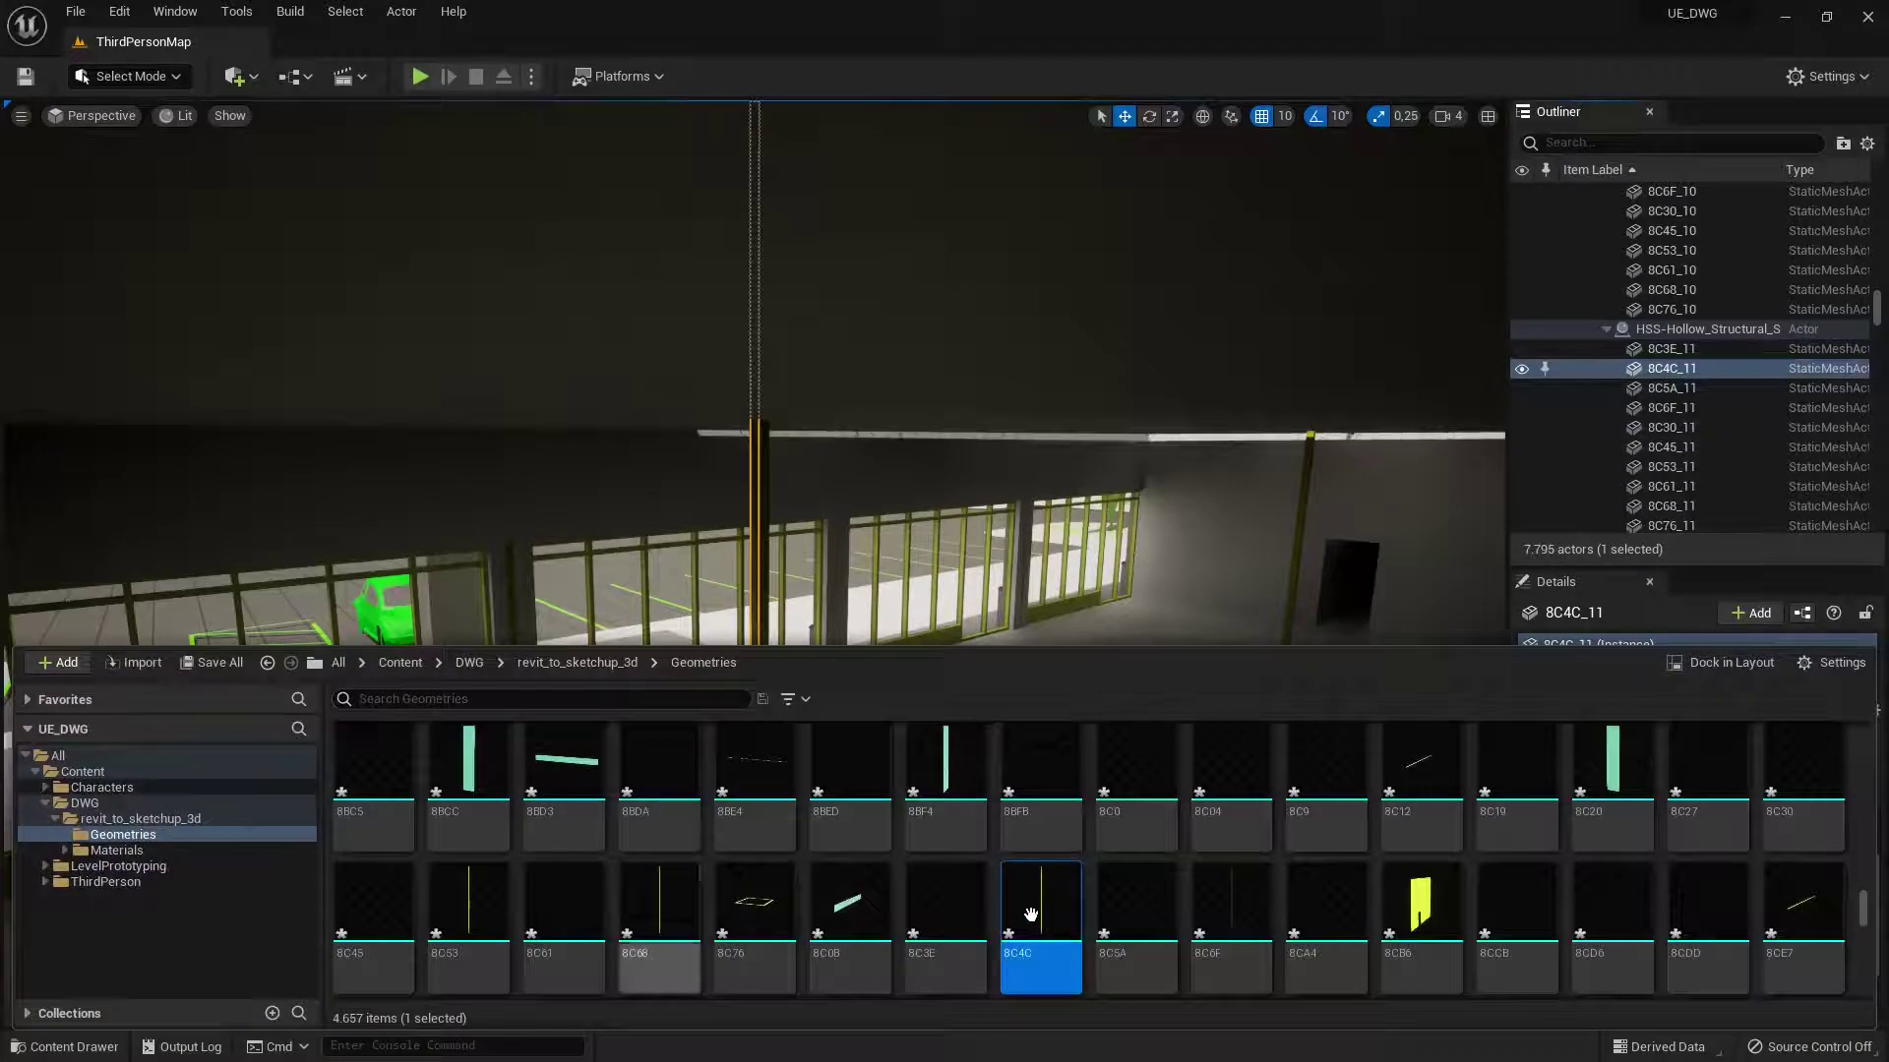
pyautogui.doubleClick(1041, 902)
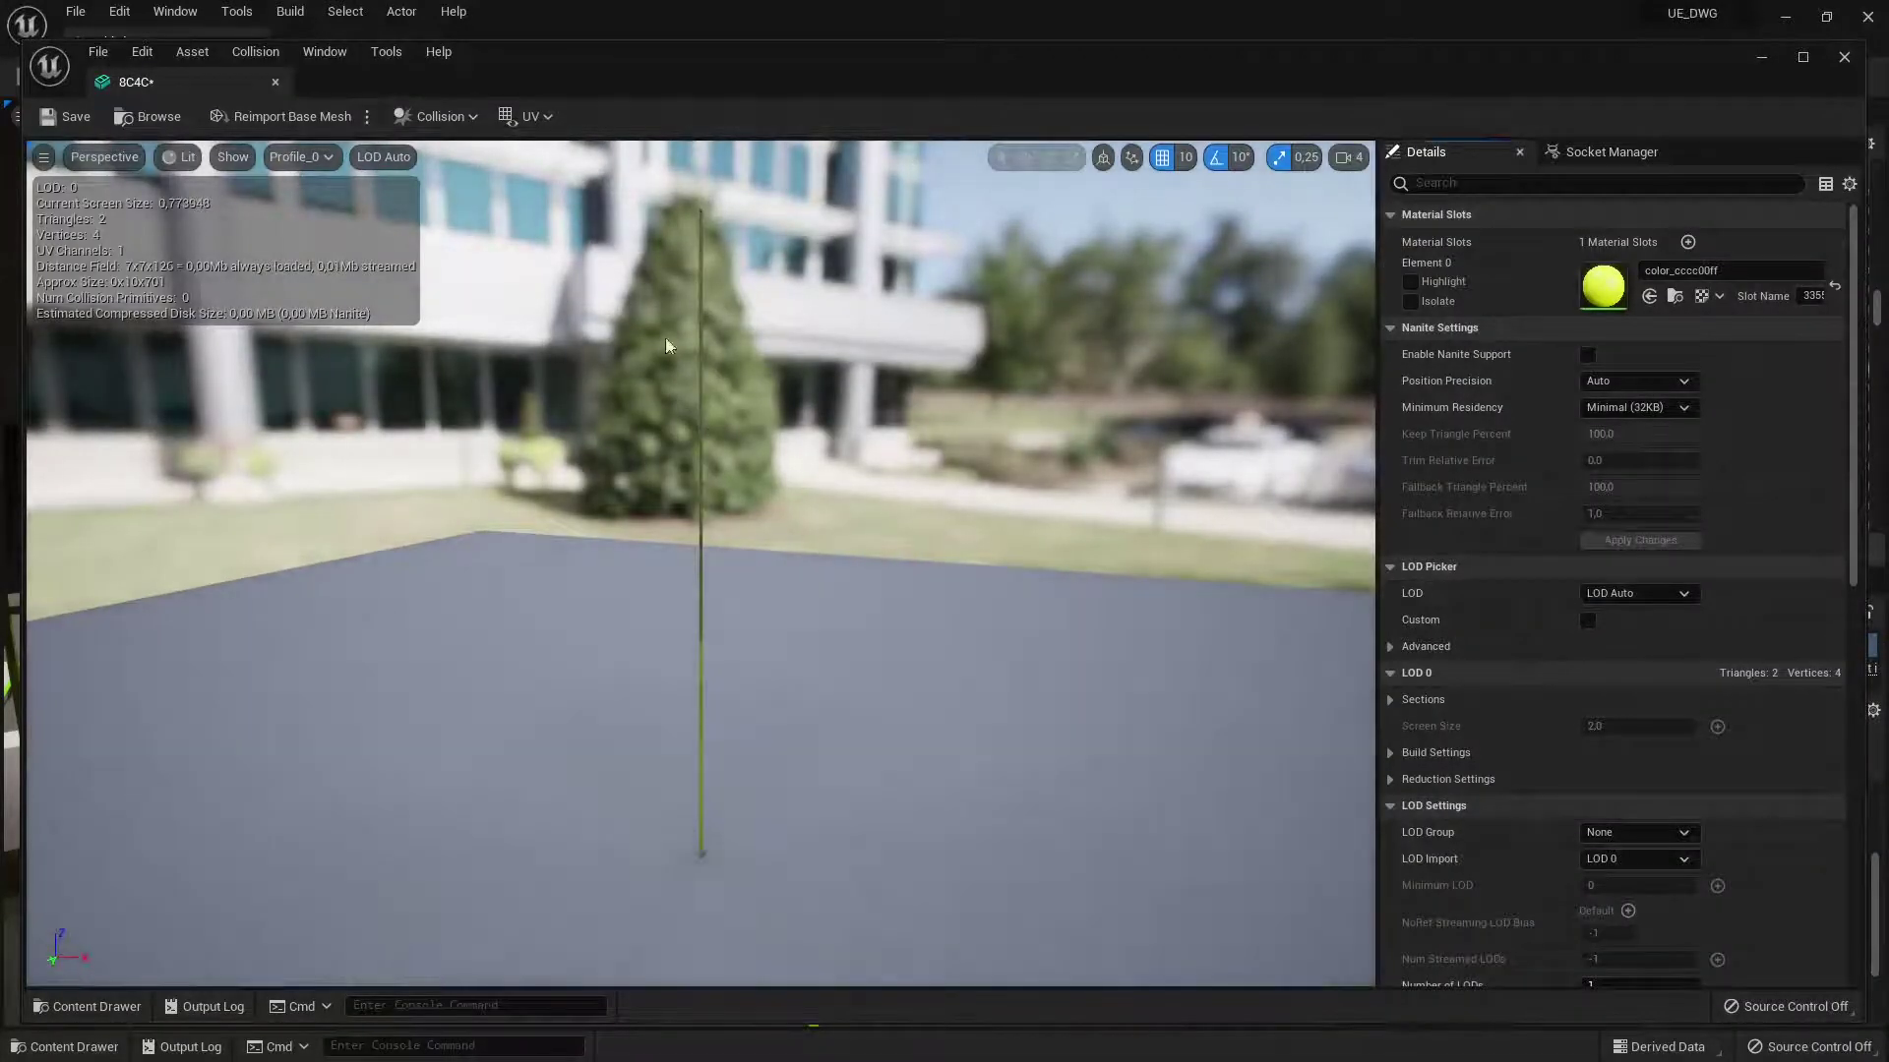
# Add a box simplified collision to the column mesh 8C4C, save the asset and close it.
pyautogui.click(474, 119)
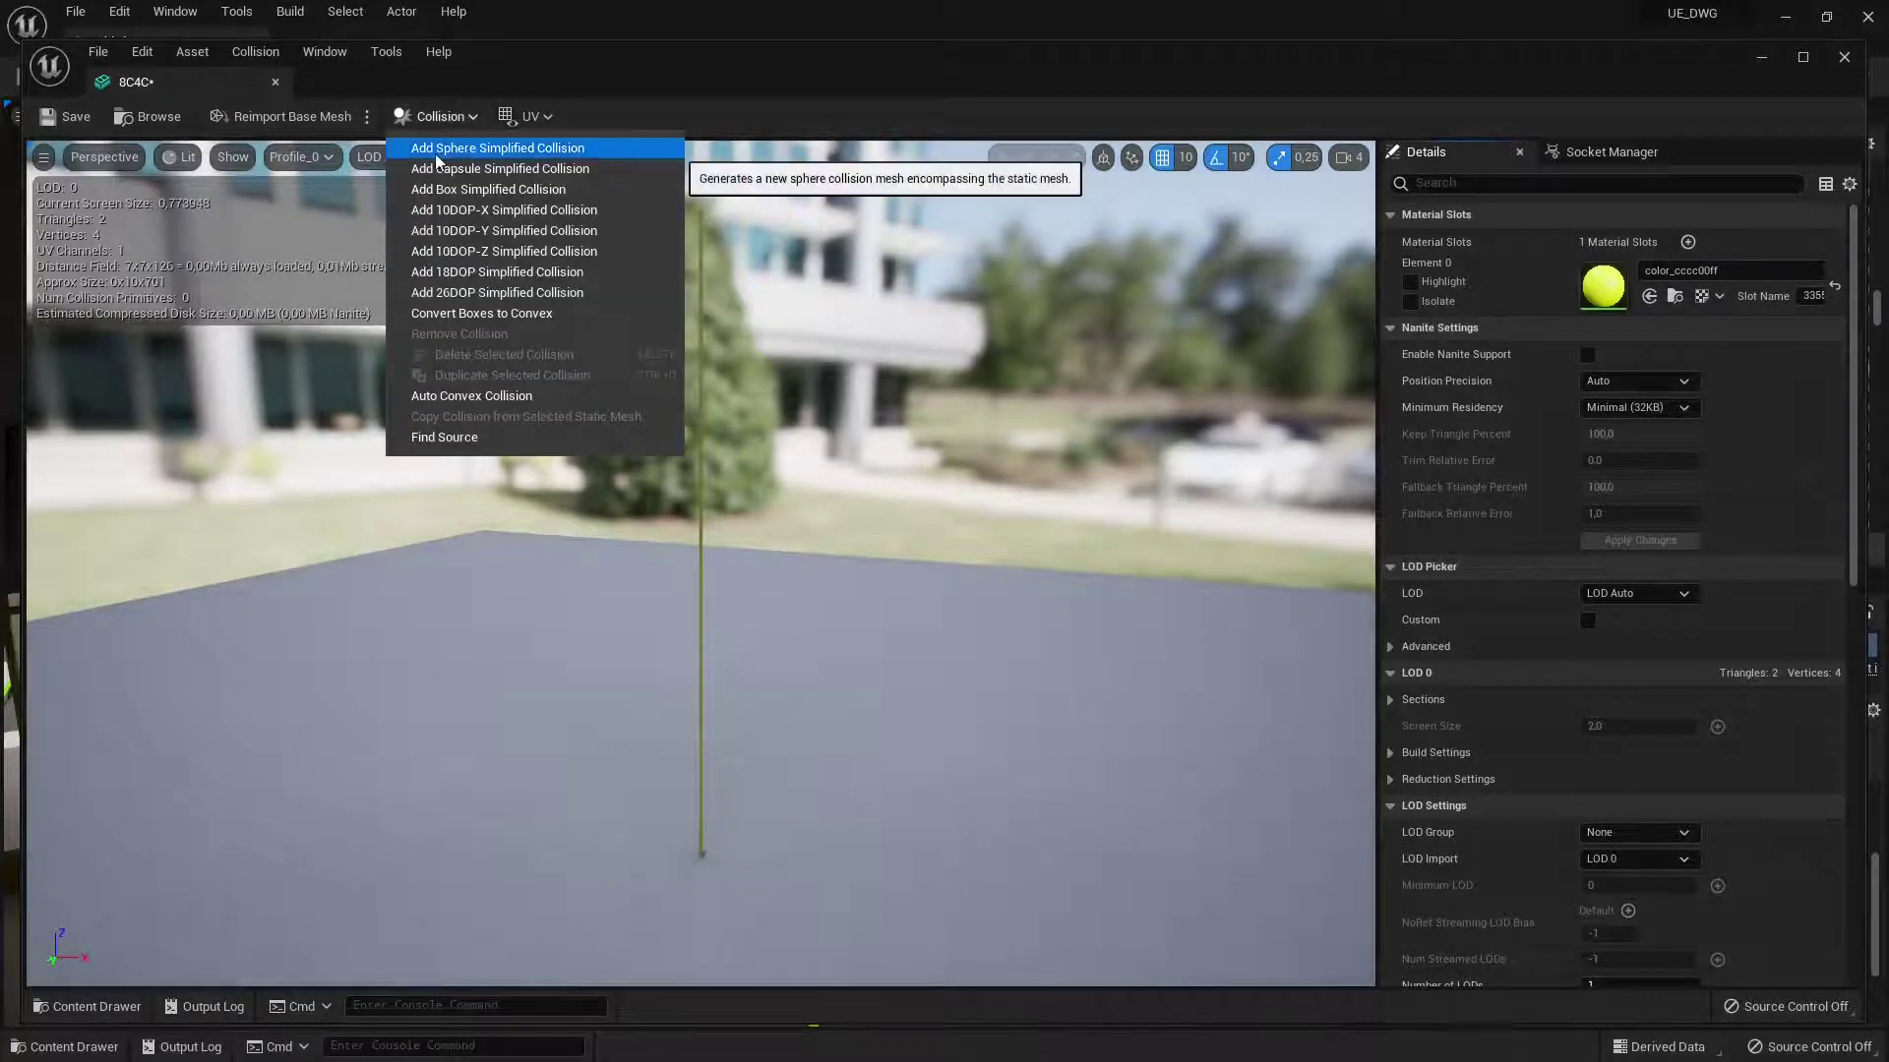
pyautogui.click(448, 191)
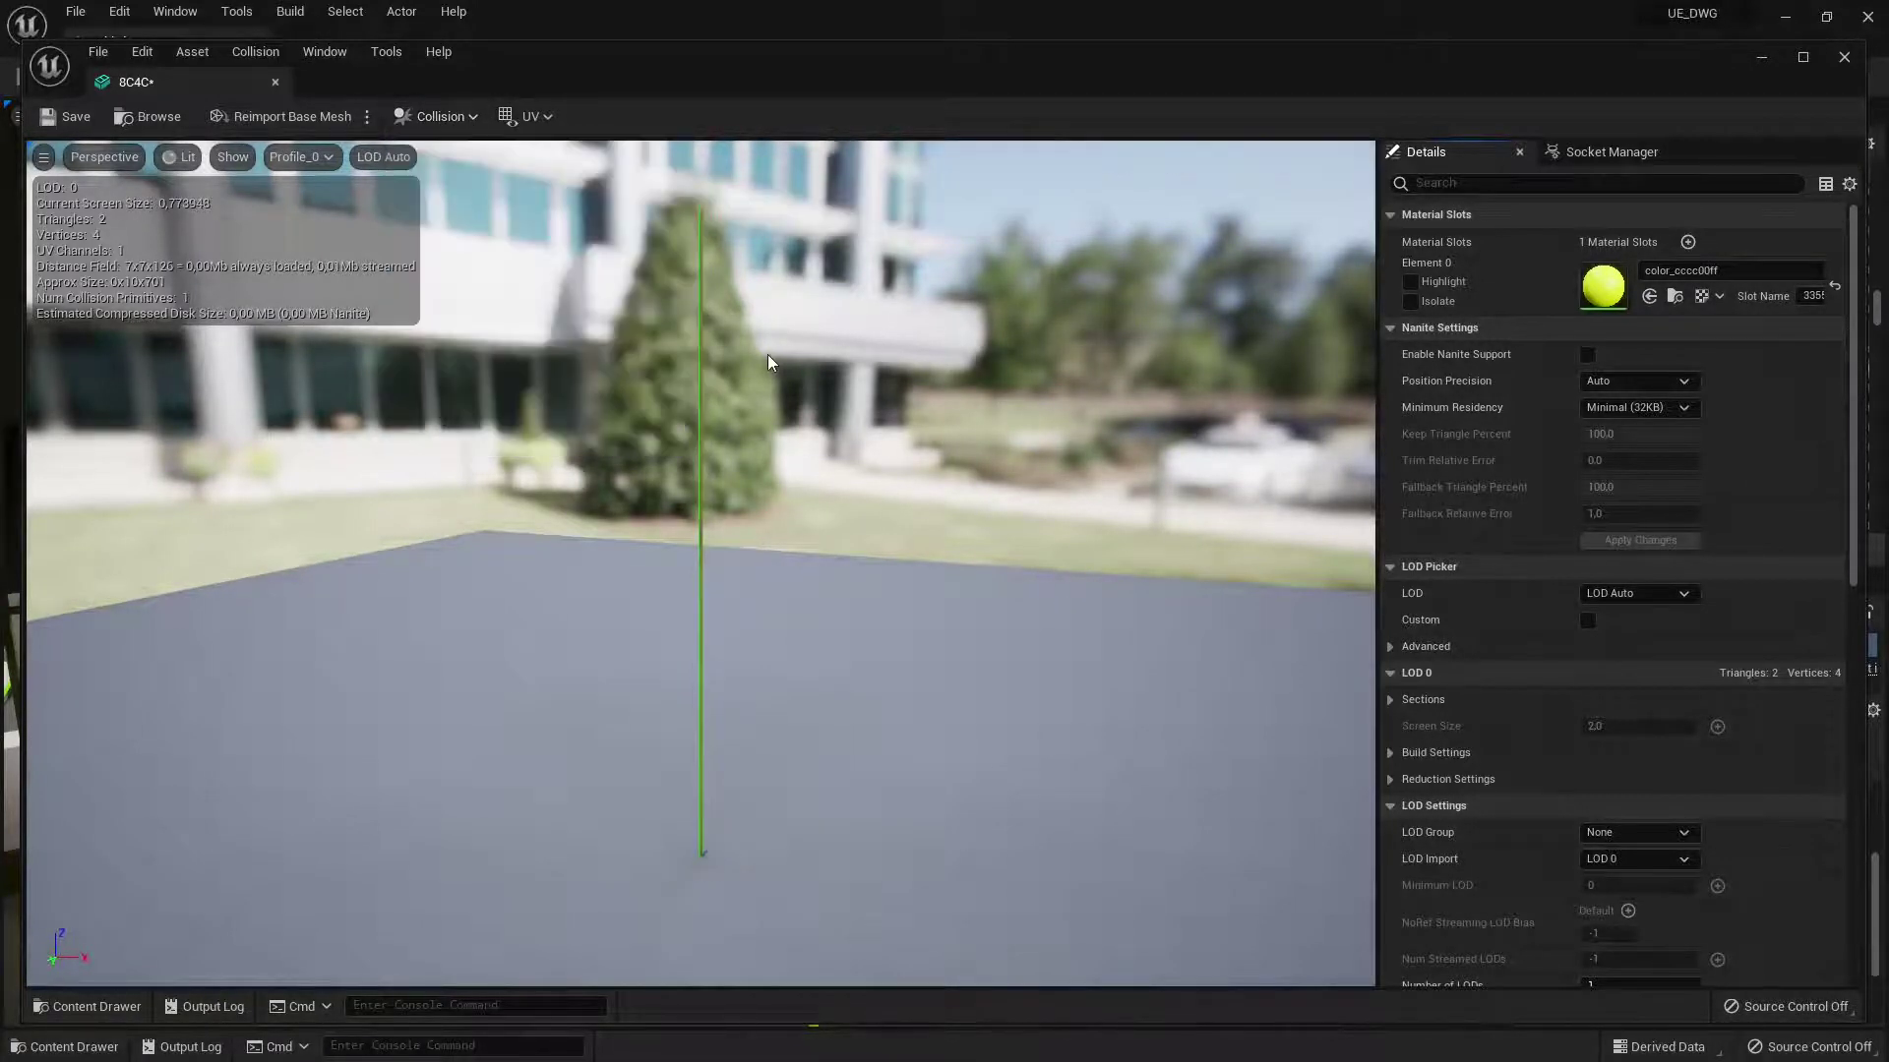
pyautogui.click(77, 116)
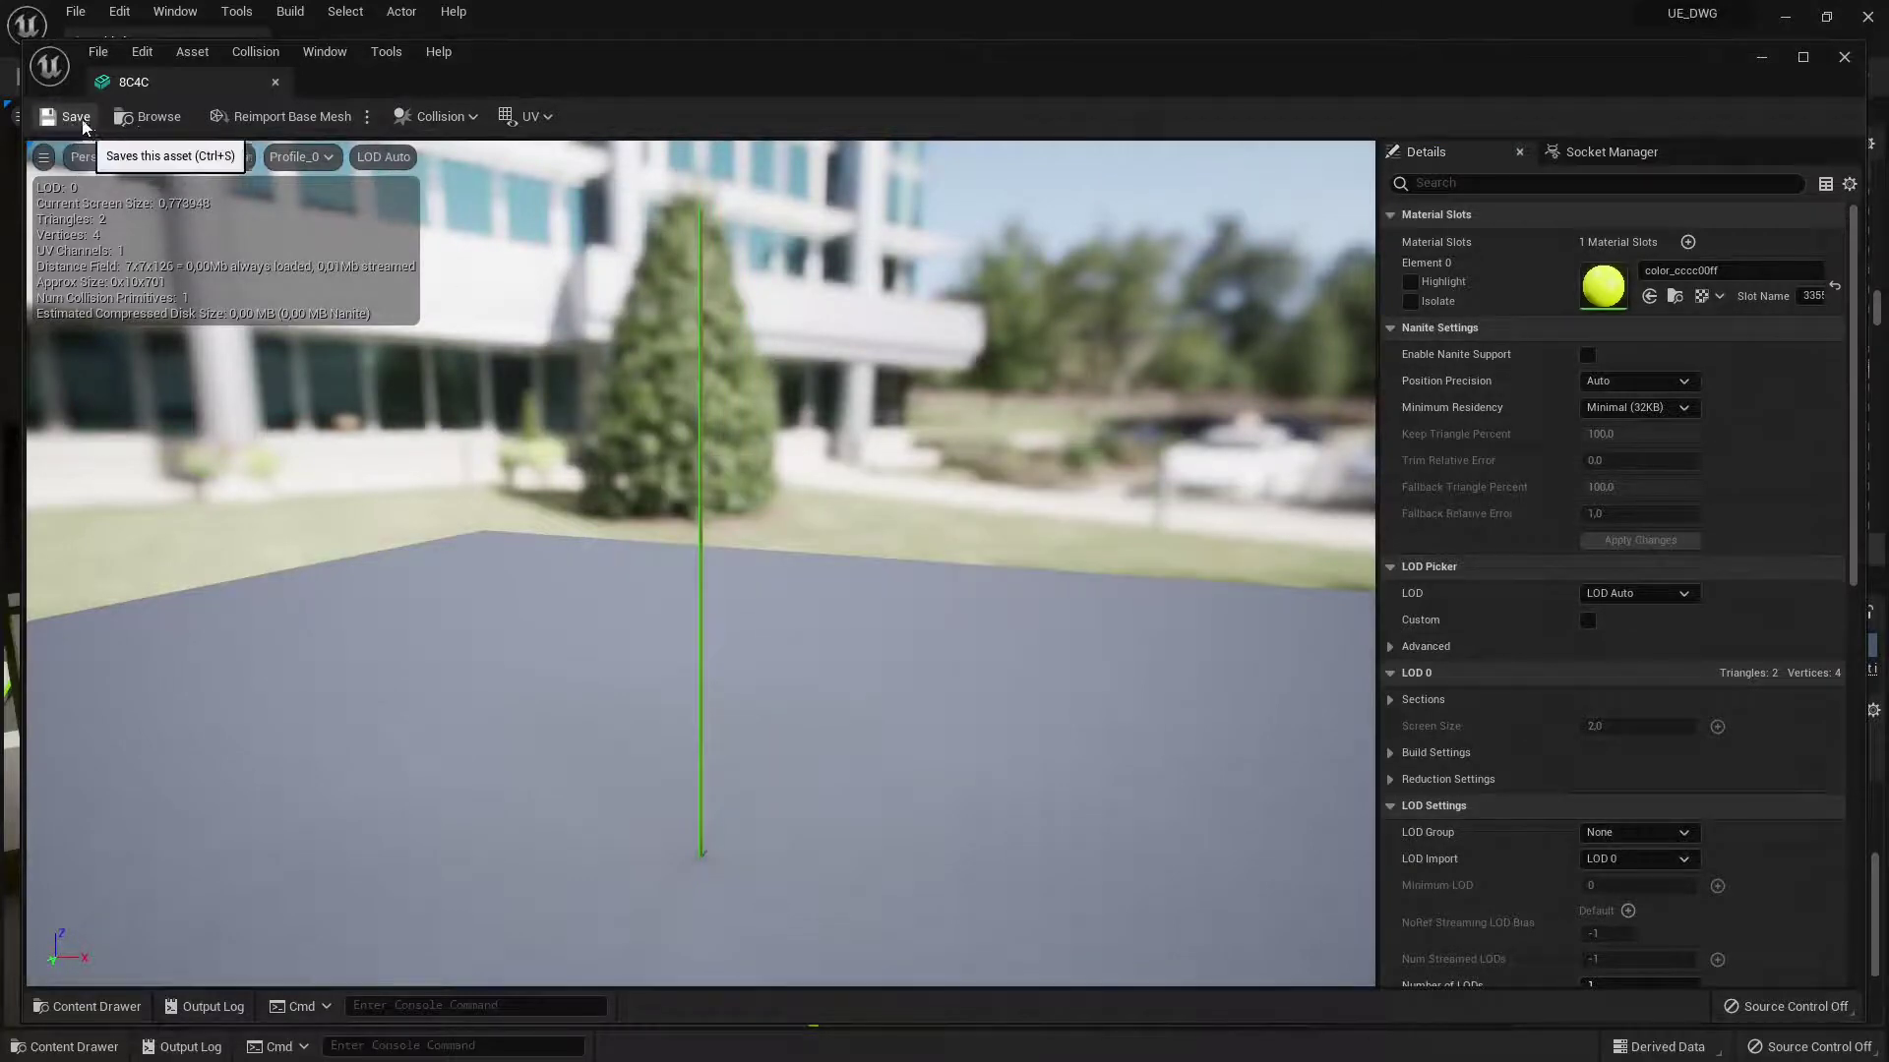
pyautogui.click(277, 82)
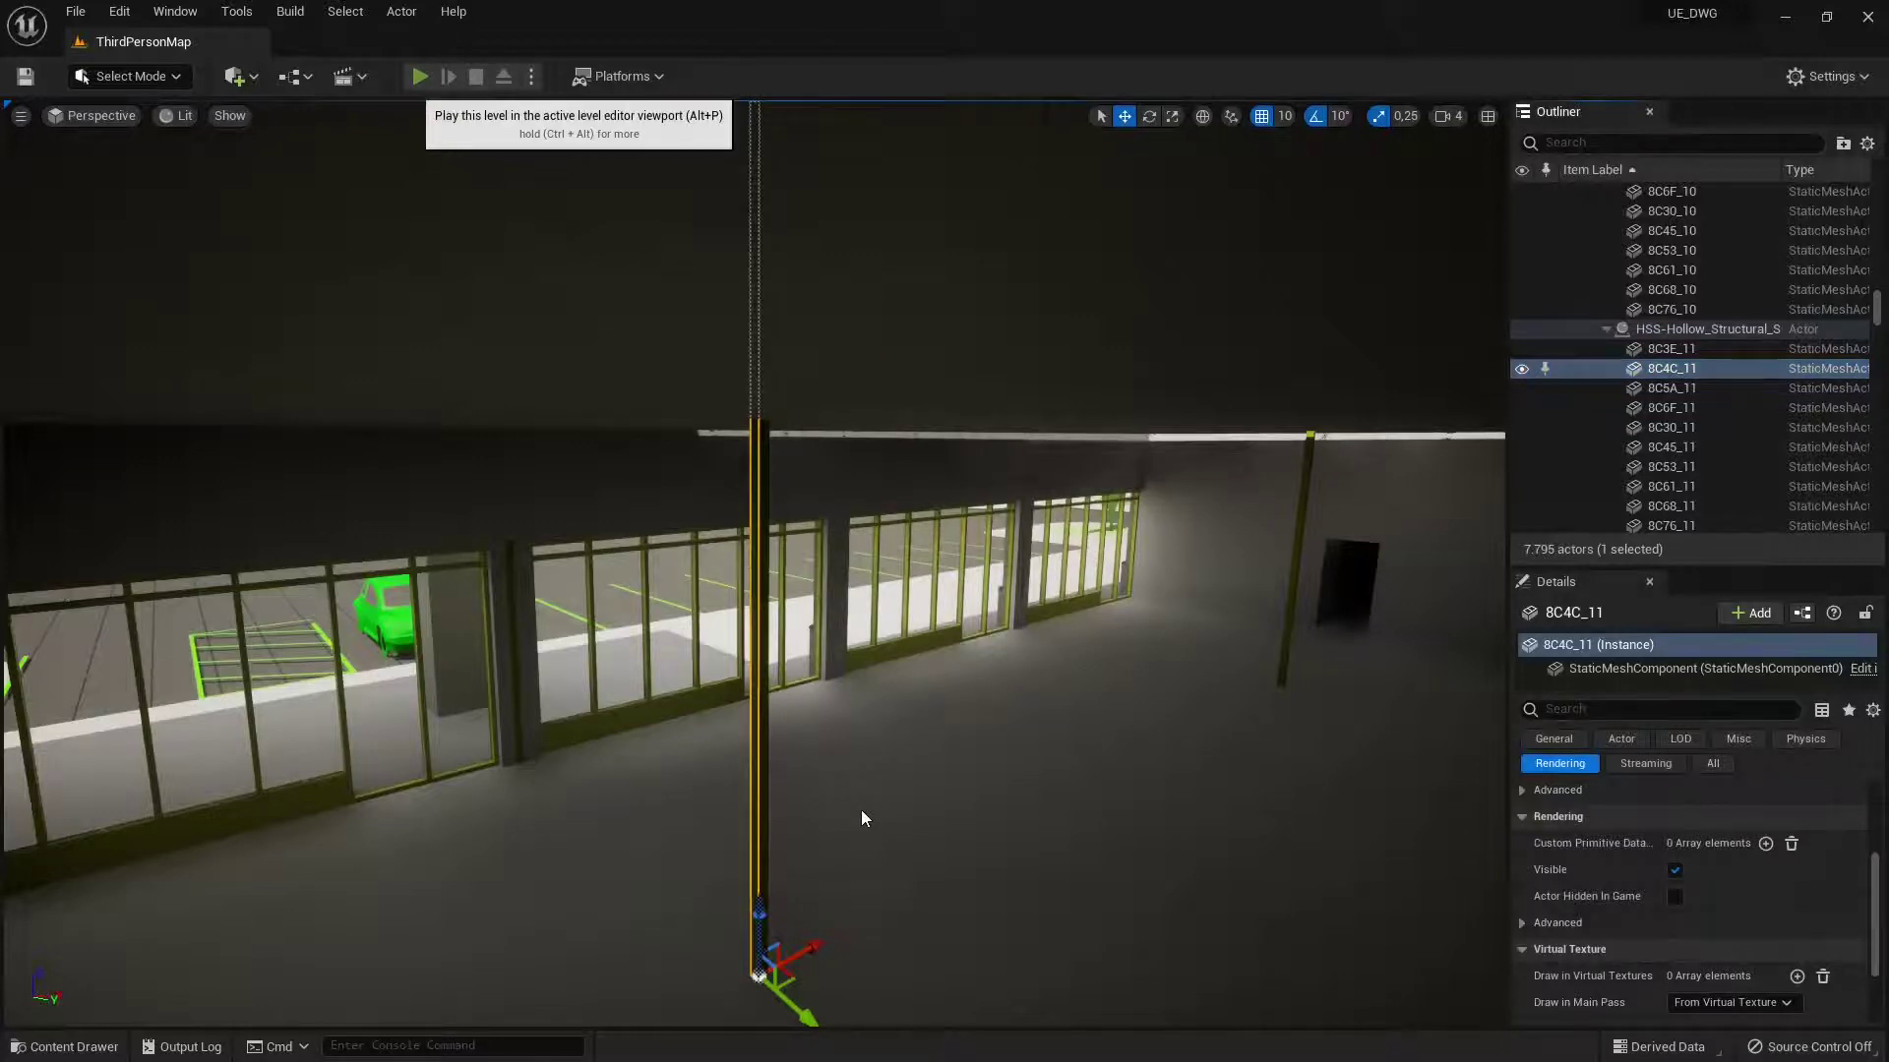
# Play the level and run the character against the interior columns to test the added box collision.
pyautogui.hotkey('alt', 'p')
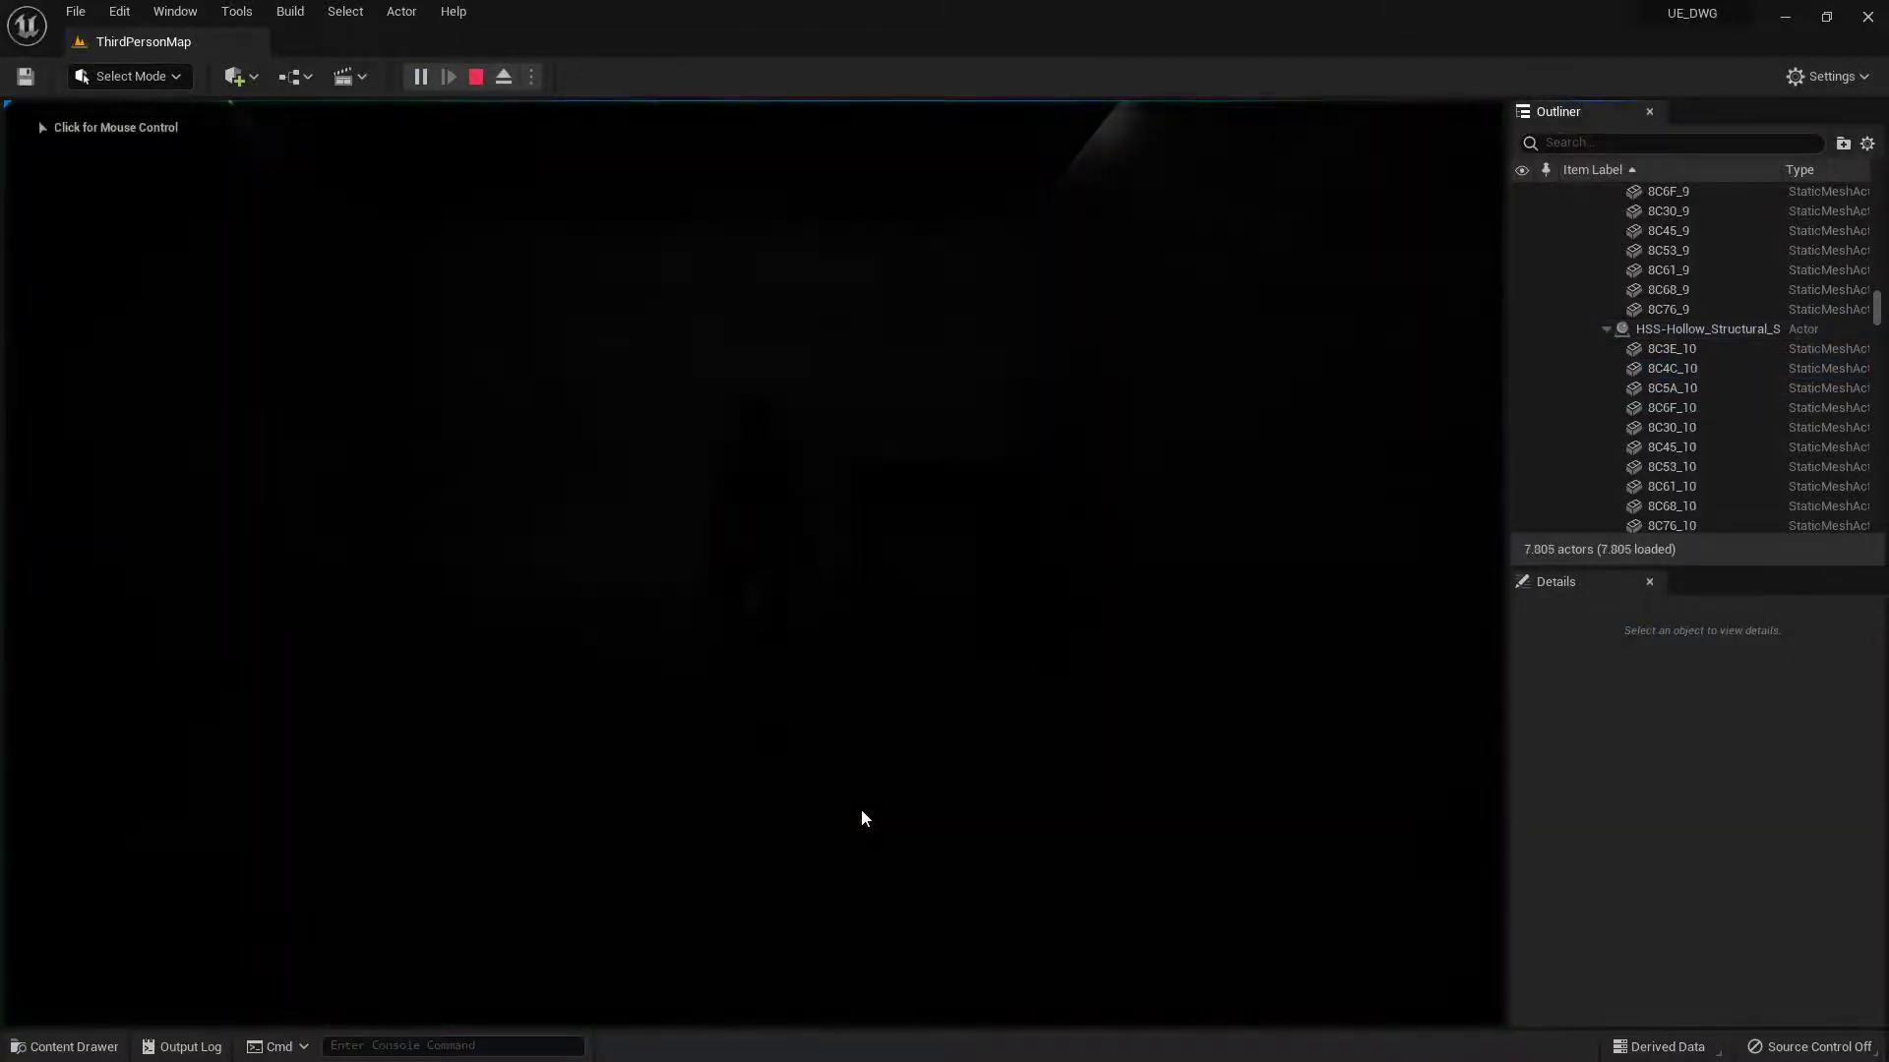
pyautogui.click(860, 810)
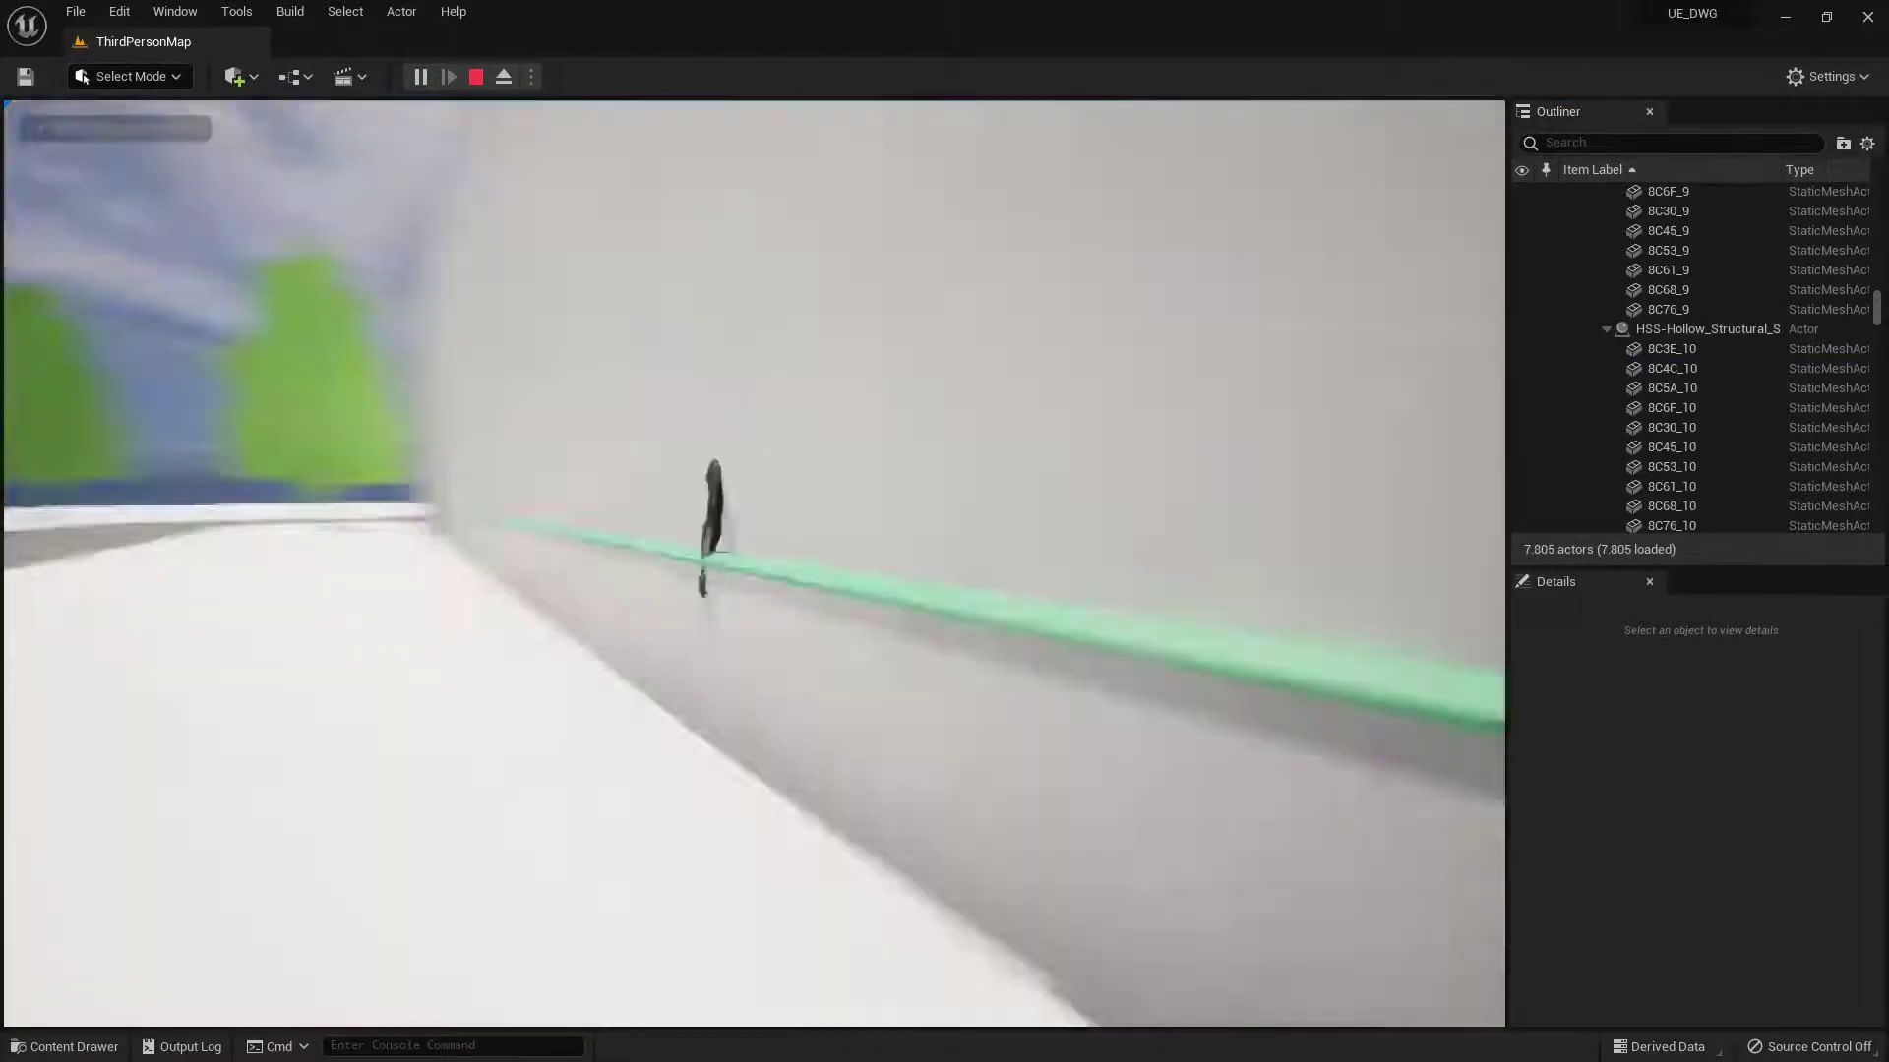
pyautogui.press('w')
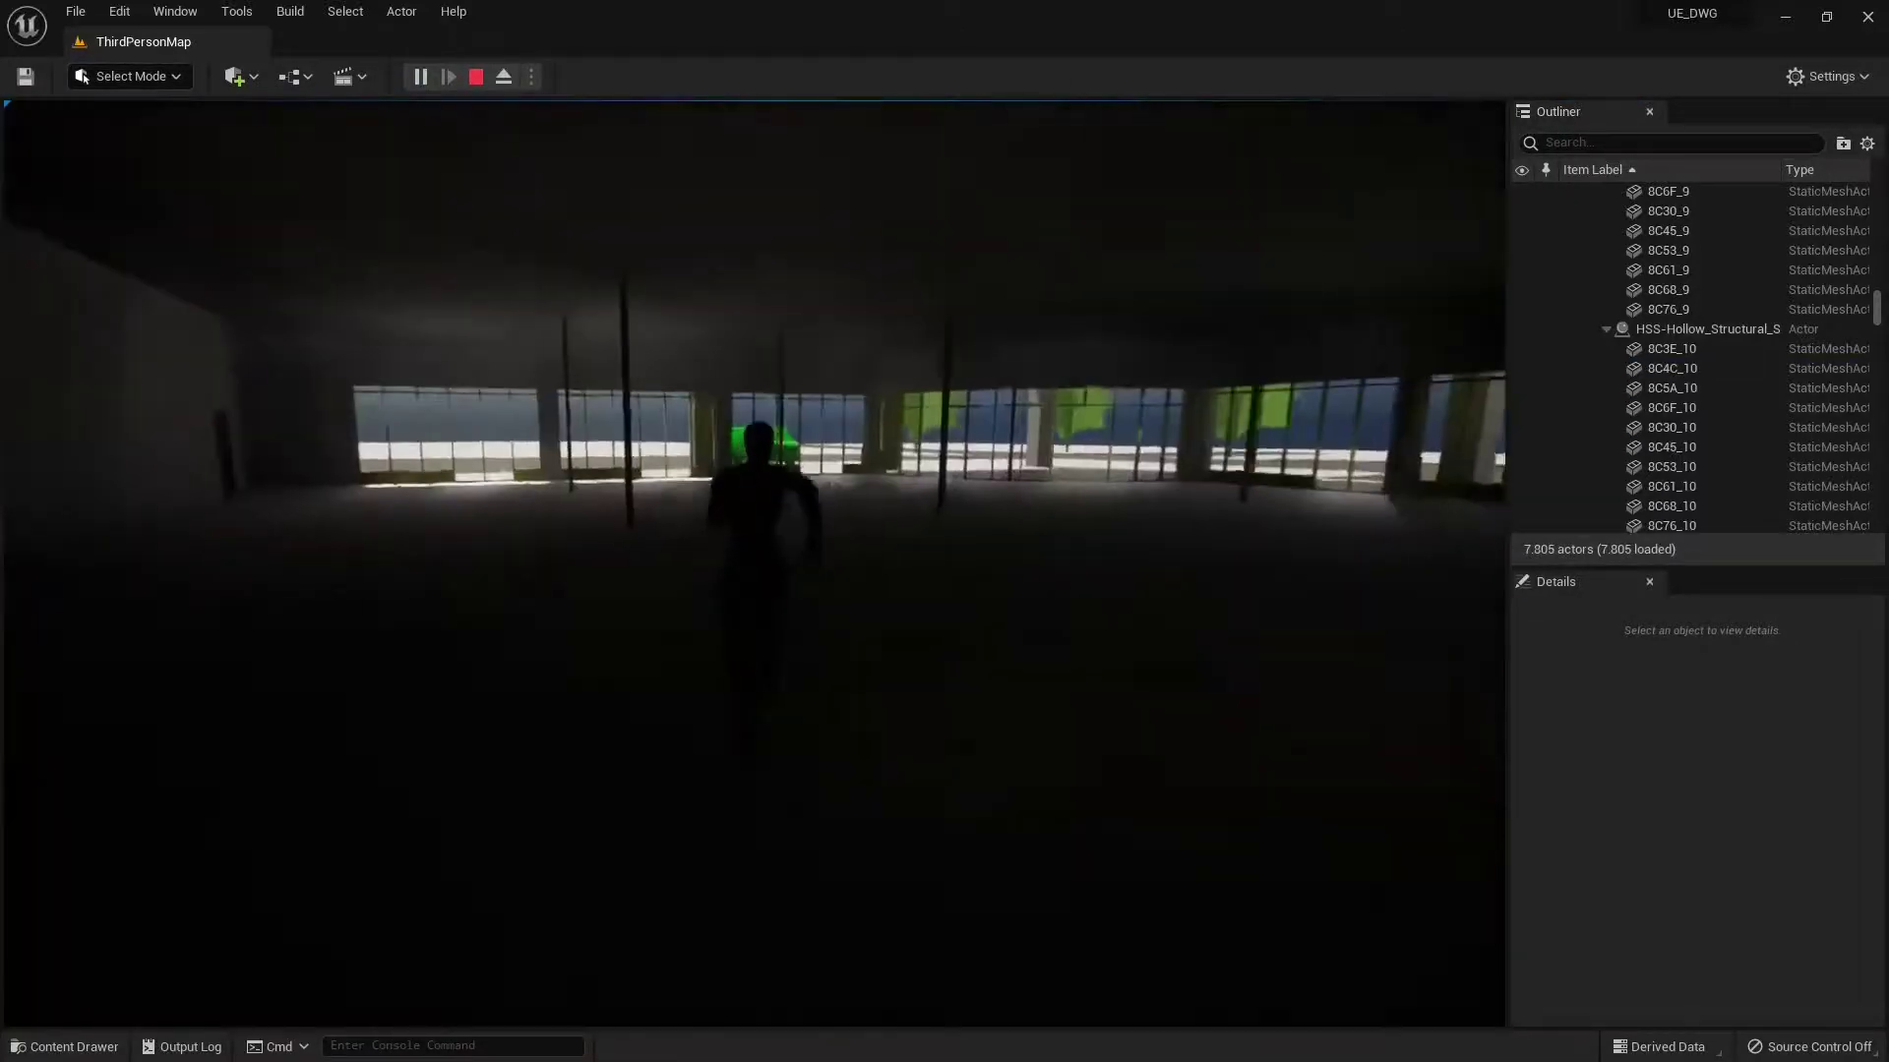
pyautogui.press('w')
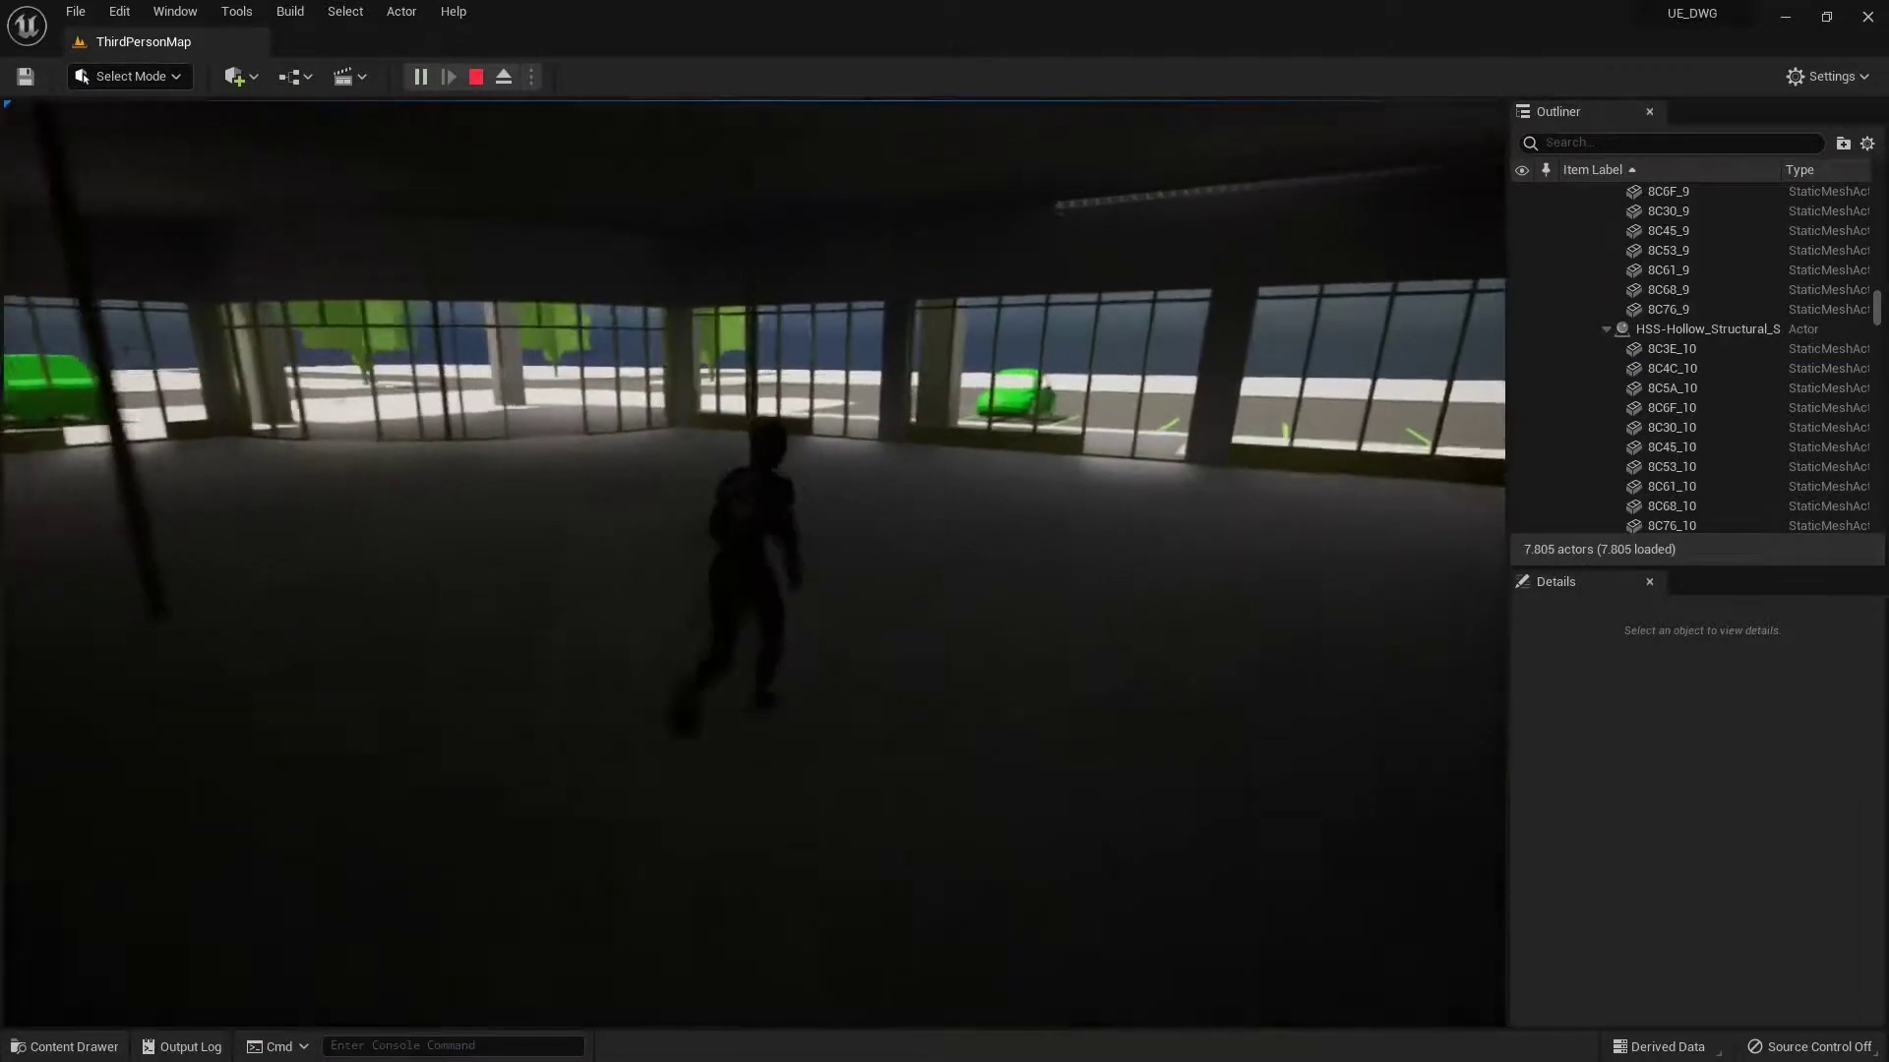
pyautogui.press('w')
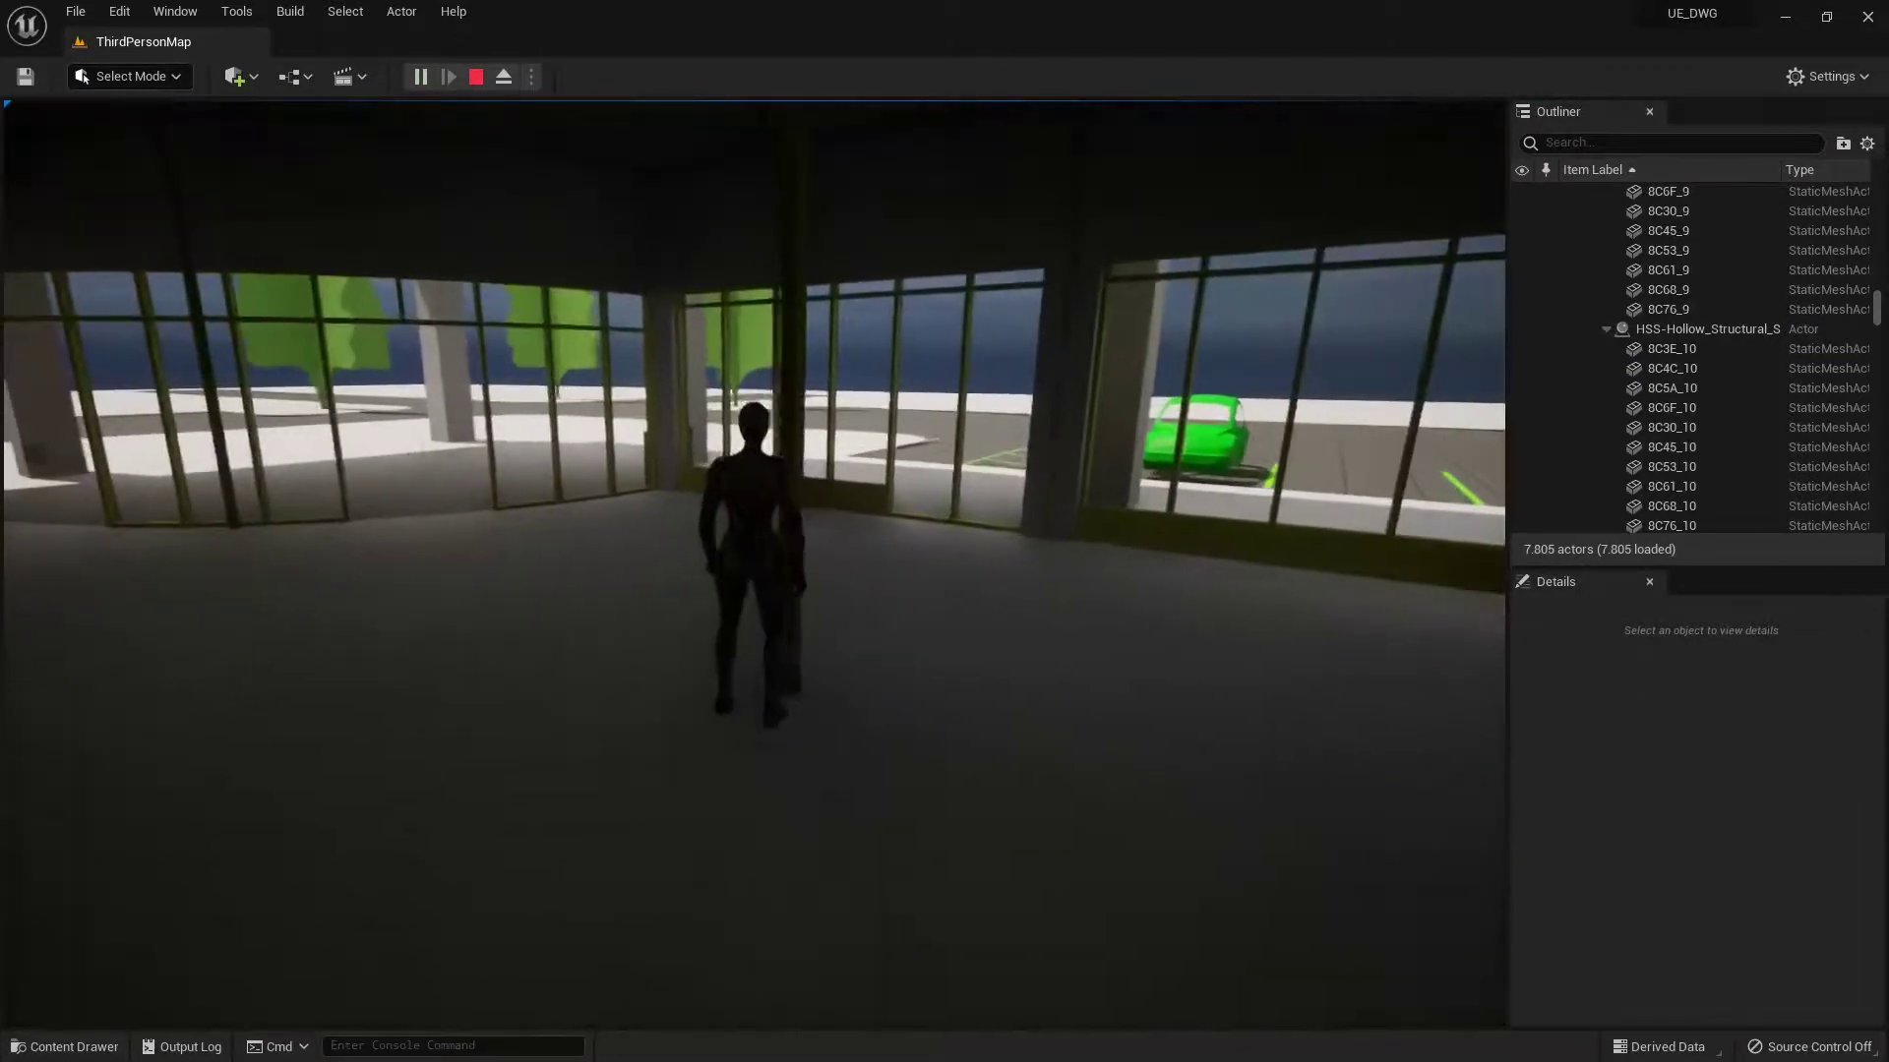
pyautogui.press('d')
pyautogui.press('w')
pyautogui.press('d')
pyautogui.press('s')
pyautogui.press('a')
pyautogui.press('s')
pyautogui.press('d')
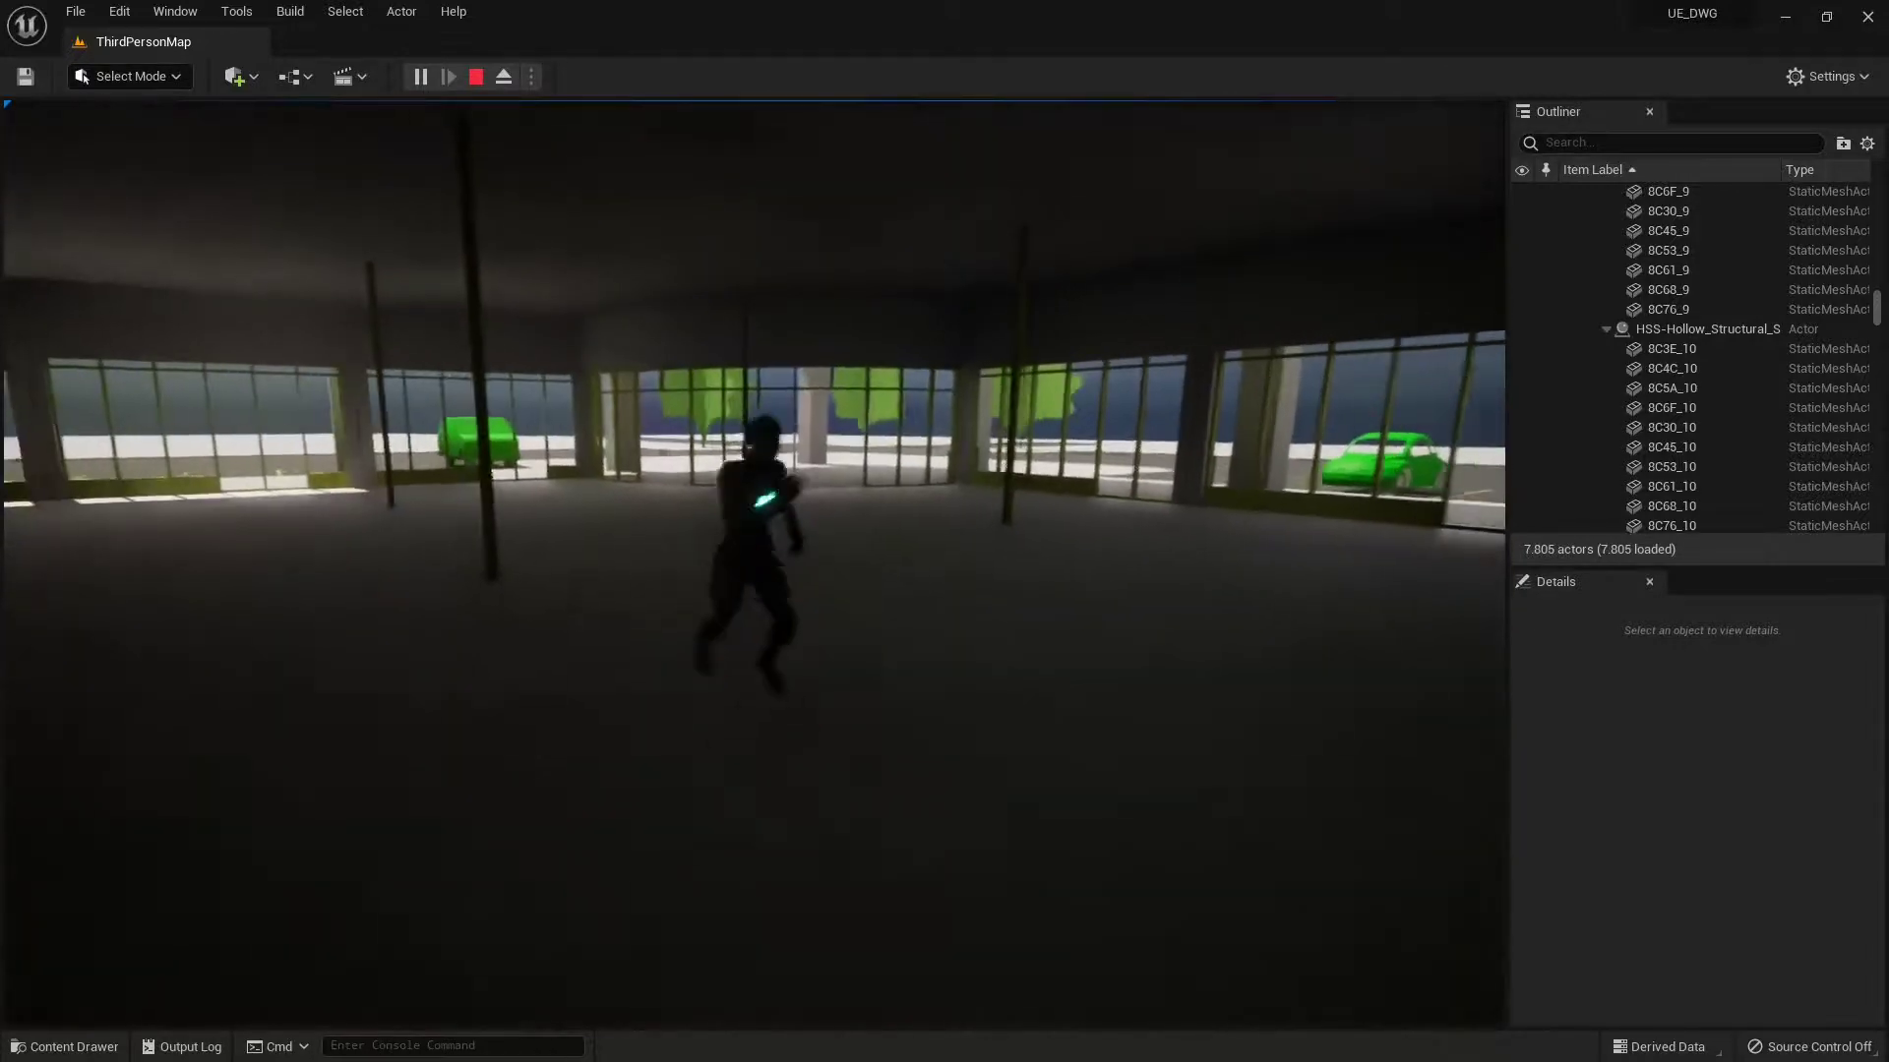